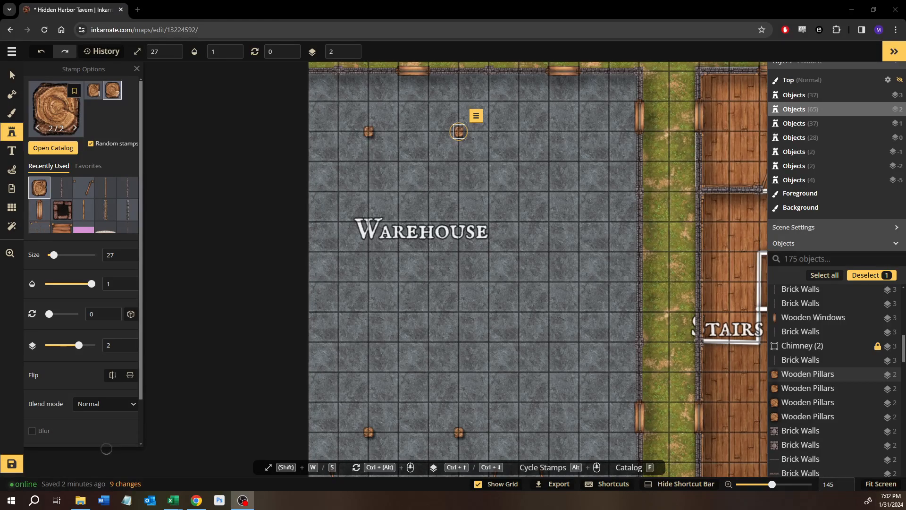
# Duplicate a brick wall segment and its wooden wall trim from the inn's east wall, placing the copies on the grass outside
pyautogui.scroll(-5, 505, 354)
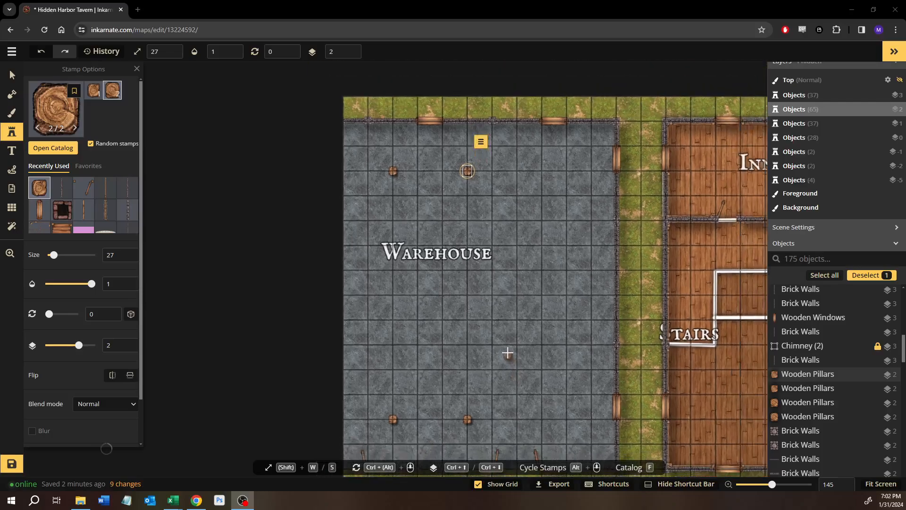
pyautogui.moveTo(639, 346); pyautogui.dragTo(354, 249)
pyautogui.scroll(-1, 385, 227)
pyautogui.scroll(-2, 385, 227)
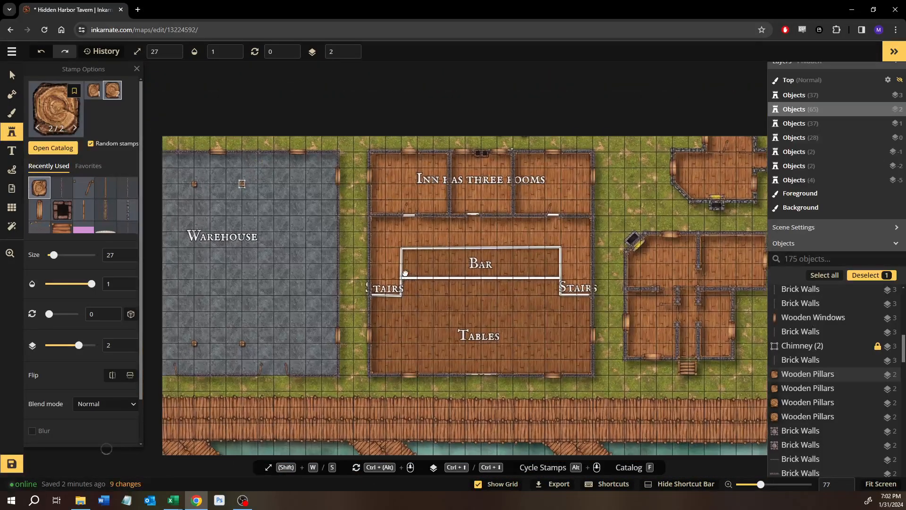
pyautogui.press('v')
pyautogui.click(596, 240)
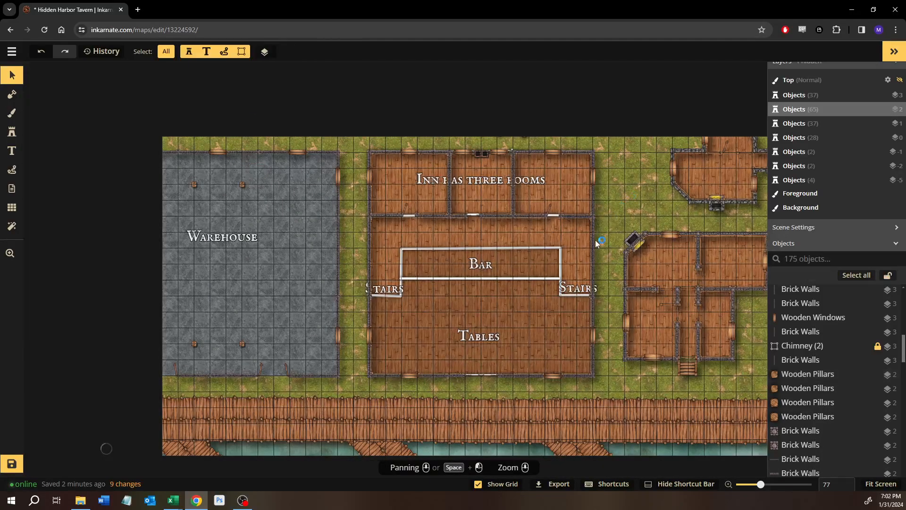
pyautogui.scroll(3, 596, 240)
pyautogui.scroll(4, 595, 240)
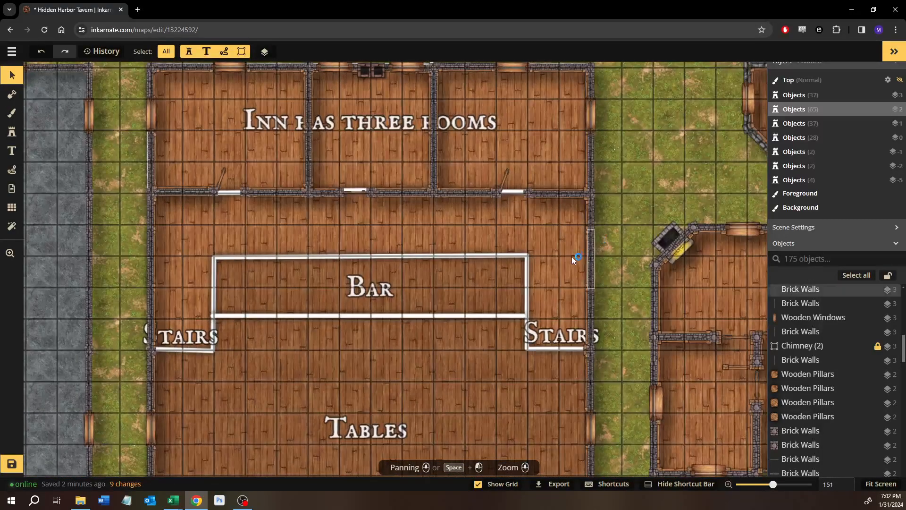
pyautogui.moveTo(621, 281); pyautogui.dragTo(560, 254)
pyautogui.scroll(10, 567, 202)
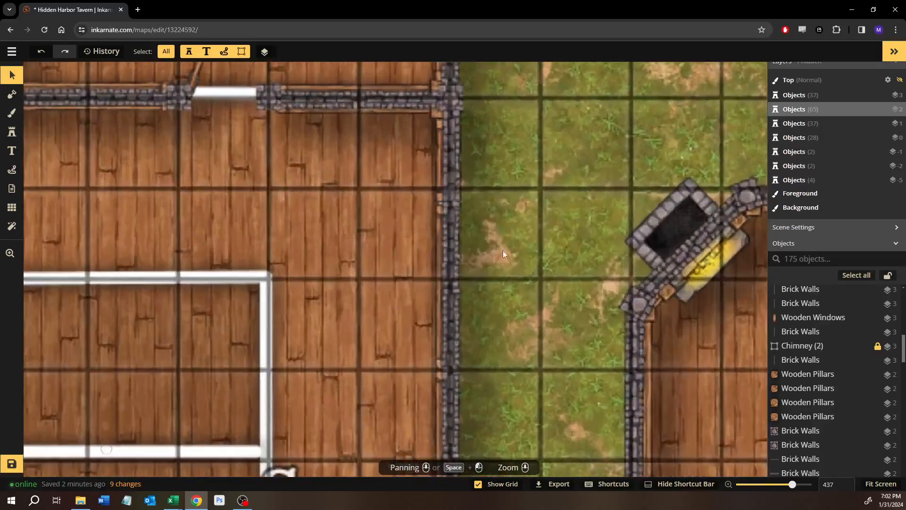
pyautogui.moveTo(530, 229); pyautogui.dragTo(417, 321)
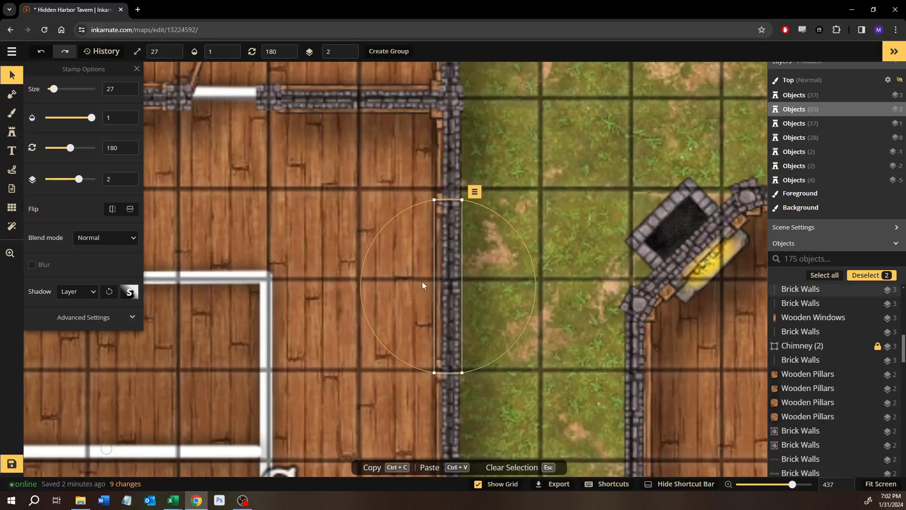
pyautogui.hotkey('ctrl', 'c')
pyautogui.hotkey('ctrl', 'v')
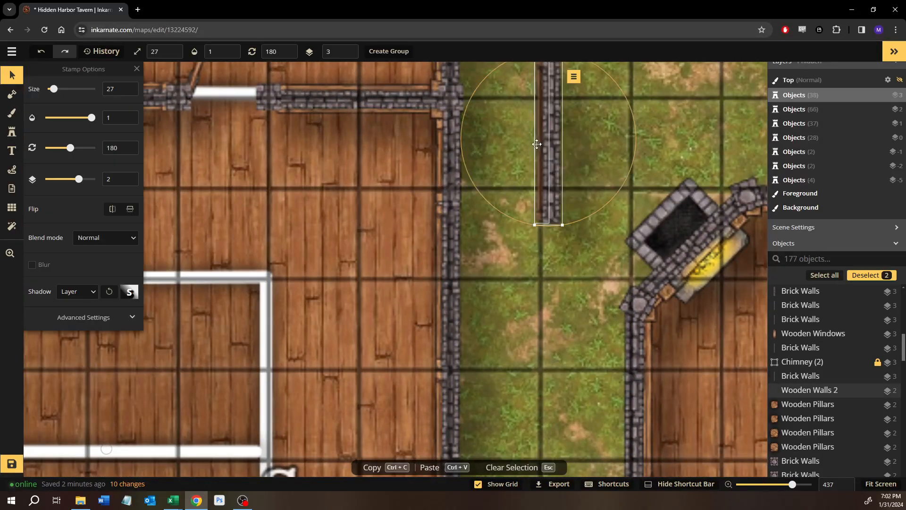
# Move the copied wooden trim west, away from the copied brick segment, so the two pieces stand separately on the grass
pyautogui.moveTo(496, 207); pyautogui.dragTo(423, 376)
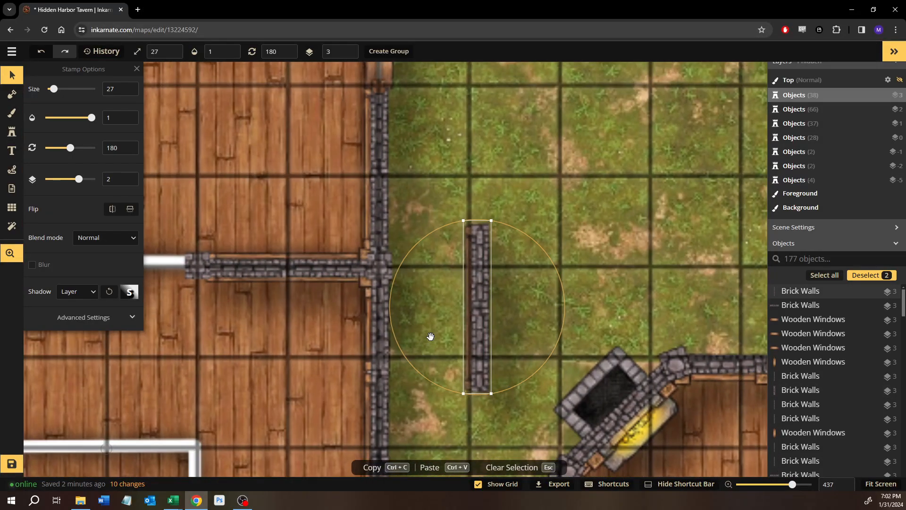
pyautogui.click(467, 272)
pyautogui.moveTo(461, 279); pyautogui.dragTo(437, 277)
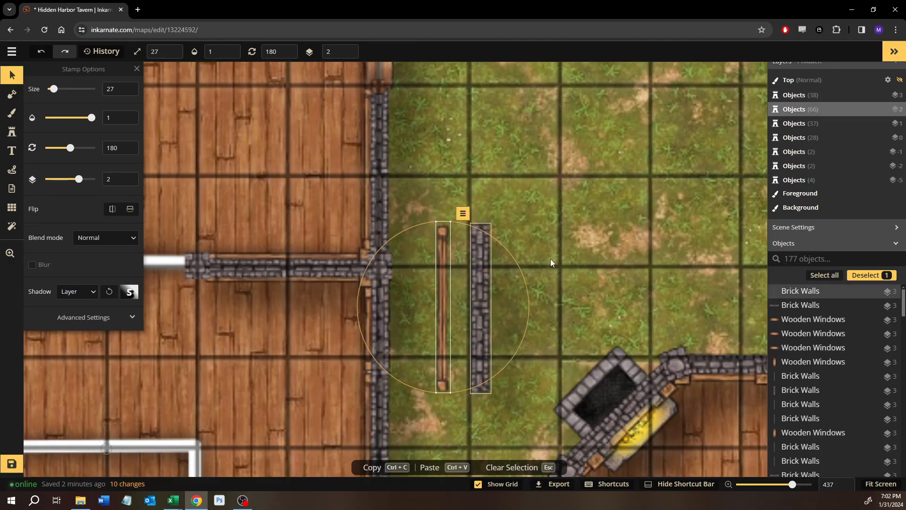
pyautogui.click(551, 259)
pyautogui.scroll(-3, 518, 313)
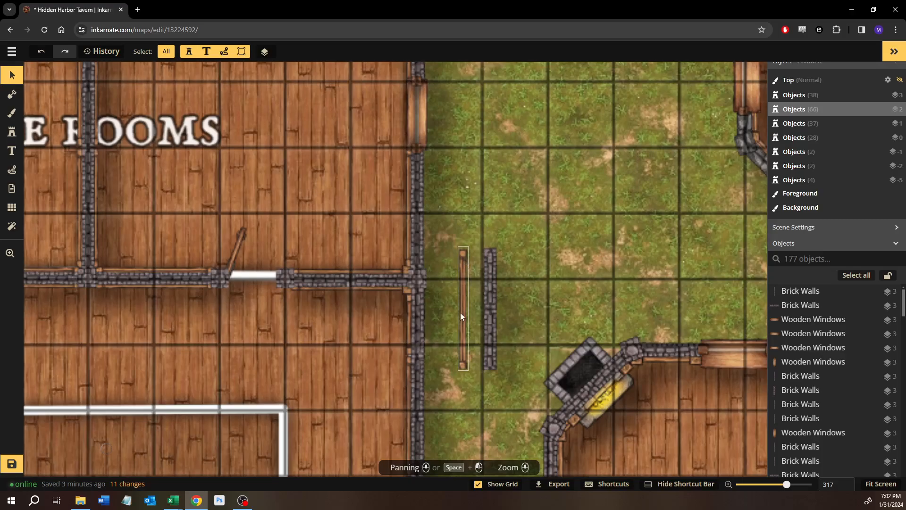
# Compare the separated brick and wooden pieces with the finished walls of the neighbouring building with the corner fireplace
pyautogui.moveTo(627, 282); pyautogui.dragTo(459, 228)
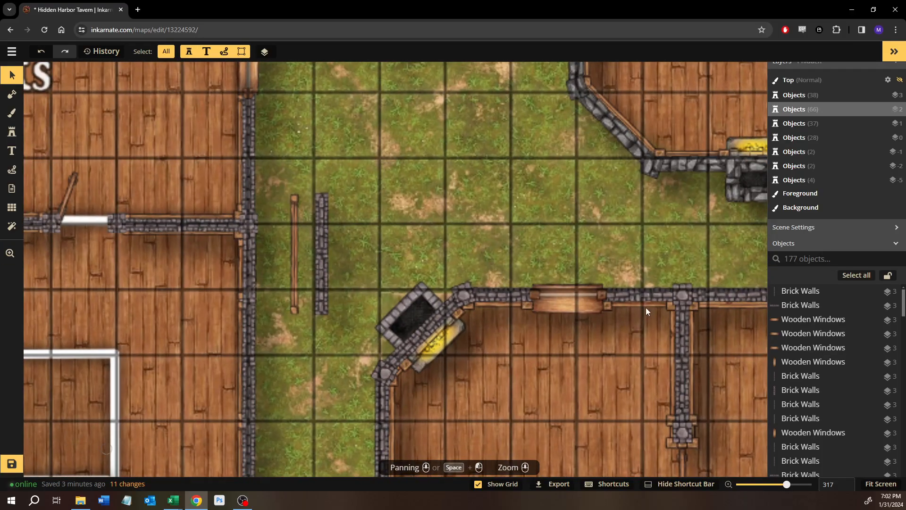
pyautogui.moveTo(413, 307); pyautogui.dragTo(394, 206)
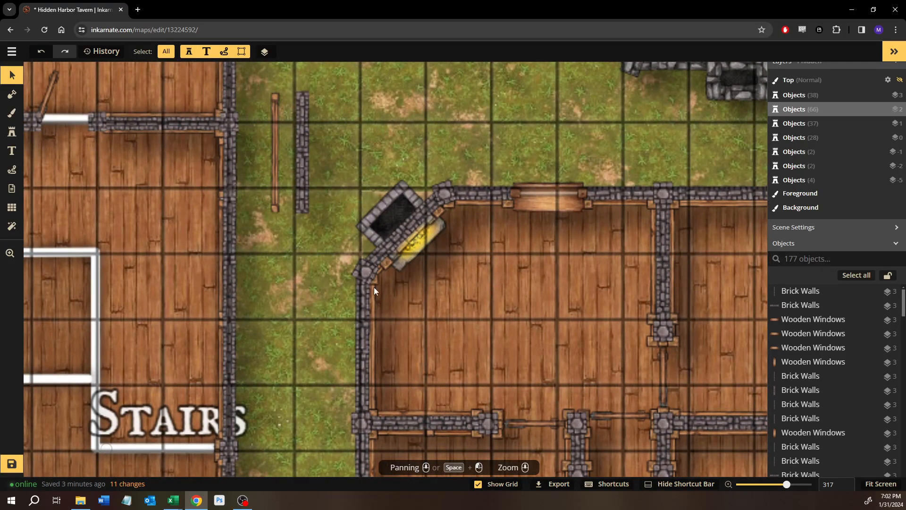
pyautogui.moveTo(301, 88); pyautogui.dragTo(377, 198)
pyautogui.scroll(3, 344, 223)
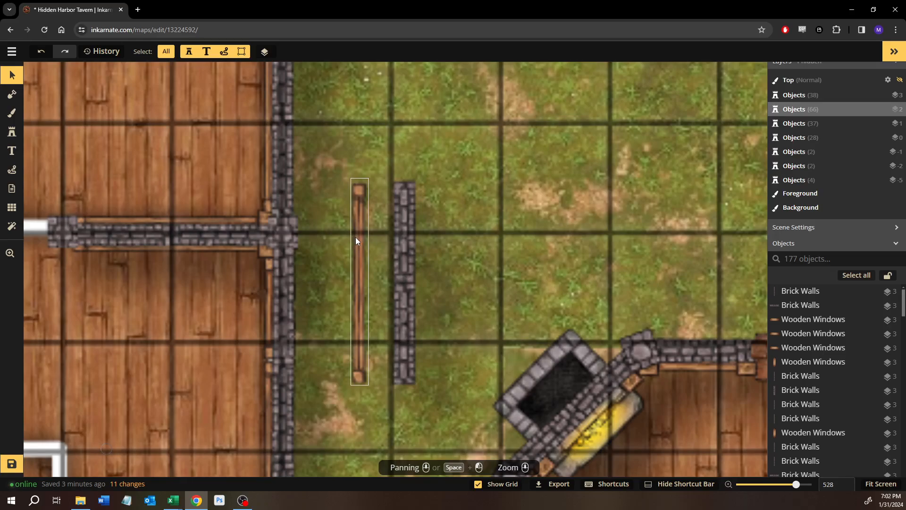
pyautogui.scroll(-2, 515, 324)
pyautogui.hscroll(3, 514, 324)
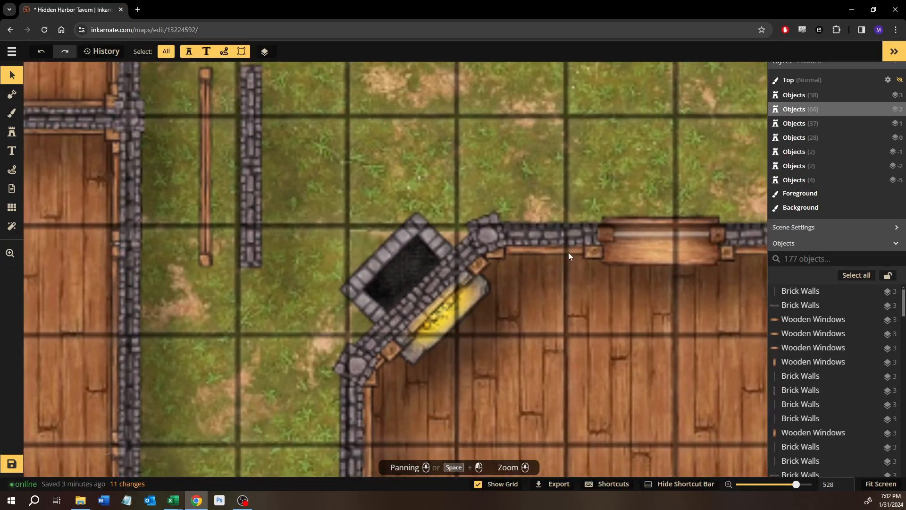
pyautogui.scroll(2, 277, 233)
pyautogui.hscroll(-2, 277, 232)
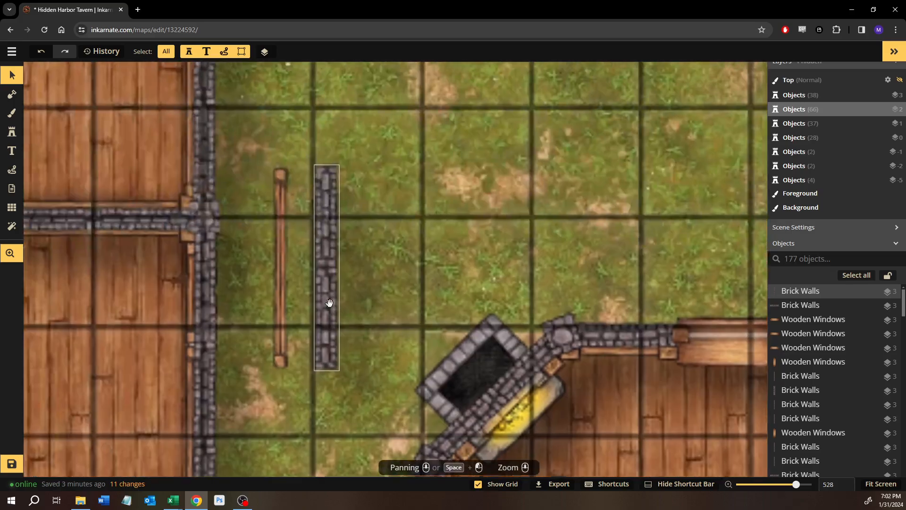
# Move the copied wooden trim back against the west side of the copied brick wall segment
pyautogui.click(281, 258)
pyautogui.moveTo(291, 259); pyautogui.dragTo(313, 257)
pyautogui.click(251, 233)
# Examine how the brick walls and wooden trim run around the inn's three rooms, bar, stairs and tables area
pyautogui.moveTo(394, 263); pyautogui.dragTo(524, 318)
pyautogui.scroll(-3, 530, 299)
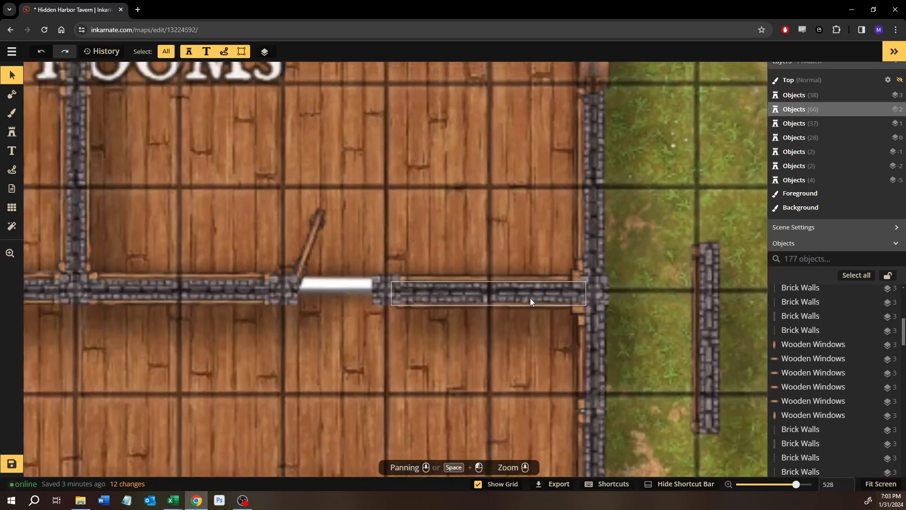
pyautogui.scroll(-5, 519, 295)
pyautogui.moveTo(269, 267); pyautogui.dragTo(397, 189)
pyautogui.moveTo(350, 291); pyautogui.dragTo(335, 130)
pyautogui.moveTo(364, 308); pyautogui.dragTo(332, 239)
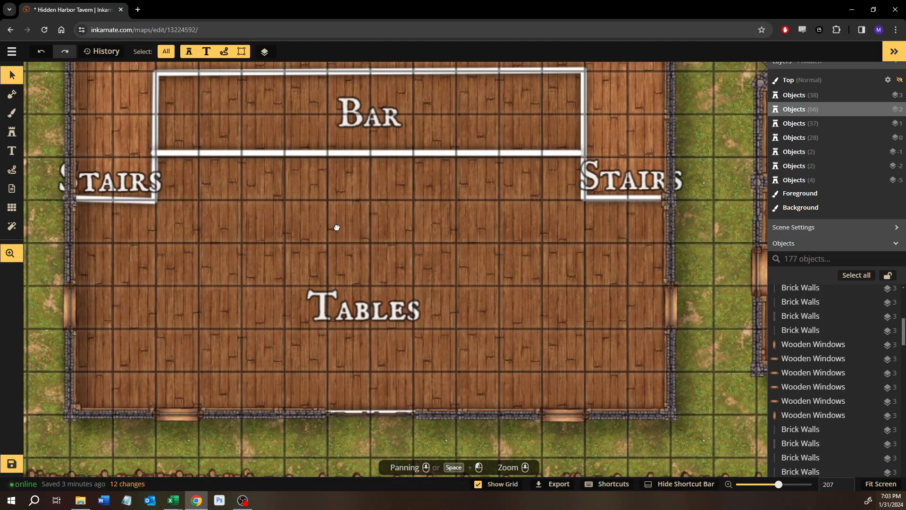
pyautogui.scroll(-2, 293, 302)
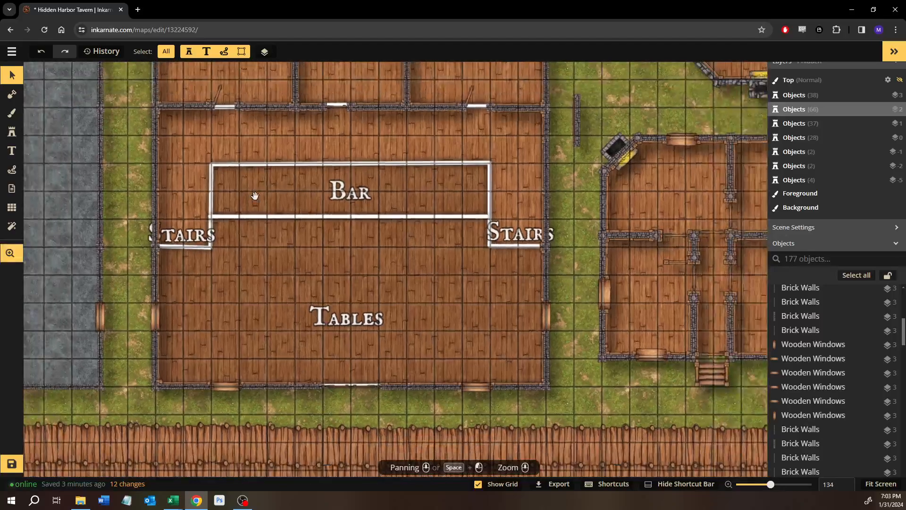
pyautogui.scroll(-2, 288, 302)
pyautogui.scroll(3, 275, 309)
pyautogui.scroll(3, 265, 312)
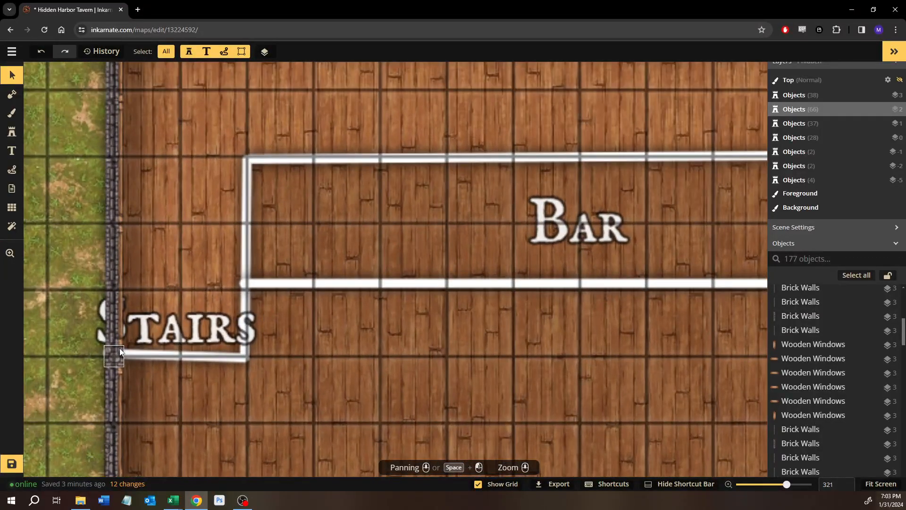
pyautogui.moveTo(370, 231); pyautogui.dragTo(219, 344)
pyautogui.moveTo(396, 304); pyautogui.dragTo(491, 398)
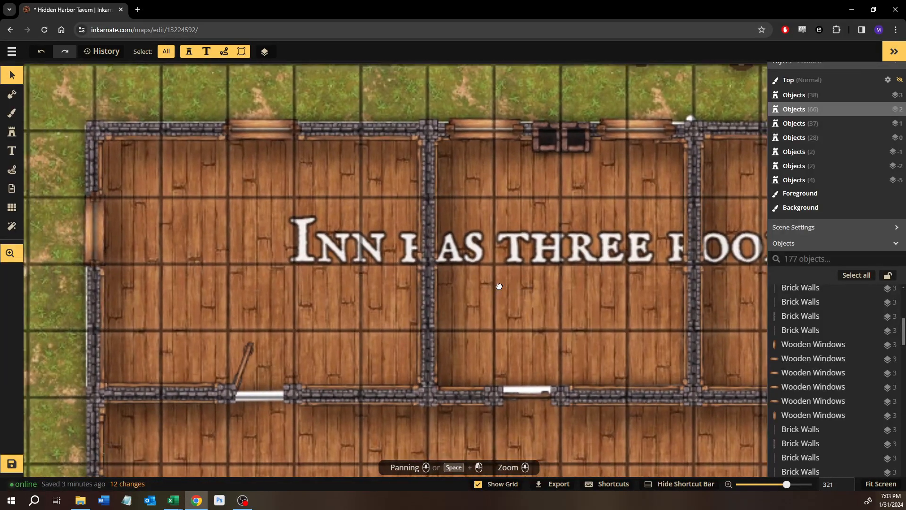
pyautogui.moveTo(499, 287); pyautogui.dragTo(223, 246)
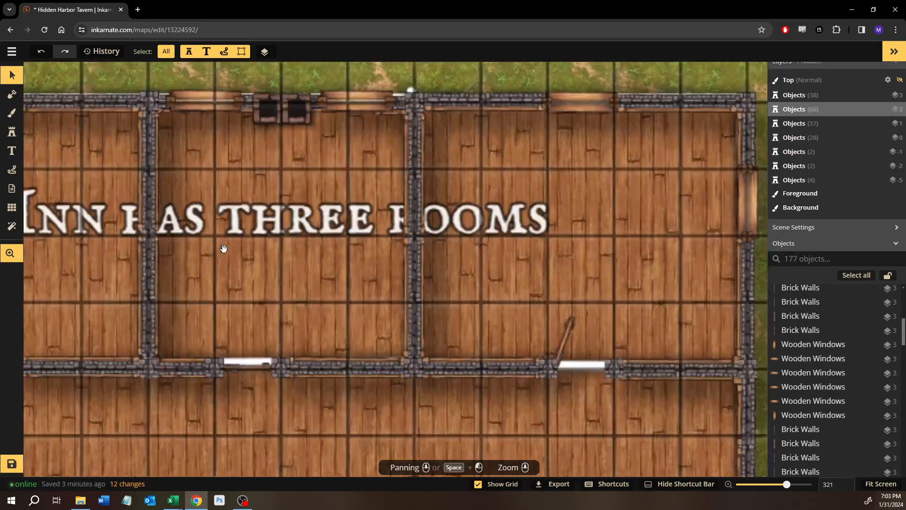
pyautogui.moveTo(573, 245); pyautogui.dragTo(354, 242)
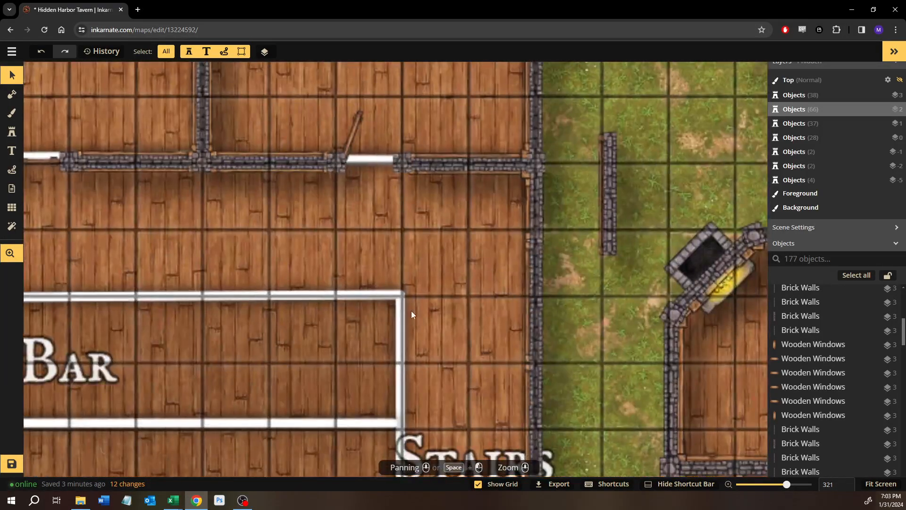
# Delete the copied brick wall segment and wooden trim from the grass east of the inn
pyautogui.scroll(-5, 409, 310)
pyautogui.moveTo(672, 317); pyautogui.dragTo(453, 256)
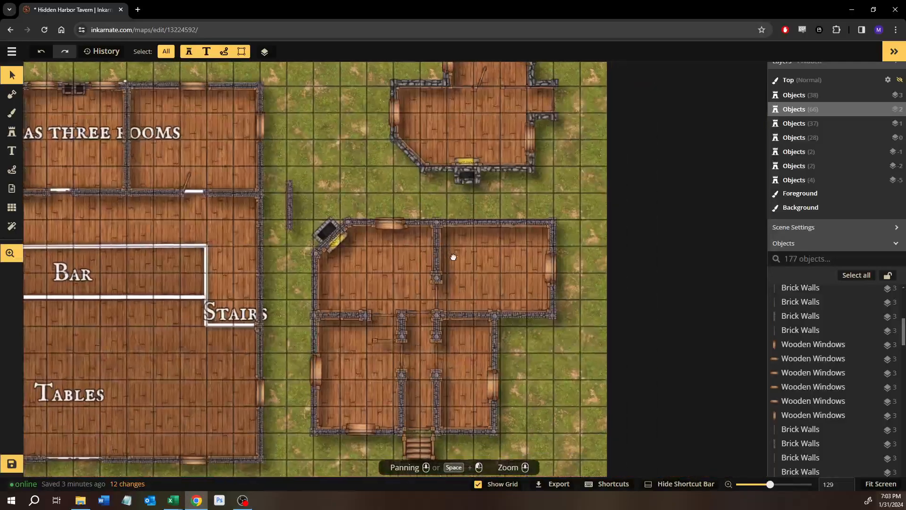
pyautogui.moveTo(477, 203); pyautogui.dragTo(473, 307)
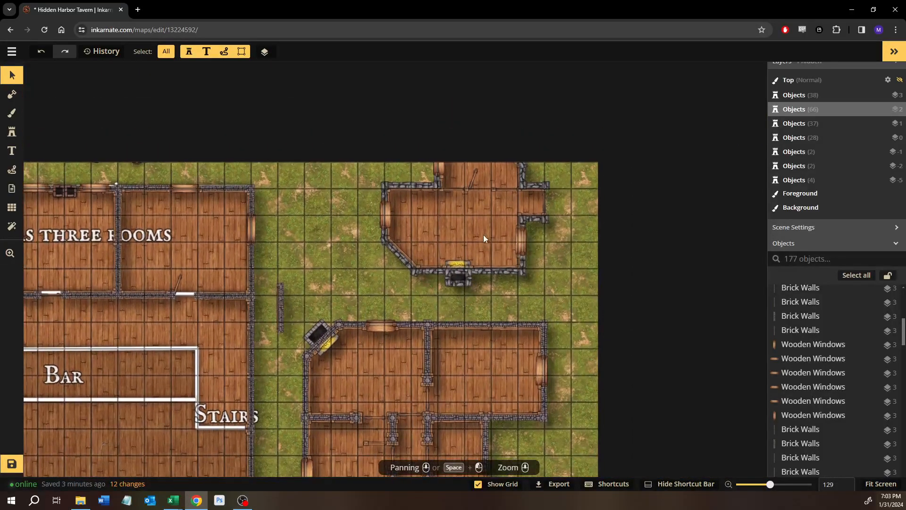
pyautogui.moveTo(457, 229); pyautogui.dragTo(528, 219)
pyautogui.moveTo(371, 256); pyautogui.dragTo(341, 289)
pyautogui.press('Delete')
# Stamp a size 27 wooden pillar rotated 180 degrees in the warehouse's lower pillar row, four squares east of the nearest pillar
pyautogui.moveTo(266, 337); pyautogui.dragTo(481, 193)
pyautogui.moveTo(189, 285); pyautogui.dragTo(560, 291)
pyautogui.moveTo(298, 241); pyautogui.dragTo(319, 293)
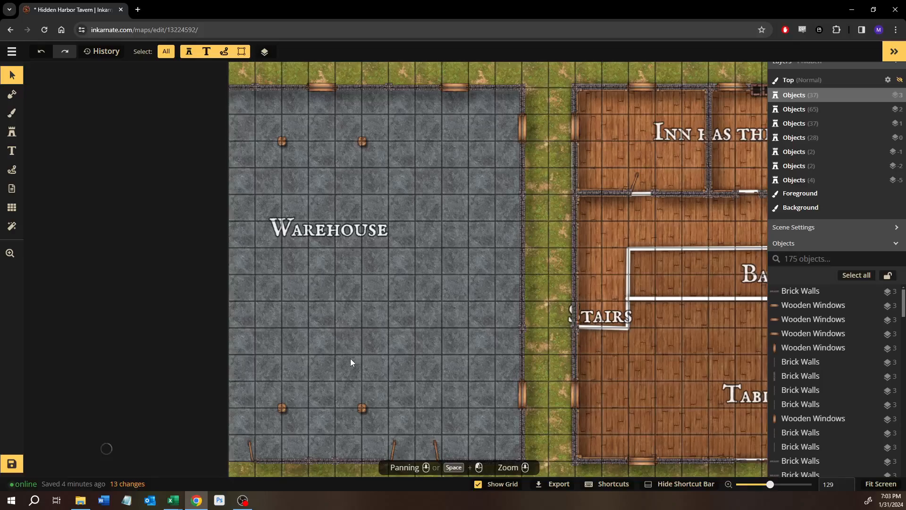
pyautogui.click(362, 144)
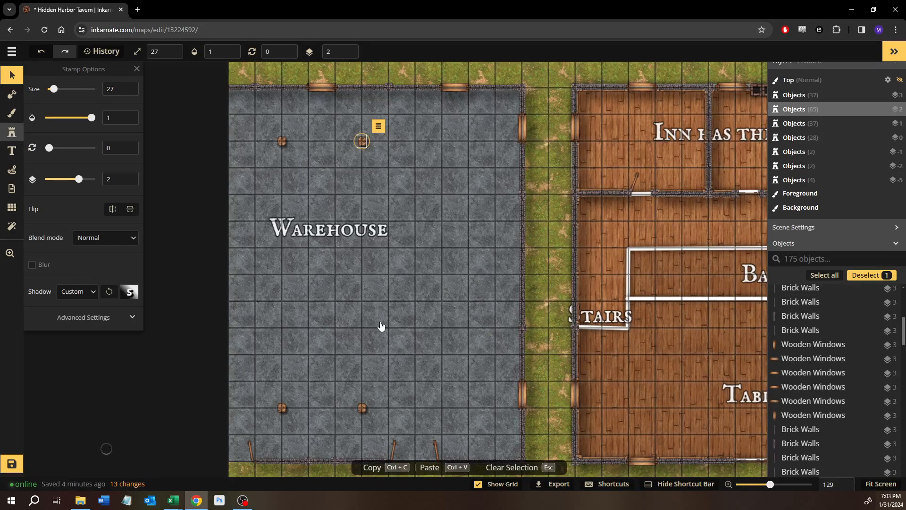
pyautogui.press('Escape')
pyautogui.scroll(5, 442, 411)
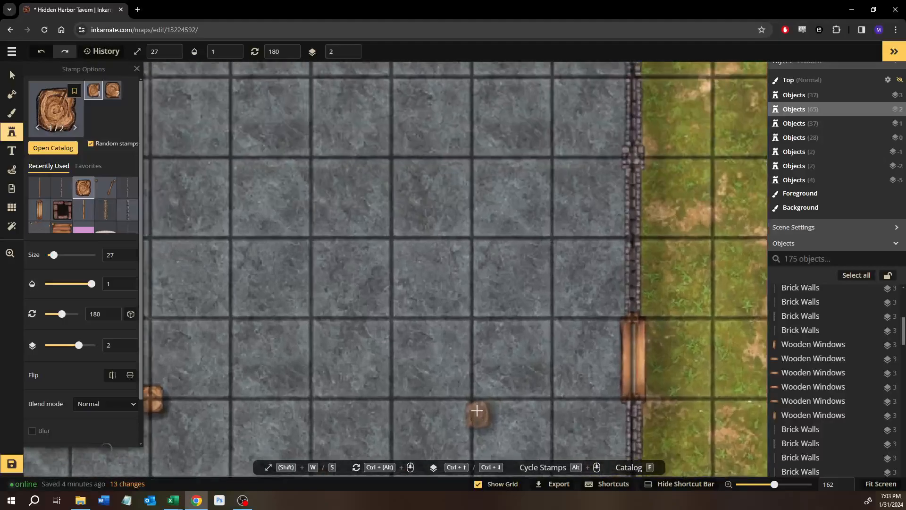
pyautogui.scroll(3, 474, 406)
pyautogui.click(471, 395)
# Stamp a matching wooden pillar in the warehouse's upper pillar row, four squares east of the nearest pillar
pyautogui.moveTo(496, 110); pyautogui.dragTo(526, 491)
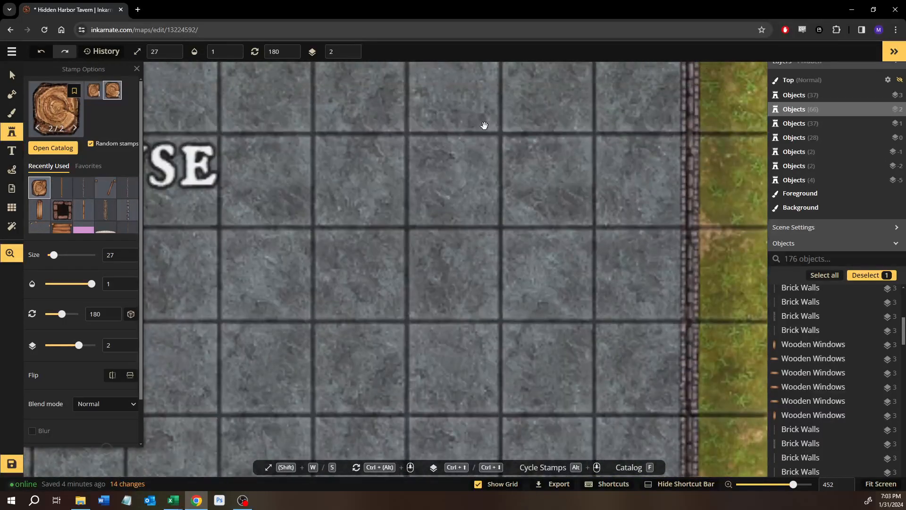
pyautogui.moveTo(484, 125); pyautogui.dragTo(509, 378)
pyautogui.scroll(-4, 497, 317)
pyautogui.scroll(3, 518, 206)
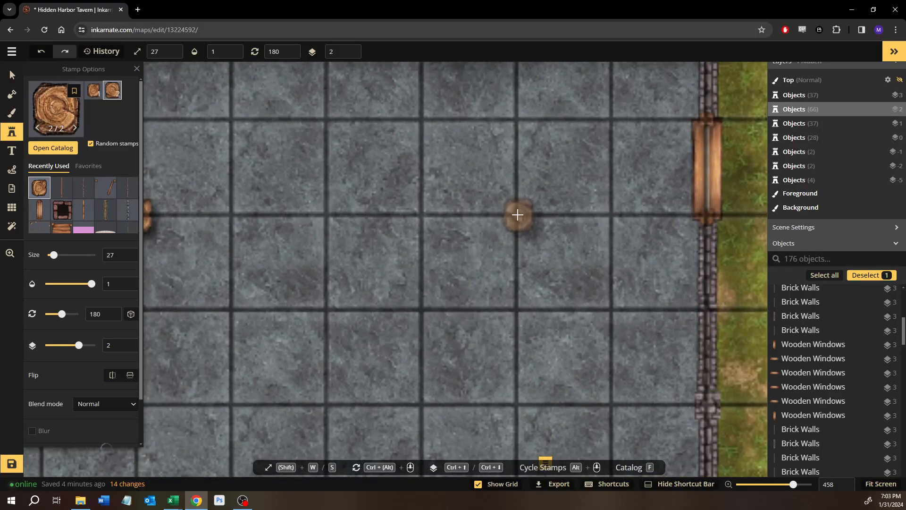
pyautogui.click(517, 215)
# Clear the stamp selection and examine the spacing of the pillars across the warehouse floor
pyautogui.scroll(-3, 434, 369)
pyautogui.moveTo(416, 362); pyautogui.dragTo(596, 236)
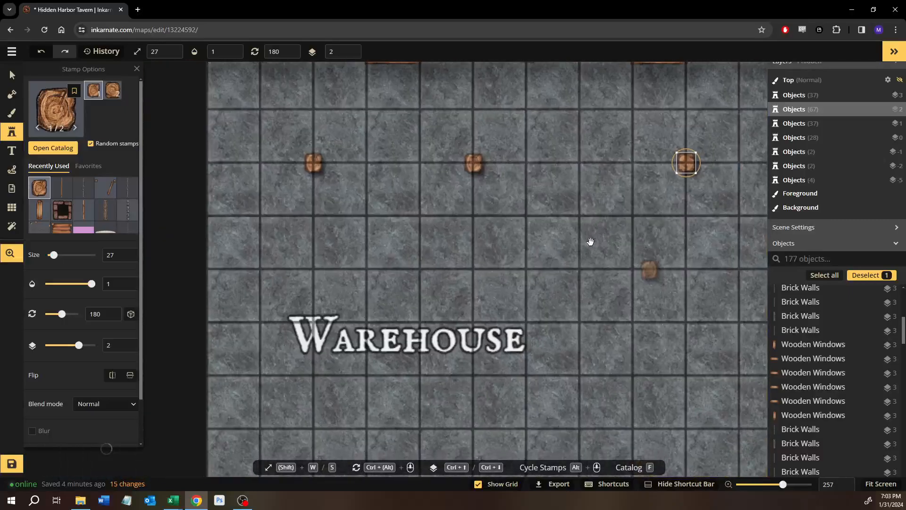
pyautogui.moveTo(499, 280); pyautogui.dragTo(421, 366)
pyautogui.scroll(-2, 421, 368)
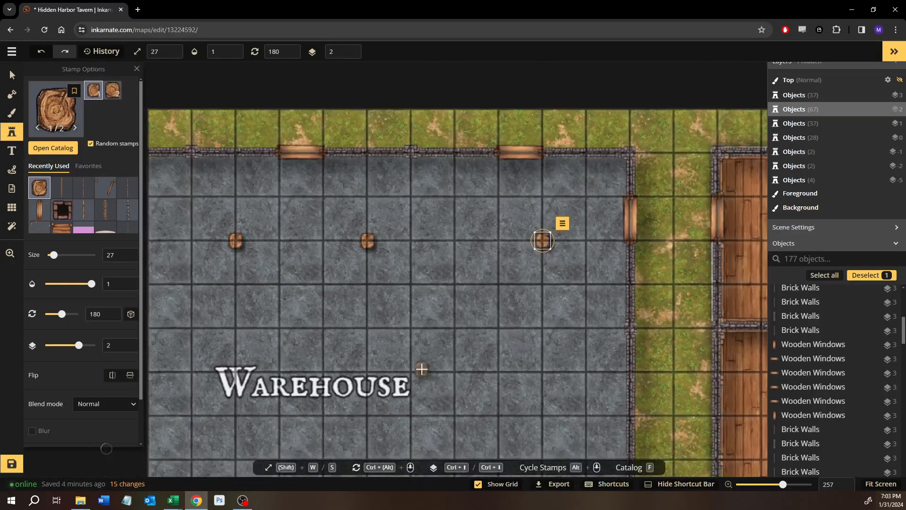
pyautogui.moveTo(393, 399); pyautogui.dragTo(395, 282)
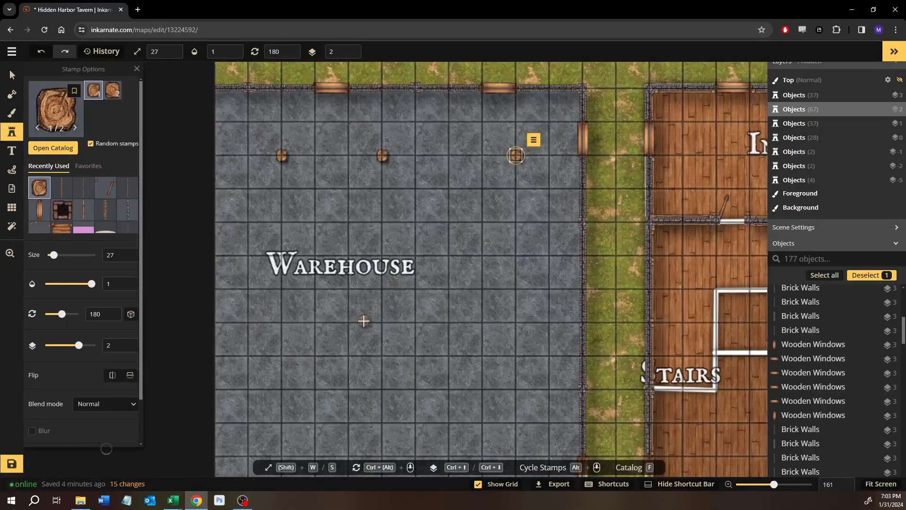
pyautogui.scroll(1, 364, 320)
pyautogui.press('v')
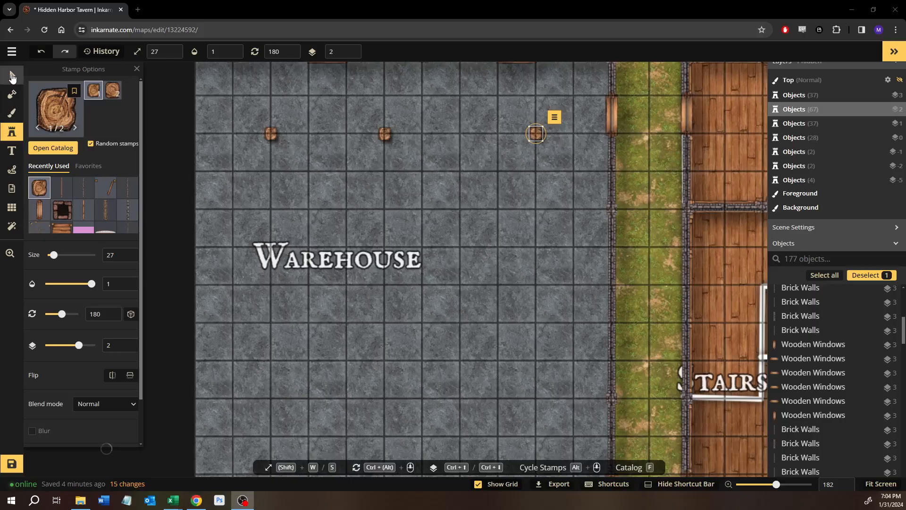
pyautogui.scroll(-2, 432, 273)
pyautogui.scroll(-2, 433, 277)
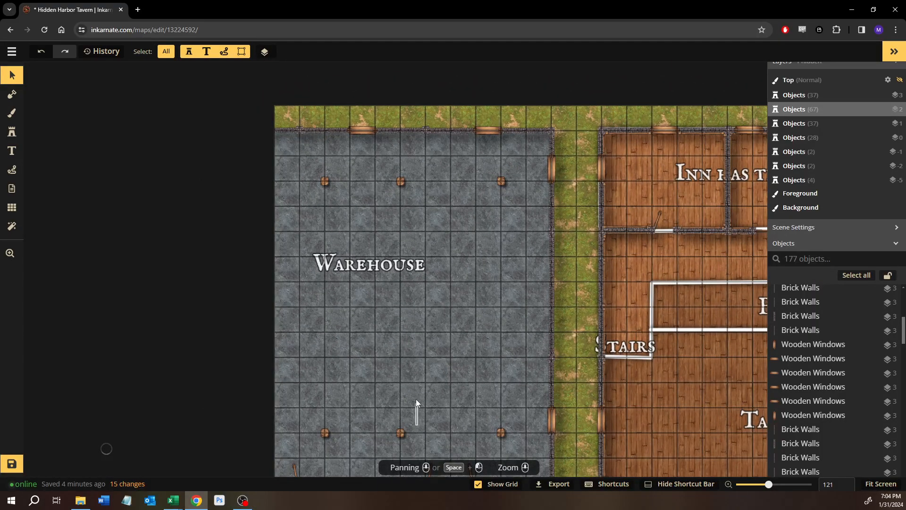
pyautogui.moveTo(414, 314); pyautogui.dragTo(411, 198)
pyautogui.moveTo(410, 313); pyautogui.dragTo(404, 311)
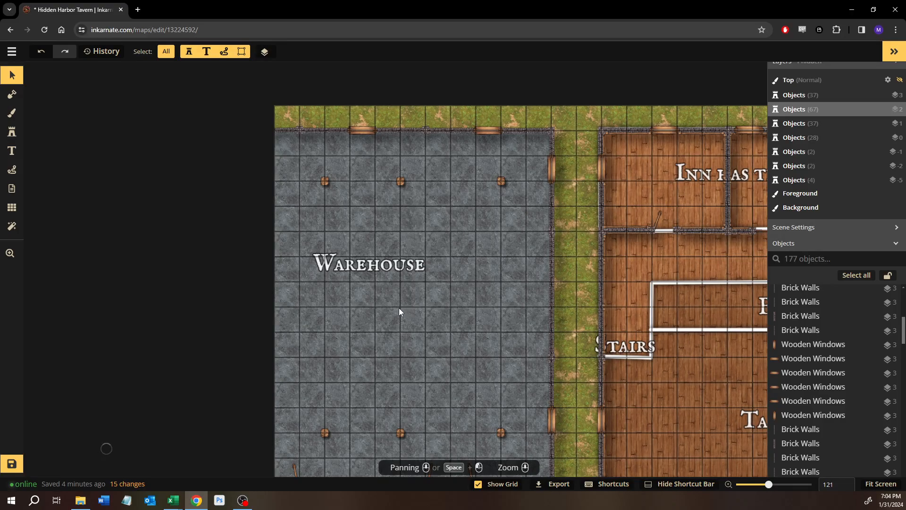
# Stamp a middle row of three size 27 wooden pillars across the warehouse floor, aligned with the three existing pillar columns
pyautogui.click(400, 182)
pyautogui.click(11, 138)
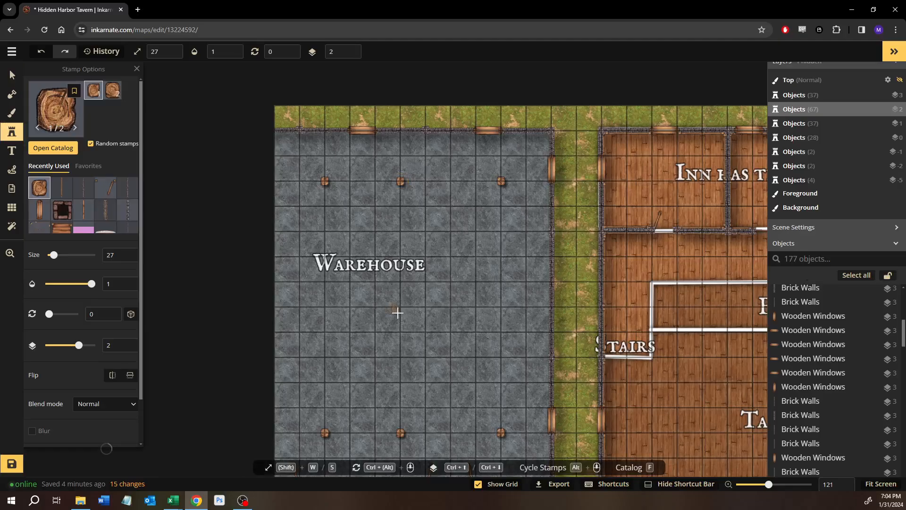
pyautogui.scroll(4, 405, 326)
pyautogui.scroll(10, 405, 325)
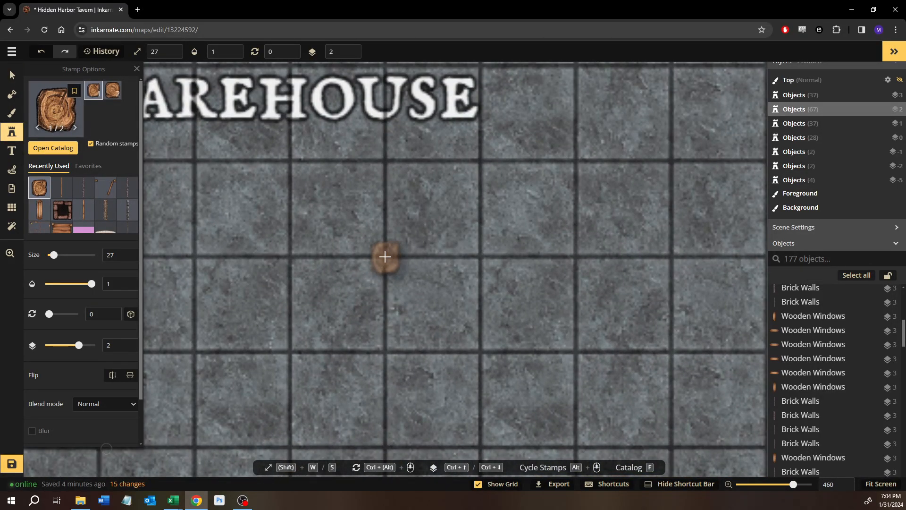
pyautogui.click(386, 256)
pyautogui.moveTo(253, 247); pyautogui.dragTo(395, 253)
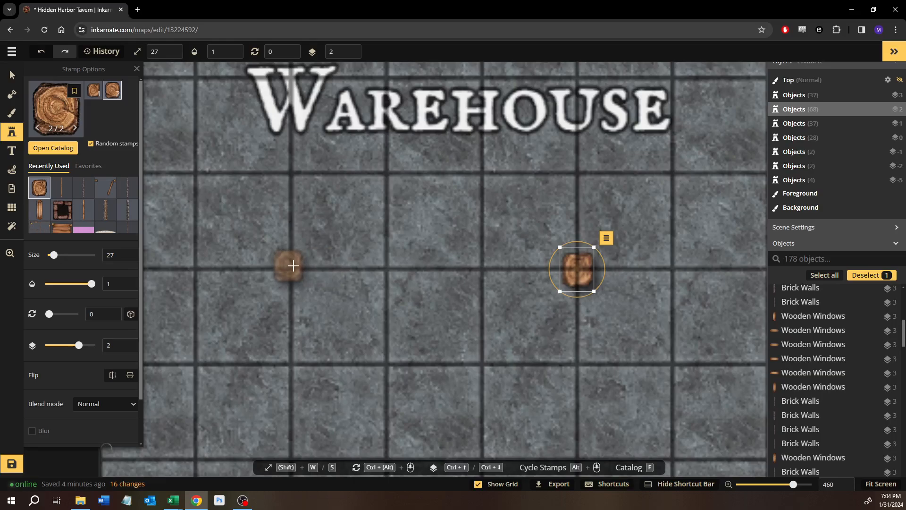
pyautogui.click(292, 268)
pyautogui.moveTo(665, 228); pyautogui.dragTo(241, 266)
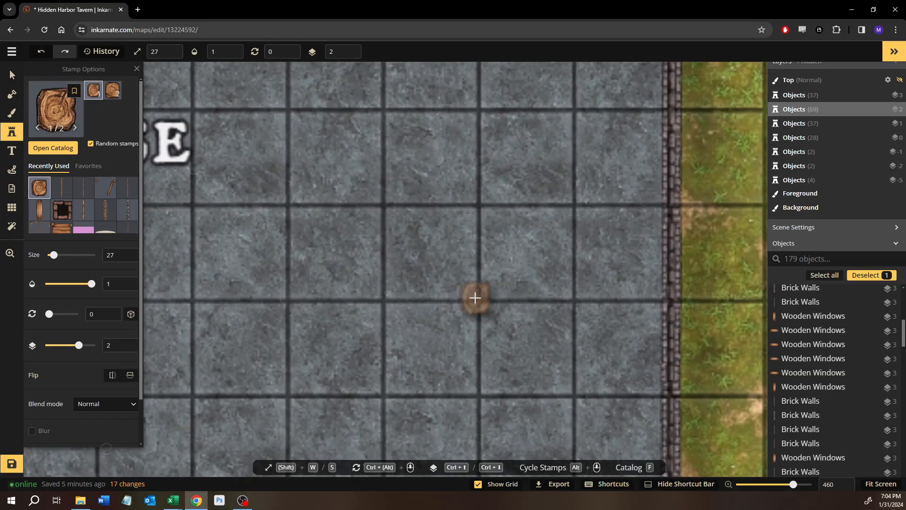
pyautogui.click(479, 300)
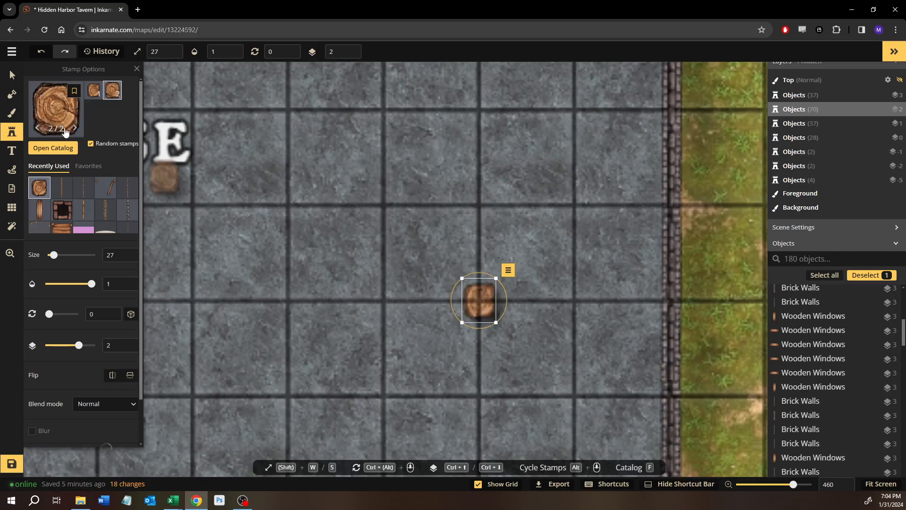
pyautogui.press('v')
# Set up a round foreground brush with the plain brown dirt texture from the Core pack, size 30 and opacity 0.4
pyautogui.scroll(-10, 330, 218)
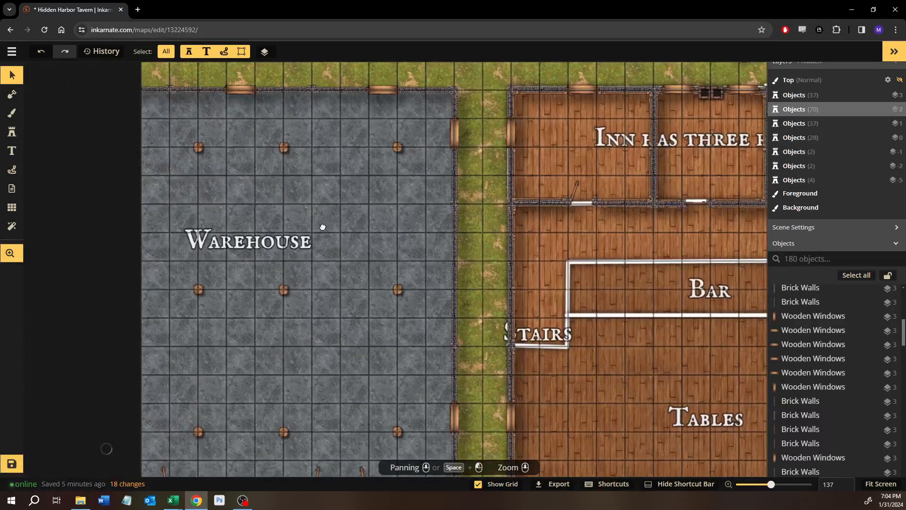
pyautogui.moveTo(323, 227); pyautogui.dragTo(352, 208)
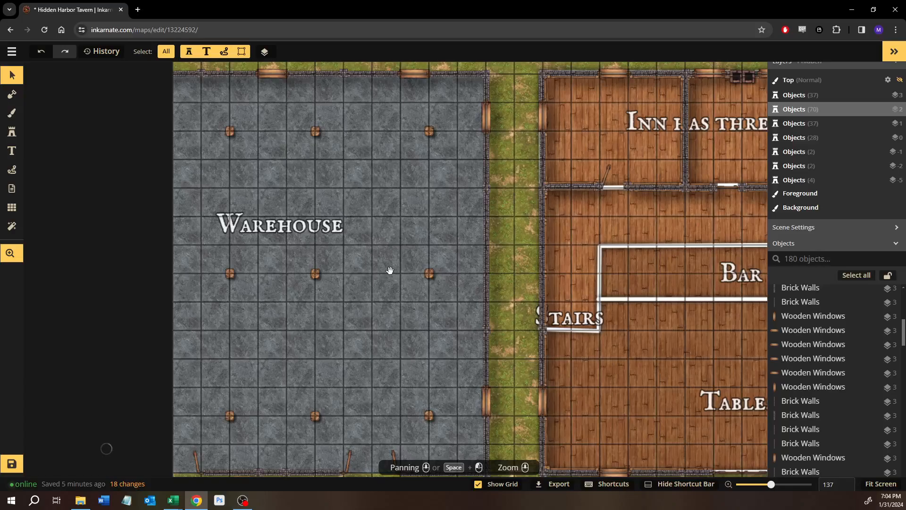
pyautogui.scroll(-4, 390, 270)
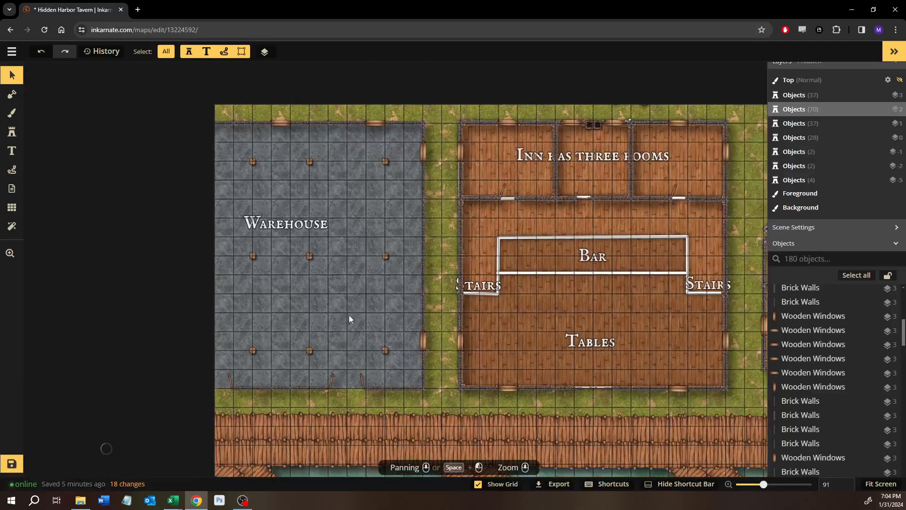
pyautogui.moveTo(334, 334); pyautogui.dragTo(304, 301)
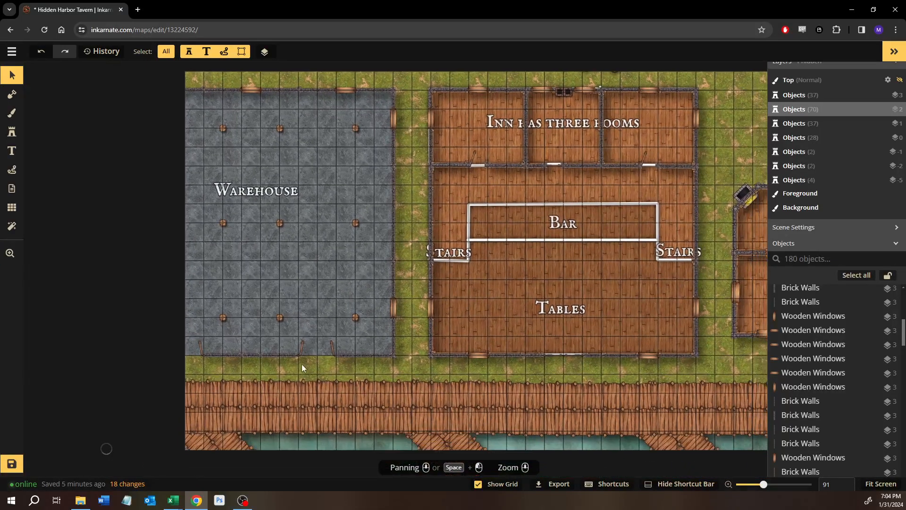
pyautogui.click(12, 115)
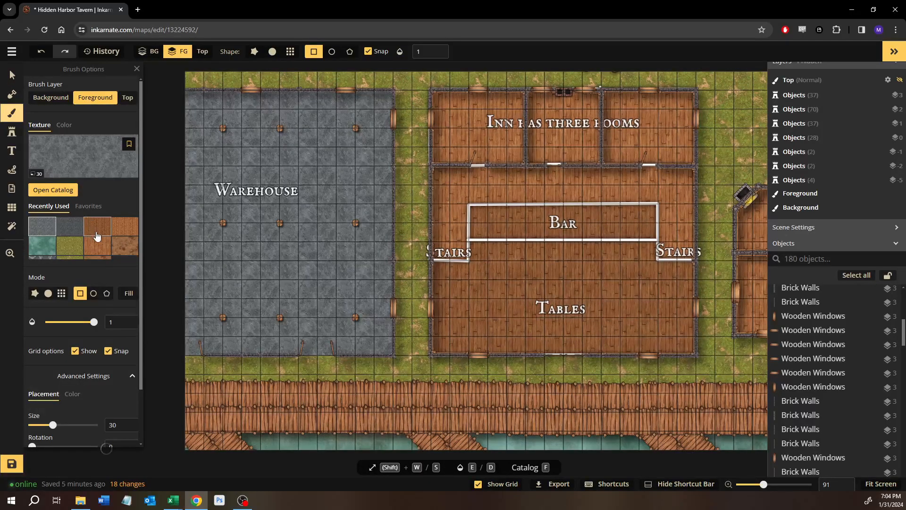
pyautogui.scroll(-1, 96, 235)
pyautogui.click(122, 233)
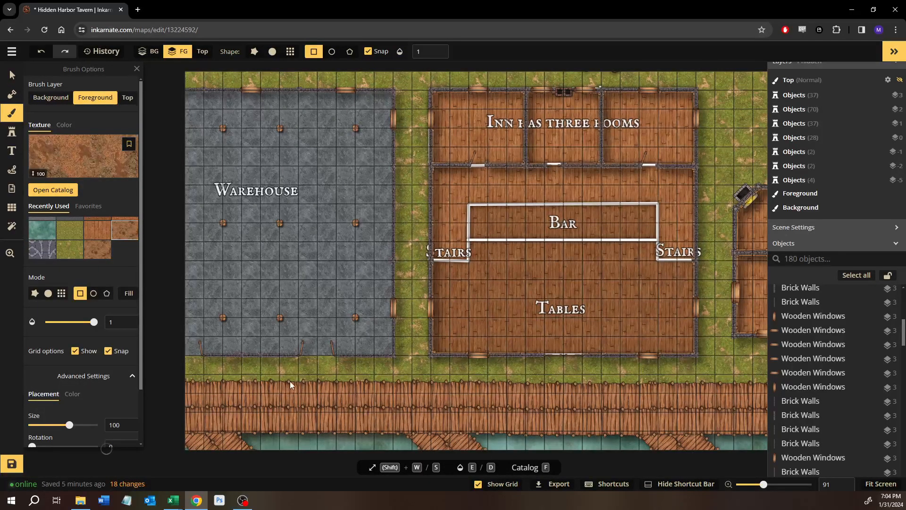
pyautogui.scroll(2, 292, 385)
pyautogui.click(62, 189)
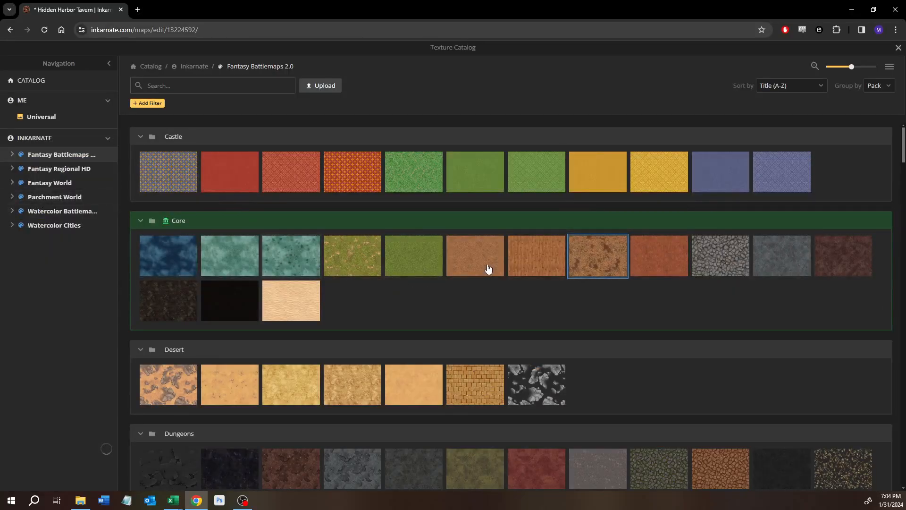
pyautogui.click(474, 264)
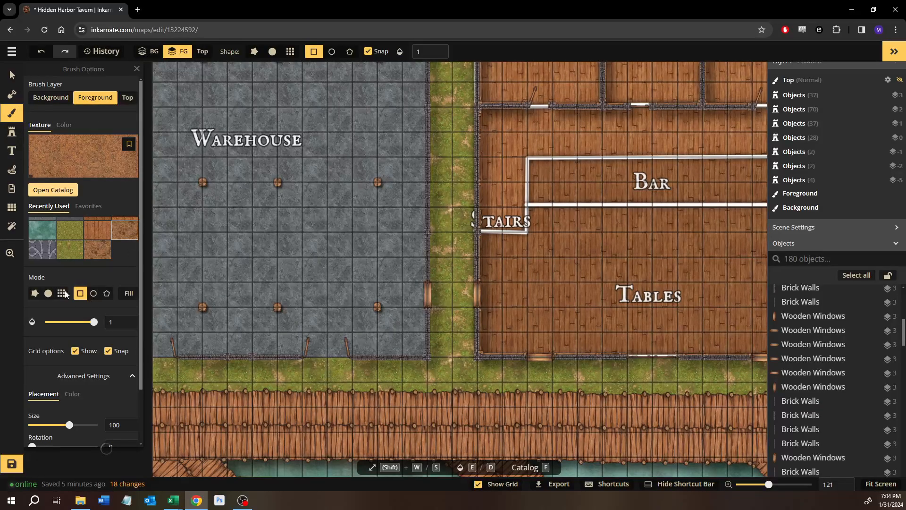
pyautogui.click(48, 293)
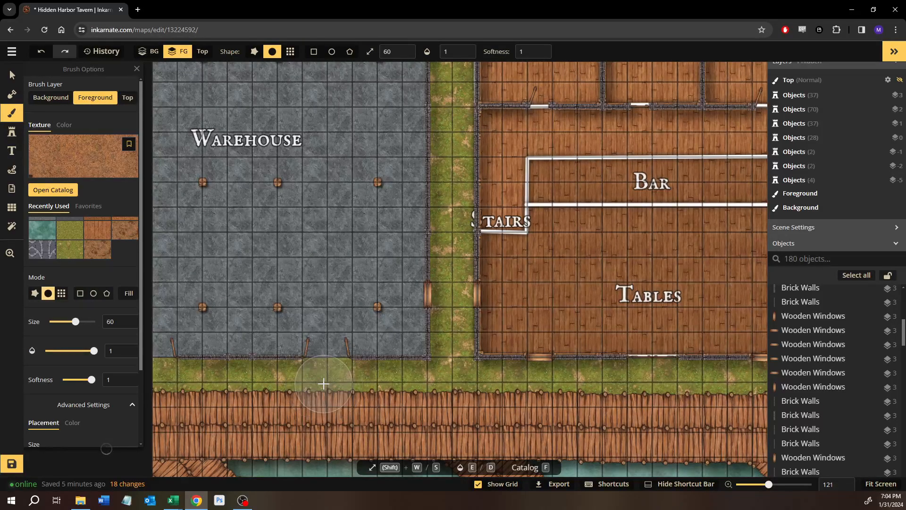
pyautogui.press('s')
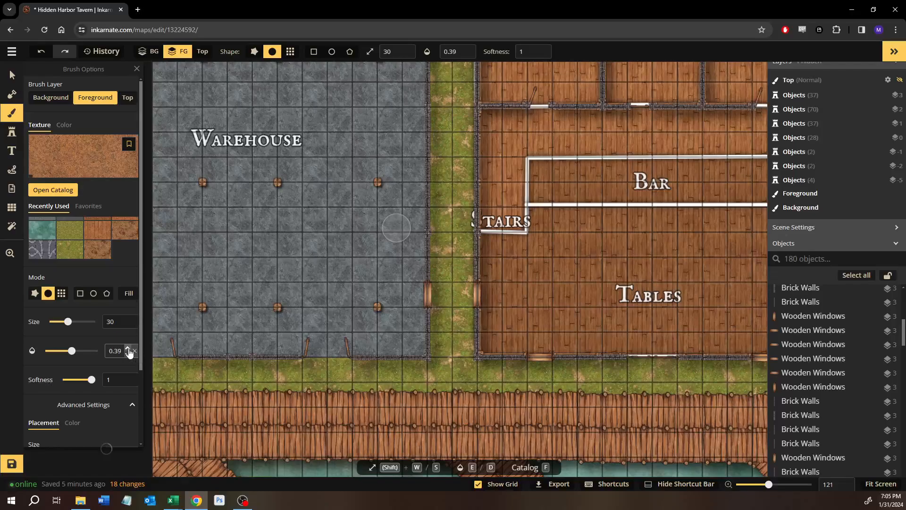
# Paint a soft patch of dirt on the grass between the warehouse's eastern double doorway and the dock
pyautogui.scroll(10, 261, 358)
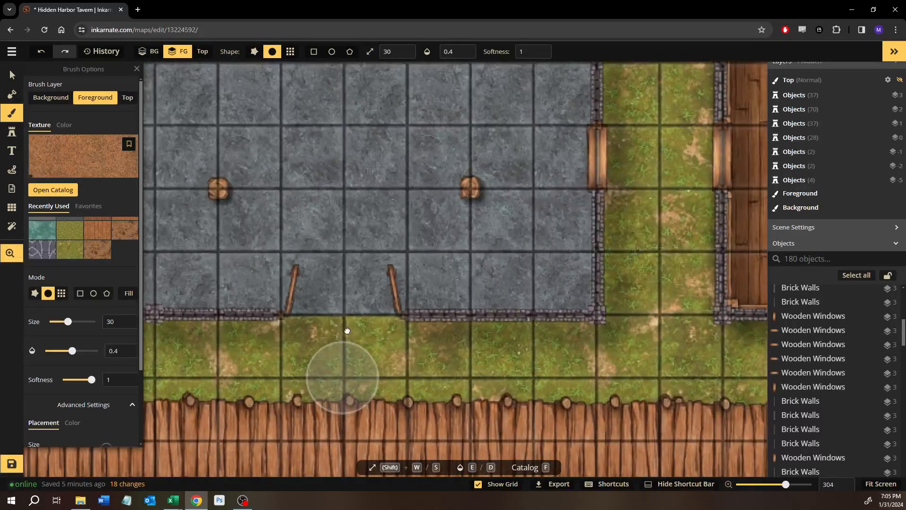
pyautogui.moveTo(348, 330); pyautogui.dragTo(351, 296)
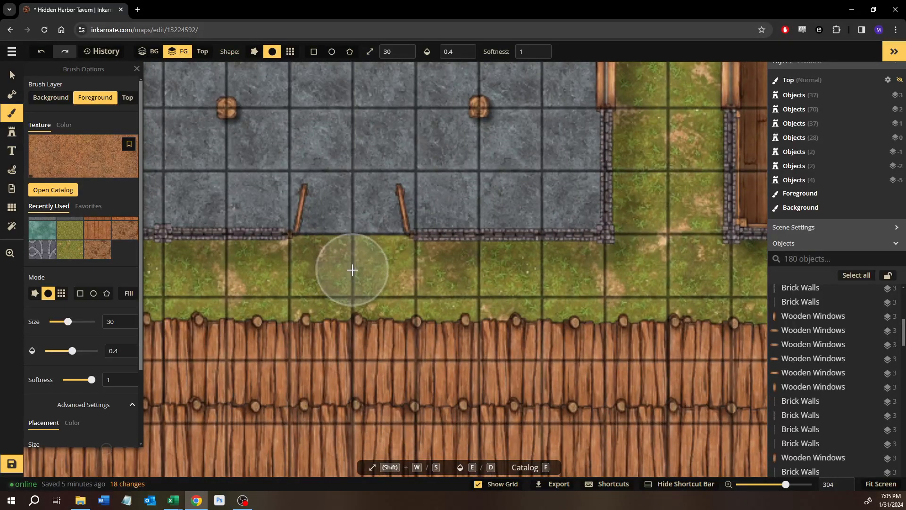
pyautogui.click(318, 358)
pyautogui.moveTo(355, 275); pyautogui.dragTo(394, 358)
pyautogui.moveTo(351, 273)
pyautogui.mouseDown()
pyautogui.moveTo(288, 361)
pyautogui.moveTo(357, 297)
pyautogui.moveTo(356, 277)
pyautogui.mouseUp()
pyautogui.moveTo(385, 330)
pyautogui.mouseDown()
pyautogui.moveTo(394, 344)
pyautogui.moveTo(353, 268)
pyautogui.mouseUp()
pyautogui.moveTo(393, 338); pyautogui.dragTo(329, 331)
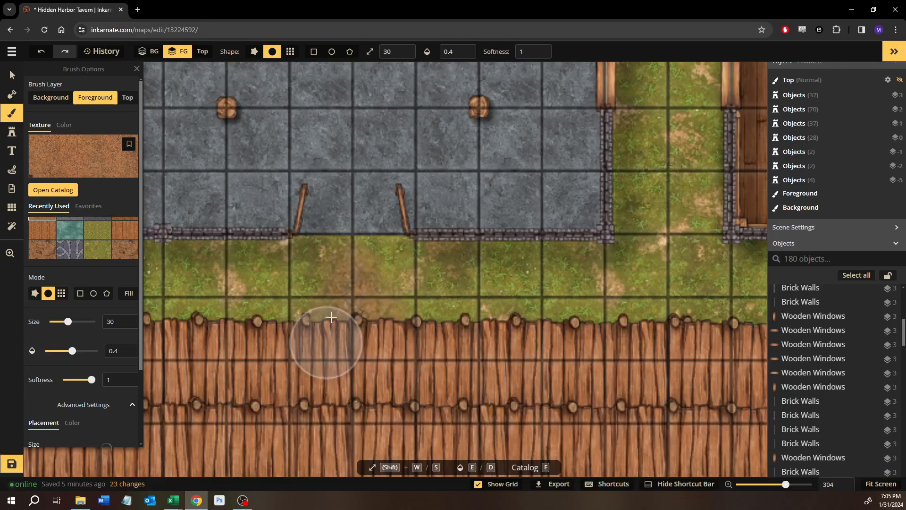
pyautogui.moveTo(340, 299)
pyautogui.mouseDown()
pyautogui.moveTo(321, 362)
pyautogui.moveTo(258, 326)
pyautogui.moveTo(644, 312)
pyautogui.moveTo(389, 306)
pyautogui.mouseUp()
# Paint a matching dirt patch on the grass outside the warehouse's western doorway at the map edge
pyautogui.press('space')
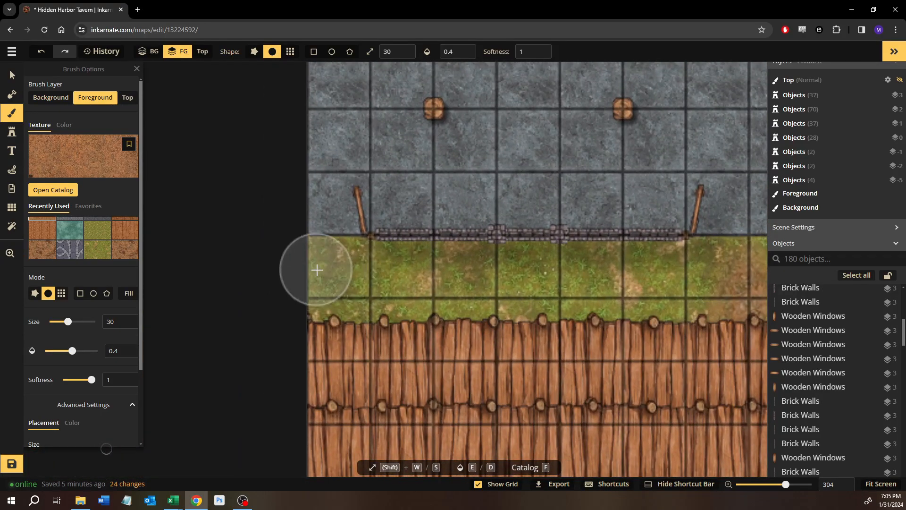
pyautogui.moveTo(319, 271)
pyautogui.mouseDown()
pyautogui.moveTo(368, 358)
pyautogui.moveTo(322, 279)
pyautogui.mouseUp()
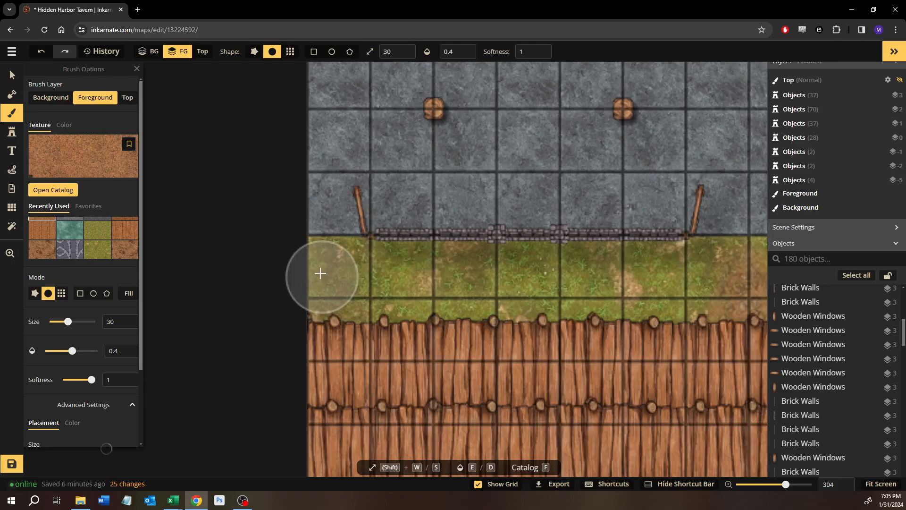
pyautogui.moveTo(284, 340); pyautogui.dragTo(318, 279)
pyautogui.moveTo(358, 361); pyautogui.dragTo(320, 285)
pyautogui.moveTo(291, 342); pyautogui.dragTo(324, 283)
# Paint a worn dirt patch on the grass between the tavern's south entrance and the dock
pyautogui.moveTo(615, 347); pyautogui.dragTo(168, 321)
pyautogui.hscroll(15, 537, 308)
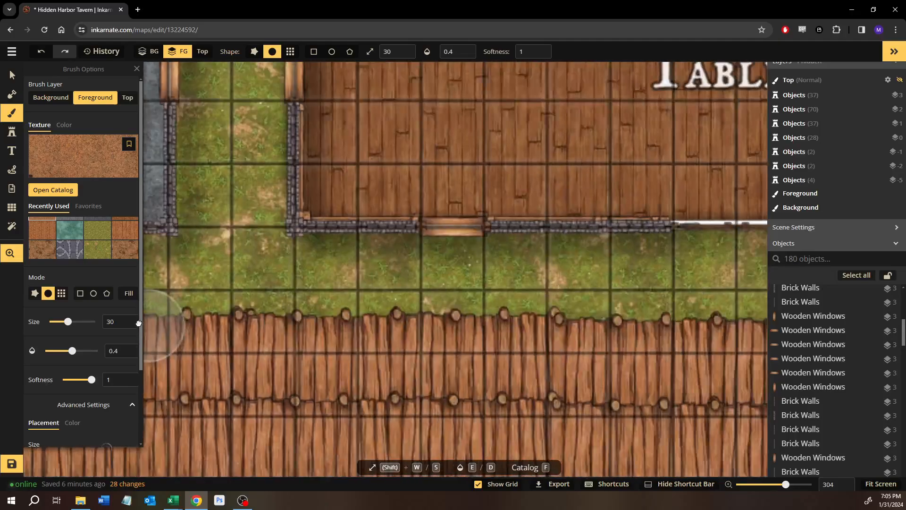
pyautogui.hscroll(4, 381, 316)
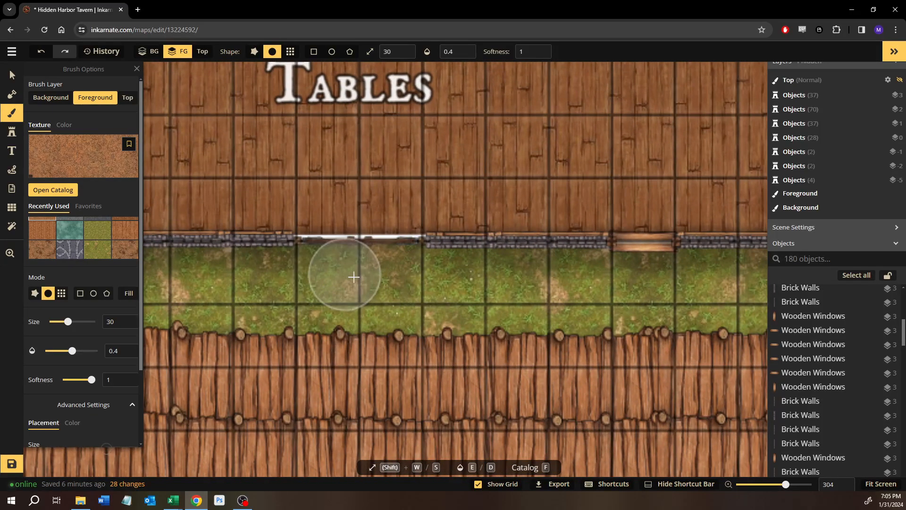
pyautogui.moveTo(299, 353)
pyautogui.mouseDown()
pyautogui.moveTo(343, 287)
pyautogui.moveTo(385, 344)
pyautogui.moveTo(346, 279)
pyautogui.mouseUp()
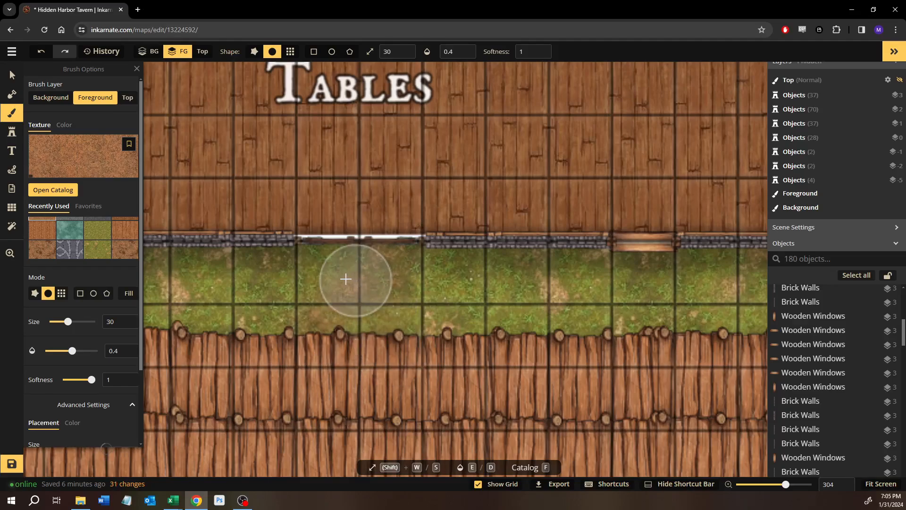
pyautogui.moveTo(287, 352); pyautogui.dragTo(360, 273)
pyautogui.moveTo(368, 354); pyautogui.dragTo(368, 283)
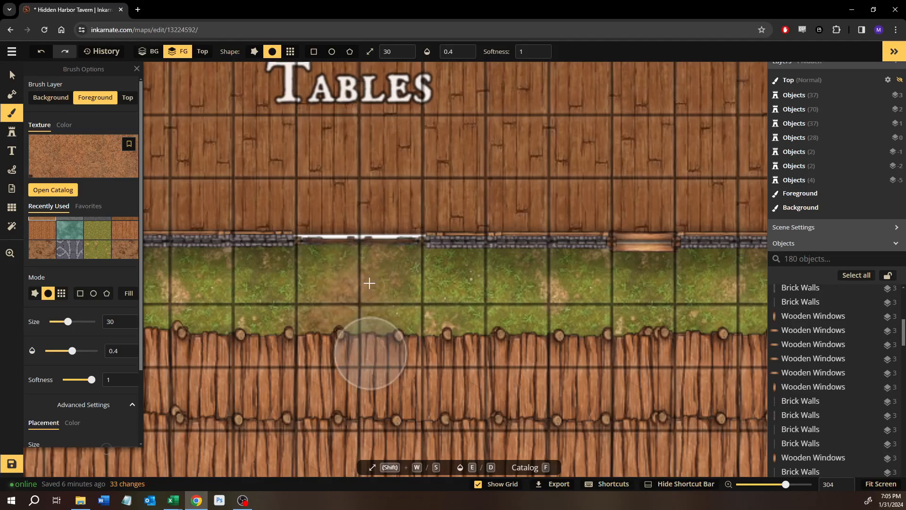
pyautogui.moveTo(394, 344)
pyautogui.mouseDown()
pyautogui.moveTo(376, 275)
pyautogui.moveTo(408, 347)
pyautogui.moveTo(362, 277)
pyautogui.moveTo(350, 355)
pyautogui.moveTo(336, 274)
pyautogui.moveTo(312, 353)
pyautogui.moveTo(332, 280)
pyautogui.mouseUp()
pyautogui.moveTo(326, 335); pyautogui.dragTo(307, 339)
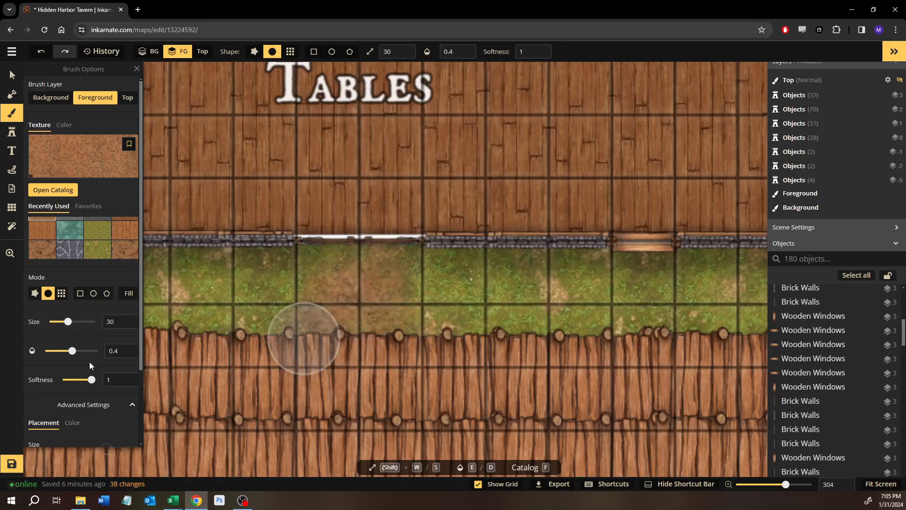
# Set the dirt texture's placement size to 30 and repaint the patch outside the tavern's south entrance
pyautogui.scroll(-3, 90, 361)
pyautogui.click(127, 364)
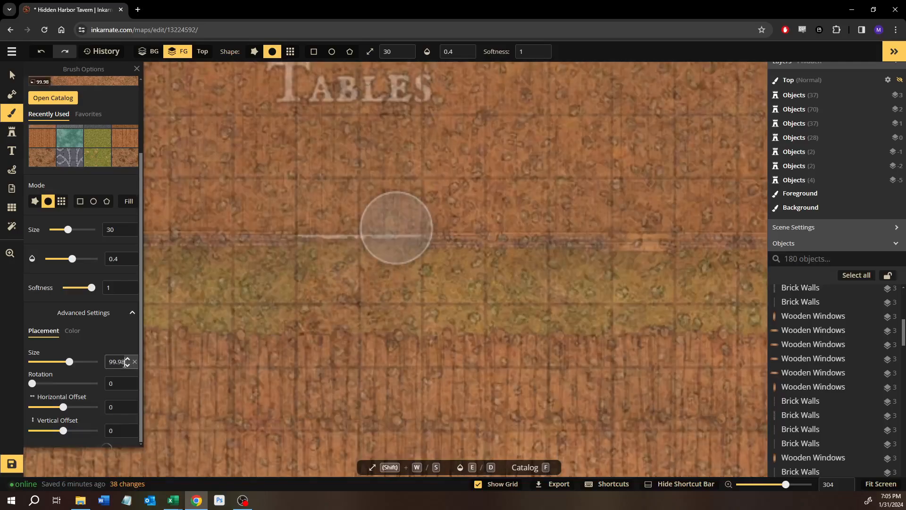
pyautogui.write('30')
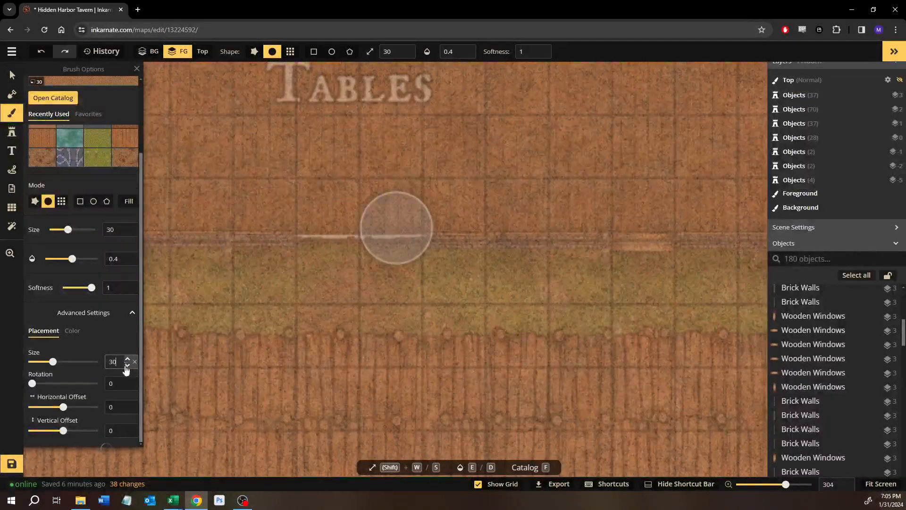
pyautogui.click(351, 316)
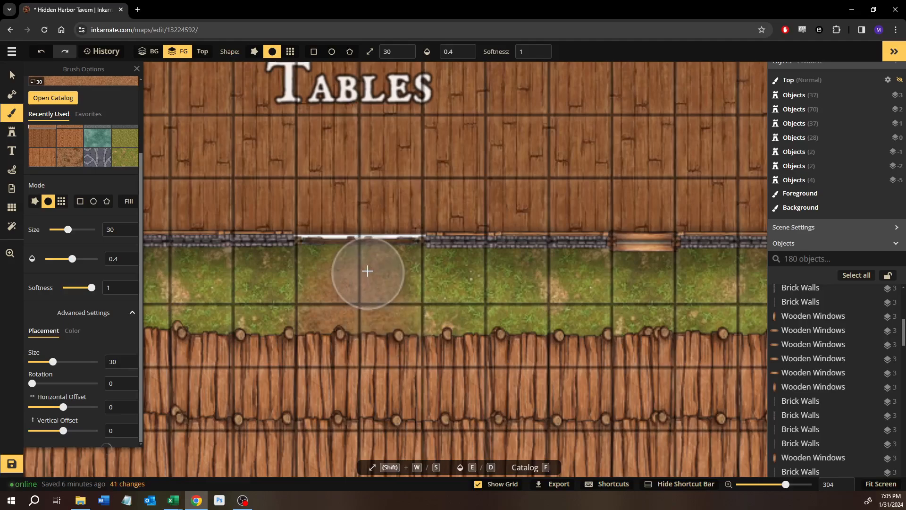
pyautogui.moveTo(369, 321); pyautogui.dragTo(306, 309)
# Repaint the dirt patches outside the warehouse's eastern and western doorways with the size 30 texture
pyautogui.press('space')
pyautogui.moveTo(270, 304); pyautogui.dragTo(764, 272)
pyautogui.moveTo(342, 254); pyautogui.dragTo(660, 305)
pyautogui.moveTo(383, 344)
pyautogui.mouseDown()
pyautogui.moveTo(369, 298)
pyautogui.moveTo(400, 347)
pyautogui.moveTo(681, 357)
pyautogui.mouseUp()
pyautogui.press('space')
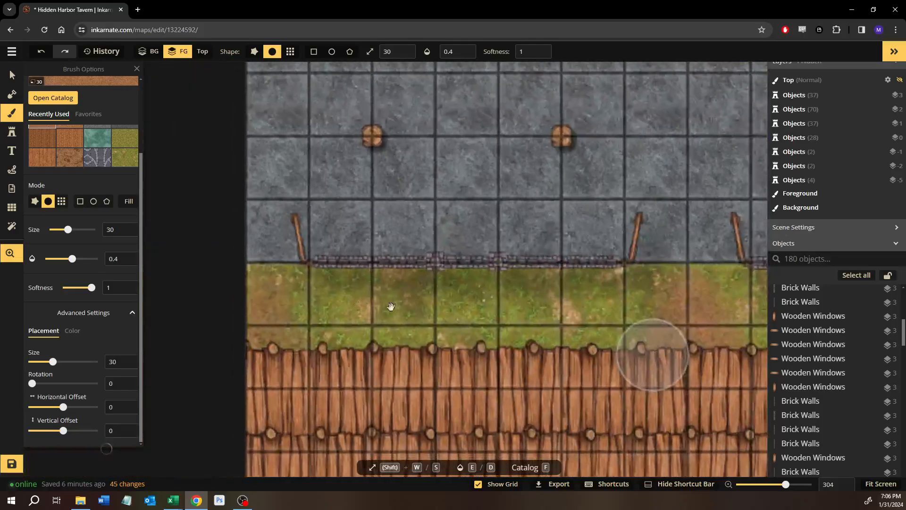
pyautogui.moveTo(277, 299)
pyautogui.mouseDown()
pyautogui.moveTo(254, 298)
pyautogui.moveTo(281, 347)
pyautogui.moveTo(260, 290)
pyautogui.moveTo(224, 357)
pyautogui.moveTo(264, 299)
pyautogui.mouseUp()
pyautogui.moveTo(264, 299); pyautogui.dragTo(303, 351)
# Shrink the brush and paint dirt over the grass gap at the top of the eastern house's front steps
pyautogui.press('space')
pyautogui.moveTo(598, 341); pyautogui.dragTo(81, 347)
pyautogui.moveTo(141, 347); pyautogui.dragTo(20, 303)
pyautogui.moveTo(500, 296); pyautogui.dragTo(28, 278)
pyautogui.moveTo(499, 276); pyautogui.dragTo(3, 255)
pyautogui.moveTo(457, 245); pyautogui.dragTo(269, 384)
pyautogui.moveTo(428, 301); pyautogui.dragTo(395, 345)
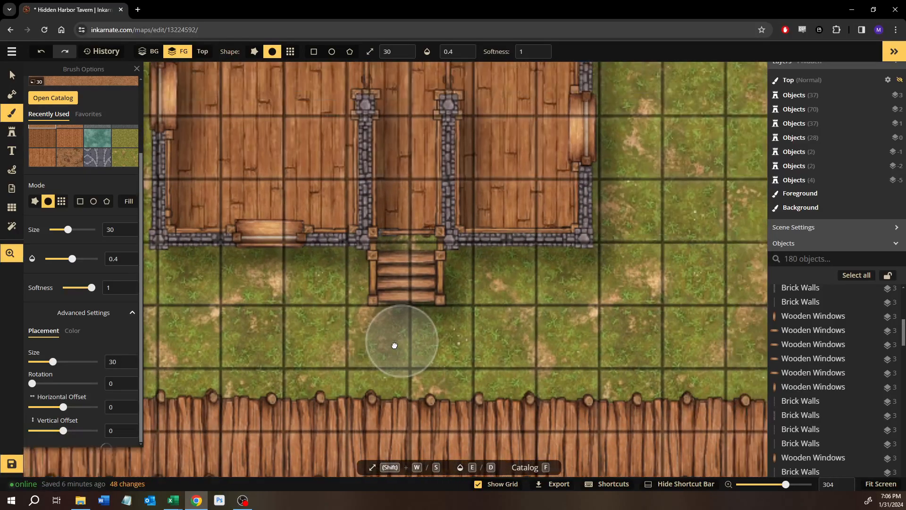
pyautogui.scroll(6, 404, 275)
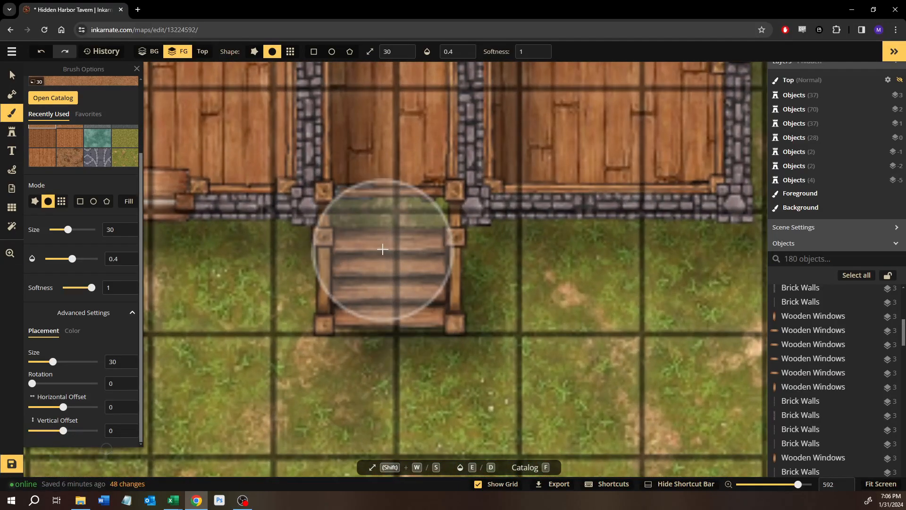
pyautogui.hotkey('shift', 's')
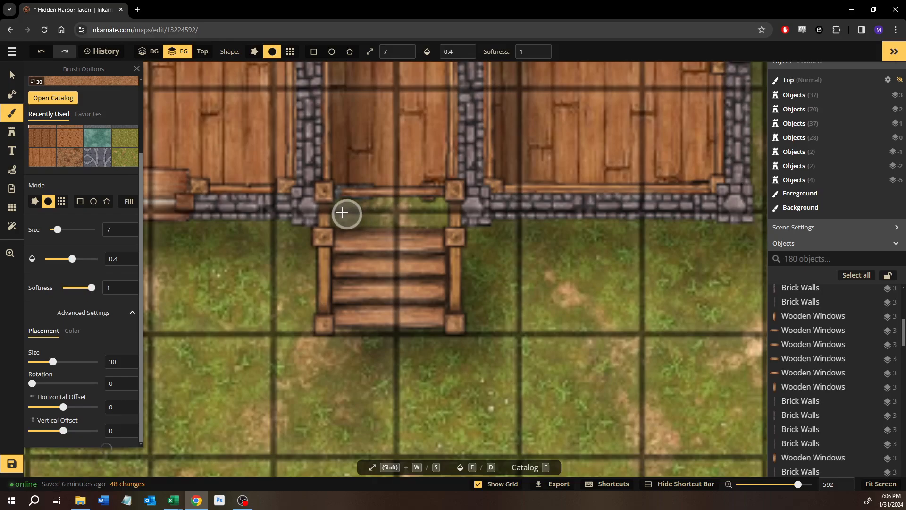
pyautogui.hotkey('shift', 'w')
pyautogui.hotkey('shift', 'w')
pyautogui.hotkey('shift', 'w')
pyautogui.click(440, 217)
pyautogui.moveTo(441, 214)
pyautogui.mouseDown()
pyautogui.moveTo(329, 213)
pyautogui.moveTo(446, 214)
pyautogui.moveTo(344, 213)
pyautogui.mouseUp()
# Enlarge the brush to size 28 and paint a dirt path from the eastern house's front steps down to the dock
pyautogui.moveTo(380, 312); pyautogui.dragTo(386, 211)
pyautogui.hotkey('shift', 'w')
pyautogui.hotkey('shift', 'w')
pyautogui.hotkey('shift', 's')
pyautogui.hotkey('shift', 's')
pyautogui.hotkey('shift', 's')
pyautogui.hotkey('shift', 's')
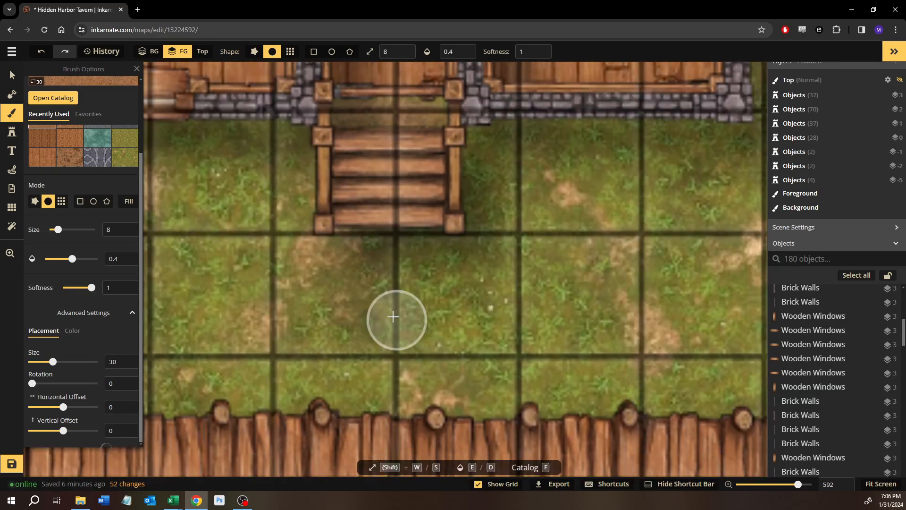
pyautogui.hotkey('shift', 'w')
pyautogui.hotkey('shift', 'w')
pyautogui.hotkey('shift', 'w')
pyautogui.hotkey('shift', 'w')
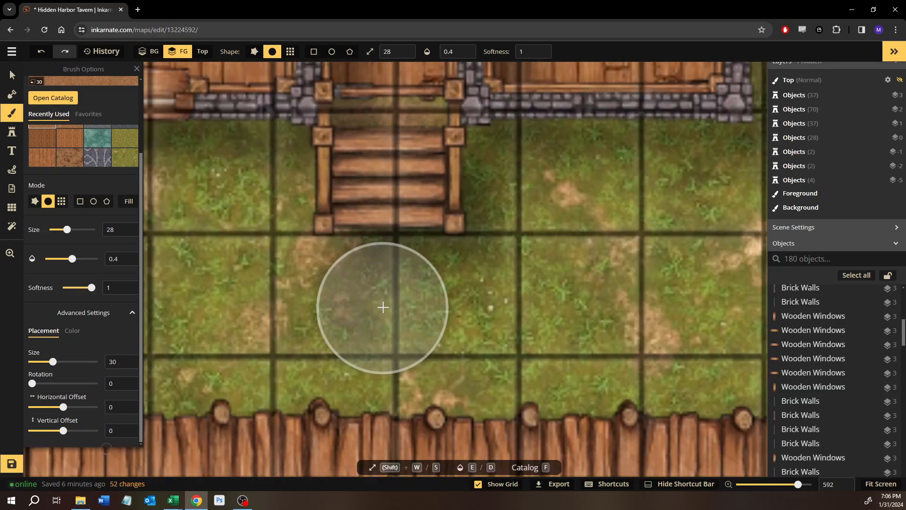
pyautogui.moveTo(375, 401)
pyautogui.mouseDown()
pyautogui.moveTo(389, 383)
pyautogui.moveTo(386, 263)
pyautogui.moveTo(396, 421)
pyautogui.moveTo(392, 243)
pyautogui.moveTo(399, 358)
pyautogui.mouseUp()
pyautogui.press('space')
pyautogui.moveTo(583, 247); pyautogui.dragTo(321, 358)
pyautogui.scroll(-10, 420, 348)
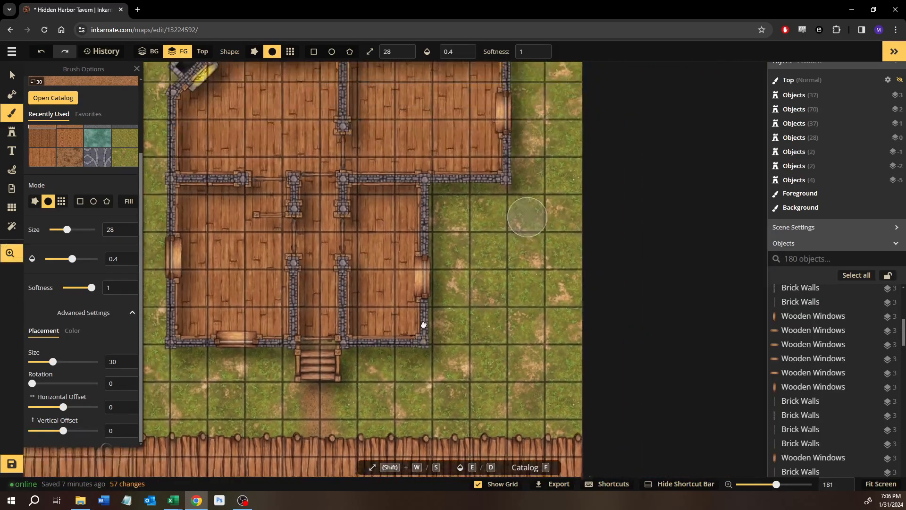
# Paint a dirt path from the northeastern house's east doorway across the grass to the map's edge, using the size 28 brush
pyautogui.moveTo(424, 325); pyautogui.dragTo(370, 431)
pyautogui.moveTo(407, 169); pyautogui.dragTo(366, 263)
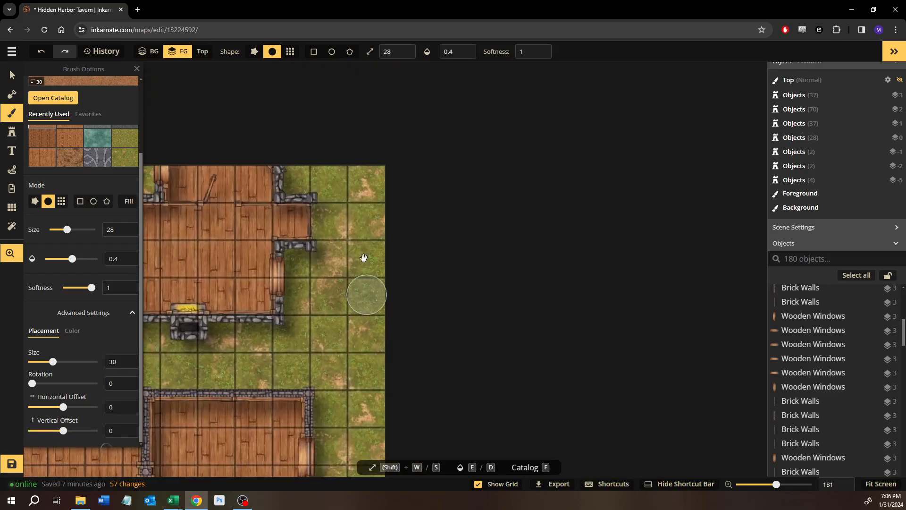
pyautogui.scroll(2, 326, 222)
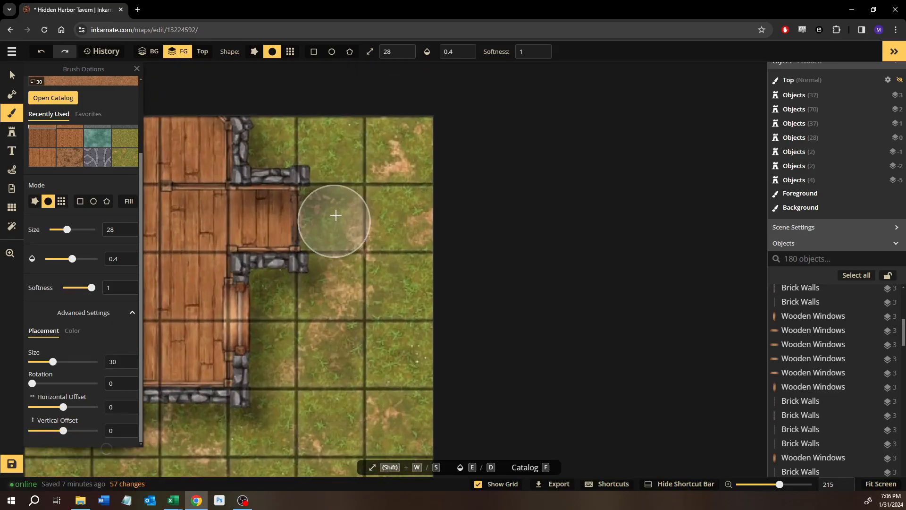
pyautogui.moveTo(437, 222); pyautogui.dragTo(340, 222)
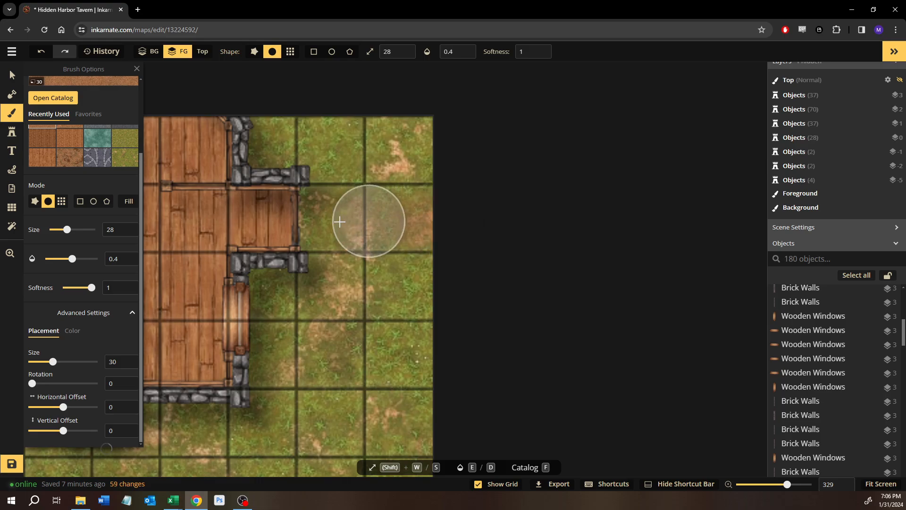
pyautogui.moveTo(482, 225)
pyautogui.mouseDown()
pyautogui.moveTo(335, 222)
pyautogui.moveTo(465, 187)
pyautogui.moveTo(374, 220)
pyautogui.mouseUp()
pyautogui.moveTo(449, 280)
pyautogui.mouseDown()
pyautogui.moveTo(461, 307)
pyautogui.moveTo(396, 231)
pyautogui.moveTo(457, 162)
pyautogui.mouseUp()
pyautogui.moveTo(430, 209)
pyautogui.mouseDown()
pyautogui.moveTo(400, 223)
pyautogui.moveTo(449, 287)
pyautogui.mouseUp()
# Leave the brush for the selection tool and save the map
pyautogui.scroll(-5, 445, 289)
pyautogui.press('space')
pyautogui.moveTo(470, 337)
pyautogui.mouseDown()
pyautogui.moveTo(473, 162)
pyautogui.moveTo(469, 222)
pyautogui.mouseUp()
pyautogui.press('space')
pyautogui.moveTo(416, 326); pyautogui.dragTo(643, 435)
pyautogui.moveTo(264, 216); pyautogui.dragTo(445, 298)
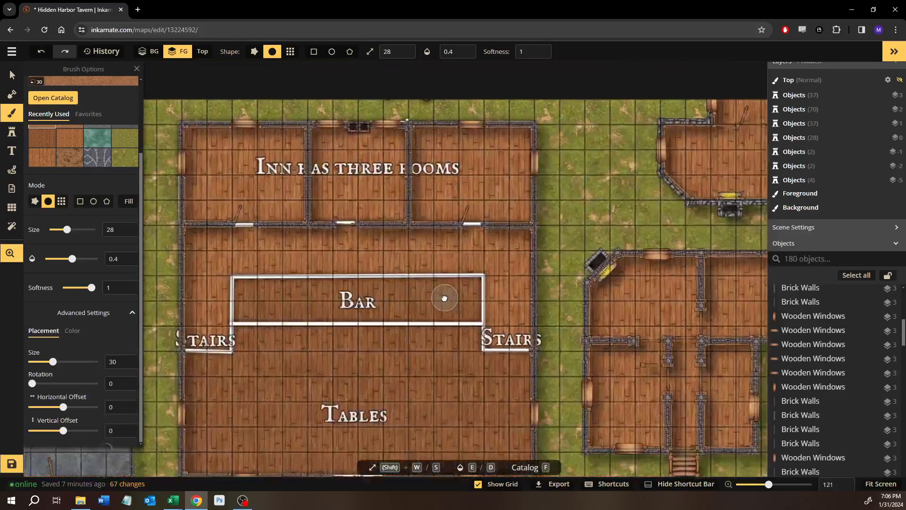
pyautogui.scroll(-2, 472, 240)
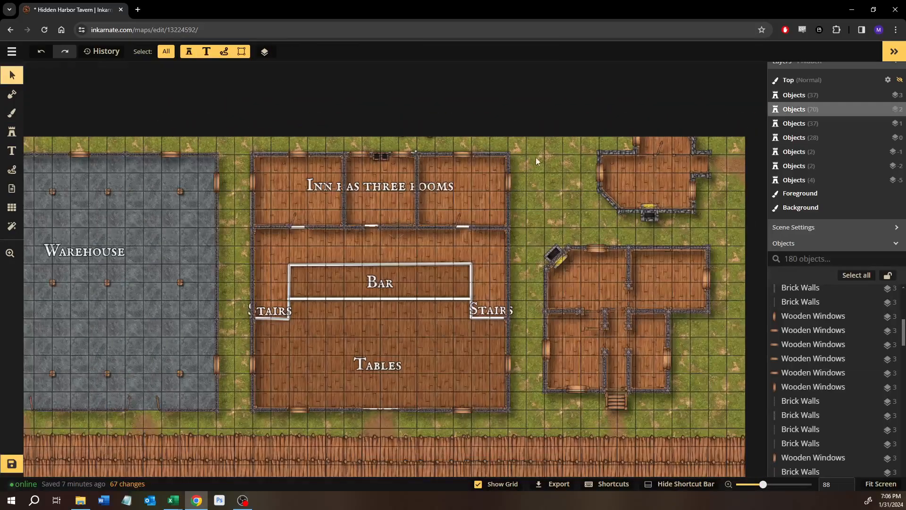
pyautogui.scroll(2, 553, 222)
pyautogui.moveTo(596, 222); pyautogui.dragTo(458, 242)
pyautogui.scroll(-3, 458, 253)
pyautogui.moveTo(56, 181); pyautogui.dragTo(209, 211)
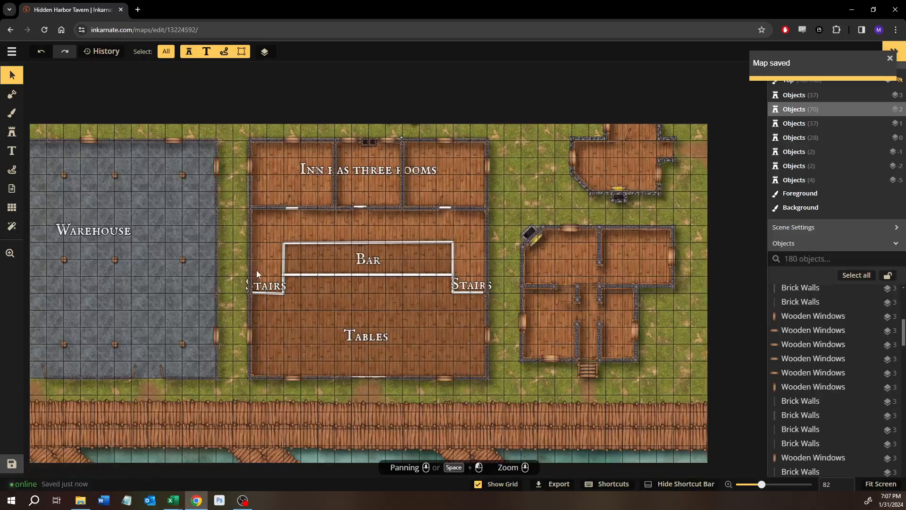
# Reuse the warehouse pillar's wooden post stamp at size 27 and place one at the bar's northwestern corner
pyautogui.scroll(2, 255, 270)
pyautogui.scroll(1, 249, 270)
pyautogui.click(152, 261)
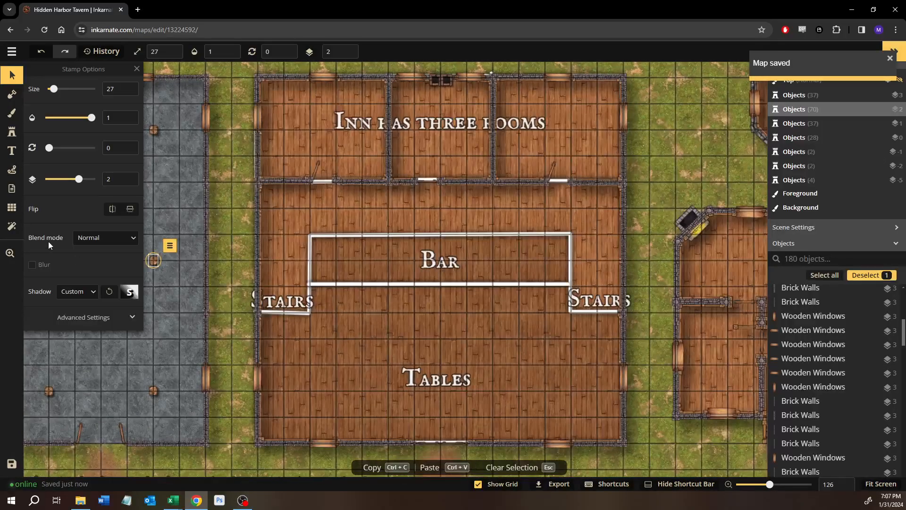
pyautogui.click(12, 132)
pyautogui.scroll(2, 267, 226)
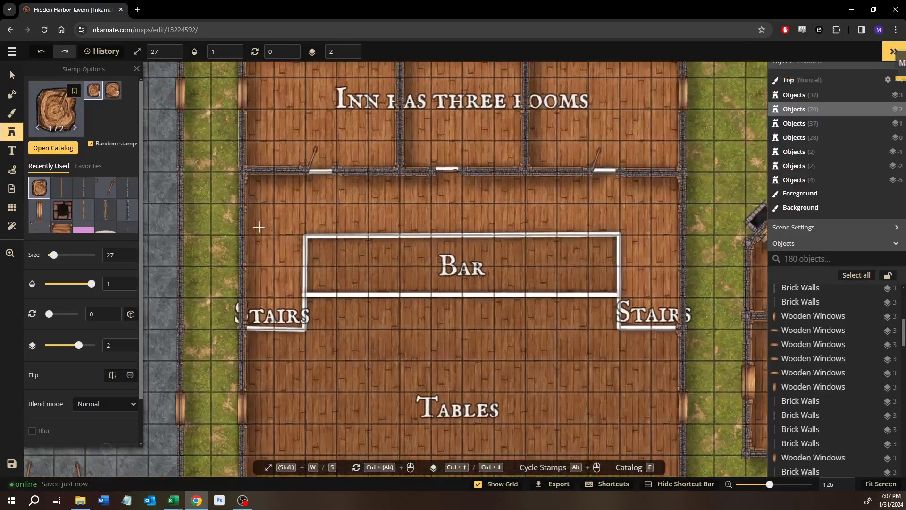
pyautogui.scroll(12, 267, 226)
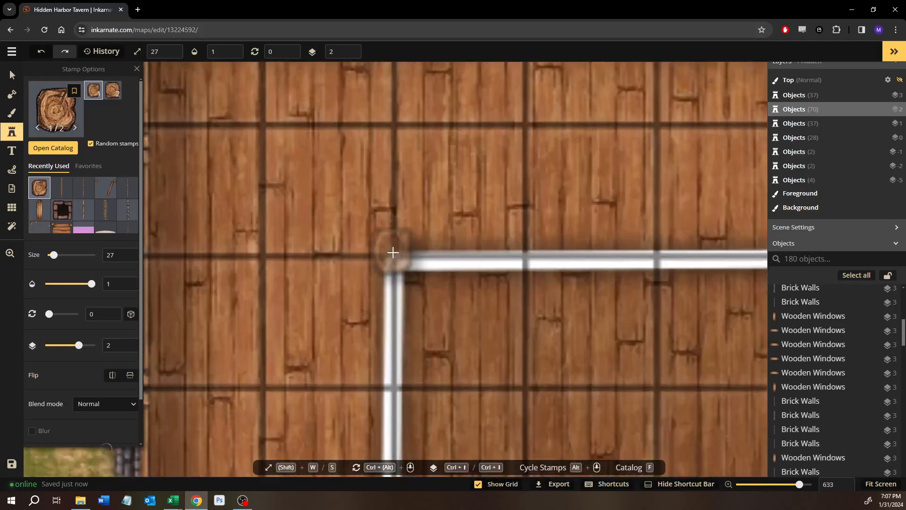
pyautogui.click(394, 254)
# Place another size 27 wooden post at the bar's northeastern corner and return to the selection tool
pyautogui.press('space')
pyautogui.moveTo(661, 272); pyautogui.dragTo(180, 275)
pyautogui.moveTo(543, 266); pyautogui.dragTo(172, 297)
pyautogui.moveTo(463, 261); pyautogui.dragTo(307, 216)
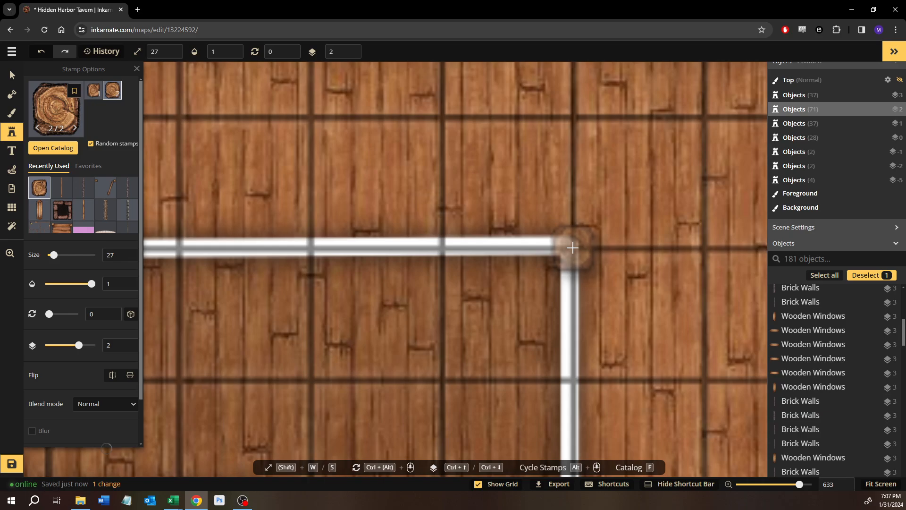
pyautogui.click(573, 247)
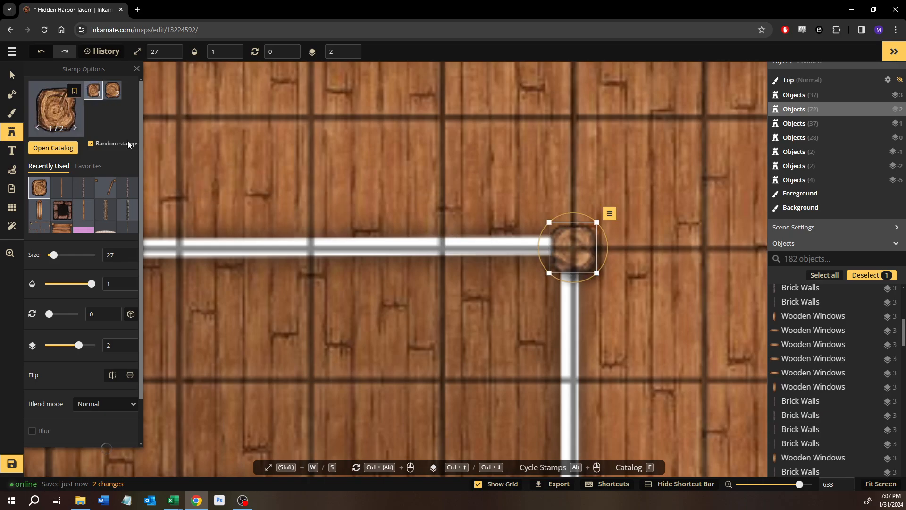
pyautogui.click(8, 74)
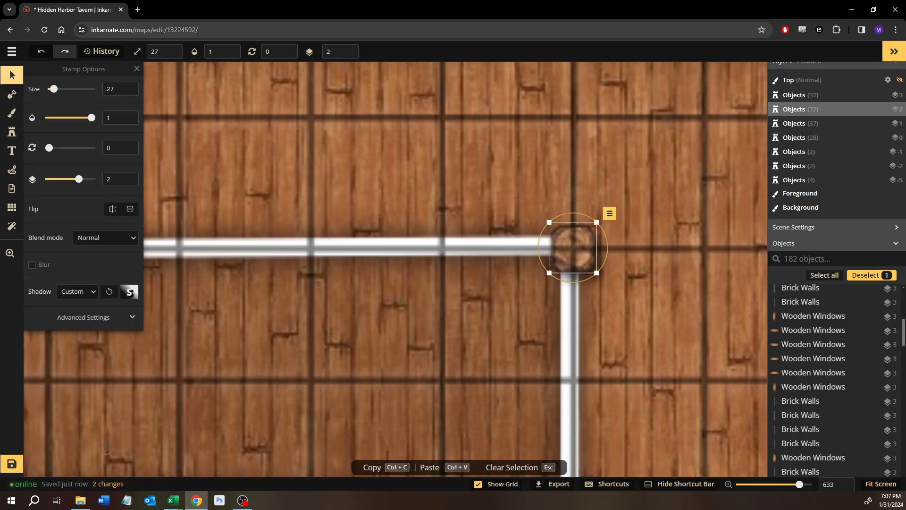
# Search the stamp catalog for "stair" and choose the wooden stairs from the Core pack for the tavern's western stairwell
pyautogui.scroll(-10, 305, 301)
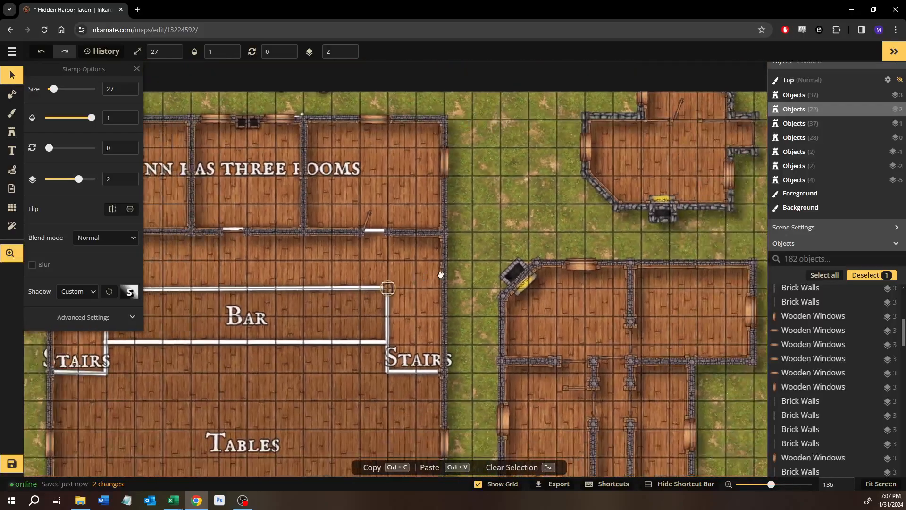
pyautogui.moveTo(441, 275); pyautogui.dragTo(592, 244)
pyautogui.moveTo(319, 332); pyautogui.dragTo(355, 329)
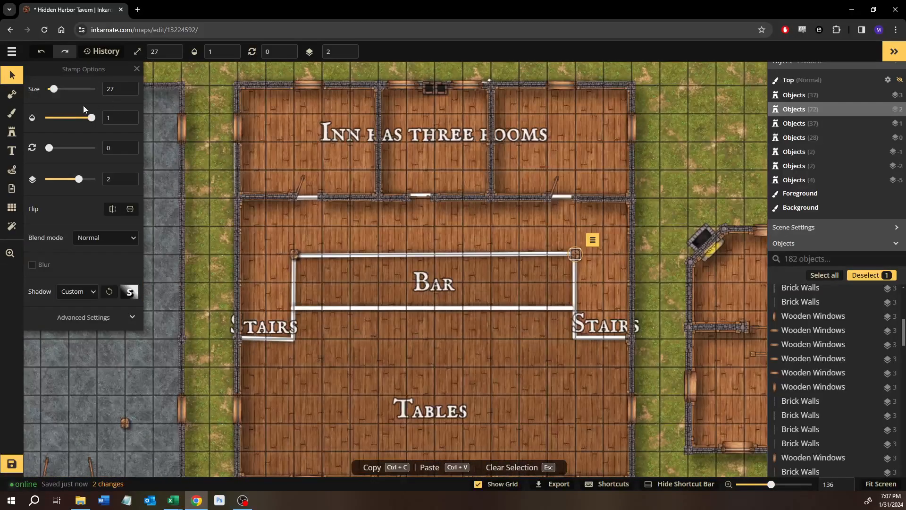
pyautogui.click(10, 132)
pyautogui.click(53, 148)
pyautogui.write('stair')
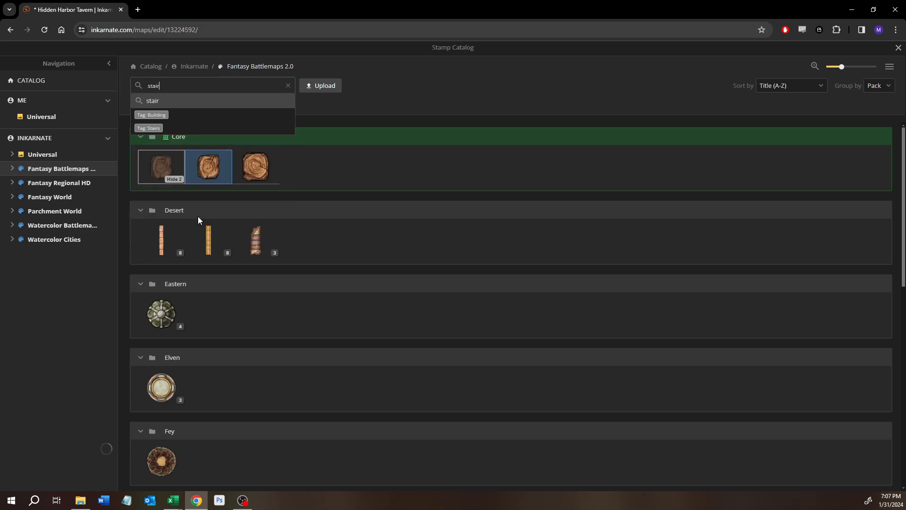
pyautogui.press('Return')
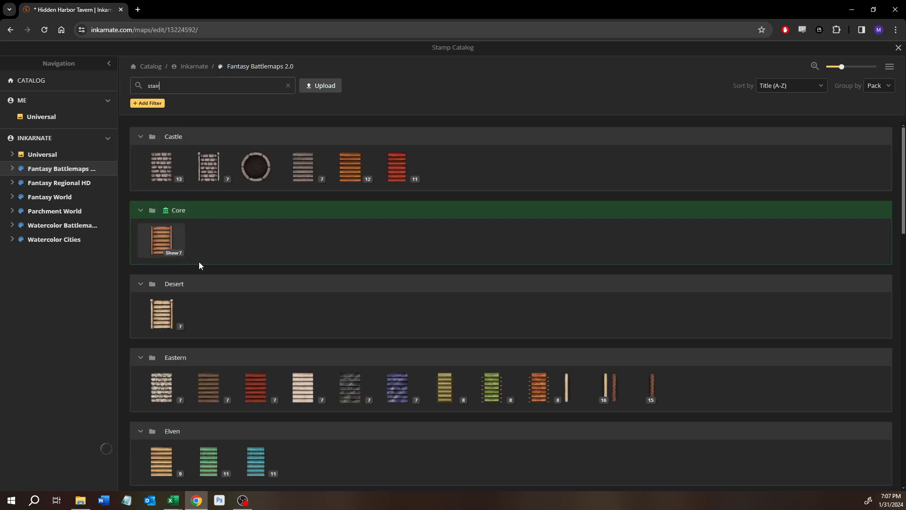
pyautogui.click(171, 255)
pyautogui.click(160, 241)
pyautogui.scroll(8, 271, 306)
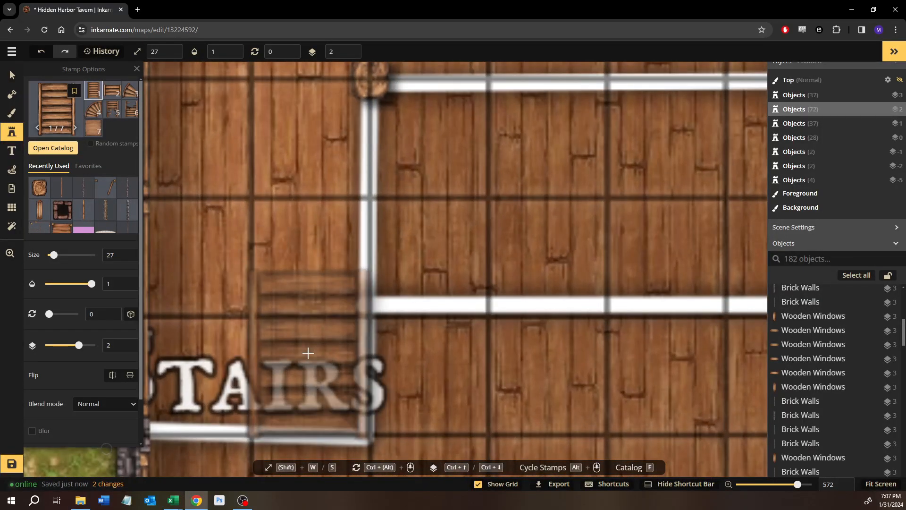
# Place two wooden stairs side by side over the tavern's western Stairs label and overlap a third across their seam
pyautogui.click(309, 353)
pyautogui.moveTo(274, 332); pyautogui.dragTo(478, 316)
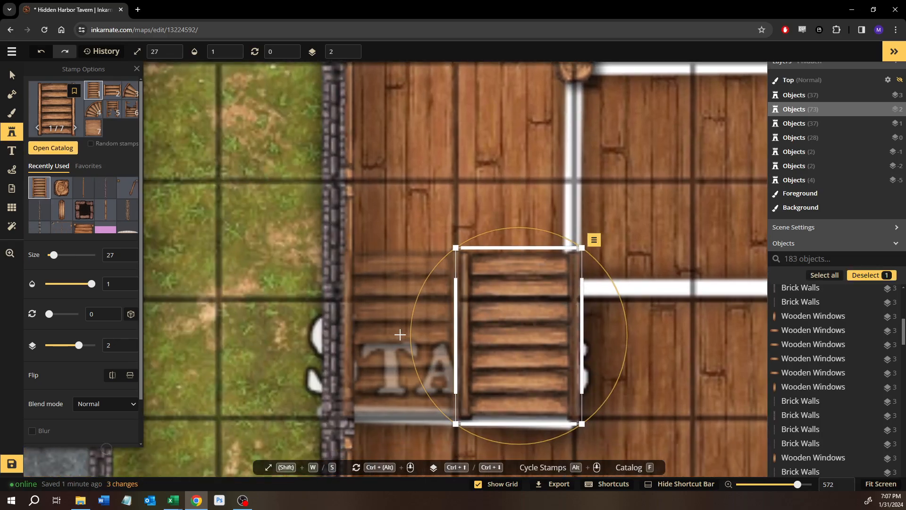
pyautogui.click(399, 335)
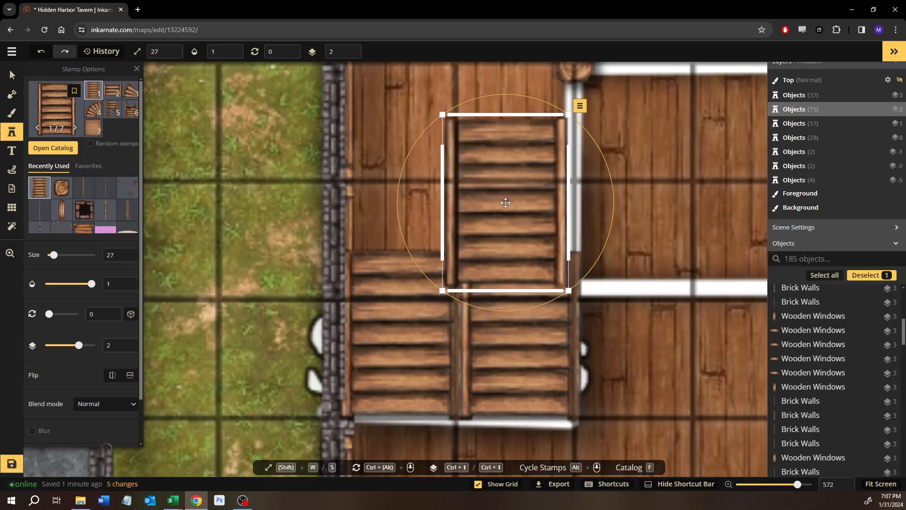
pyautogui.click(454, 342)
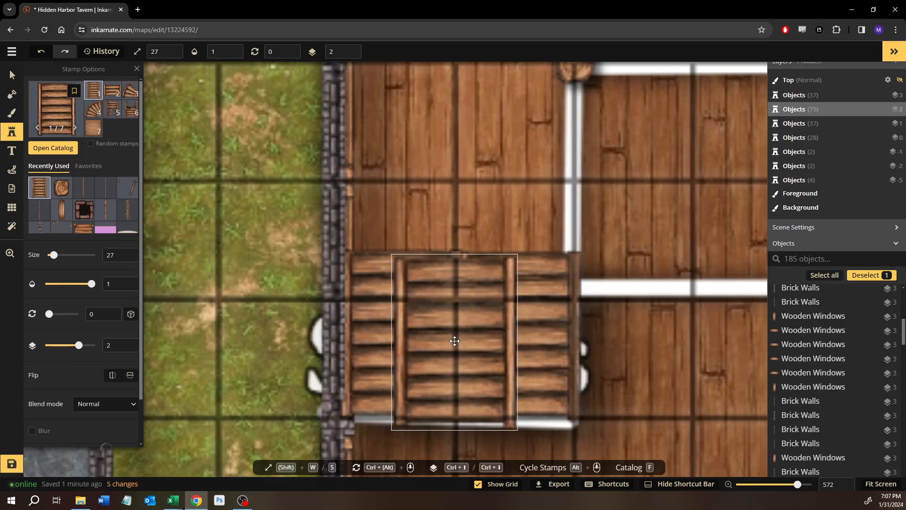
# Try the Lighten blend mode on the overlapping middle stairs and delete that piece
pyautogui.scroll(-2, 74, 370)
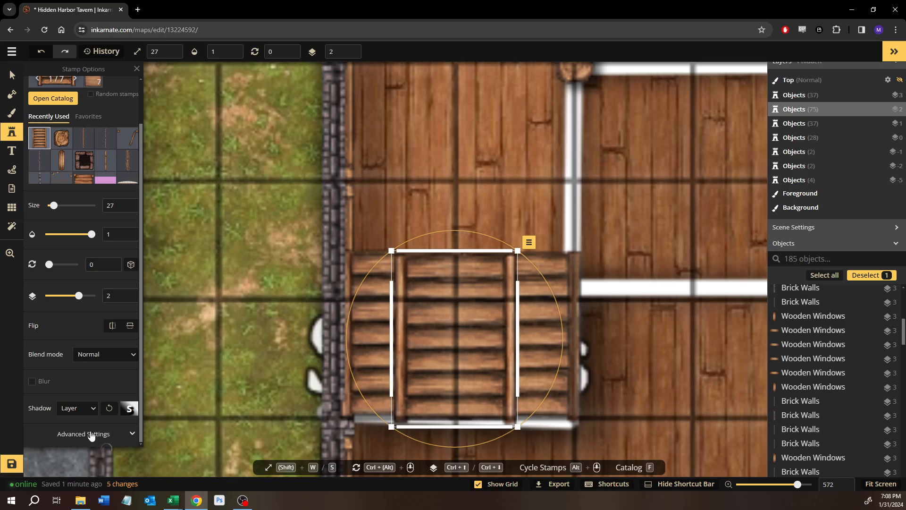
pyautogui.click(97, 353)
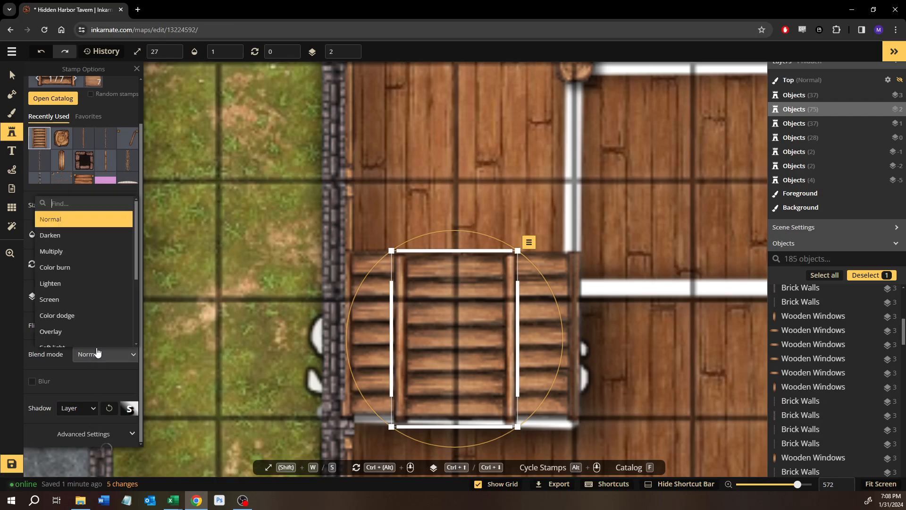
pyautogui.click(58, 283)
pyautogui.press('Escape')
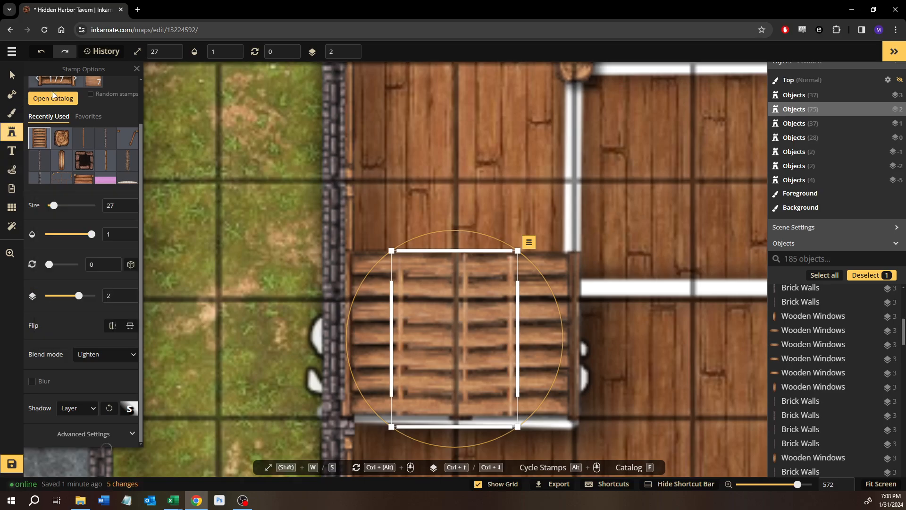
pyautogui.press('Delete')
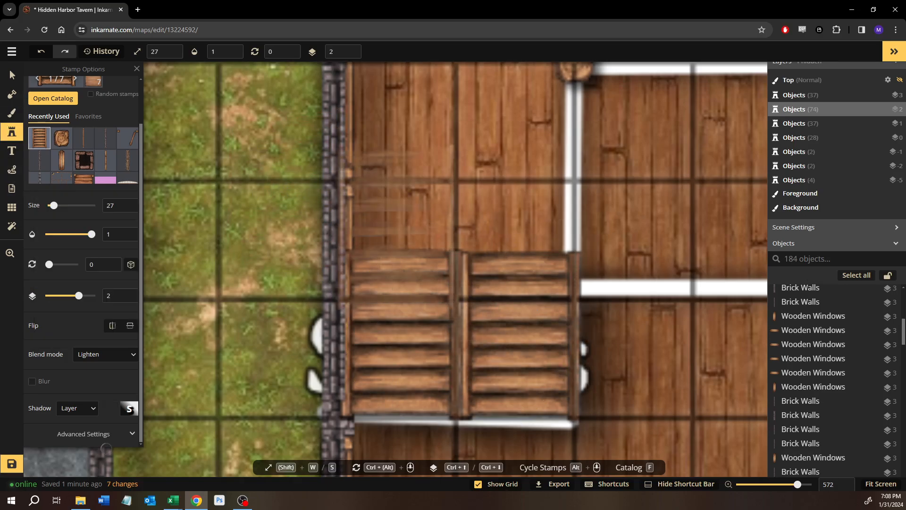
# Delete the stairs piece beside the tavern's western wall
pyautogui.click(11, 72)
pyautogui.click(386, 298)
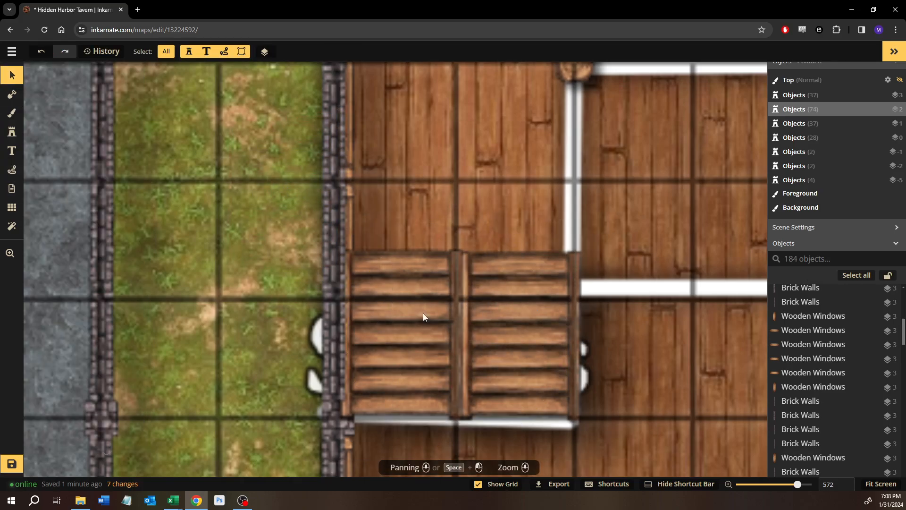
pyautogui.press('Delete')
# Try stretching the remaining stairs to a width of 209 and delete the piece
pyautogui.click(495, 311)
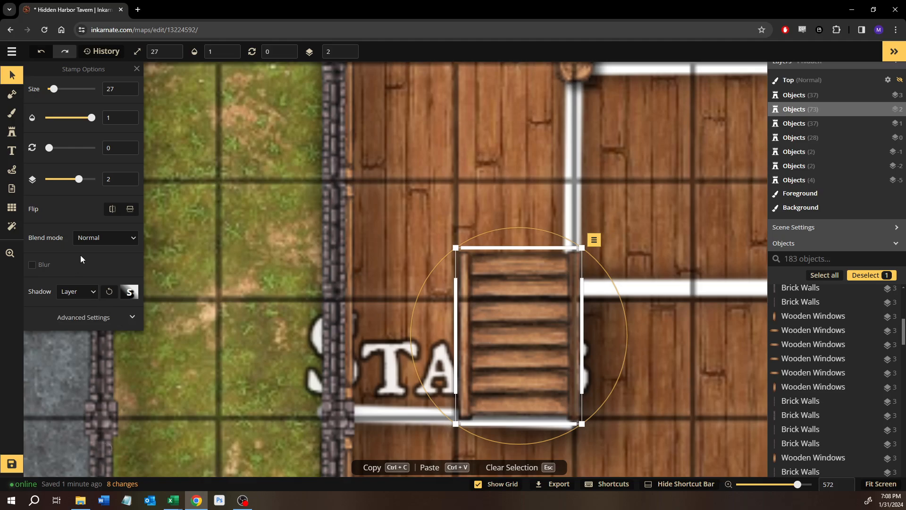
pyautogui.click(100, 323)
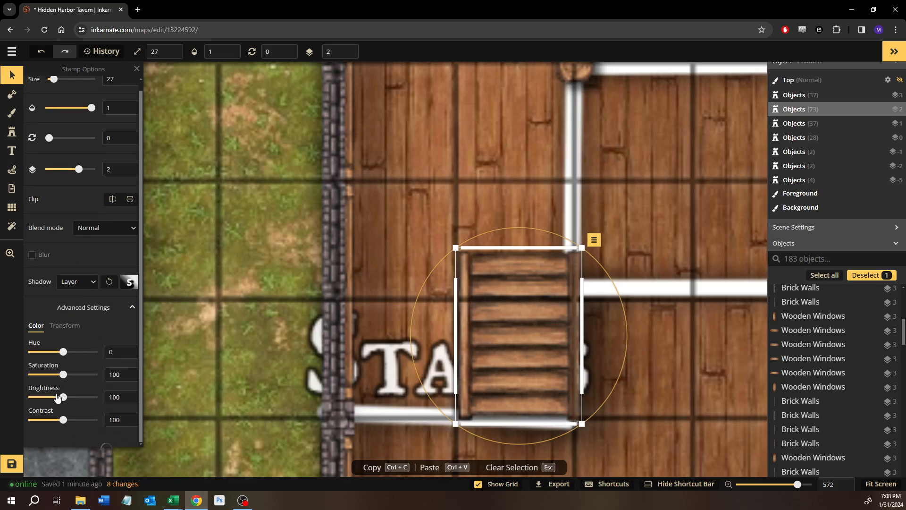
pyautogui.click(65, 325)
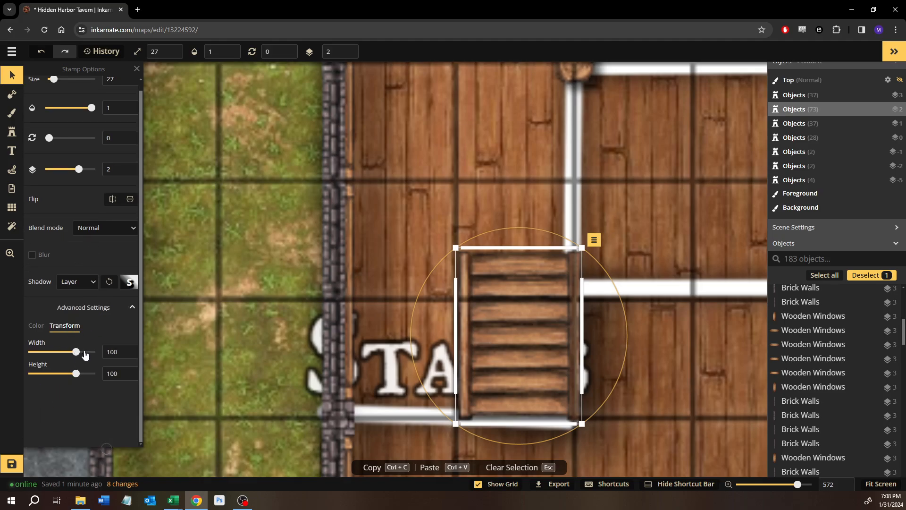
pyautogui.click(85, 352)
pyautogui.click(81, 354)
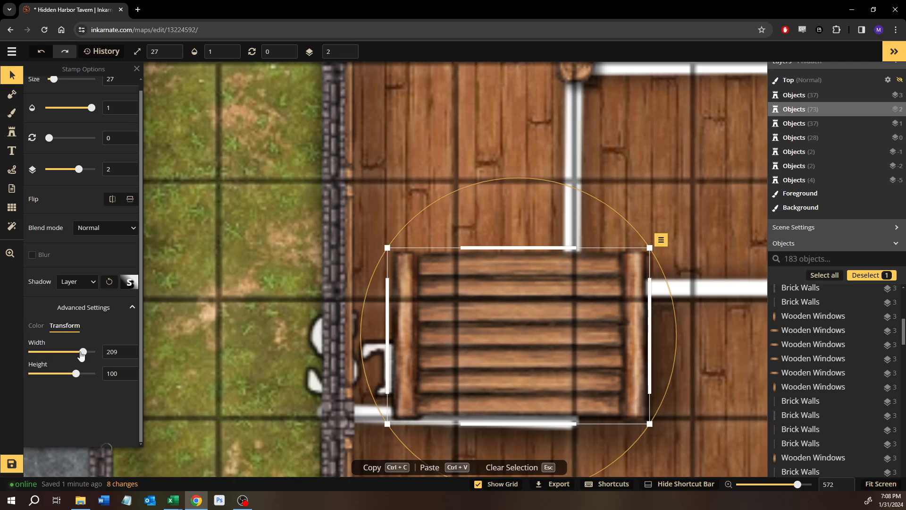
pyautogui.press('Delete')
# Set the stairs stamp's blend mode to Normal
pyautogui.click(12, 132)
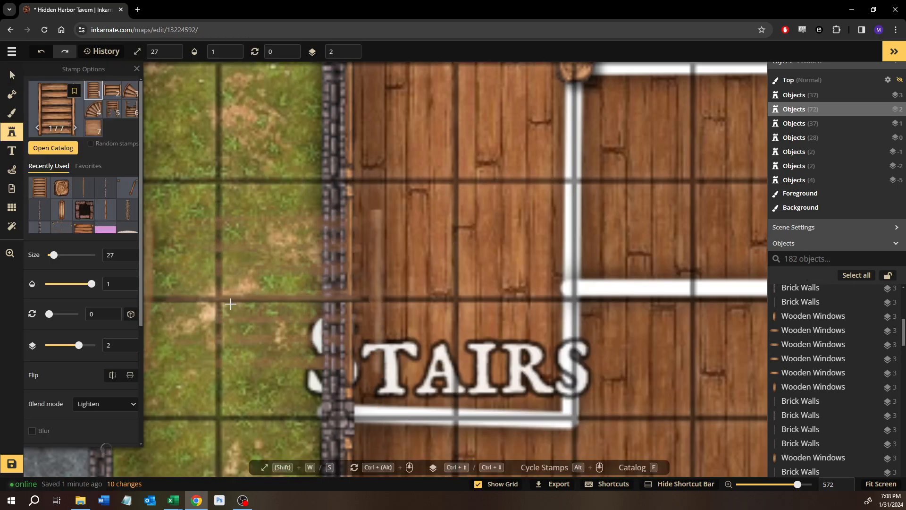
pyautogui.click(109, 404)
pyautogui.click(51, 269)
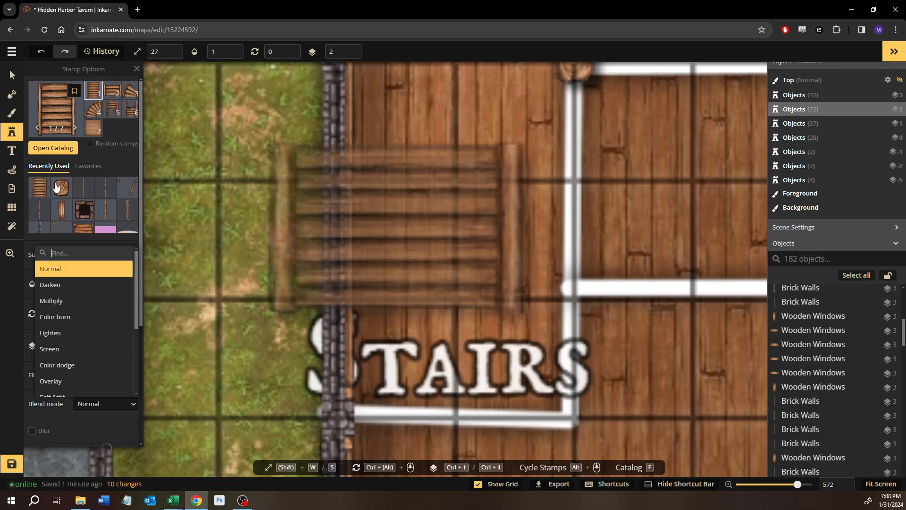
# Browse the stair stamps in the catalog and choose the straight Rustic Wooden Stairs stamp
pyautogui.press('f')
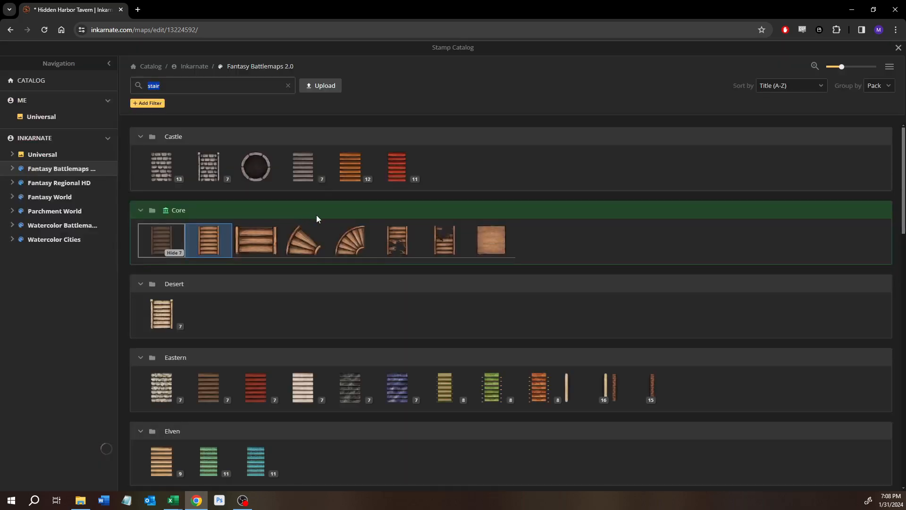
pyautogui.scroll(-5, 322, 352)
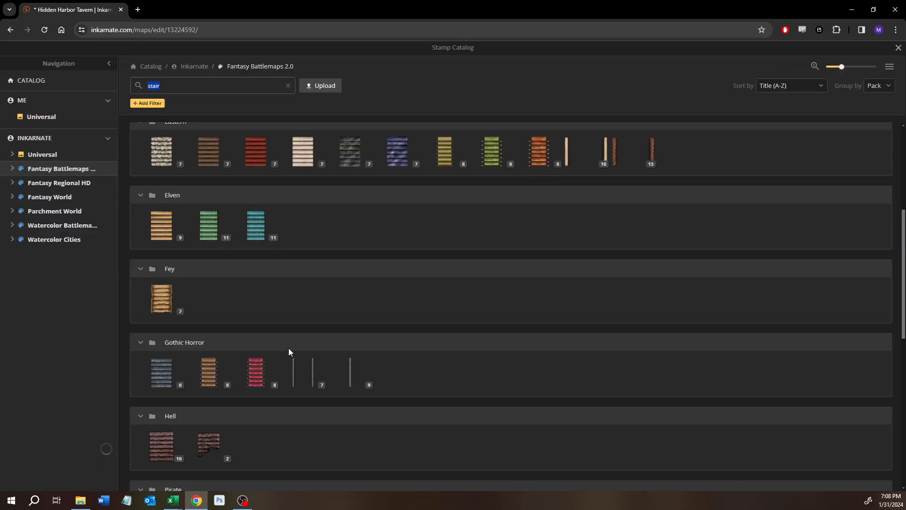
pyautogui.scroll(-7, 199, 306)
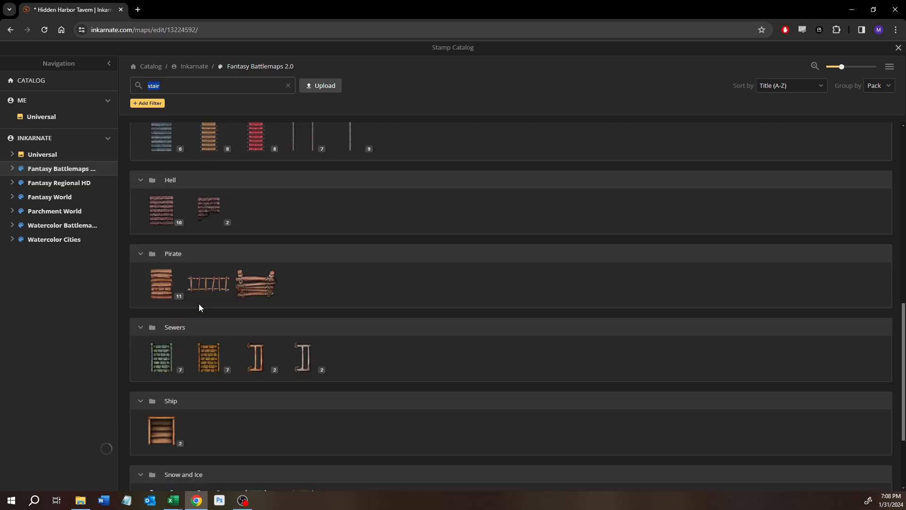
pyautogui.scroll(-1, 199, 307)
pyautogui.scroll(12, 199, 307)
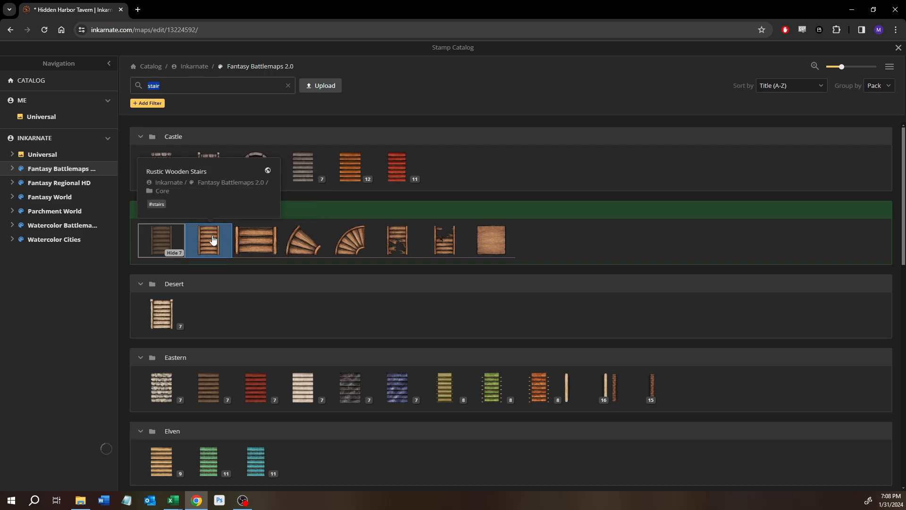
pyautogui.click(241, 246)
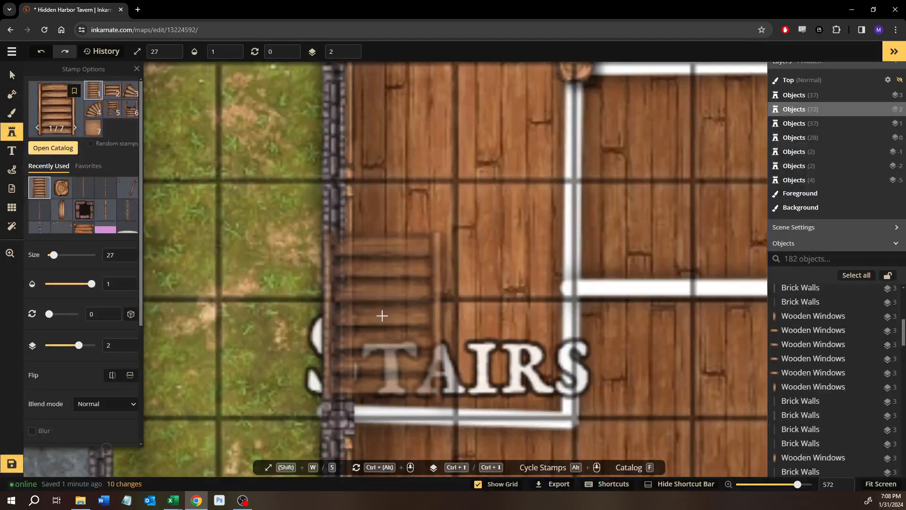
# Place a size 27 stairs piece against the tavern's western wall over the Stairs label and lower it to layer 1
pyautogui.scroll(3, 406, 326)
pyautogui.scroll(-3, 438, 325)
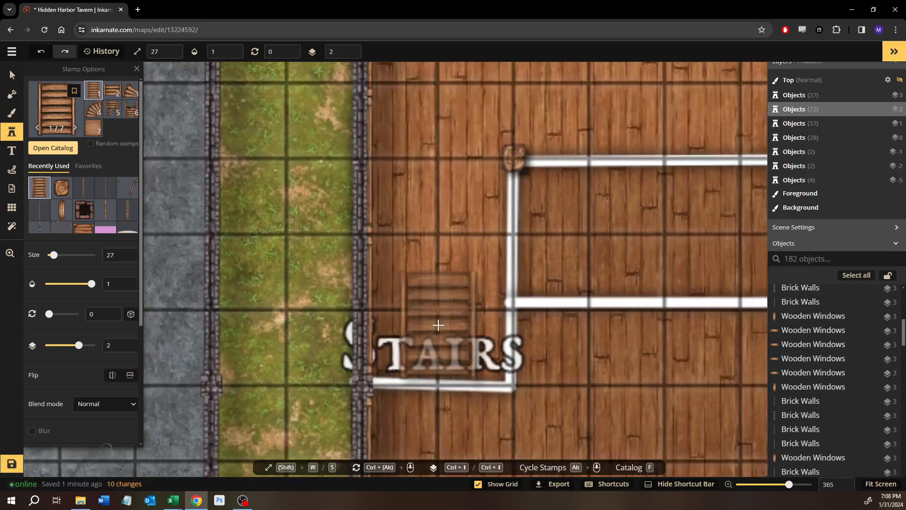
pyautogui.scroll(2, 406, 325)
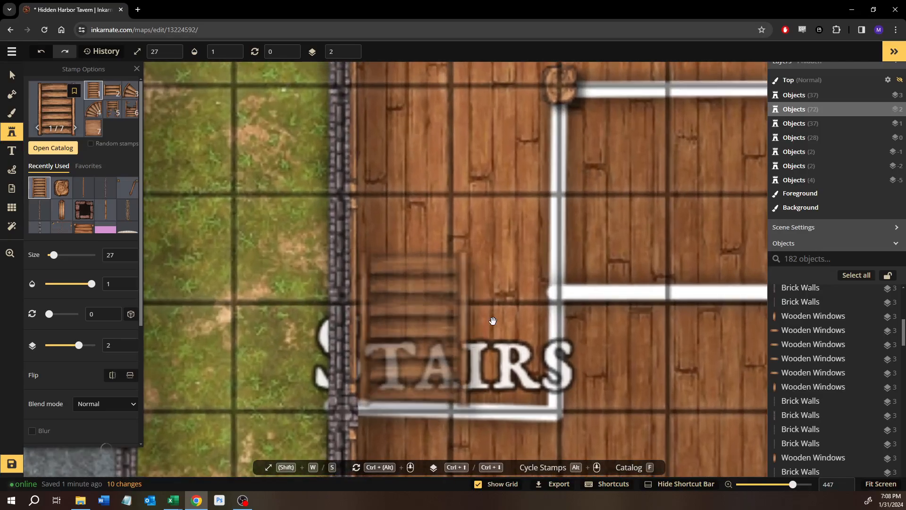
pyautogui.press('space')
pyautogui.moveTo(491, 320); pyautogui.dragTo(346, 300)
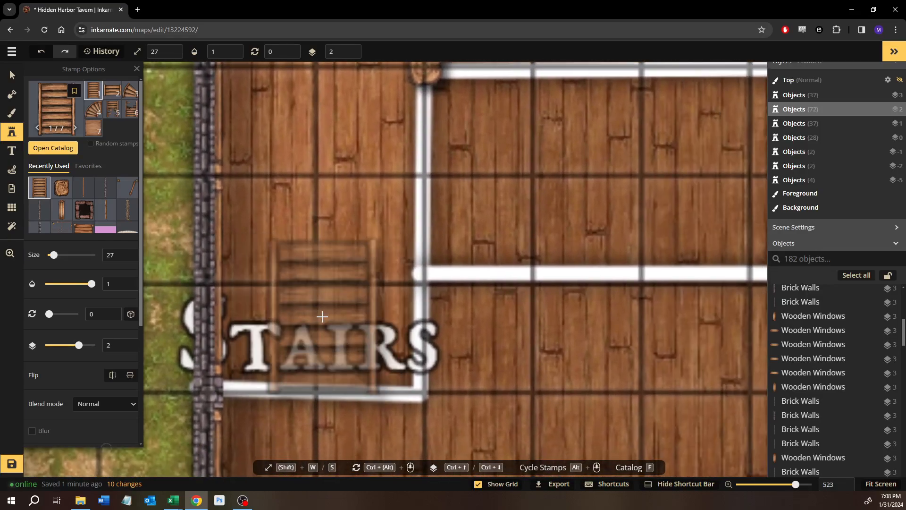
pyautogui.scroll(1, 346, 300)
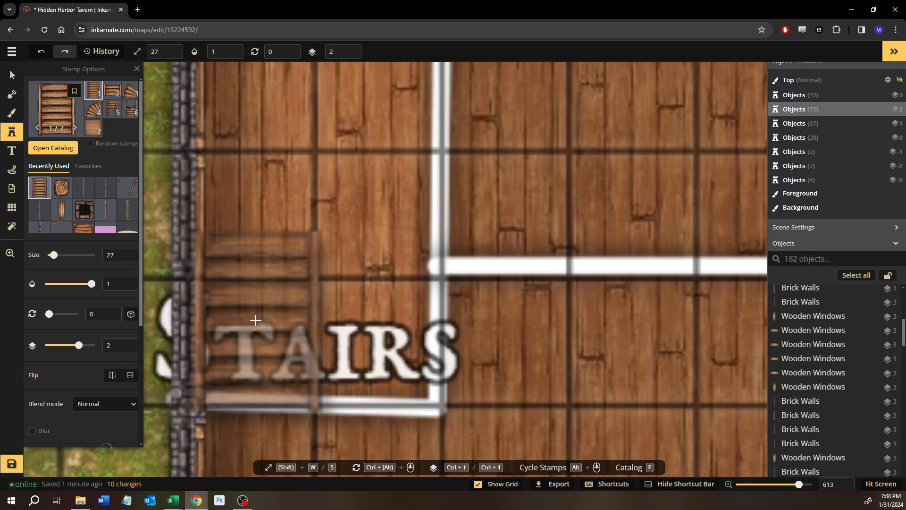
pyautogui.click(255, 319)
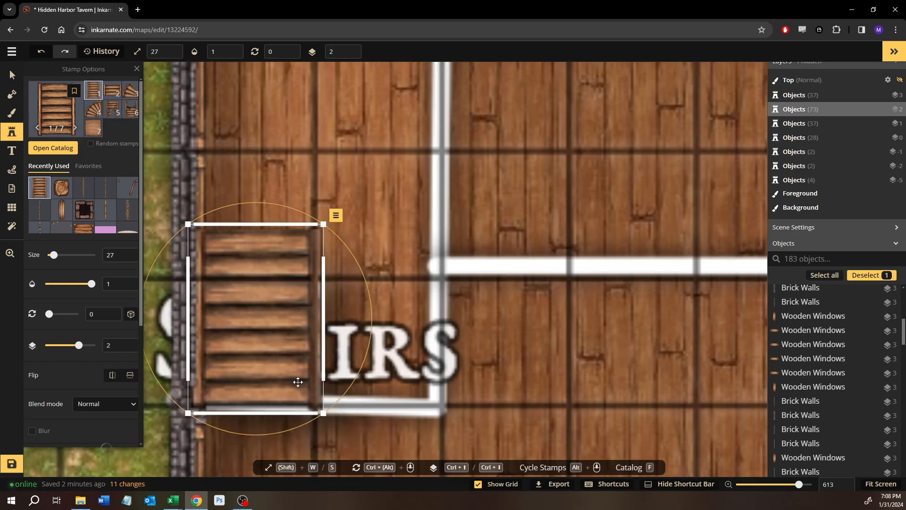
pyautogui.hotkey('ctrl', 'Down')
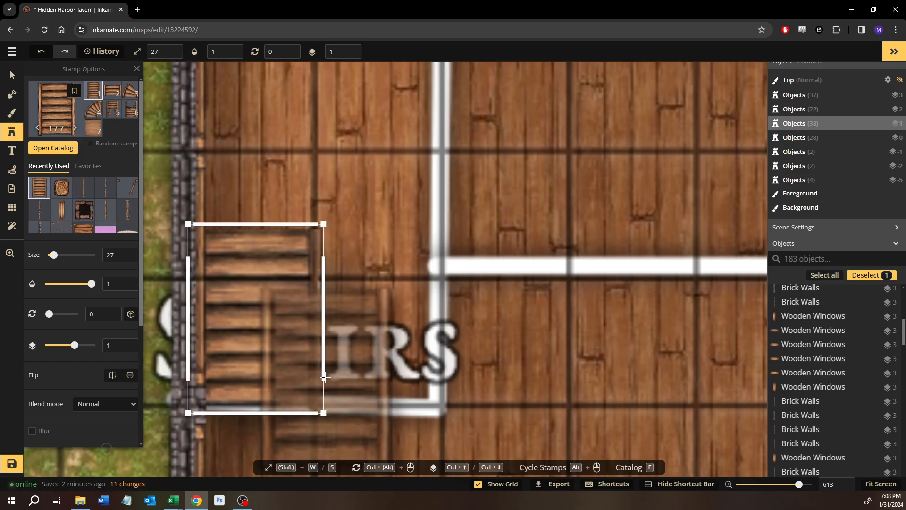
# Place a second stairs piece directly north of the first along the western wall and align it with the lower piece
pyautogui.press('space')
pyautogui.moveTo(276, 139); pyautogui.dragTo(353, 269)
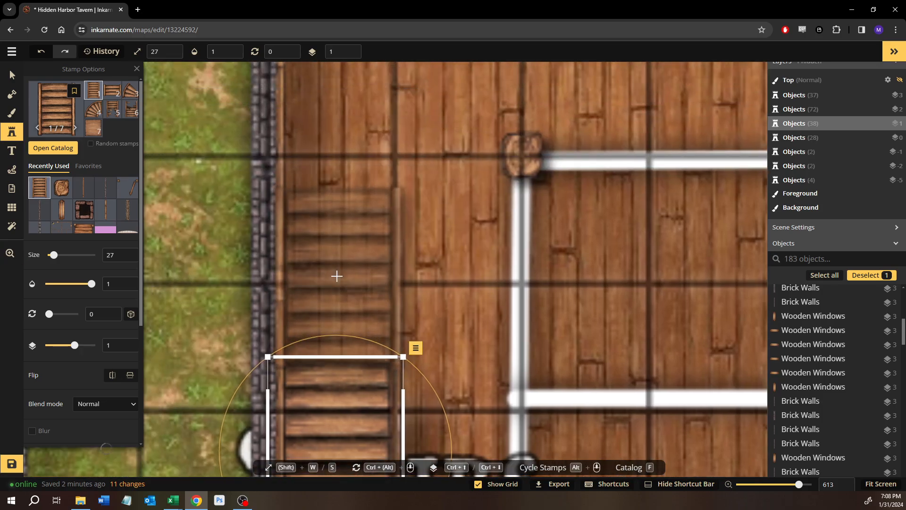
pyautogui.click(336, 274)
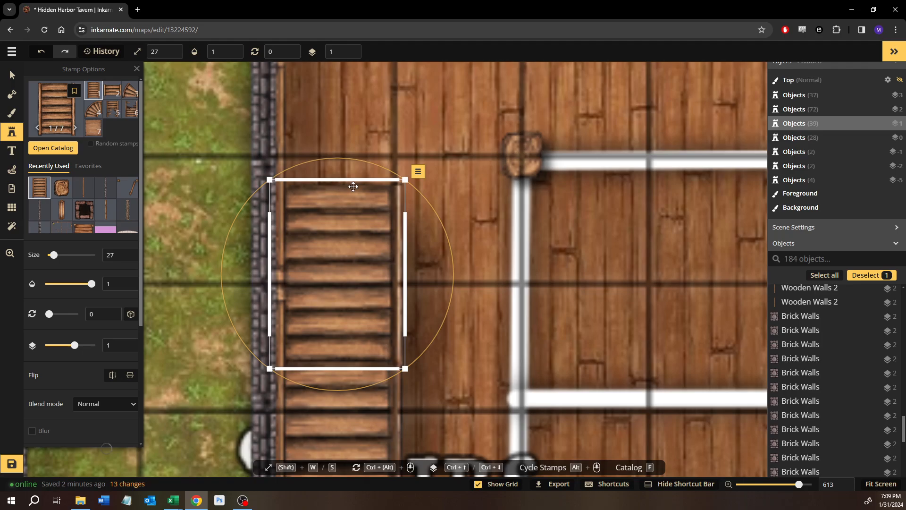
pyautogui.press('space')
pyautogui.moveTo(463, 172); pyautogui.dragTo(435, 174)
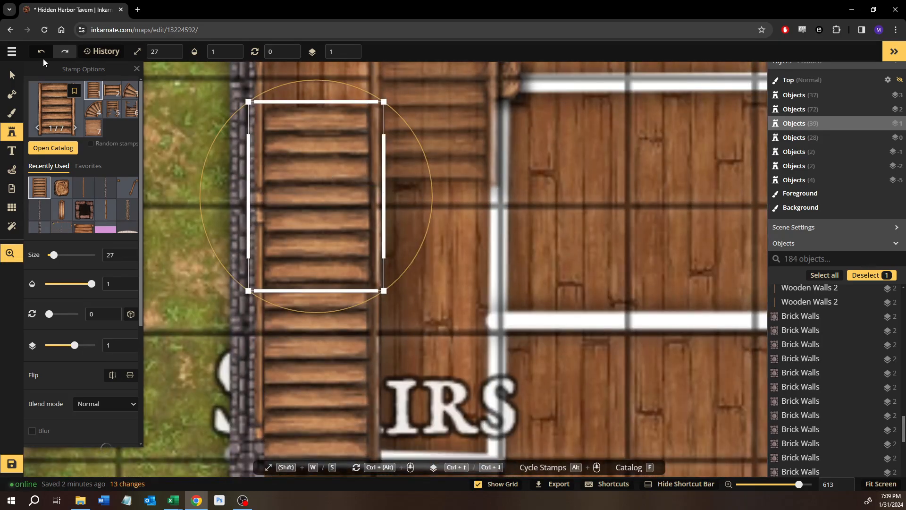
pyautogui.click(12, 75)
pyautogui.click(463, 187)
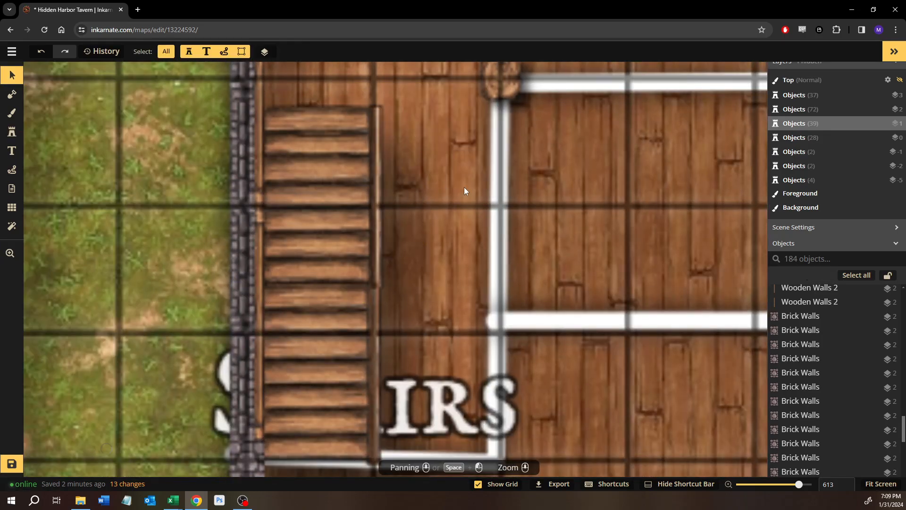
pyautogui.click(365, 221)
pyautogui.click(444, 247)
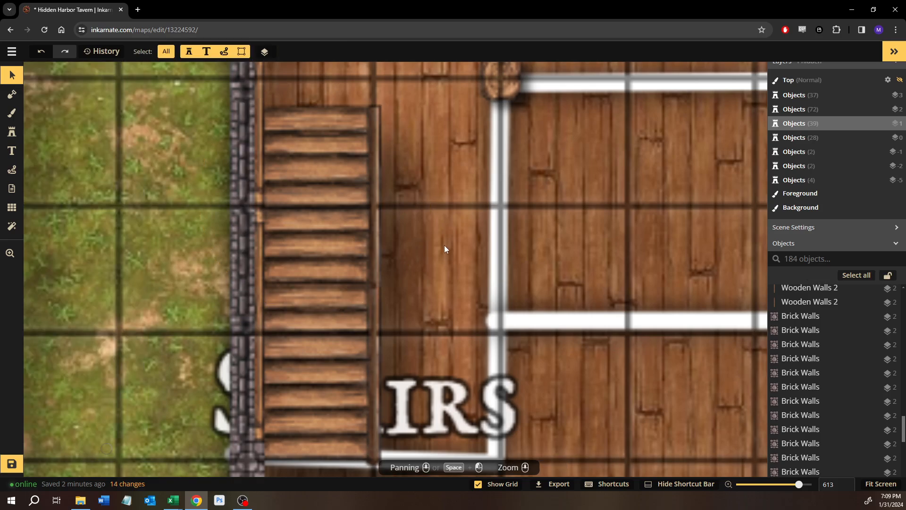
# Select both western stairs pieces and nudge them north together so the staircase starts at the grid line
pyautogui.moveTo(441, 214); pyautogui.dragTo(331, 411)
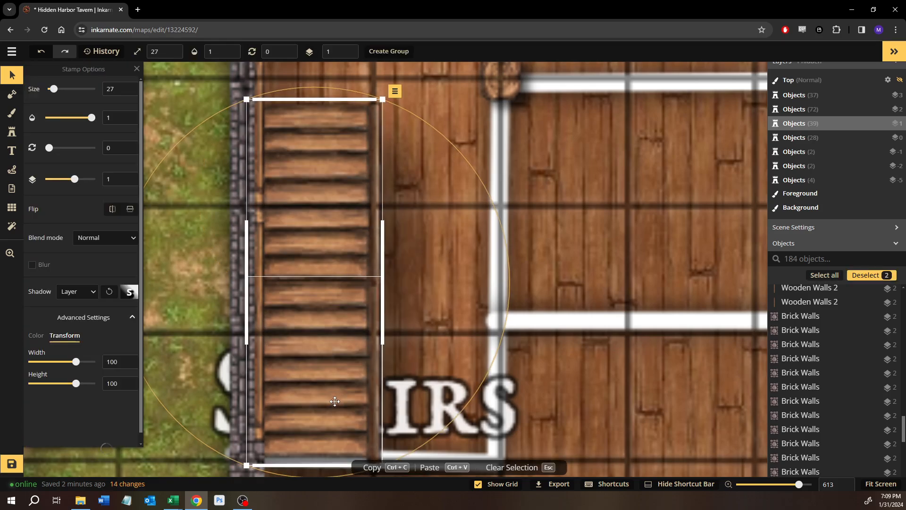
pyautogui.press('Up')
pyautogui.press('Up')
pyautogui.press('Up')
pyautogui.press('Up')
pyautogui.press('Up')
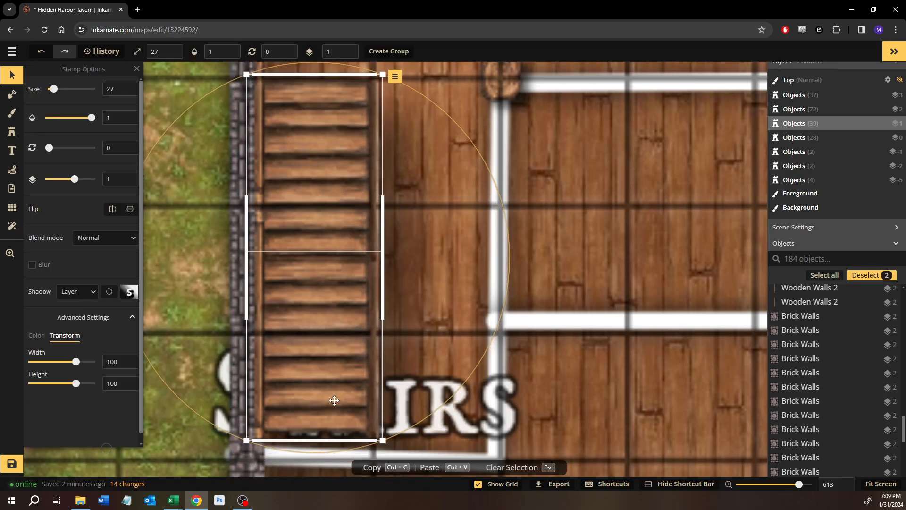
pyautogui.press('Down')
pyautogui.click(583, 227)
# Move the wooden pillar from the bar's northwest corner to the top outer corner of the western staircase
pyautogui.moveTo(597, 172); pyautogui.dragTo(503, 450)
pyautogui.scroll(-3, 501, 425)
pyautogui.scroll(-1, 501, 424)
pyautogui.moveTo(510, 411); pyautogui.dragTo(432, 237)
pyautogui.moveTo(419, 281); pyautogui.dragTo(408, 264)
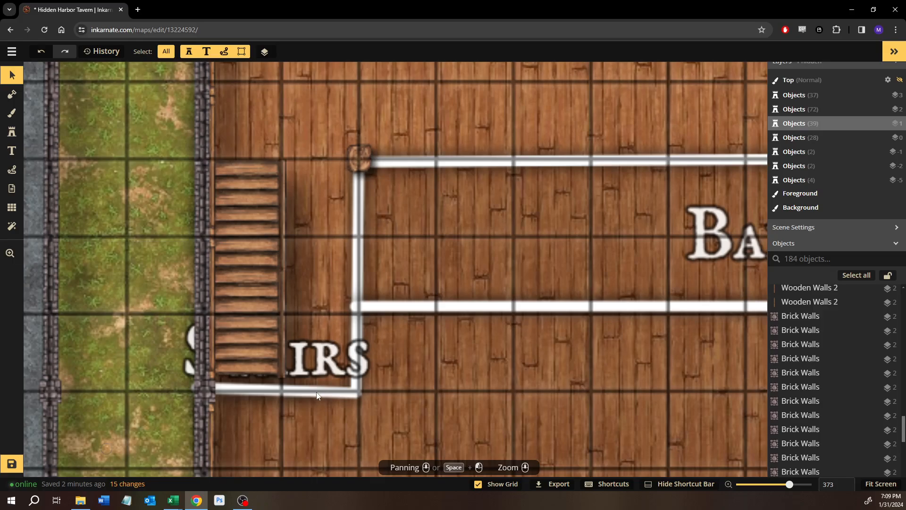
pyautogui.moveTo(396, 233); pyautogui.dragTo(438, 258)
pyautogui.click(400, 184)
pyautogui.moveTo(400, 184); pyautogui.dragTo(319, 177)
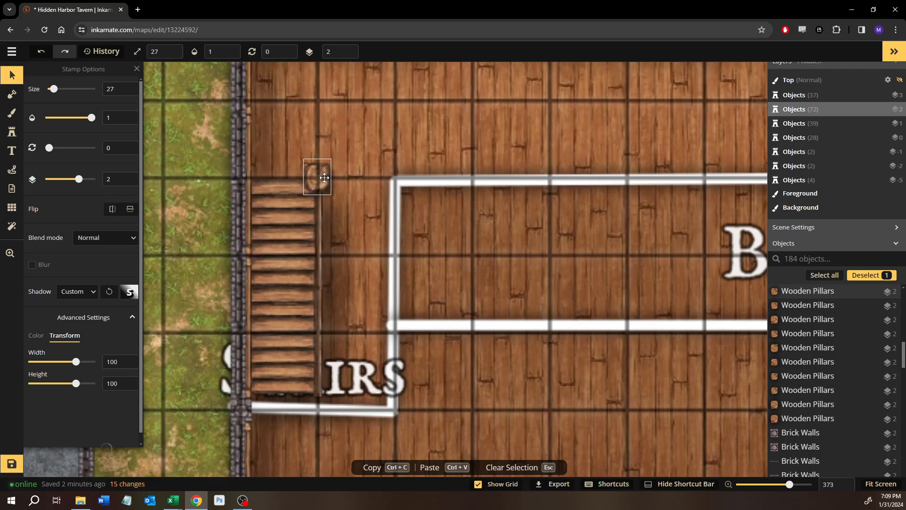
# Copy both western stairs pieces and place the duplicate against the tavern's eastern wall over the other Stairs label
pyautogui.moveTo(346, 227); pyautogui.dragTo(292, 363)
pyautogui.click(562, 360)
pyautogui.moveTo(607, 282); pyautogui.dragTo(19, 274)
pyautogui.moveTo(579, 265); pyautogui.dragTo(560, 245)
pyautogui.hotkey('ctrl', 'v')
pyautogui.moveTo(307, 253); pyautogui.dragTo(396, 277)
# Move the wooden pillar from the bar's northeast corner to the top outer corner of the eastern staircase
pyautogui.click(466, 218)
pyautogui.moveTo(466, 217); pyautogui.dragTo(544, 218)
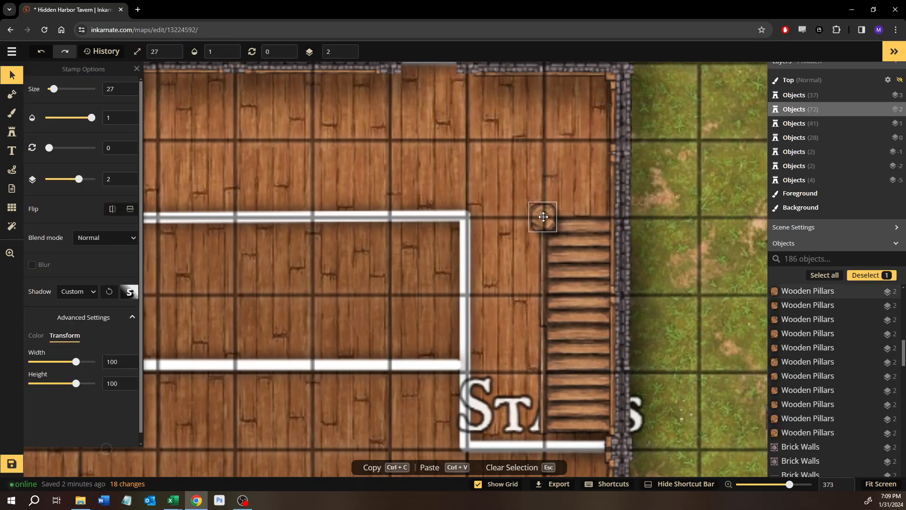
pyautogui.click(468, 273)
pyautogui.moveTo(498, 266); pyautogui.dragTo(551, 202)
pyautogui.scroll(-3, 486, 248)
pyautogui.moveTo(330, 239); pyautogui.dragTo(461, 242)
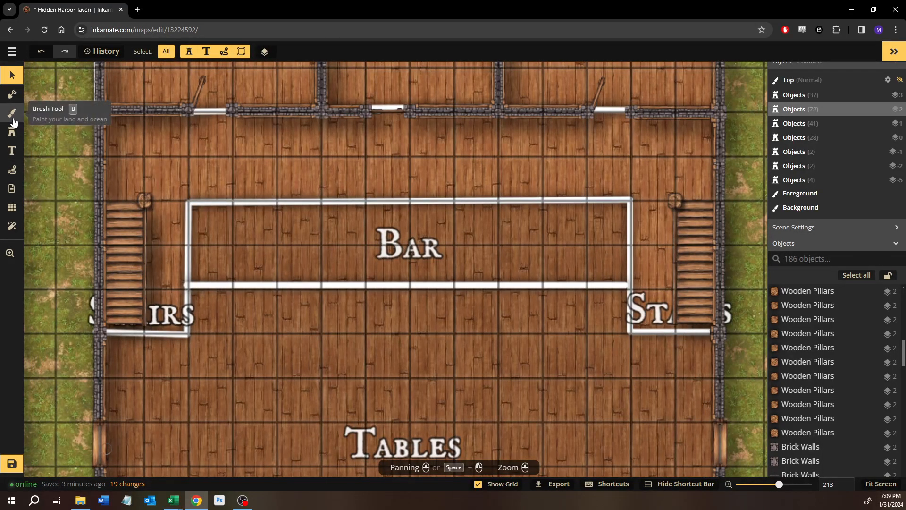
# Paint one-by-three-square rectangles of wood plank texture on the foreground at 0.4 opacity between each staircase and the bar
pyautogui.press('b')
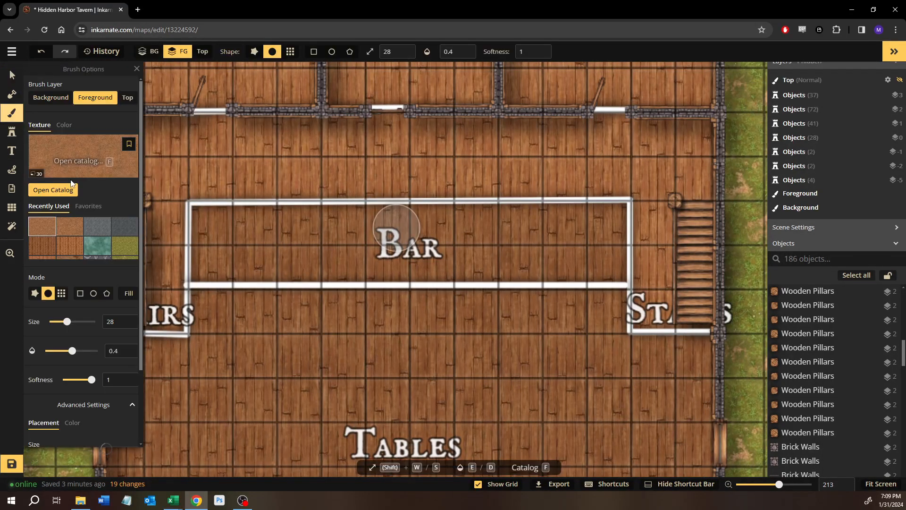
pyautogui.click(52, 248)
pyautogui.moveTo(180, 224)
pyautogui.mouseDown()
pyautogui.moveTo(307, 229)
pyautogui.moveTo(305, 219)
pyautogui.moveTo(278, 329)
pyautogui.mouseUp()
pyautogui.click(81, 293)
pyautogui.click(241, 357)
pyautogui.moveTo(509, 256)
pyautogui.mouseDown()
pyautogui.moveTo(251, 250)
pyautogui.moveTo(453, 263)
pyautogui.mouseUp()
pyautogui.moveTo(246, 257)
pyautogui.mouseDown()
pyautogui.moveTo(725, 260)
pyautogui.moveTo(697, 260)
pyautogui.mouseUp()
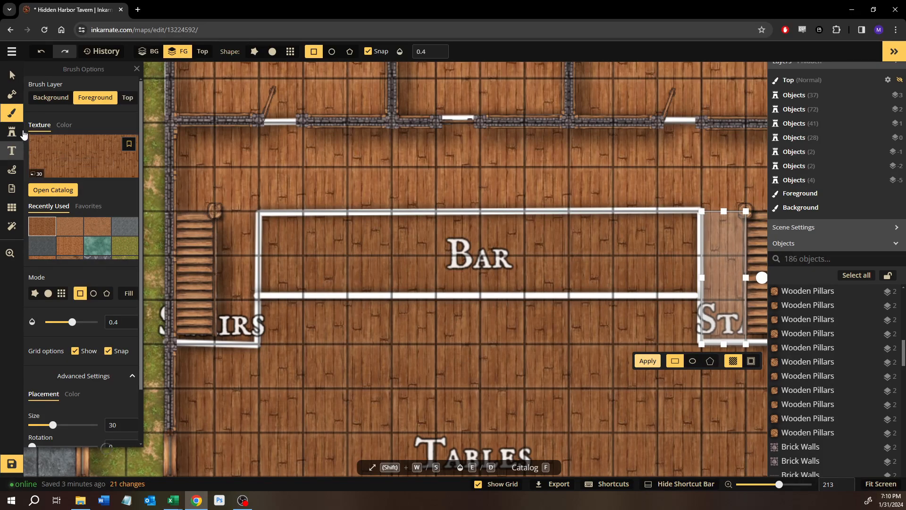
# Nudge the western staircase's wooden pillar east so it sits just outside the stair railing
pyautogui.click(12, 76)
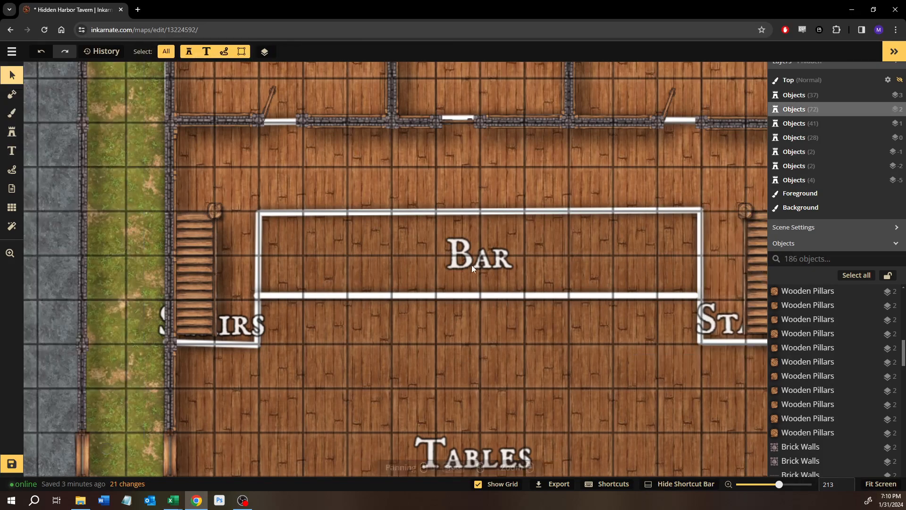
pyautogui.scroll(4, 404, 250)
pyautogui.moveTo(284, 227); pyautogui.dragTo(661, 323)
pyautogui.scroll(4, 419, 273)
pyautogui.click(373, 256)
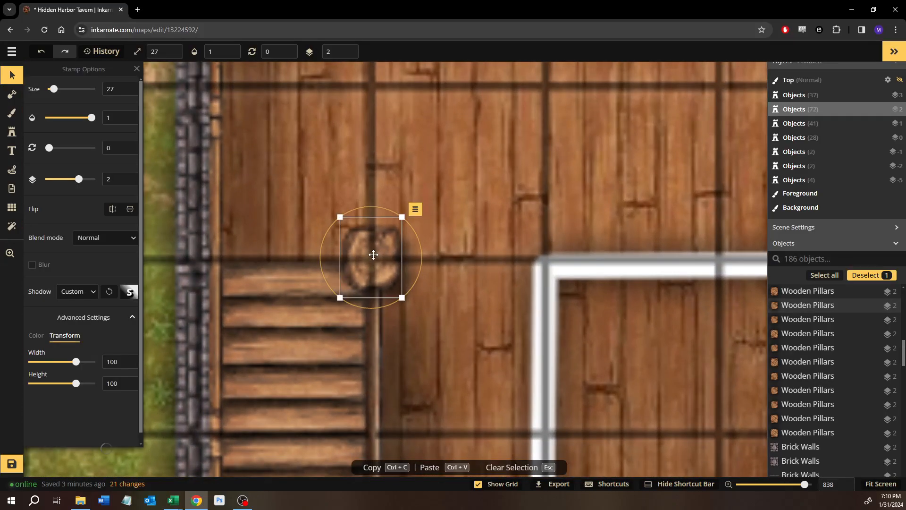
pyautogui.press('Right')
pyautogui.press('Right')
pyautogui.press('Right')
pyautogui.press('Right')
pyautogui.press('Right')
pyautogui.press('Right')
pyautogui.press('Right')
pyautogui.press('Right')
pyautogui.press('Right')
pyautogui.press('Right')
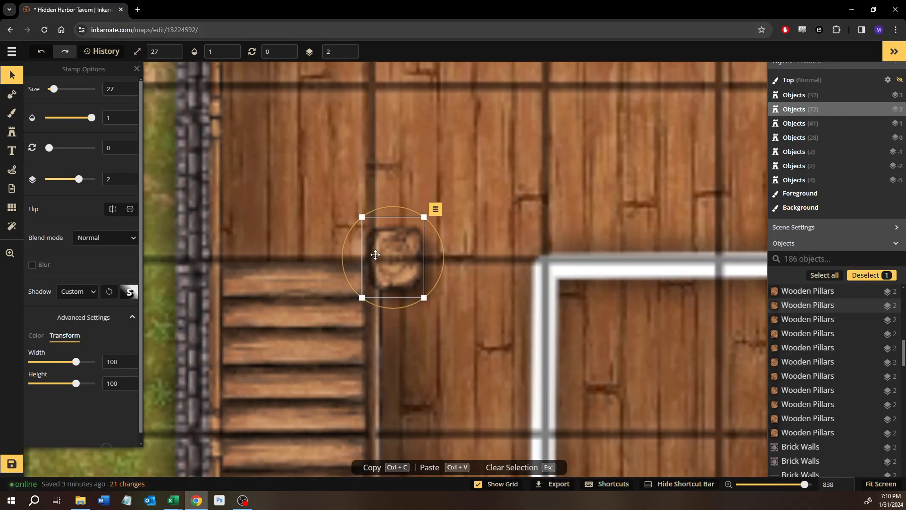
# Nudge the eastern staircase's wooden pillar west so it sits just outside the stair railing
pyautogui.press('space')
pyautogui.moveTo(681, 319); pyautogui.dragTo(193, 362)
pyautogui.moveTo(660, 368); pyautogui.dragTo(416, 337)
pyautogui.scroll(-4, 535, 330)
pyautogui.press('space')
pyautogui.moveTo(634, 324); pyautogui.dragTo(324, 341)
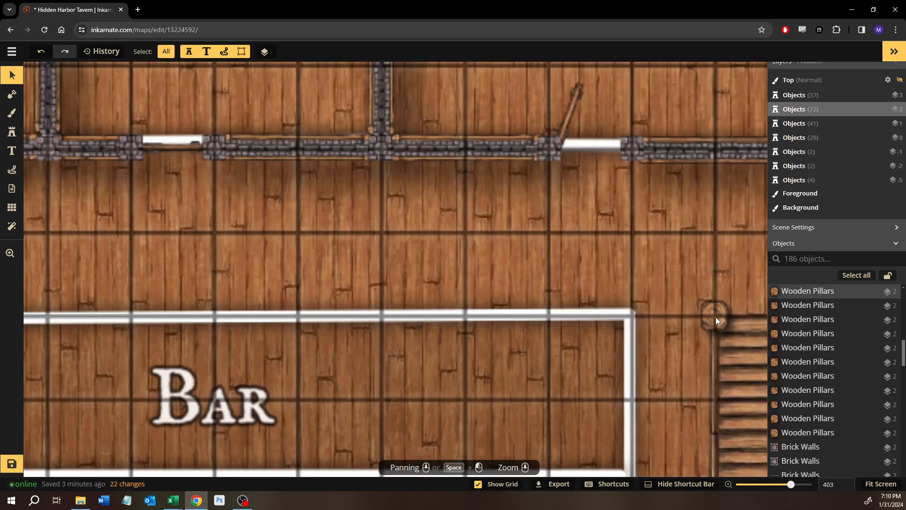
pyautogui.click(715, 316)
pyautogui.press('Left')
pyautogui.press('Left')
pyautogui.press('Left')
pyautogui.press('Left')
pyautogui.press('Left')
pyautogui.press('Left')
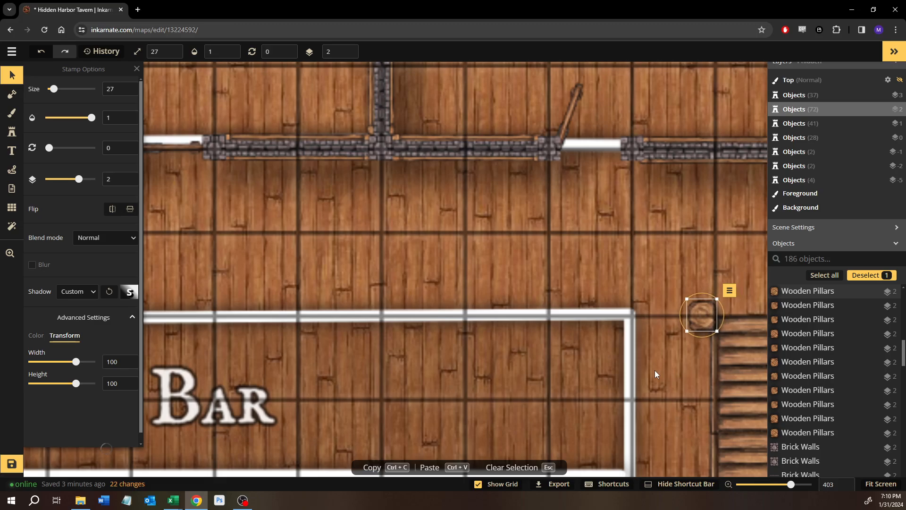
pyautogui.press('Escape')
# Search the stamp catalog for "bar" and choose the Bar Table stamp from the Tavern pack
pyautogui.scroll(-5, 655, 370)
pyautogui.scroll(2, 491, 370)
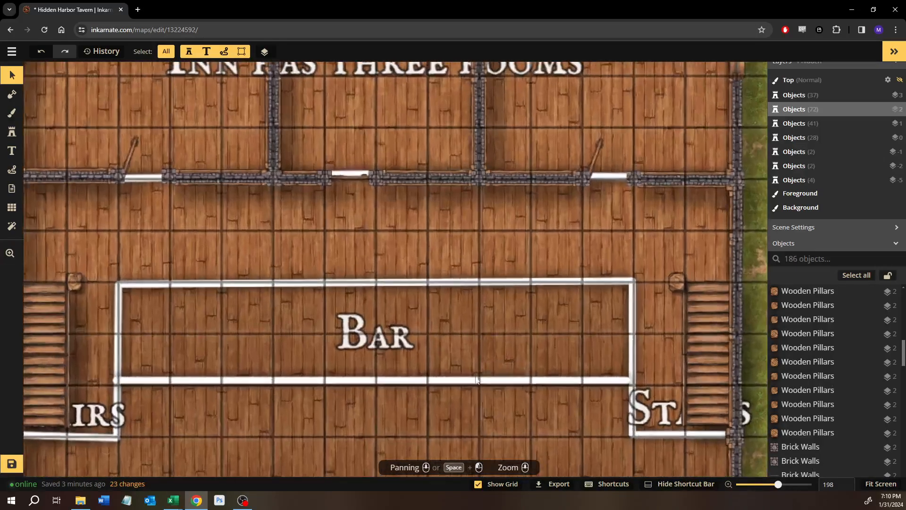
pyautogui.scroll(1, 299, 358)
pyautogui.press('space')
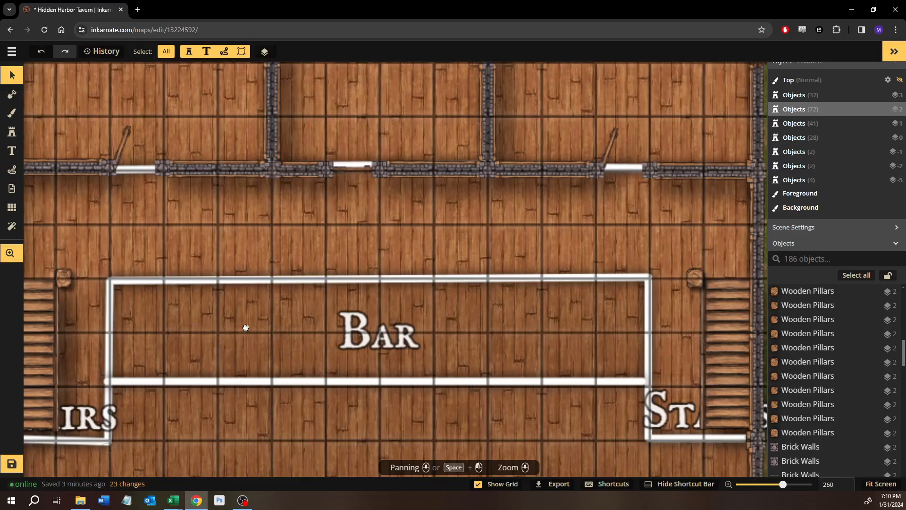
pyautogui.moveTo(192, 327); pyautogui.dragTo(291, 316)
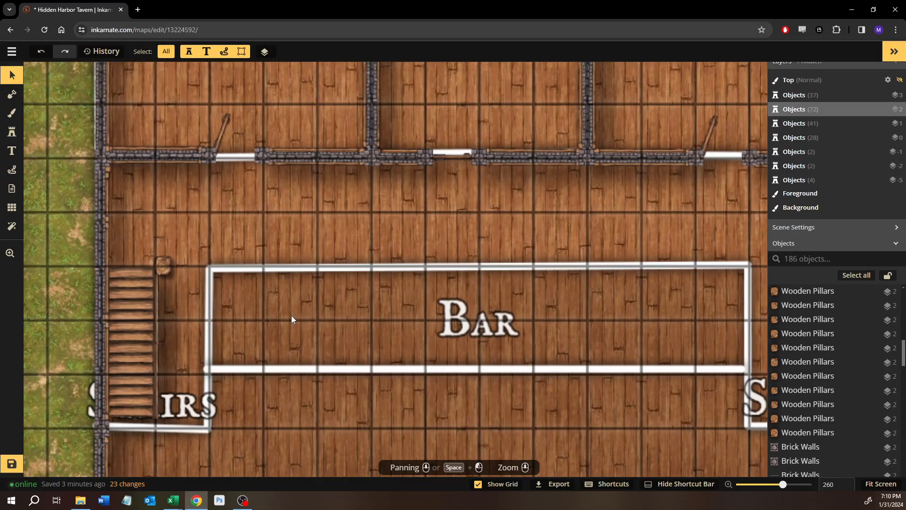
pyautogui.scroll(-3, 291, 316)
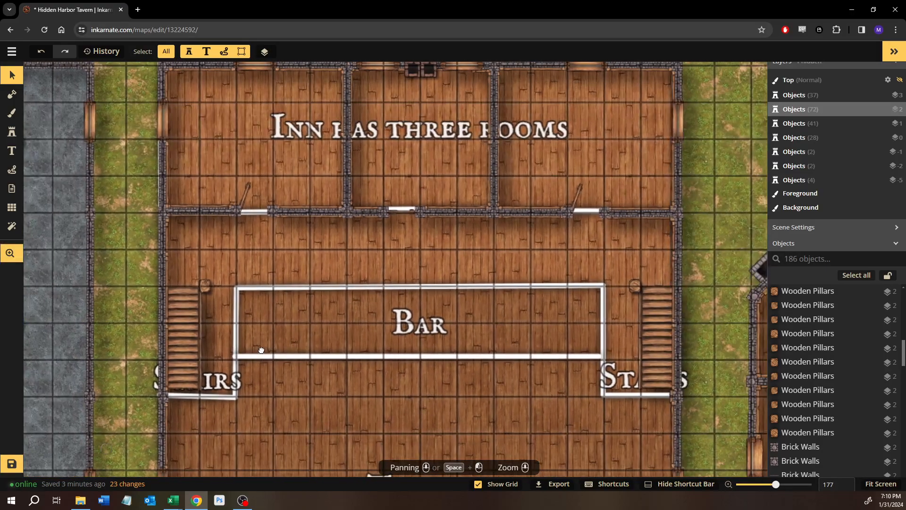
pyautogui.moveTo(262, 349); pyautogui.dragTo(280, 345)
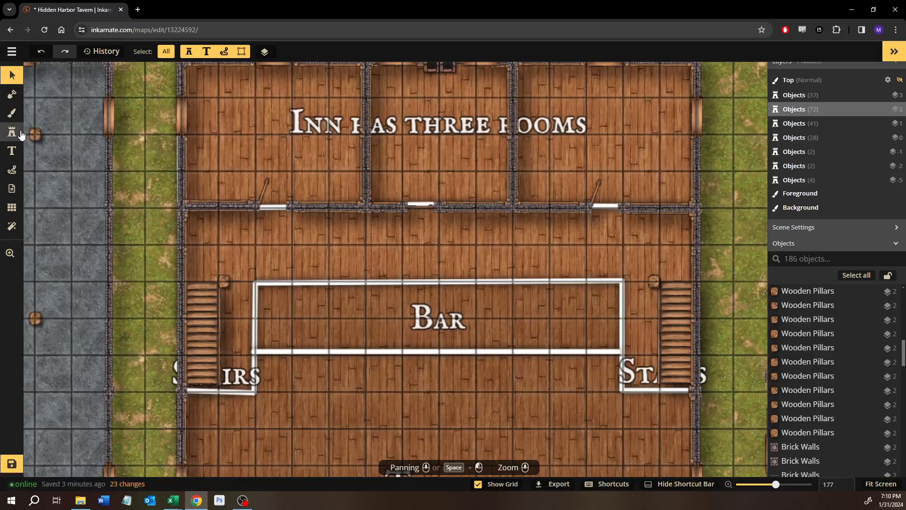
pyautogui.click(54, 148)
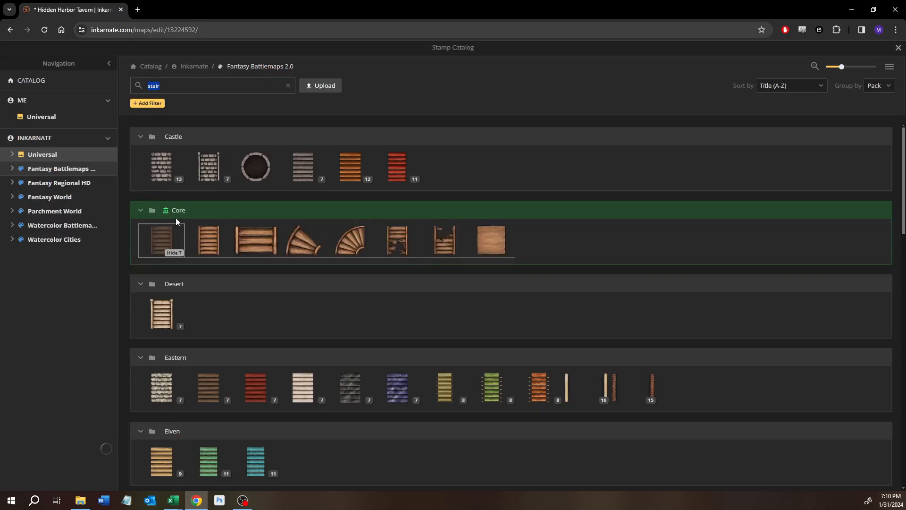
pyautogui.scroll(-15, 228, 264)
pyautogui.write('bar')
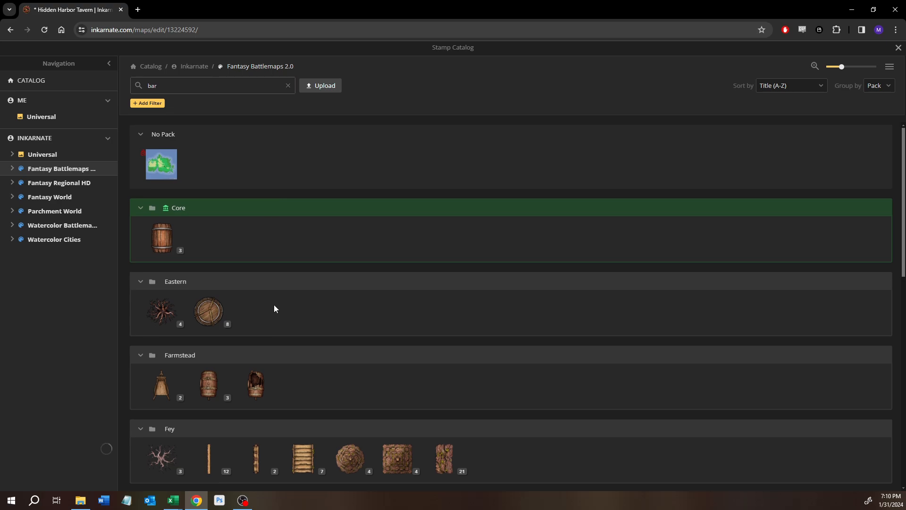
pyautogui.scroll(-10, 274, 305)
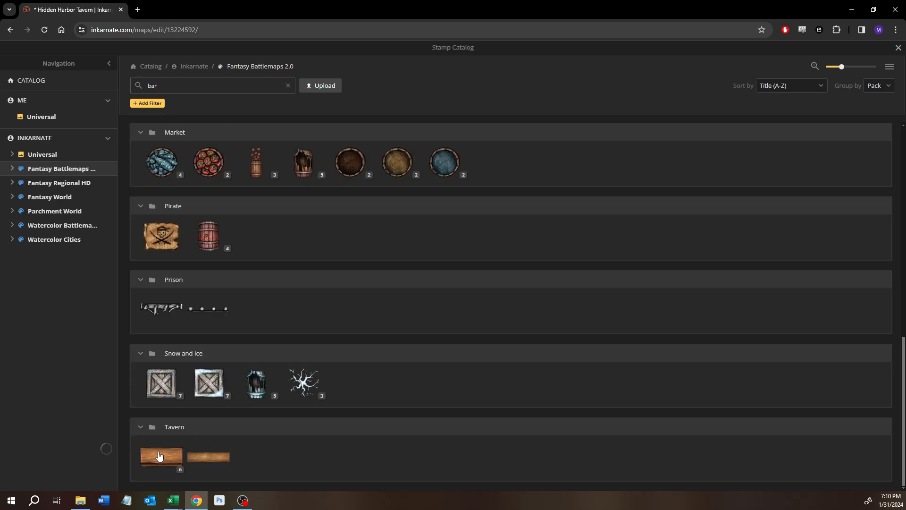
pyautogui.moveTo(160, 456)
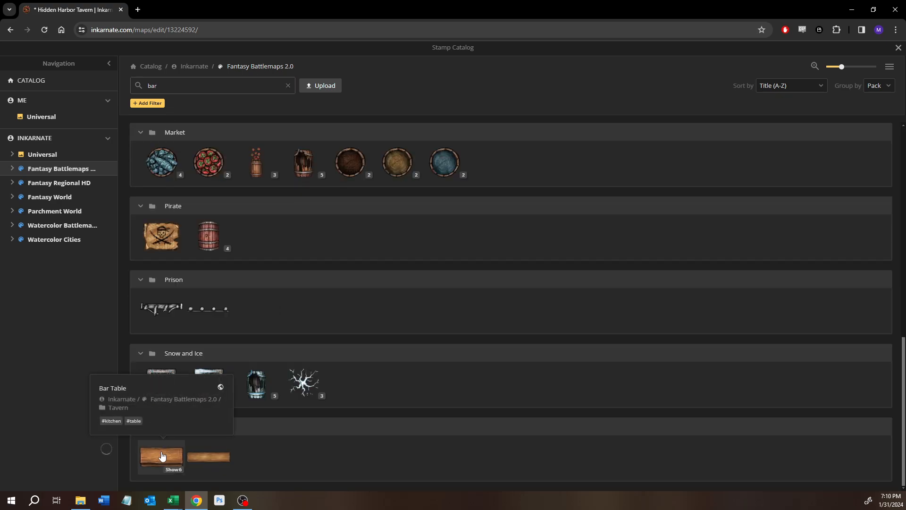
pyautogui.click(159, 455)
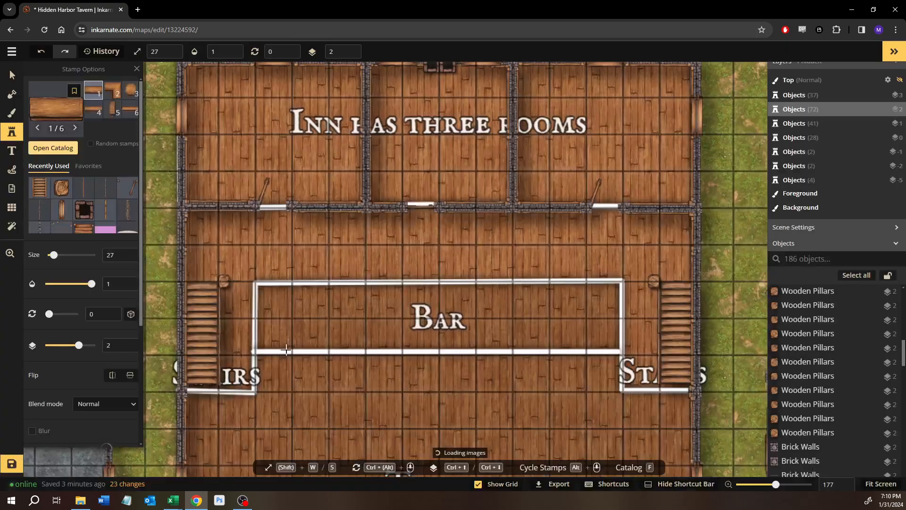
# Set the stamp size to 30 and place a bar table at the western end of the bar's lower outline
pyautogui.scroll(3, 289, 343)
pyautogui.scroll(3, 290, 348)
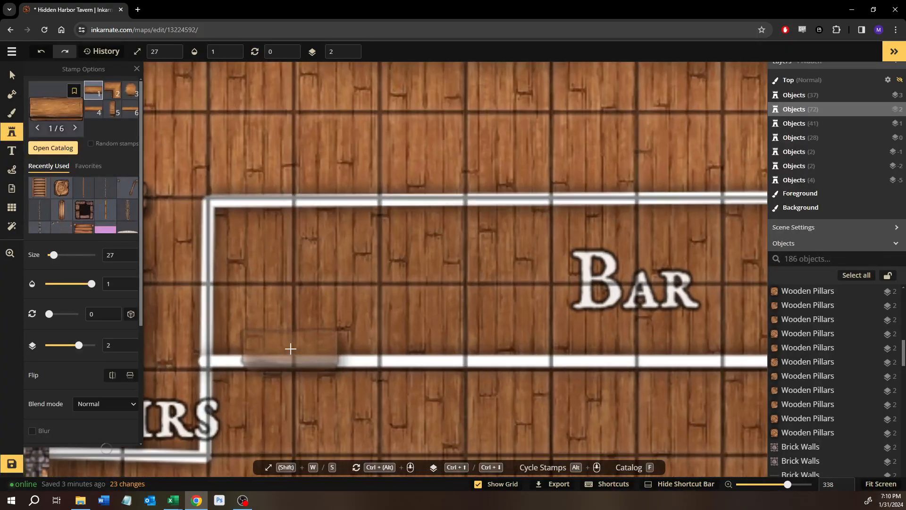
pyautogui.click(128, 253)
pyautogui.click(128, 253)
pyautogui.click(128, 253)
pyautogui.moveTo(267, 317); pyautogui.dragTo(362, 290)
pyautogui.click(363, 289)
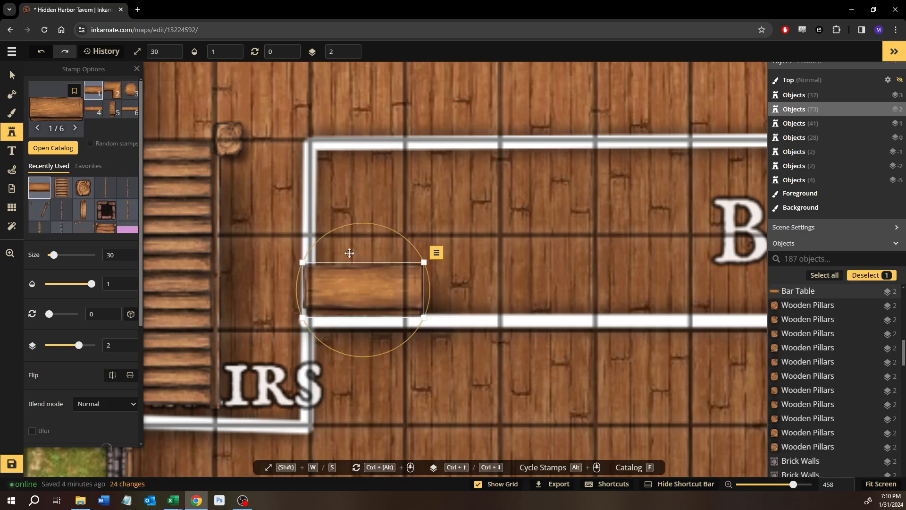
# Rotate the bar table 180 degrees, move it against the western staircase's railing, and lower it to layer 0
pyautogui.moveTo(252, 294); pyautogui.dragTo(381, 385)
pyautogui.moveTo(334, 283); pyautogui.dragTo(247, 299)
pyautogui.hotkey('ctrl', 'Down')
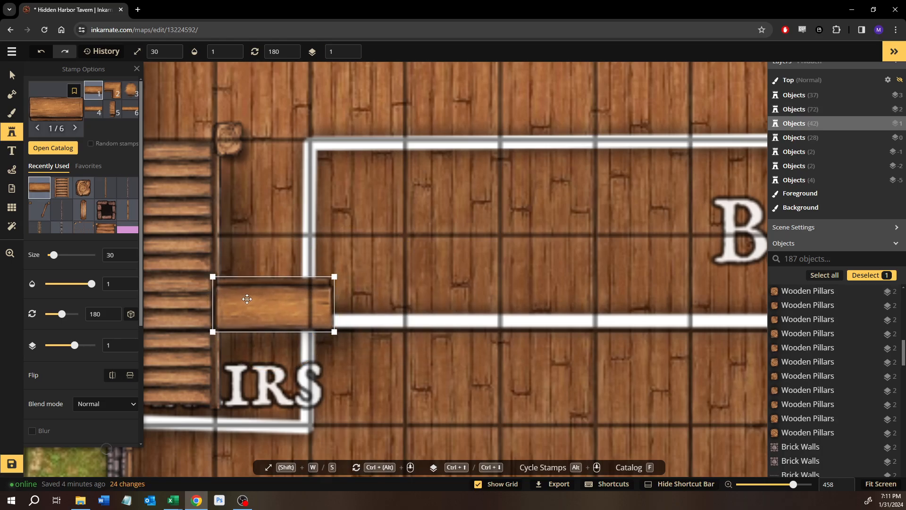
pyautogui.hotkey('ctrl', 'Down')
pyautogui.moveTo(259, 291); pyautogui.dragTo(265, 299)
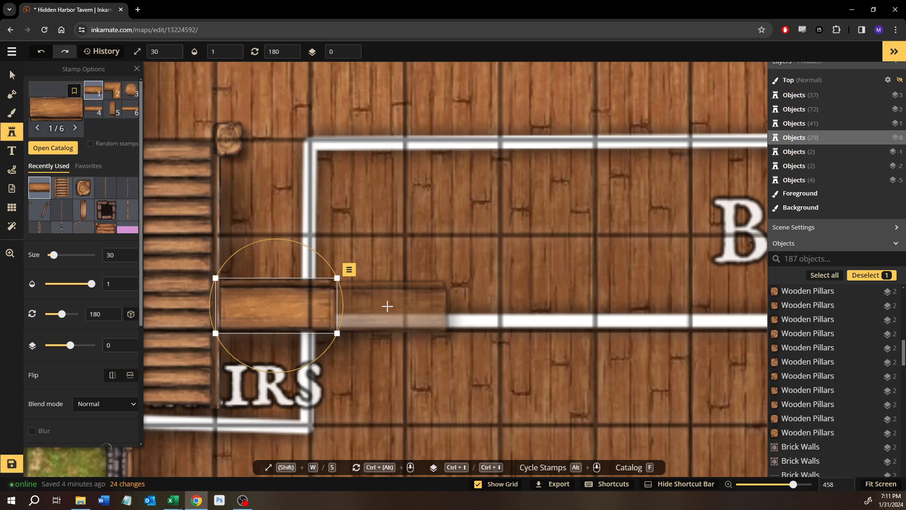
# Place a second bar table just east of the first and shift it west until the two pieces join
pyautogui.scroll(5, 392, 306)
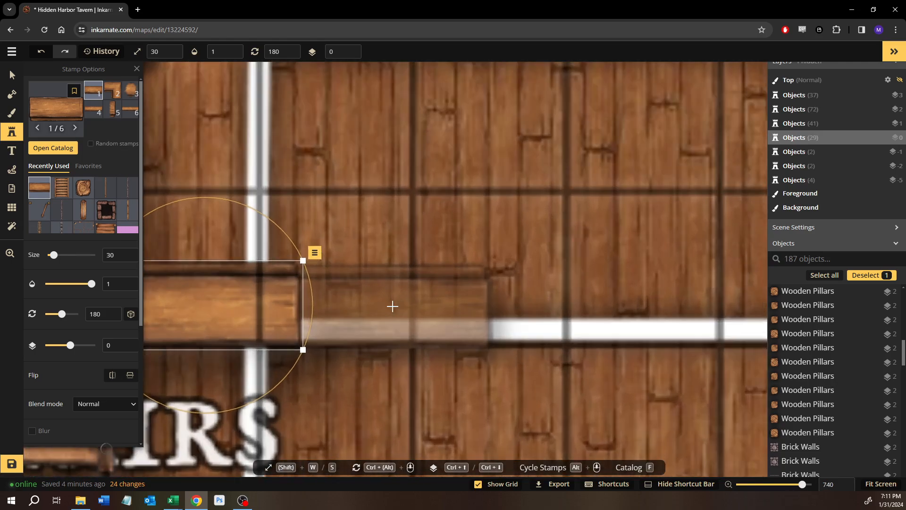
pyautogui.click(393, 306)
pyautogui.press('Up')
pyautogui.press('Right')
pyautogui.press('Left')
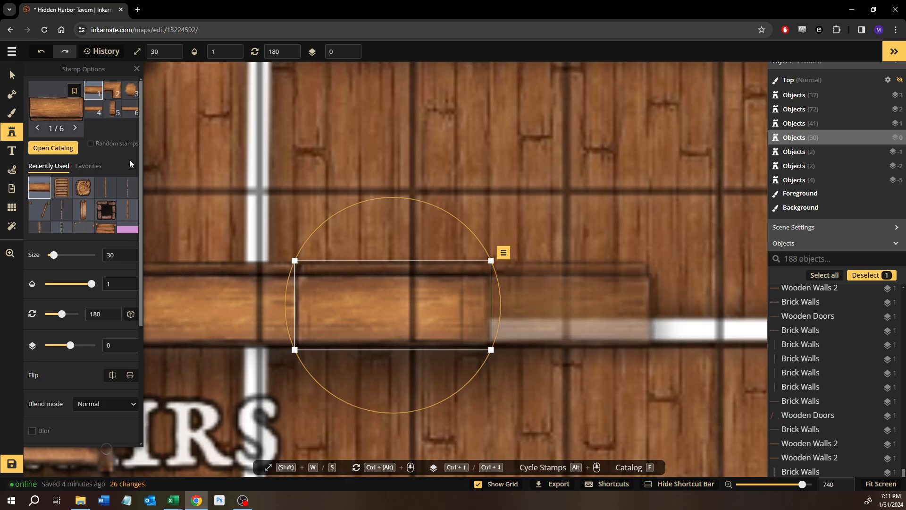
pyautogui.click(11, 71)
pyautogui.moveTo(410, 303); pyautogui.dragTo(399, 303)
pyautogui.click(406, 303)
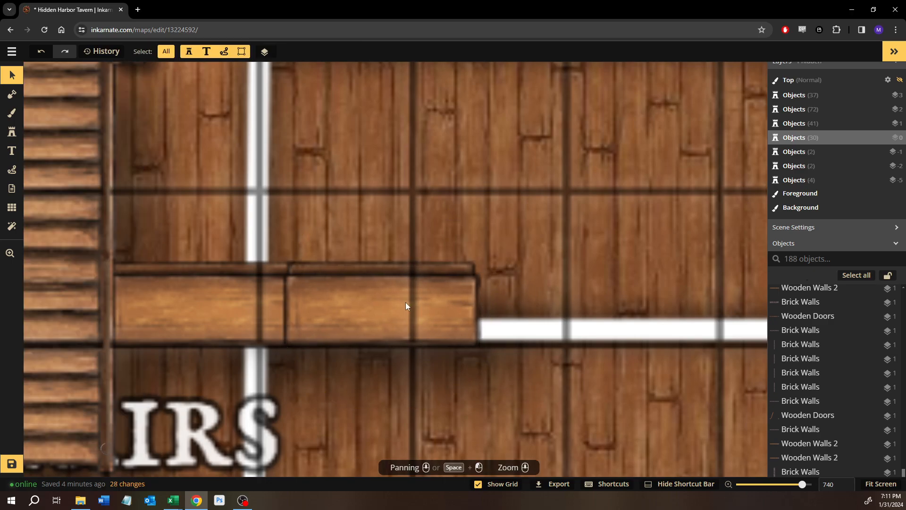
# Continue the counter eastward with four more bar tables placed end to end, reaching below the Bar label
pyautogui.click(12, 132)
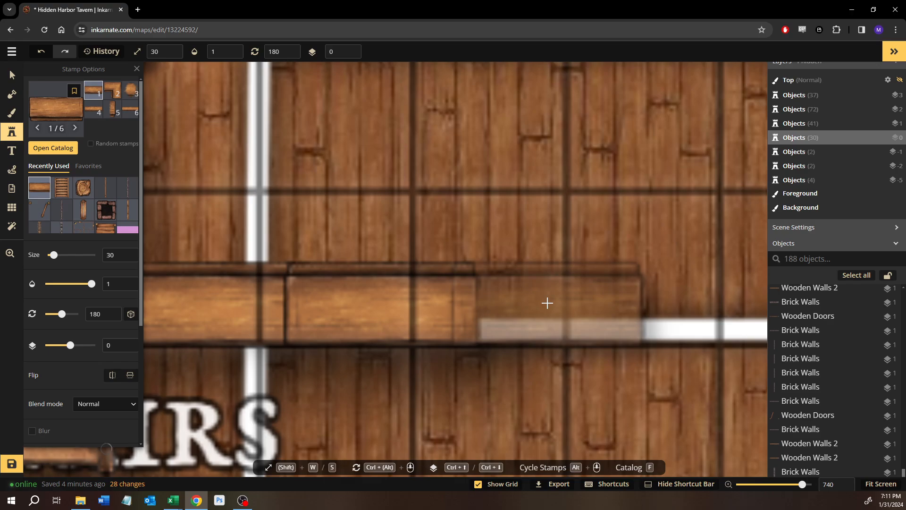
pyautogui.click(548, 303)
pyautogui.moveTo(629, 384); pyautogui.dragTo(331, 383)
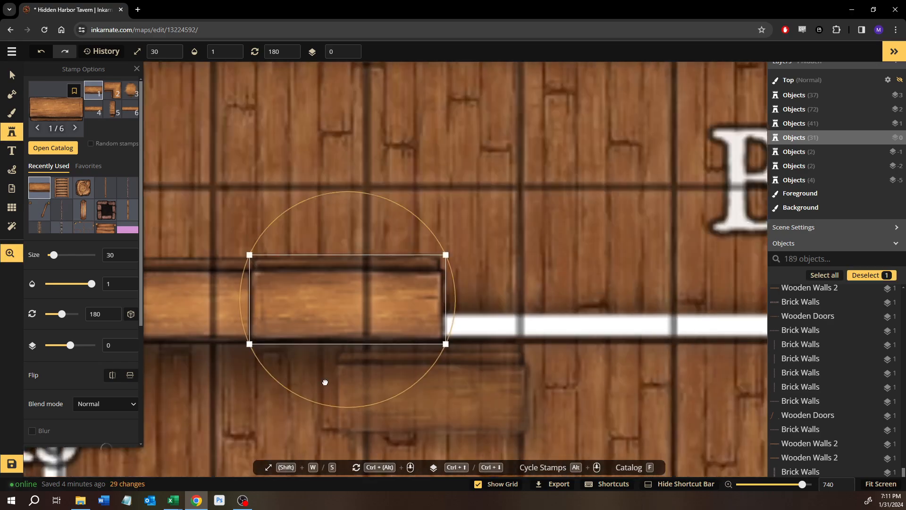
pyautogui.click(378, 286)
pyautogui.moveTo(449, 293); pyautogui.dragTo(279, 288)
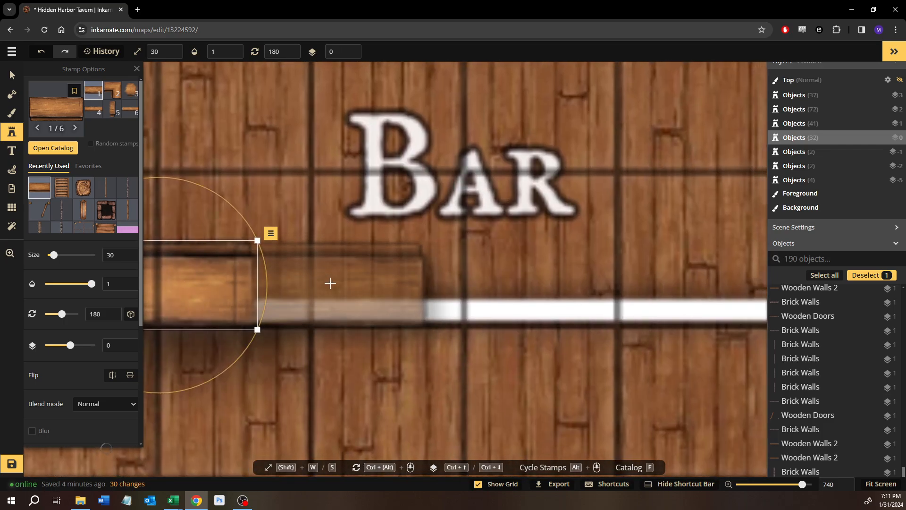
pyautogui.click(330, 283)
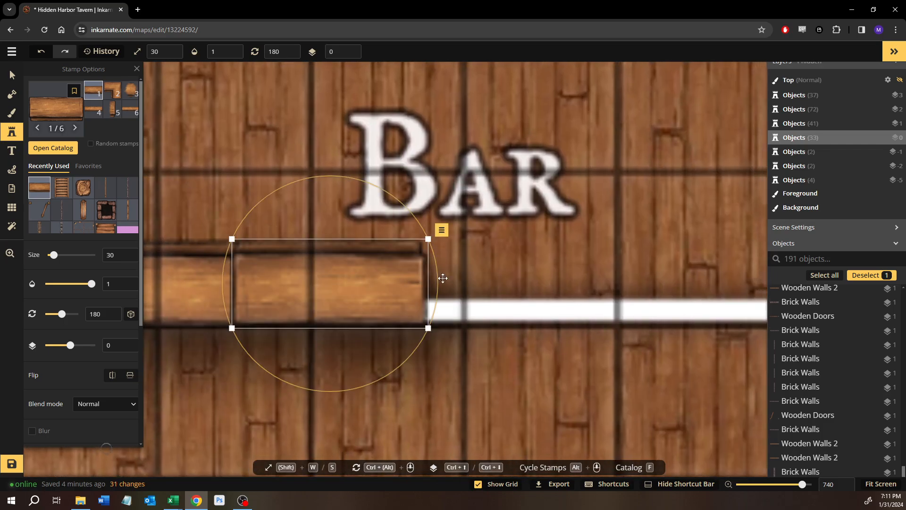
pyautogui.click(501, 283)
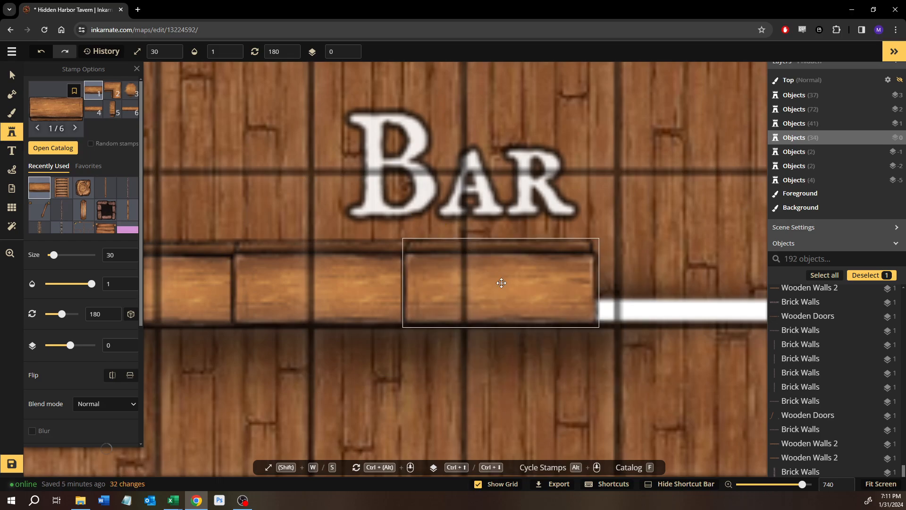
# Place five more bar tables end to end to extend the counter to the eastern staircase
pyautogui.moveTo(501, 282); pyautogui.dragTo(275, 252)
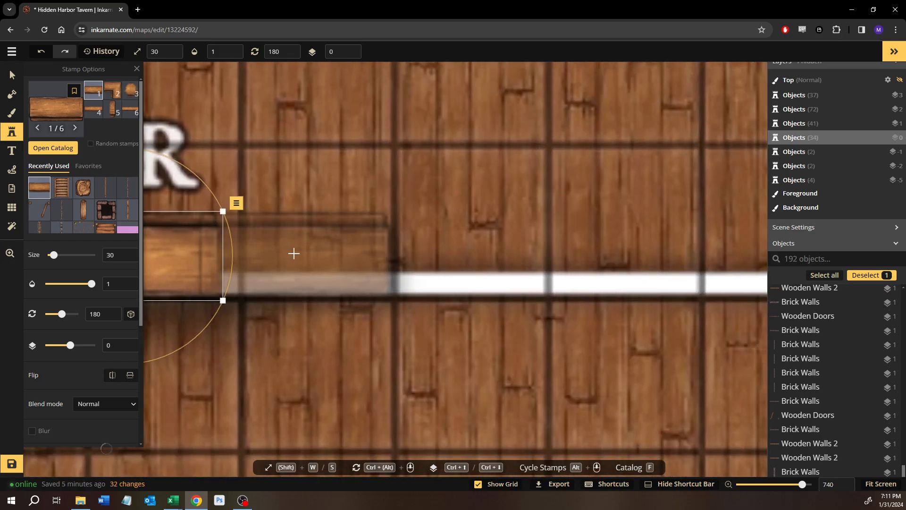
pyautogui.click(293, 253)
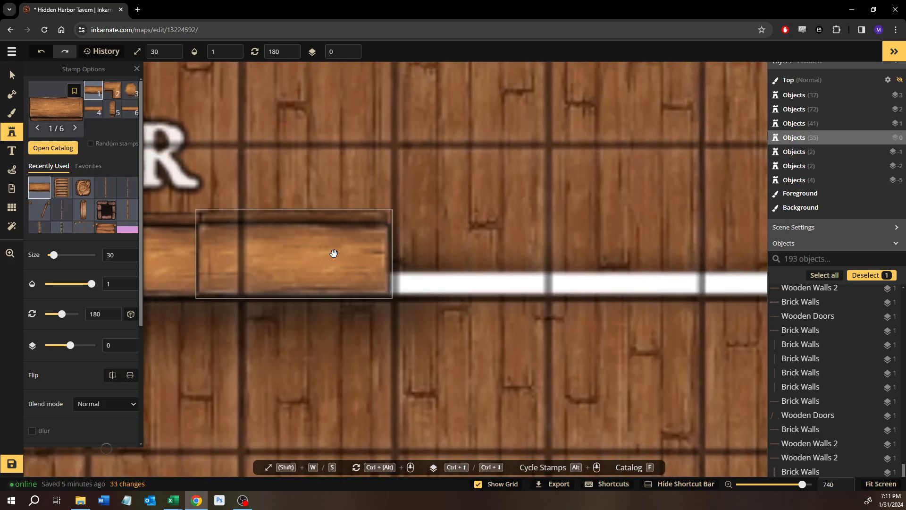
pyautogui.click(460, 251)
pyautogui.moveTo(460, 251); pyautogui.dragTo(286, 235)
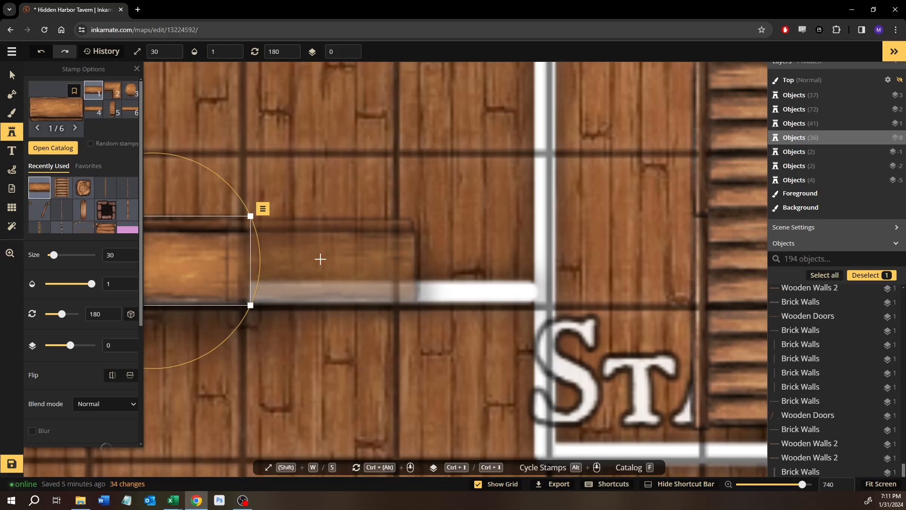
pyautogui.click(320, 258)
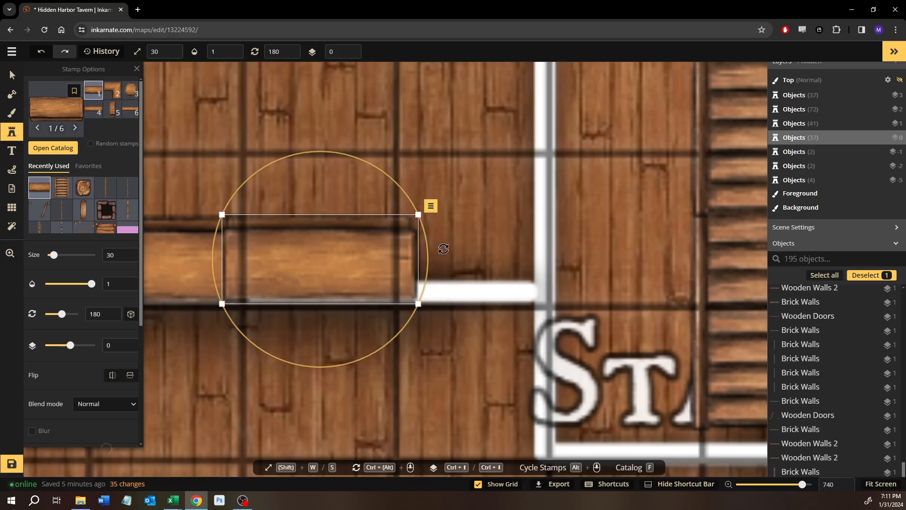
pyautogui.click(476, 257)
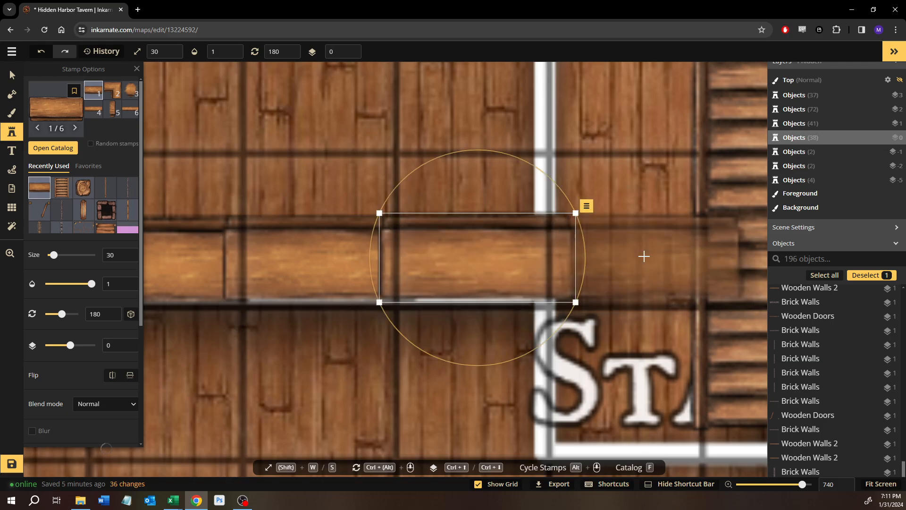
pyautogui.click(643, 256)
pyautogui.click(12, 75)
pyautogui.click(327, 201)
# Nudge the eastern bar tables south so they line up with the row and cover the white outline
pyautogui.scroll(-3, 326, 201)
pyautogui.moveTo(184, 282); pyautogui.dragTo(648, 337)
pyautogui.scroll(-3, 276, 336)
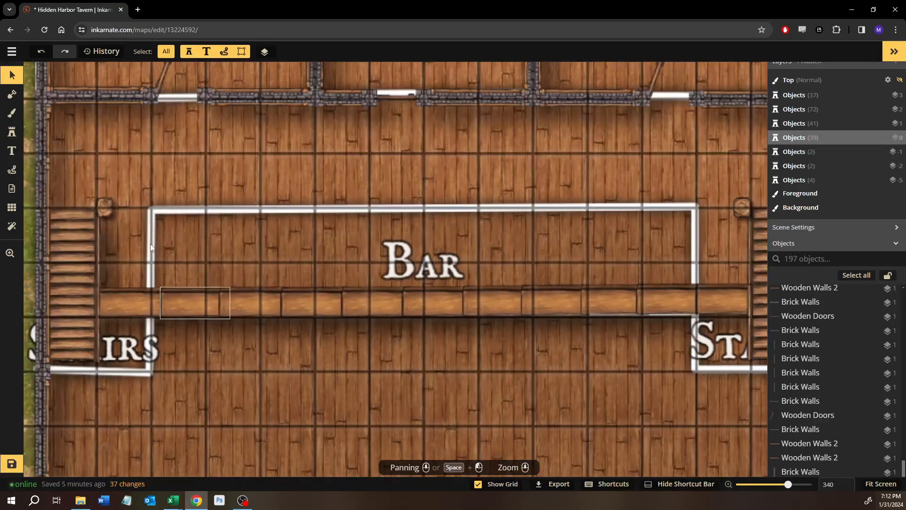
pyautogui.moveTo(128, 244); pyautogui.dragTo(576, 285)
pyautogui.moveTo(490, 259); pyautogui.dragTo(528, 316)
pyautogui.click(477, 256)
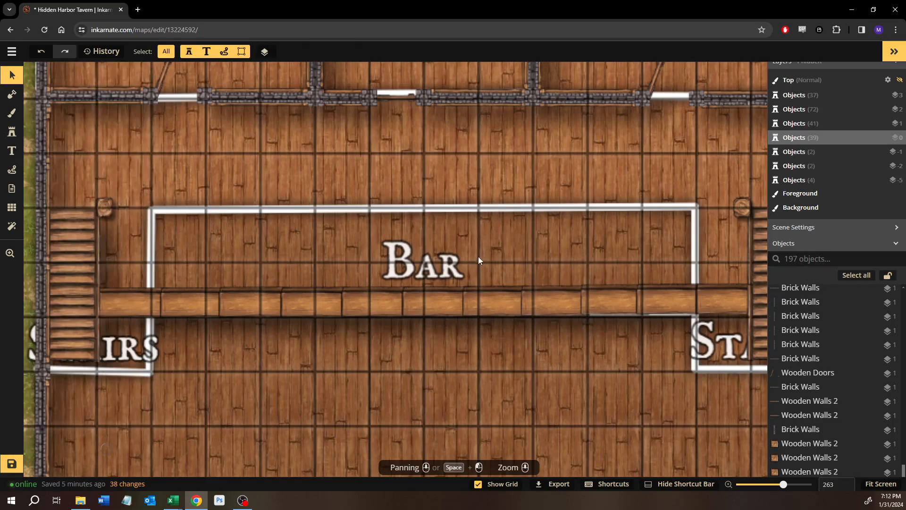
pyautogui.moveTo(559, 284); pyautogui.dragTo(559, 285)
pyautogui.click(534, 336)
pyautogui.moveTo(484, 260)
pyautogui.mouseDown()
pyautogui.moveTo(611, 265)
pyautogui.moveTo(660, 312)
pyautogui.mouseUp()
pyautogui.press('Down')
pyautogui.click(589, 229)
pyautogui.moveTo(598, 267); pyautogui.dragTo(663, 252)
pyautogui.click(729, 291)
pyautogui.press('Down')
pyautogui.click(652, 246)
pyautogui.click(680, 298)
pyautogui.moveTo(671, 304); pyautogui.dragTo(730, 305)
pyautogui.click(579, 242)
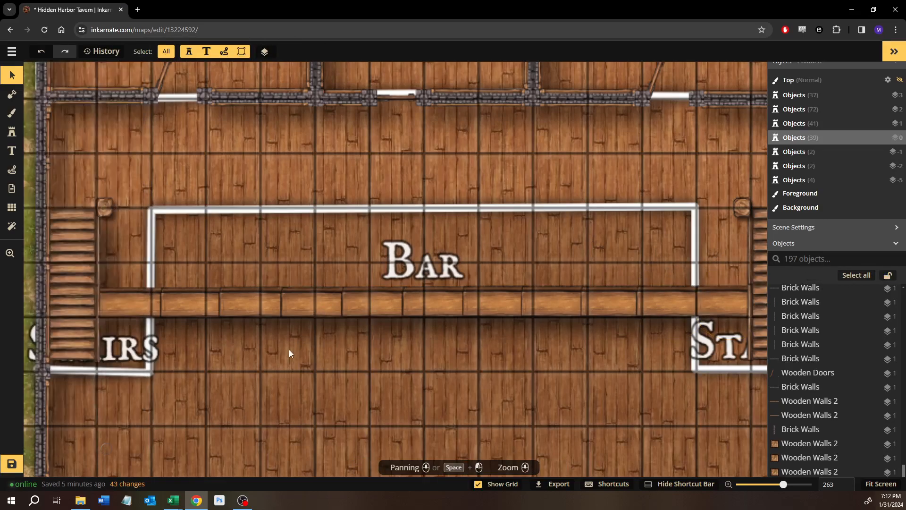
# Duplicate the second bar table from the west and lay the copy over the seam between the two westernmost tables
pyautogui.click(179, 302)
pyautogui.hotkey('ctrl', 'c')
pyautogui.hotkey('ctrl', 'v')
pyautogui.moveTo(208, 345); pyautogui.dragTo(347, 351)
pyautogui.moveTo(288, 311); pyautogui.dragTo(294, 309)
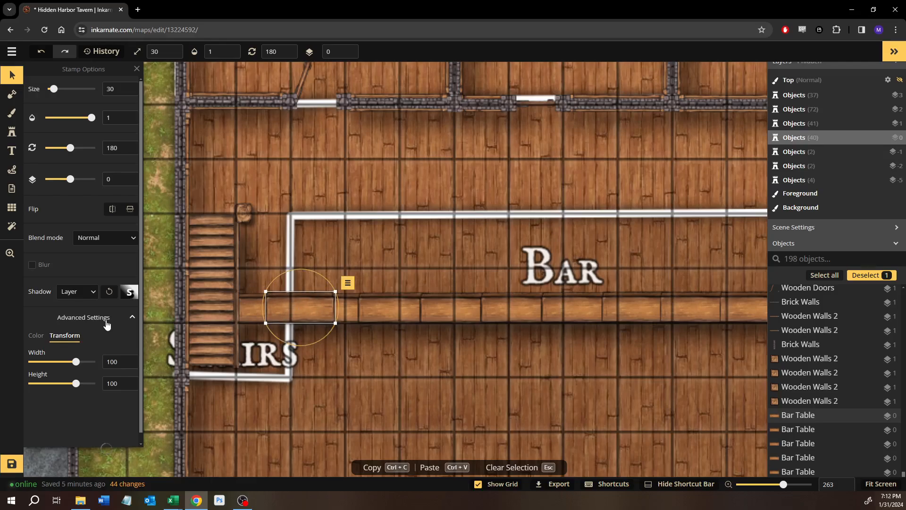
# Set the overlapping bar table's blend mode to Lighten and nudge it vertically to match the tables beneath
pyautogui.click(90, 239)
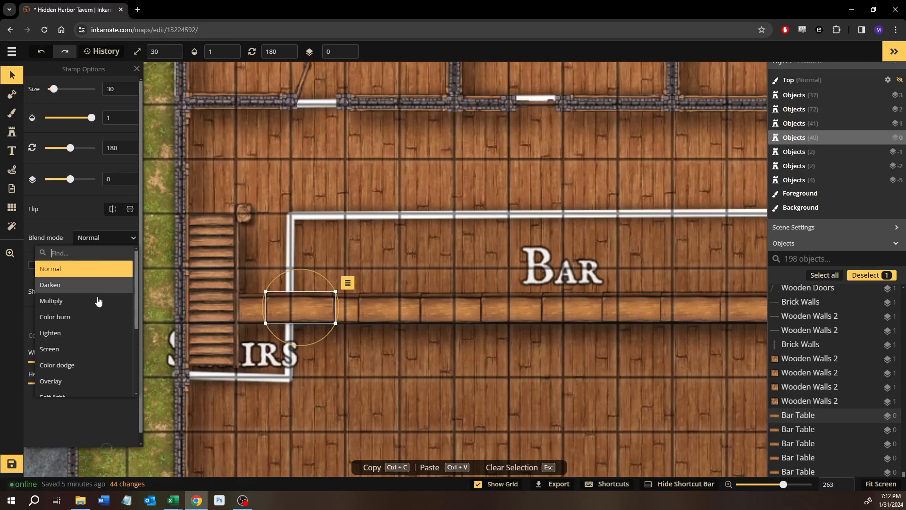
pyautogui.click(54, 333)
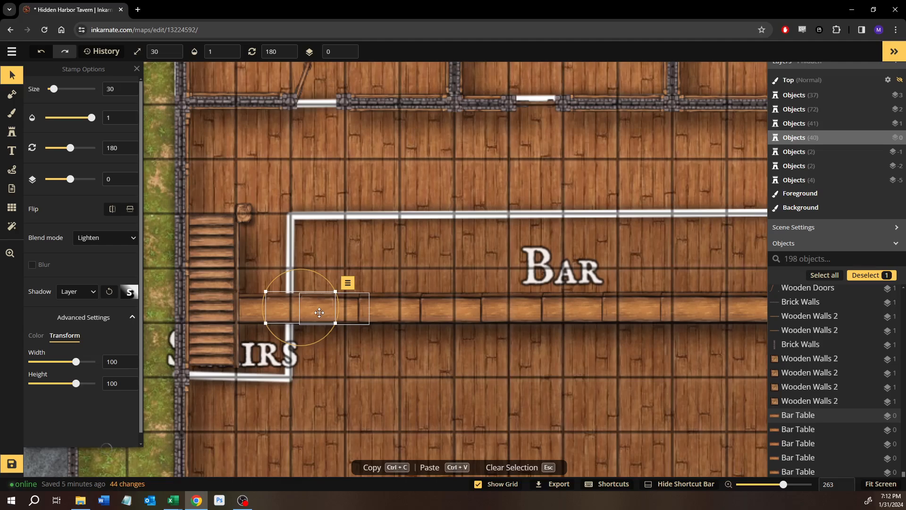
pyautogui.scroll(6, 336, 340)
pyautogui.press('Down')
pyautogui.press('Down')
pyautogui.press('Up')
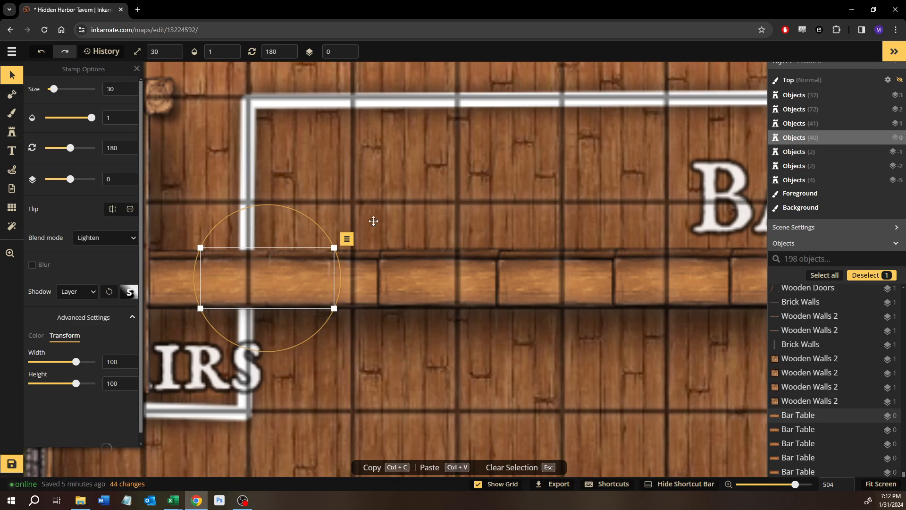
pyautogui.click(406, 185)
pyautogui.click(294, 280)
pyautogui.click(336, 362)
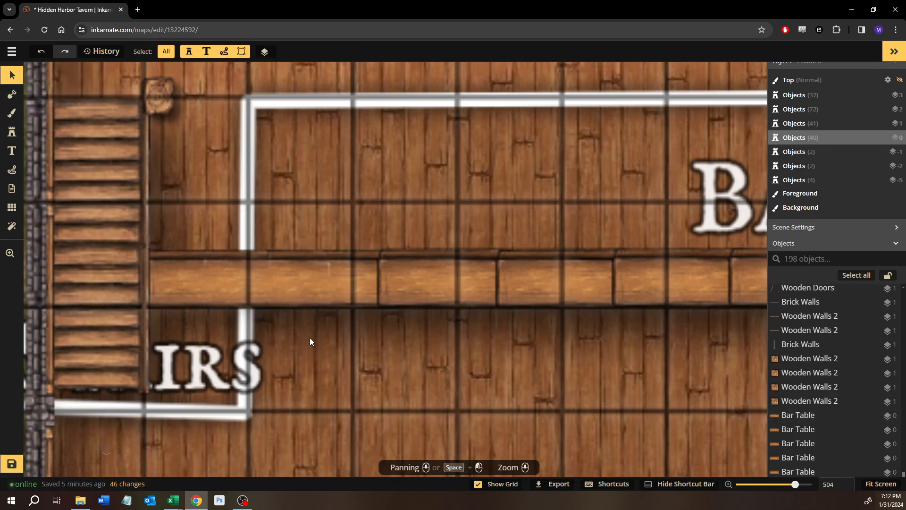
# Duplicate the Lighten-blended bar table and lay copies over the next three counter seams to the east
pyautogui.click(275, 283)
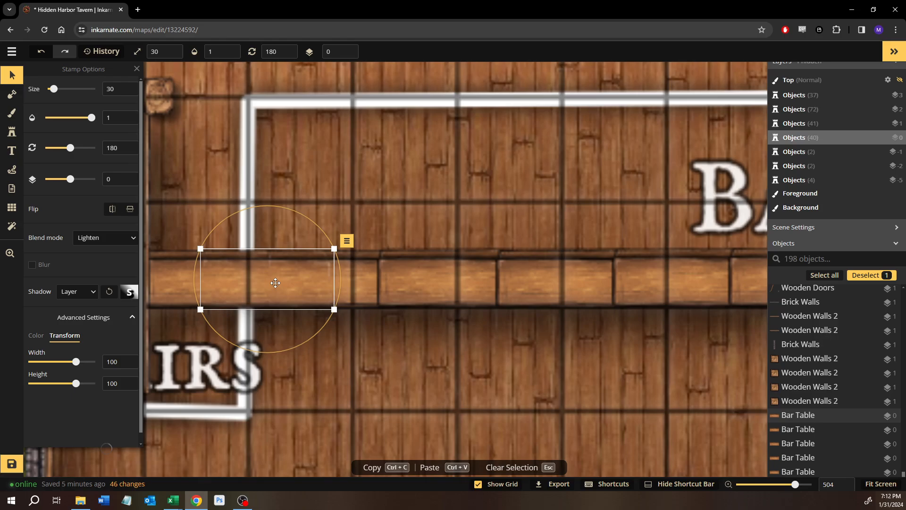
pyautogui.hotkey('ctrl', 'c')
pyautogui.hotkey('ctrl', 'v')
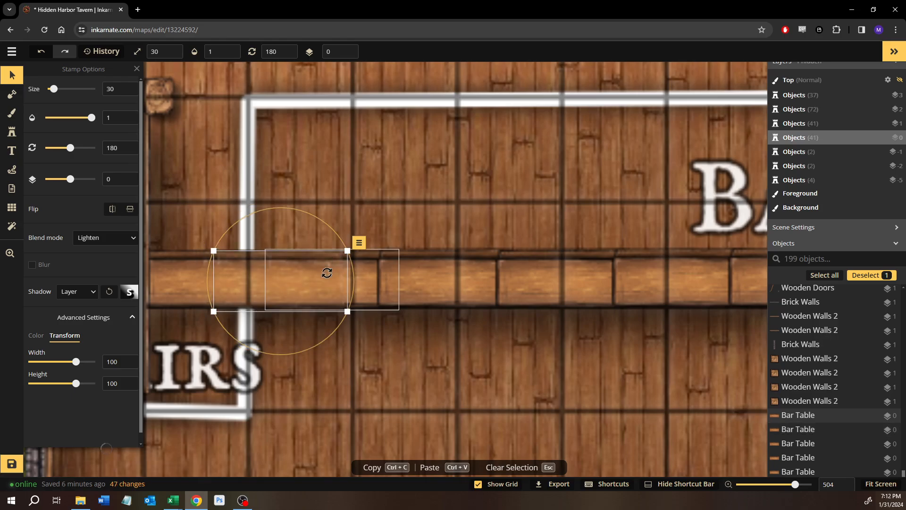
pyautogui.moveTo(300, 275); pyautogui.dragTo(407, 272)
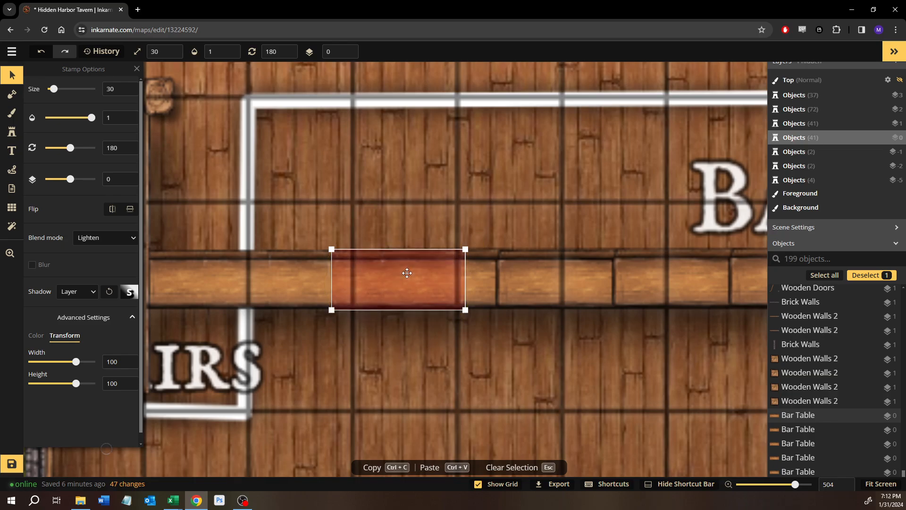
pyautogui.hotkey('ctrl', 'v')
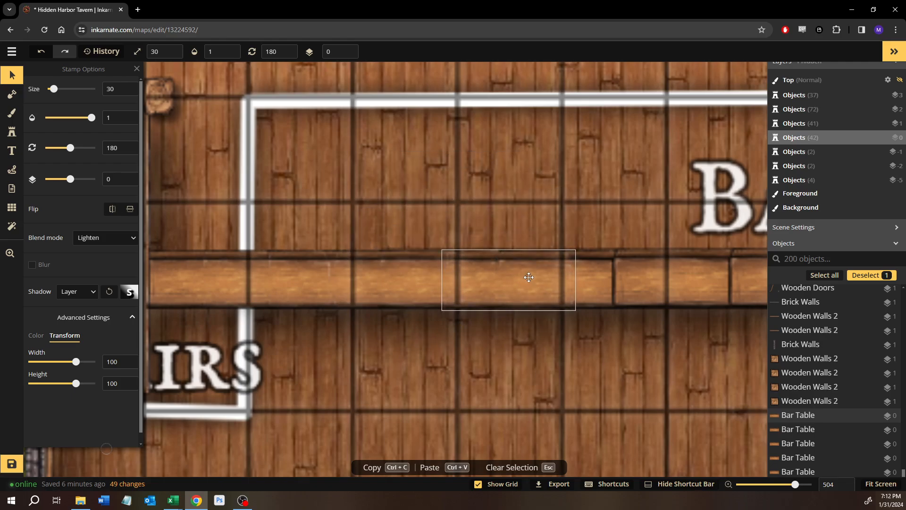
pyautogui.click(561, 278)
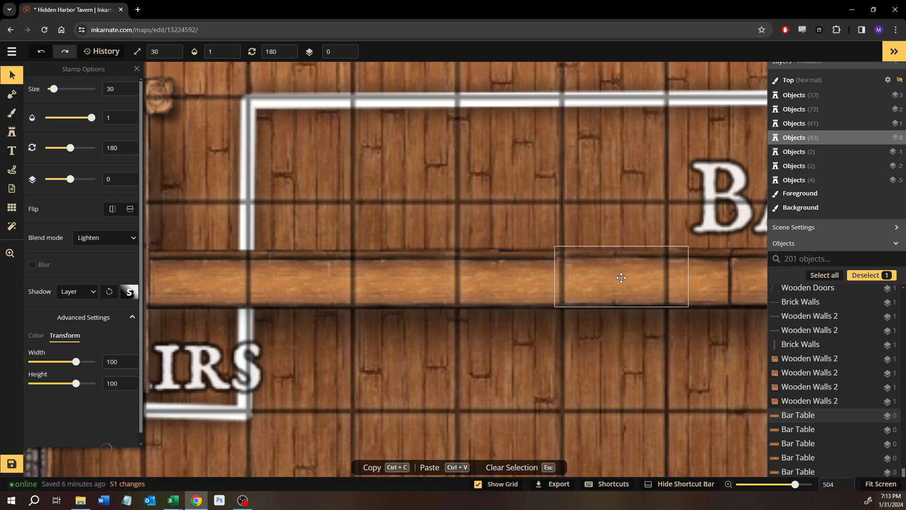
# Lay further copies of the Lighten-blended bar table over the counter seams beneath the Bar label
pyautogui.press('space')
pyautogui.moveTo(616, 278); pyautogui.dragTo(322, 267)
pyautogui.click(406, 264)
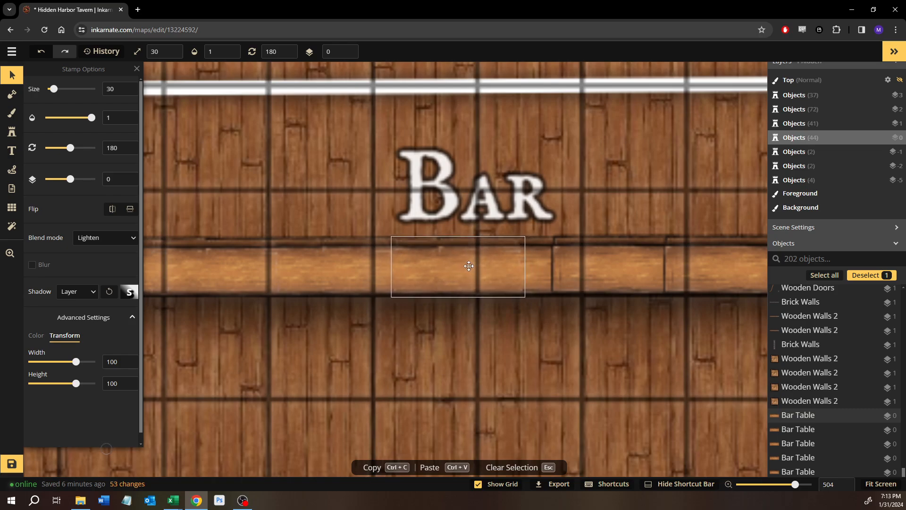
pyautogui.moveTo(469, 266); pyautogui.dragTo(469, 265)
pyautogui.hotkey('ctrl', 'v')
pyautogui.moveTo(553, 264); pyautogui.dragTo(335, 253)
# Cover the remaining counter seams up to the eastern staircase with Lighten-blended bar table copies and clear the selection
pyautogui.hotkey('ctrl', 'v')
pyautogui.moveTo(424, 250); pyautogui.dragTo(455, 253)
pyautogui.hotkey('ctrl', 'v')
pyautogui.moveTo(550, 250); pyautogui.dragTo(483, 248)
pyautogui.hotkey('ctrl', 'v')
pyautogui.press('space')
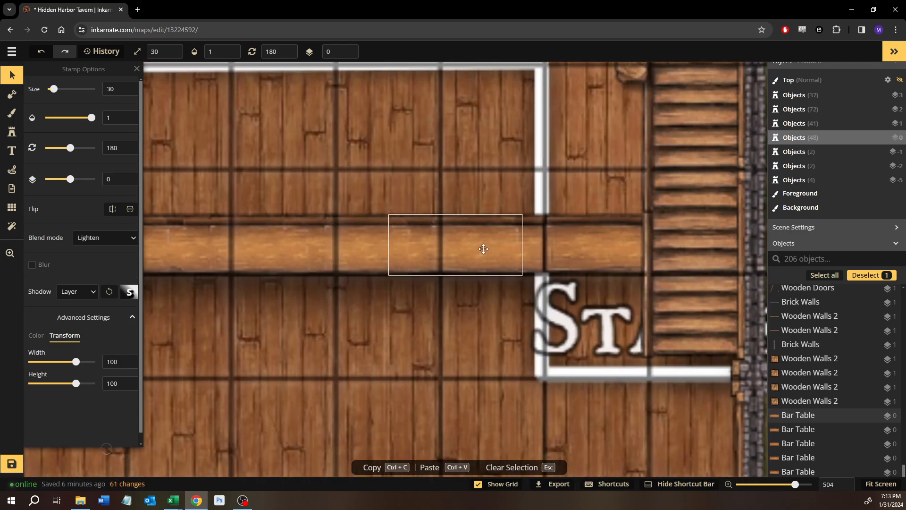
pyautogui.moveTo(484, 249); pyautogui.dragTo(566, 236)
pyautogui.hotkey('ctrl', 'v')
pyautogui.click(573, 138)
# Search the Fantasy Battlemaps 2.0 stamp catalog for "rail" and look through the matching stamps
pyautogui.scroll(-5, 393, 305)
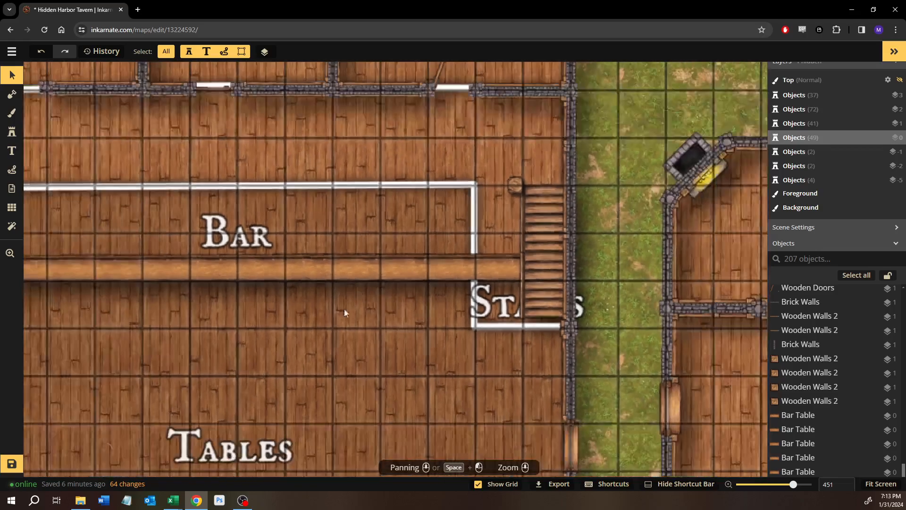
pyautogui.scroll(-5, 351, 303)
pyautogui.moveTo(381, 344); pyautogui.dragTo(455, 336)
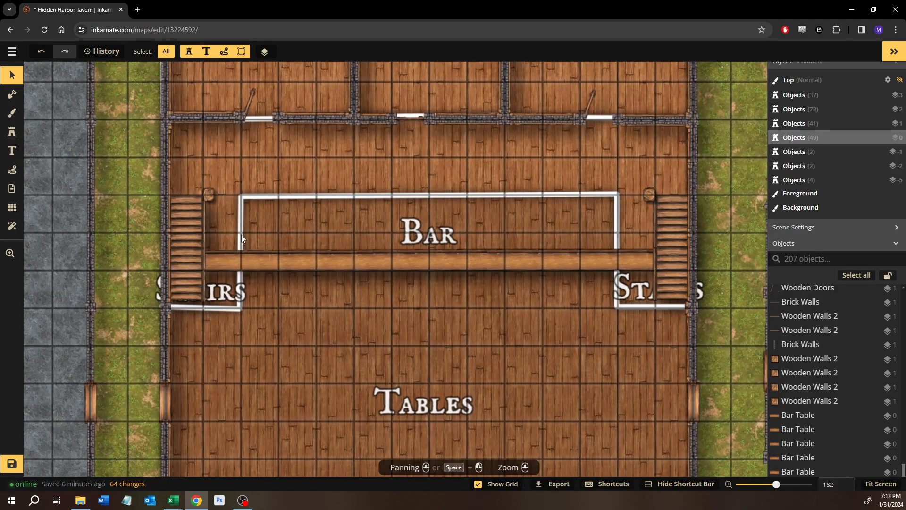
pyautogui.scroll(5, 247, 234)
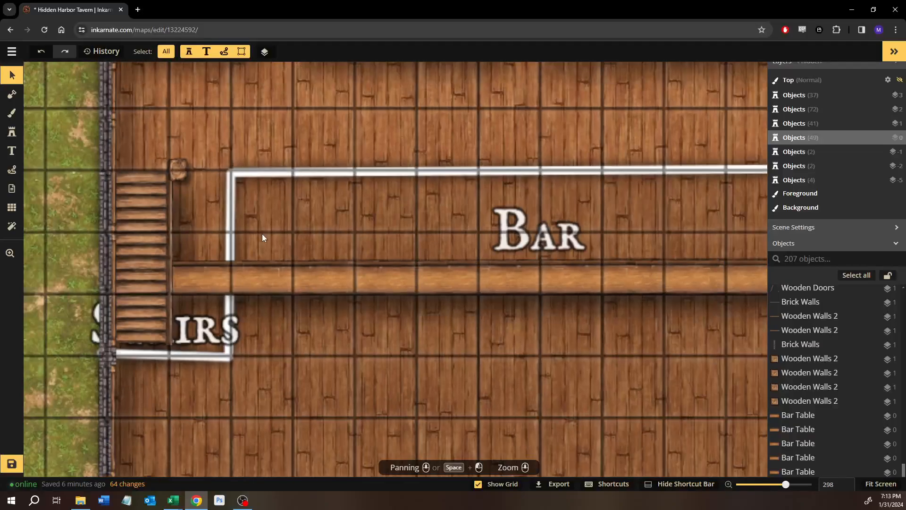
pyautogui.scroll(-2, 262, 234)
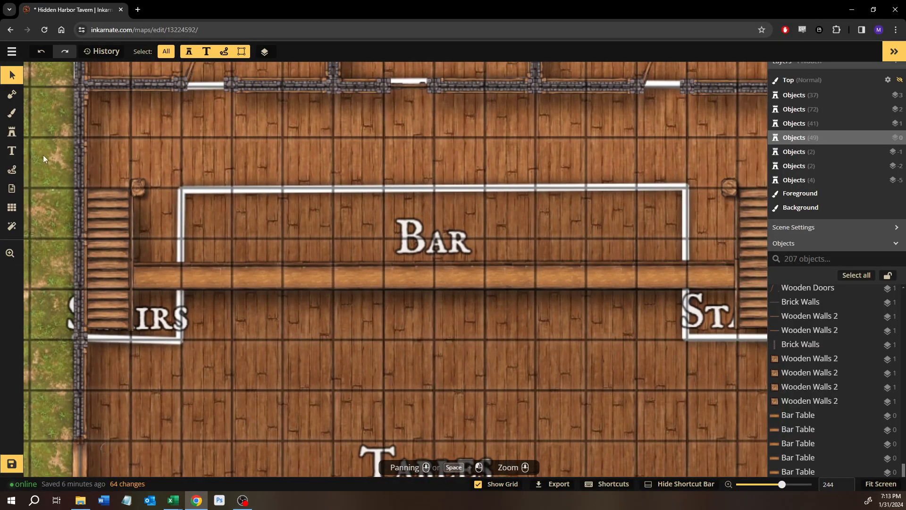
pyautogui.click(12, 133)
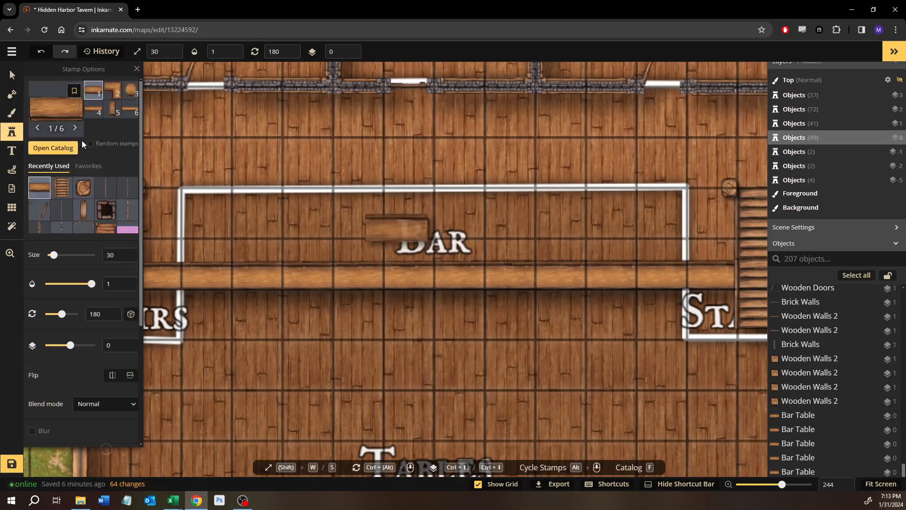
pyautogui.click(55, 149)
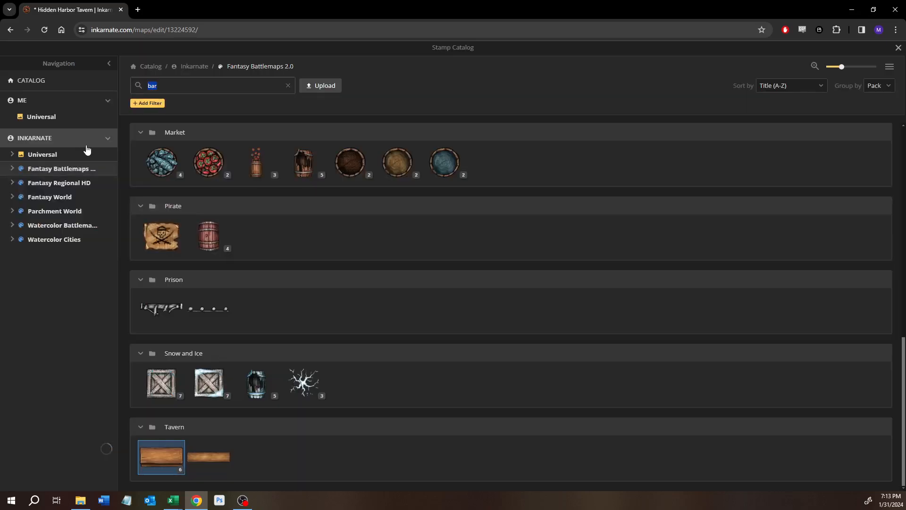
pyautogui.write('rail')
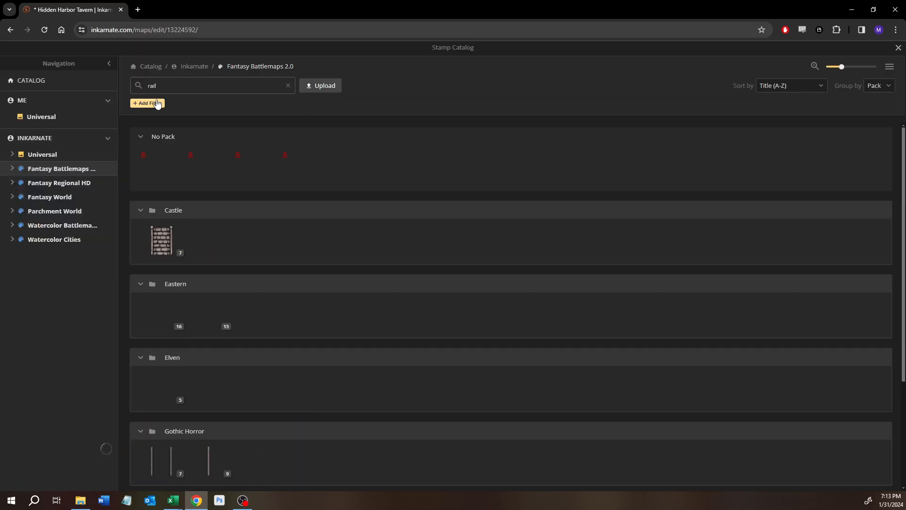
pyautogui.scroll(-3, 206, 394)
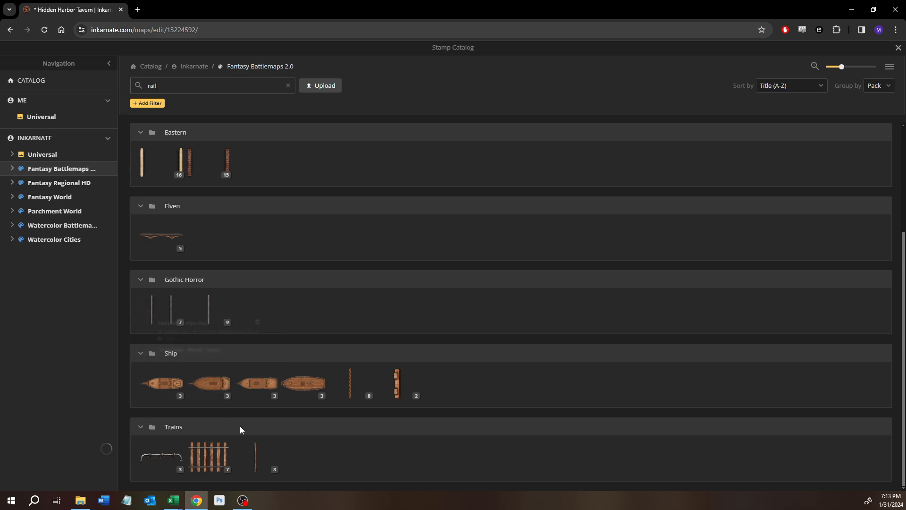
pyautogui.scroll(3, 239, 426)
# Search the stamp catalog for "wooden" and look through the matching packs for a suitable railing
pyautogui.doubleClick(186, 83)
pyautogui.write('woode')
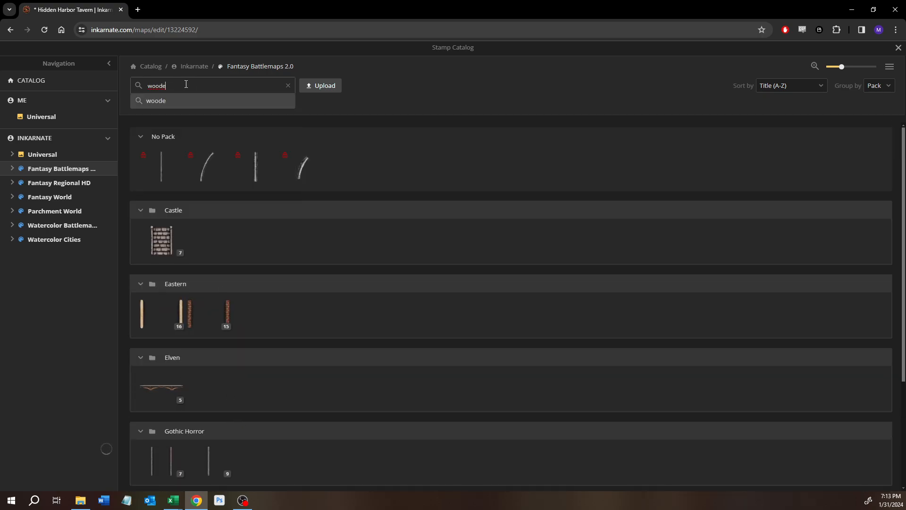
pyautogui.write('n')
pyautogui.press('Return')
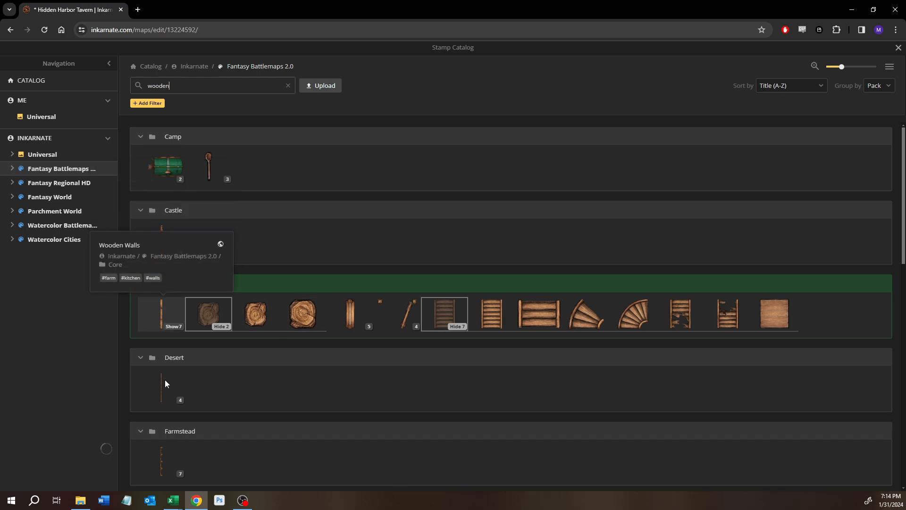
pyautogui.moveTo(164, 389)
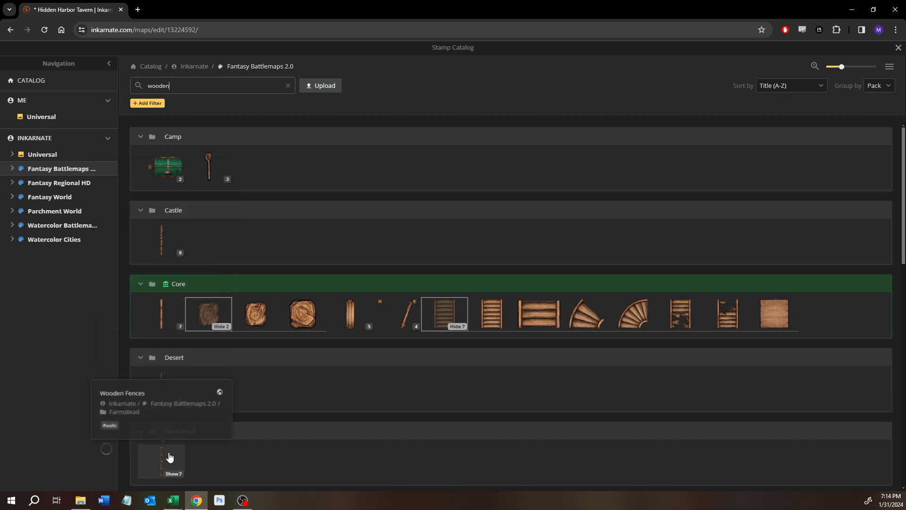
pyautogui.scroll(-4, 269, 428)
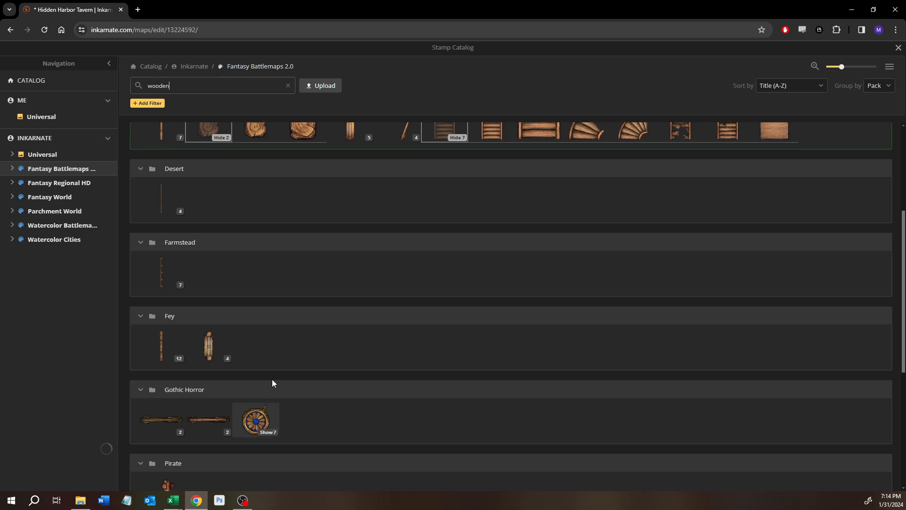
pyautogui.scroll(-5, 273, 379)
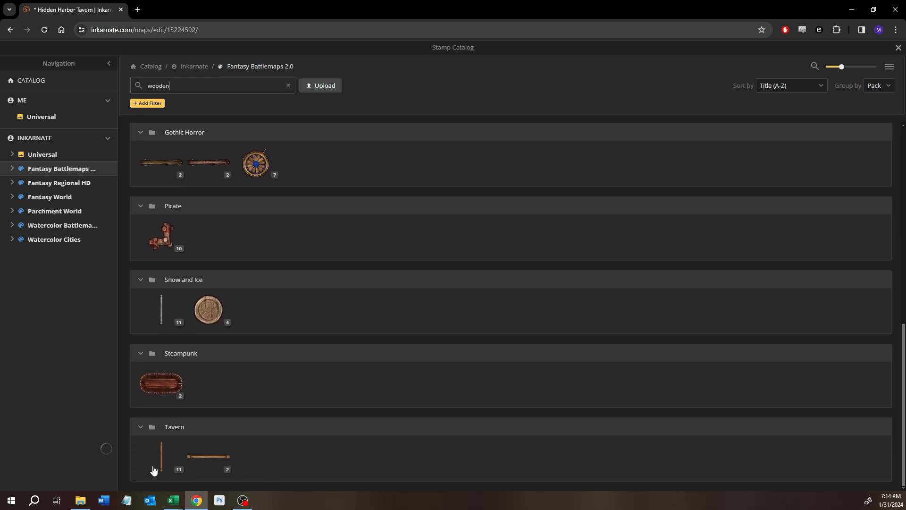
pyautogui.scroll(7, 316, 318)
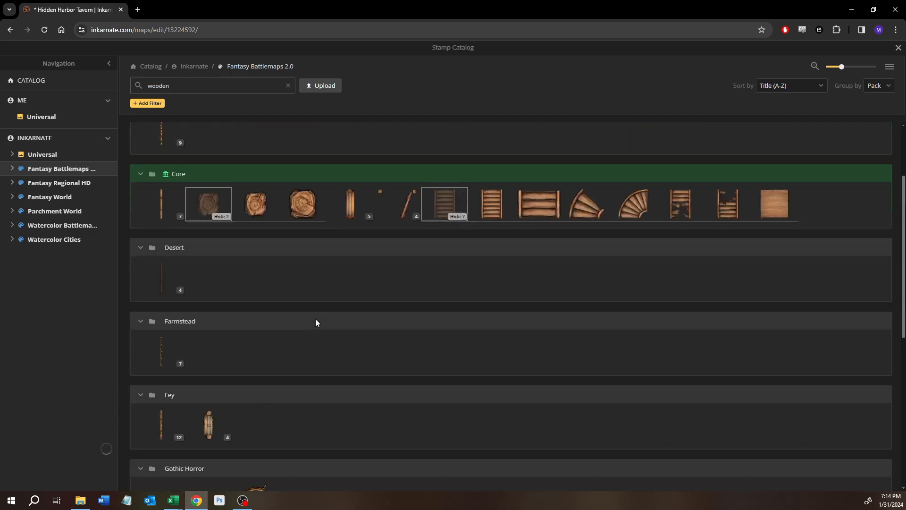
pyautogui.scroll(2, 316, 318)
pyautogui.moveTo(162, 312)
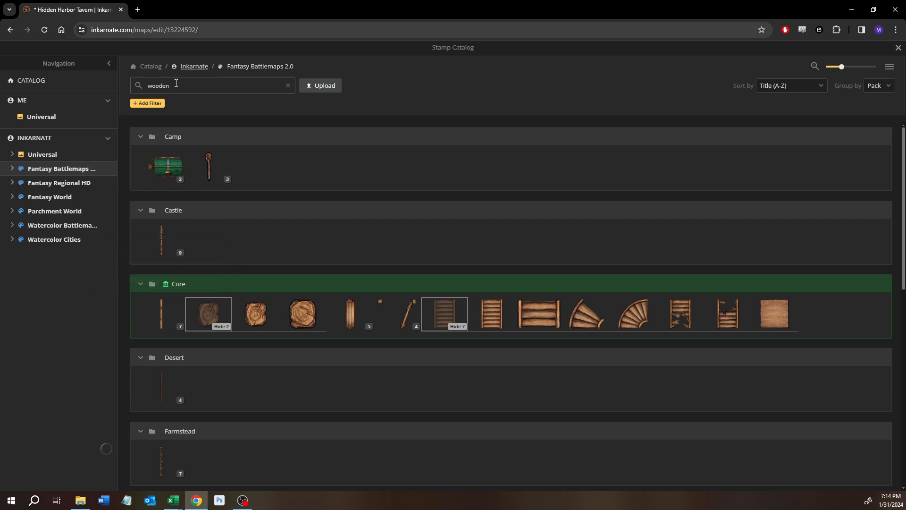
# Search the stamp catalog for "bannister" and clear the search
pyautogui.write('bannist')
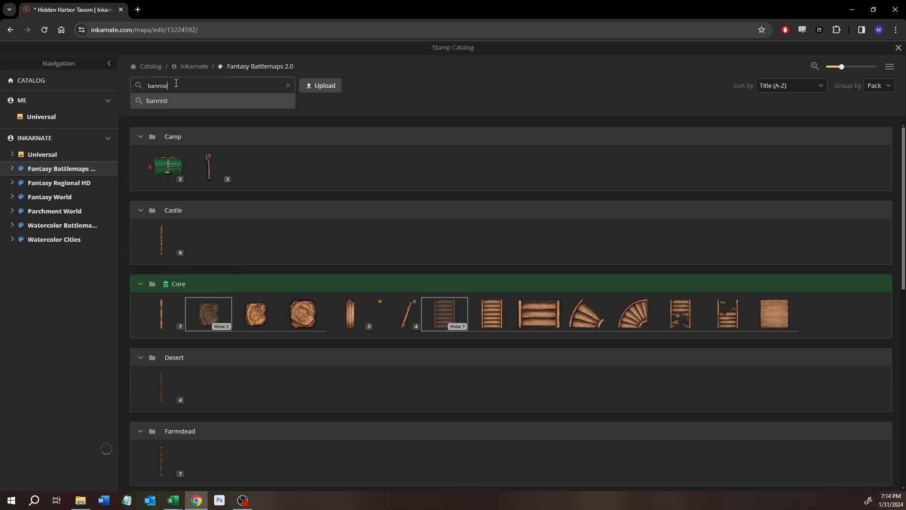
pyautogui.write('er')
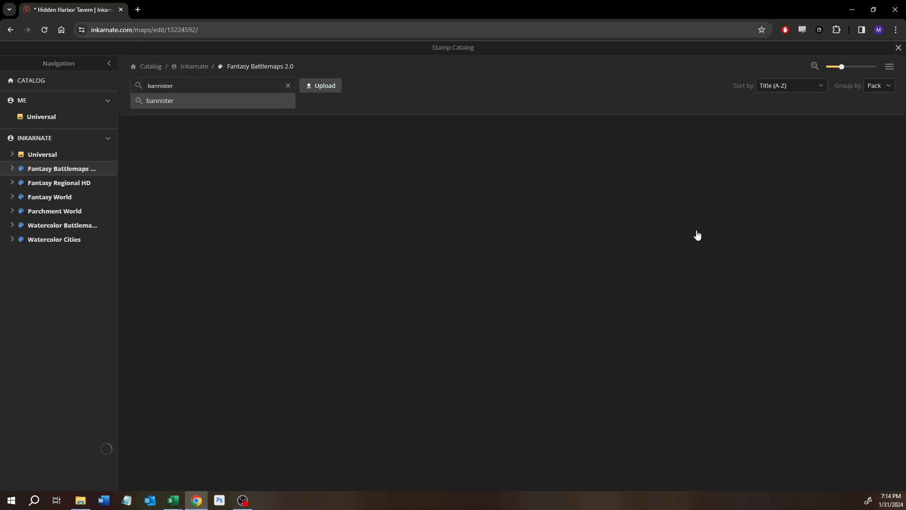
pyautogui.press('Escape')
# Choose the Hay Roof Beams stamp from the Tavern pack and place one beside the western staircase
pyautogui.moveTo(903, 138); pyautogui.dragTo(903, 475)
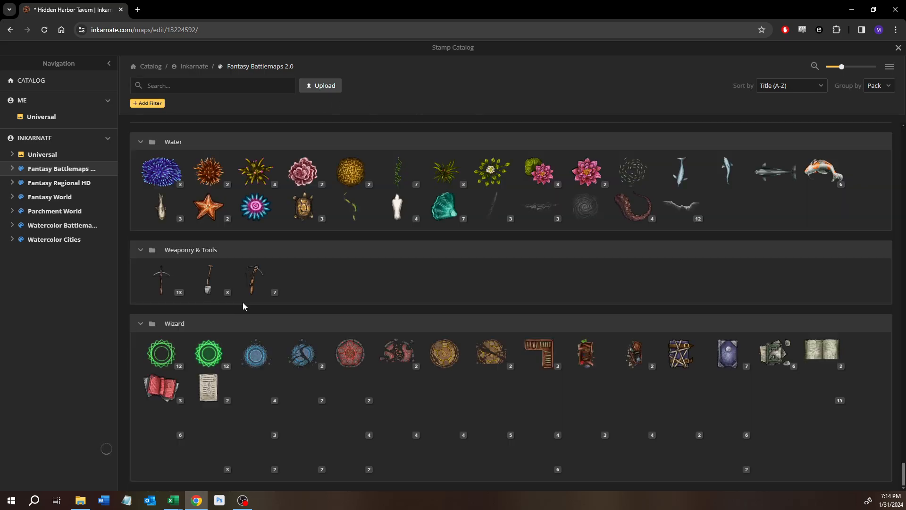
pyautogui.scroll(10, 243, 302)
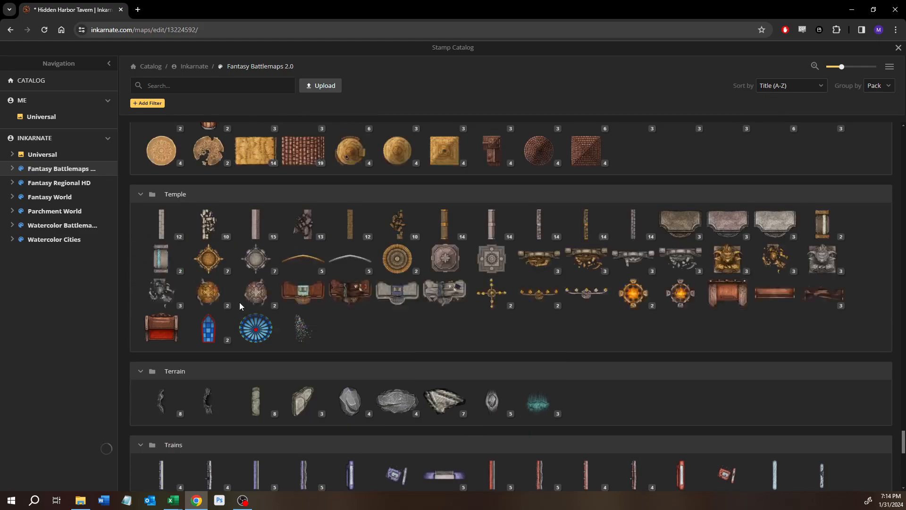
pyautogui.scroll(9, 239, 306)
pyautogui.scroll(-2, 239, 306)
pyautogui.scroll(-1, 238, 302)
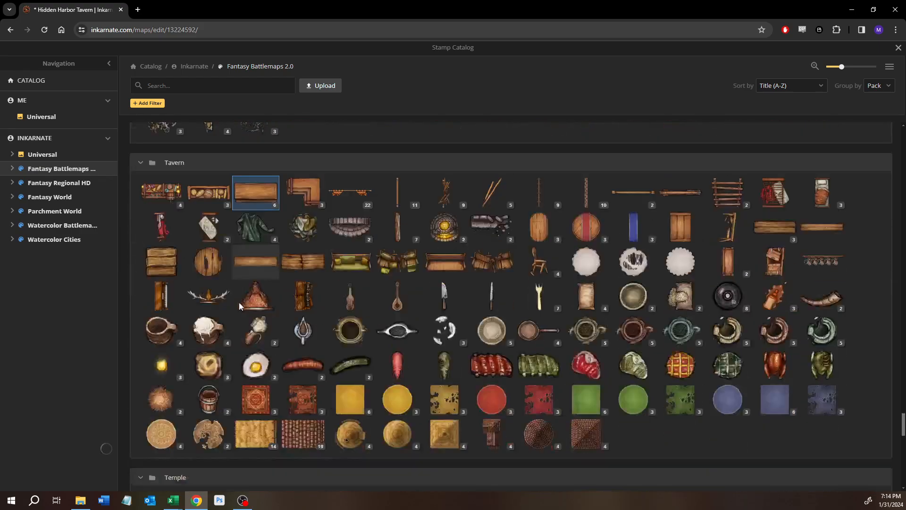
pyautogui.click(544, 196)
pyautogui.scroll(4, 244, 236)
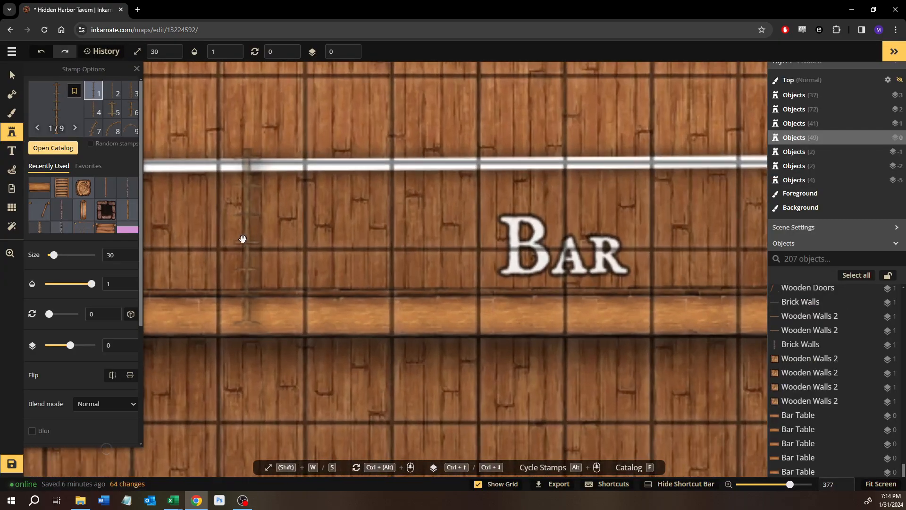
pyautogui.moveTo(243, 238); pyautogui.dragTo(570, 304)
pyautogui.scroll(1, 434, 257)
pyautogui.click(435, 255)
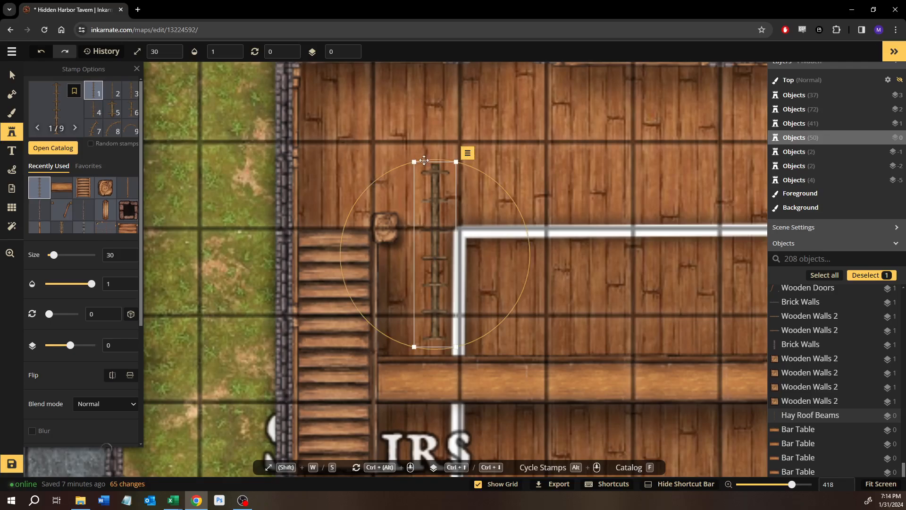
# Try the beam rotated 90 degrees next to the western stair post, and delete it
pyautogui.moveTo(430, 154); pyautogui.dragTo(574, 244)
pyautogui.moveTo(438, 230); pyautogui.dragTo(432, 229)
pyautogui.press('Delete')
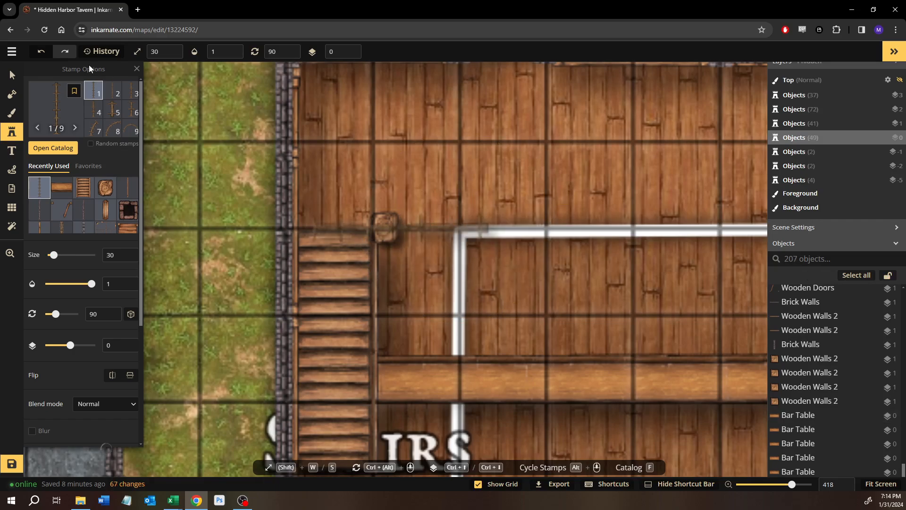
# Browse the Tavern, Desert, Core and Castle packs of the stamp catalog for a suitable railing
pyautogui.press('f')
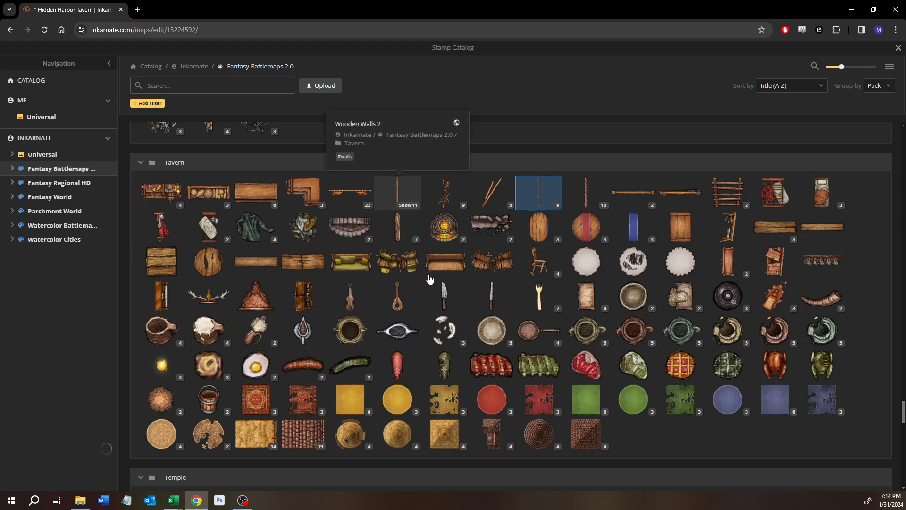
pyautogui.moveTo(381, 291)
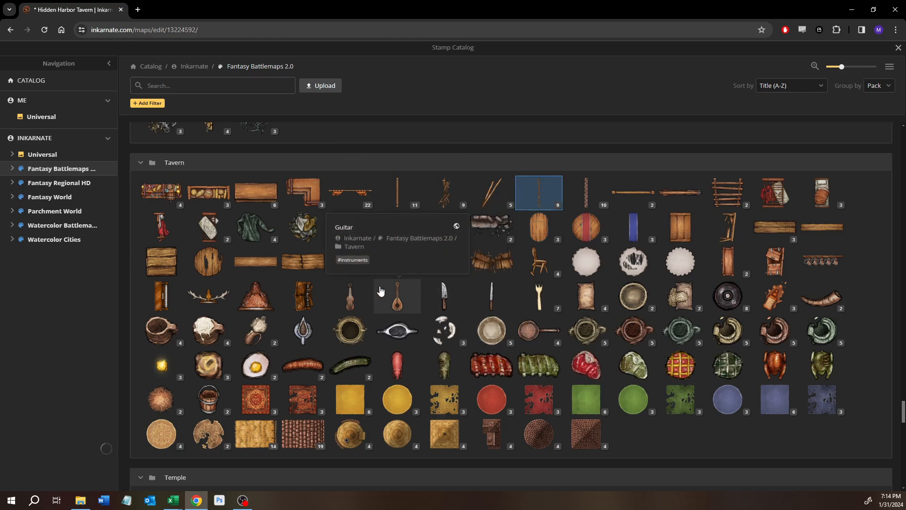
pyautogui.moveTo(400, 204)
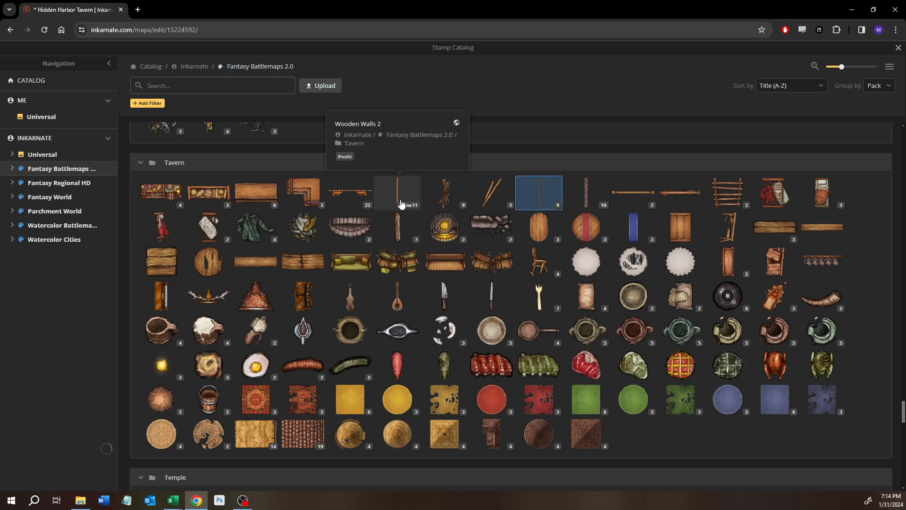
pyautogui.scroll(10, 403, 269)
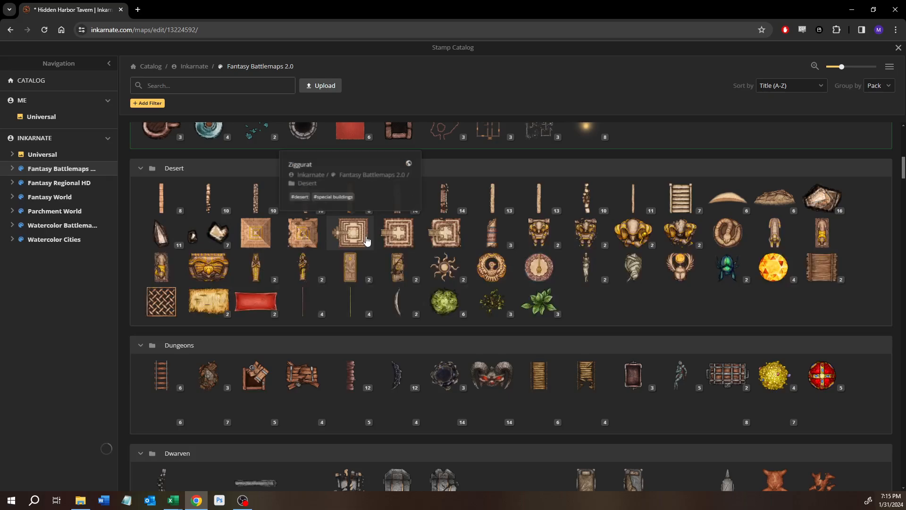
pyautogui.scroll(10, 351, 283)
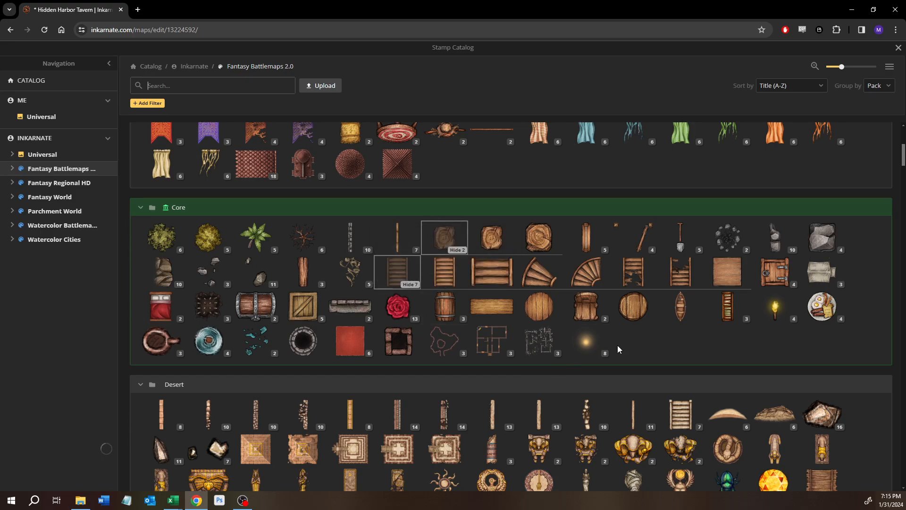
pyautogui.moveTo(395, 236)
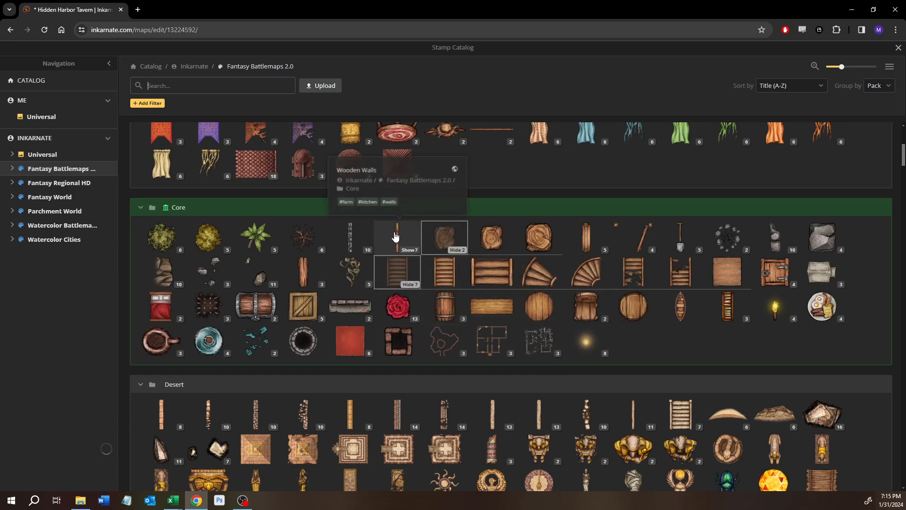
pyautogui.scroll(2, 383, 255)
pyautogui.scroll(2, 388, 246)
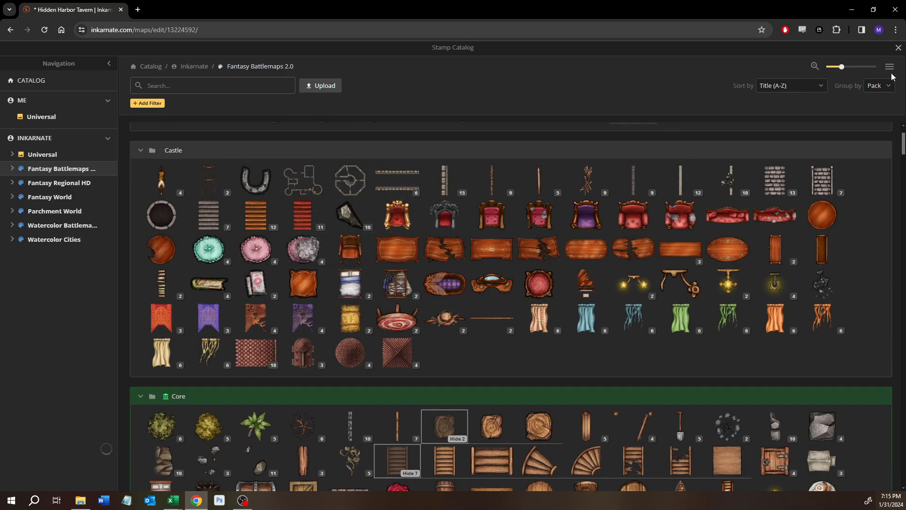
pyautogui.click(897, 48)
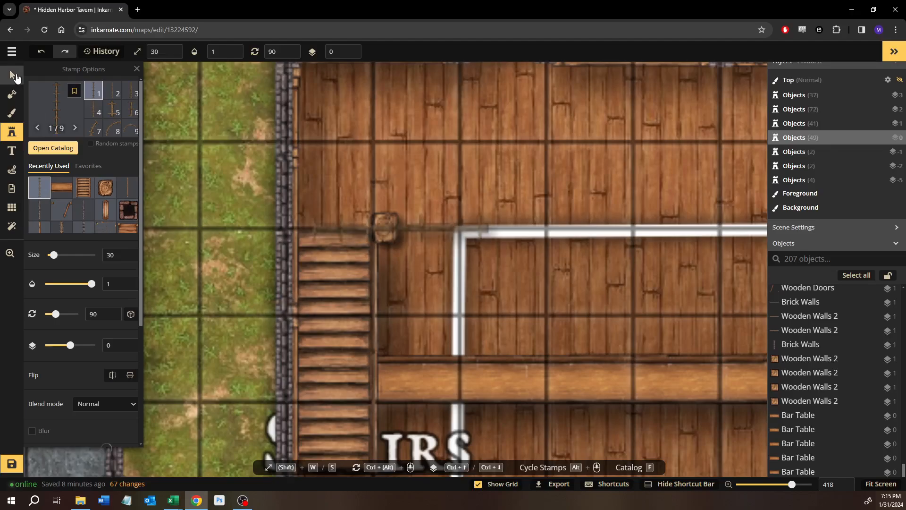
# Save the Hidden Harbor Tavern map and return to the maps overview
pyautogui.scroll(-5, 499, 190)
pyautogui.moveTo(580, 184); pyautogui.dragTo(368, 191)
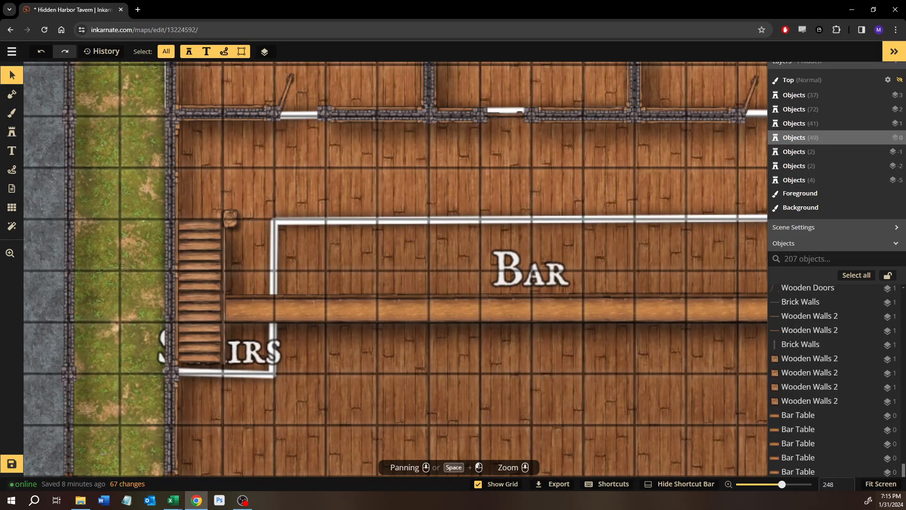
pyautogui.click(19, 467)
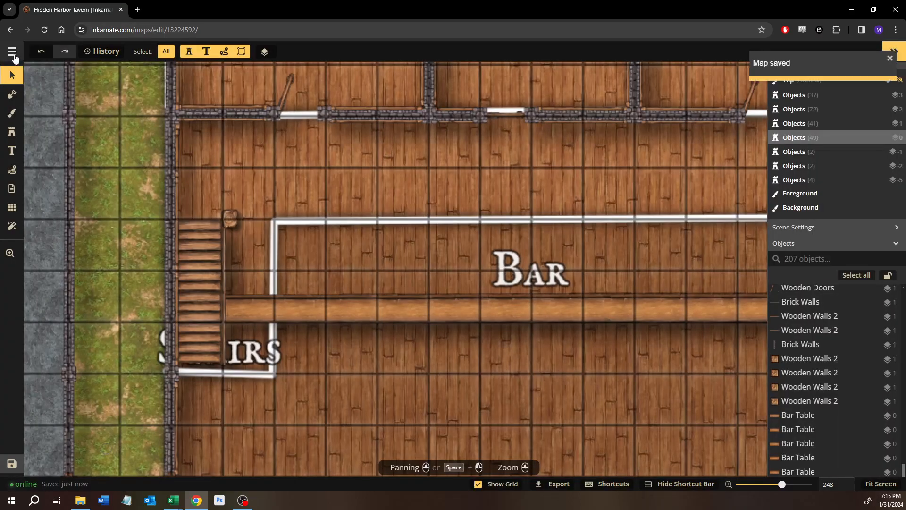
pyautogui.click(11, 51)
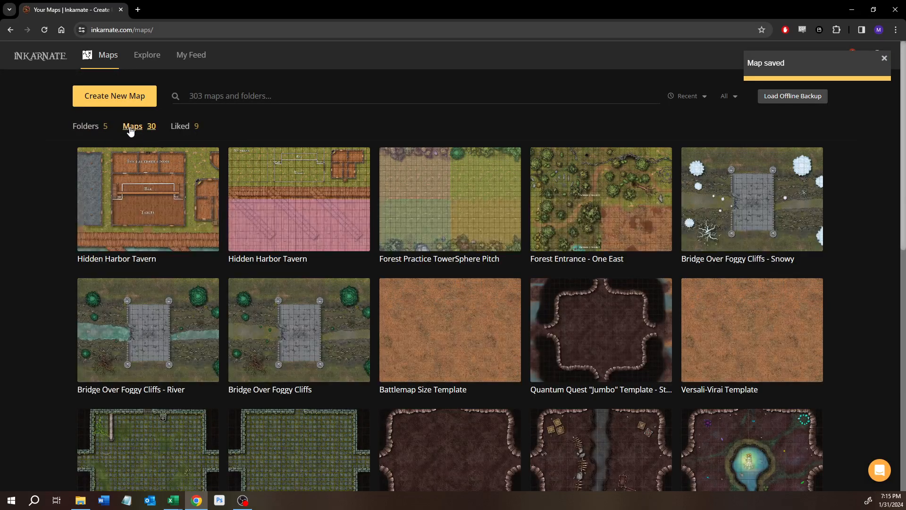
# Open the Patreon Posted folder, search for "king's" and open the King's Charter Floor 1 map page
pyautogui.click(87, 127)
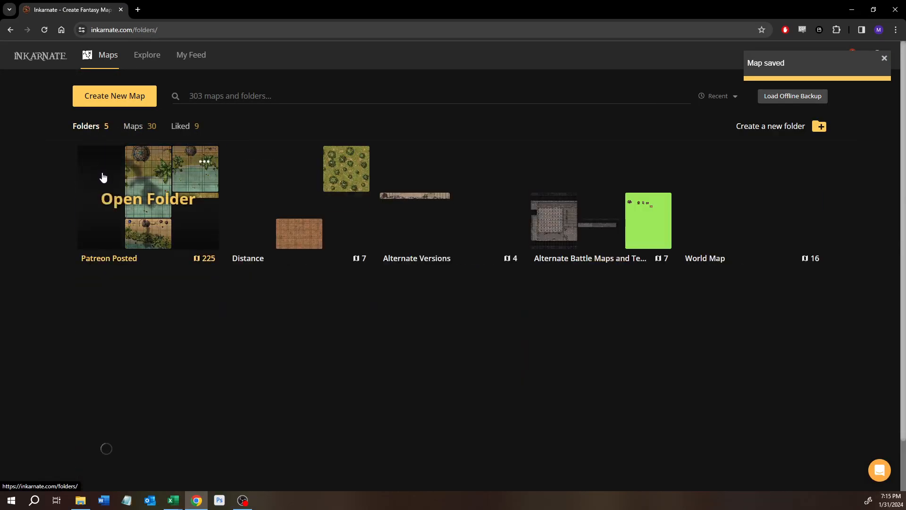
pyautogui.click(119, 240)
pyautogui.scroll(-10, 299, 252)
pyautogui.scroll(10, 312, 141)
pyautogui.click(307, 99)
pyautogui.write("king's")
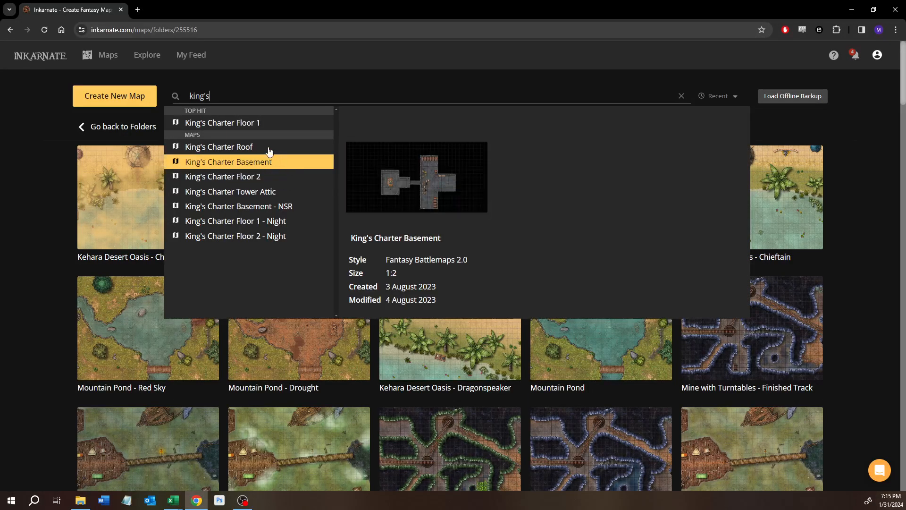
pyautogui.click(257, 123)
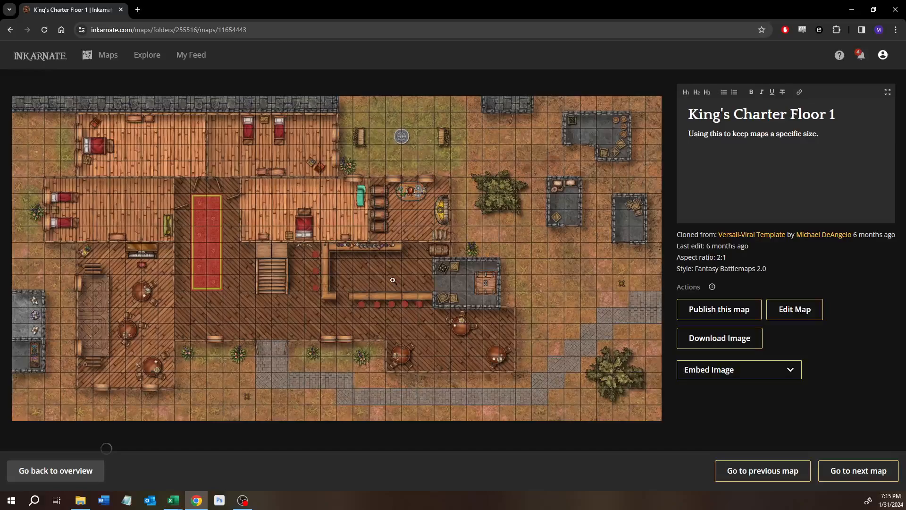
# Open King's Charter Floor 1 for editing and identify the railing stamp along the raised platform's edge
pyautogui.click(795, 310)
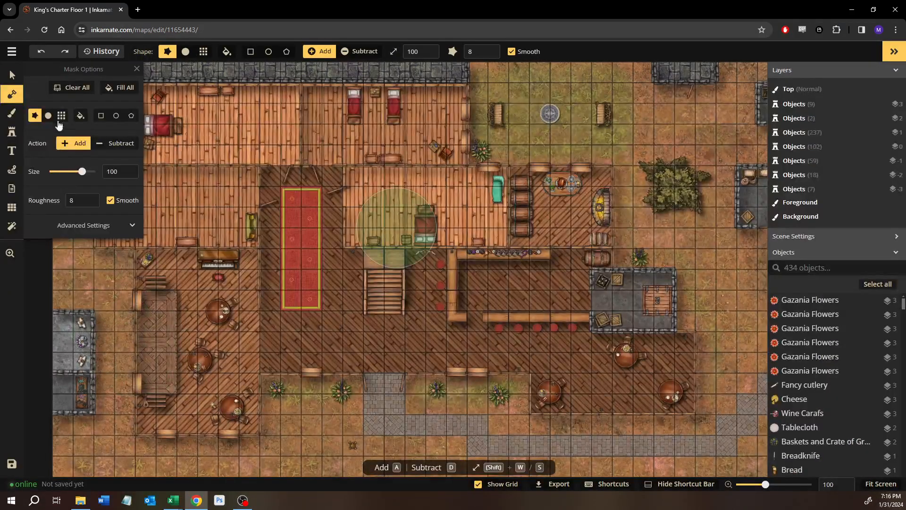
pyautogui.click(15, 76)
pyautogui.scroll(6, 166, 324)
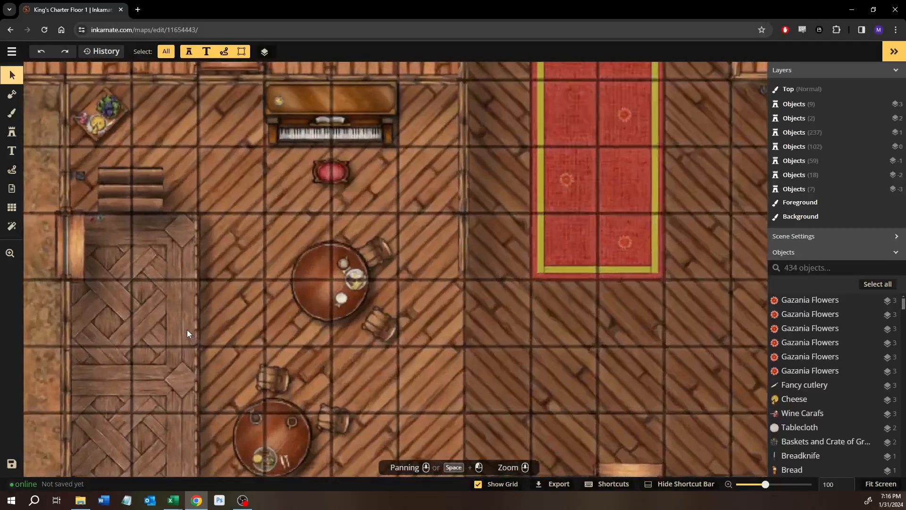
pyautogui.scroll(10, 187, 332)
pyautogui.click(213, 289)
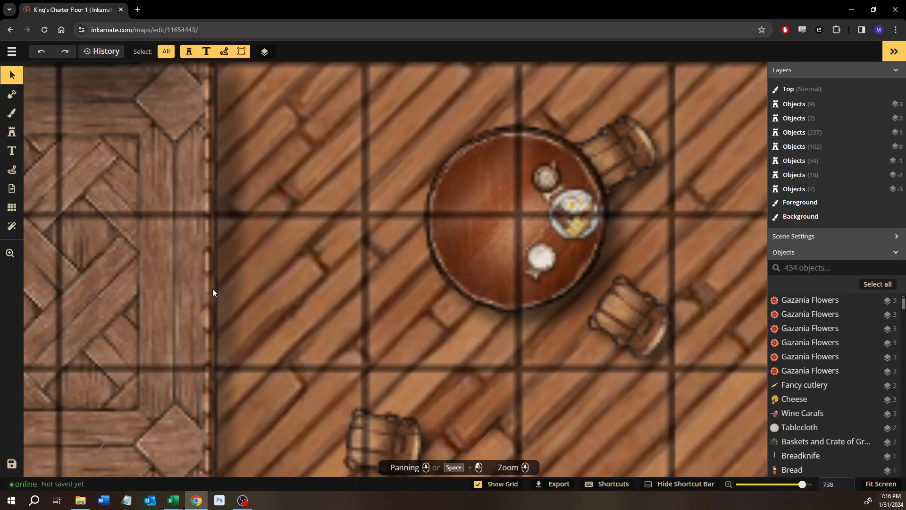
pyautogui.scroll(-7, 848, 384)
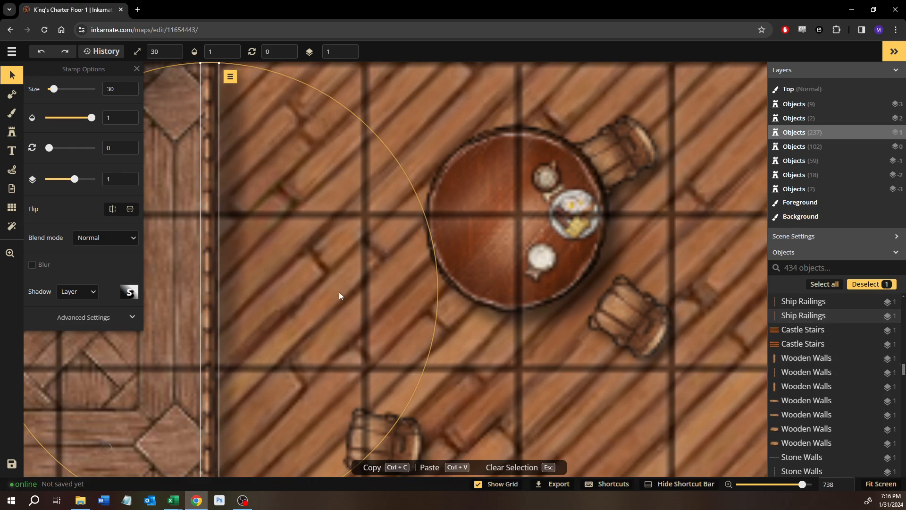
pyautogui.moveTo(327, 286); pyautogui.dragTo(513, 315)
pyautogui.scroll(-5, 486, 354)
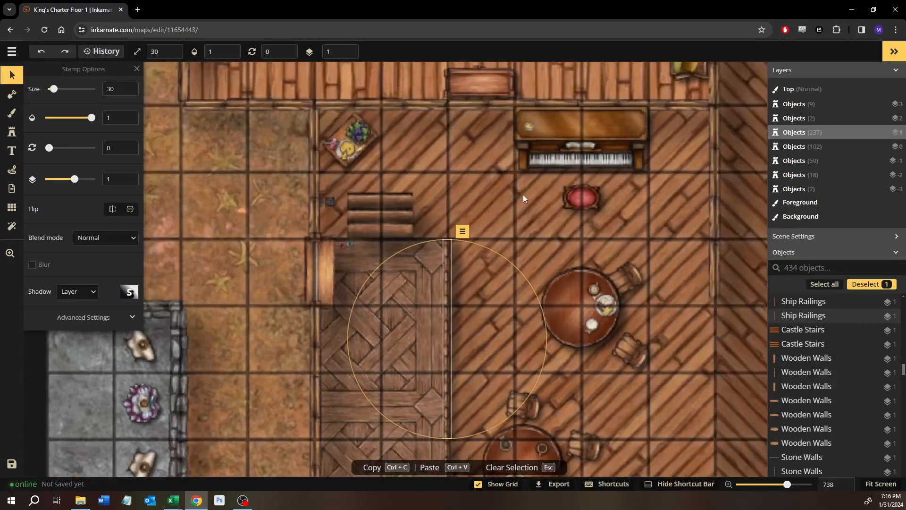
pyautogui.press('Escape')
# Leave King's Charter Floor 1 and reopen the Hidden Harbor Tavern map from the list of maps
pyautogui.click(11, 52)
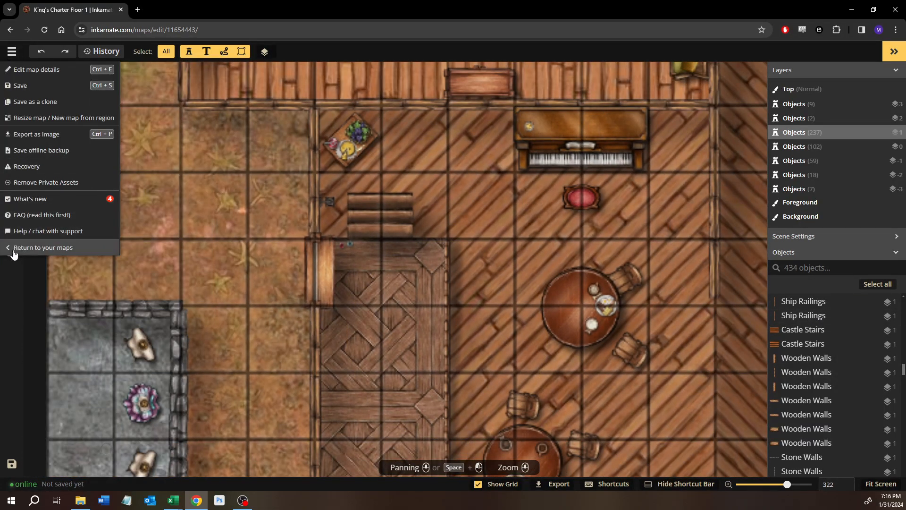
pyautogui.click(33, 248)
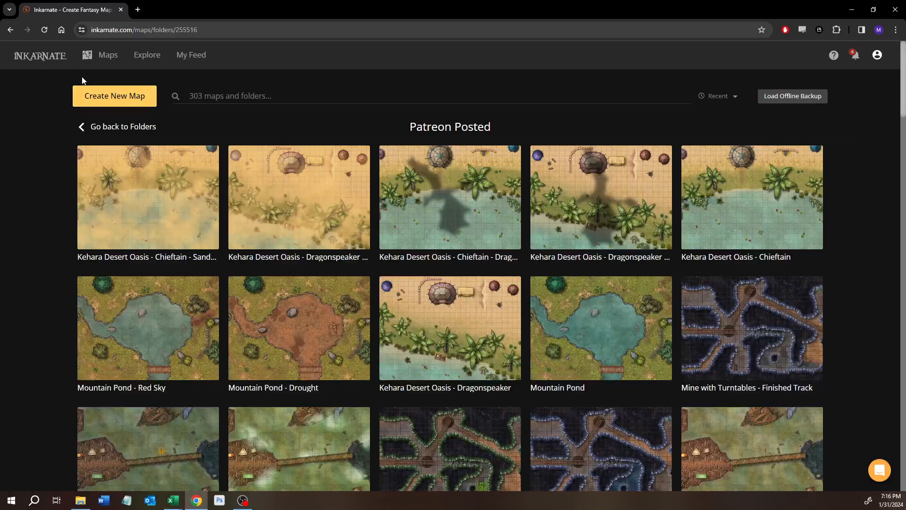
pyautogui.click(104, 131)
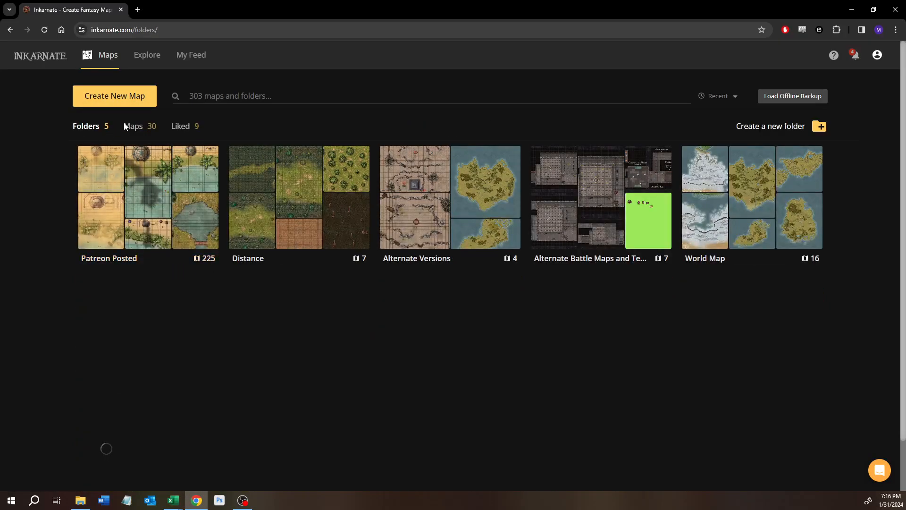
pyautogui.click(133, 128)
pyautogui.click(130, 206)
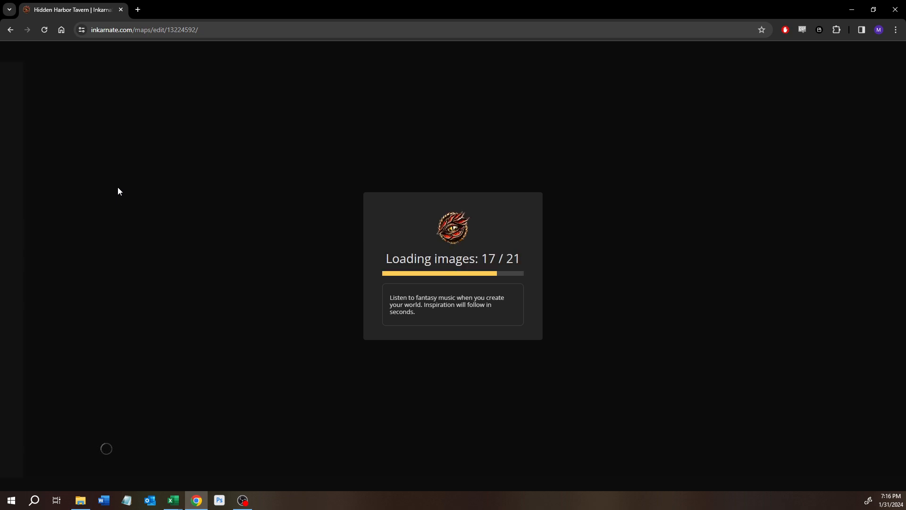
# Search the Fantasy Battlemaps 2.0 stamp catalog for "railing"
pyautogui.scroll(4, 354, 193)
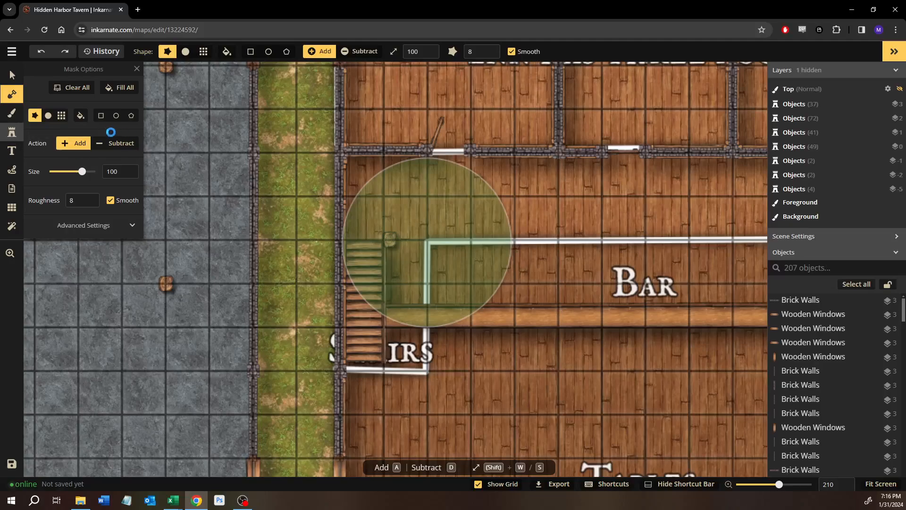
pyautogui.click(59, 150)
pyautogui.write('sip alin')
pyautogui.press('BackSpace')
pyautogui.press('BackSpace')
pyautogui.press('BackSpace')
pyautogui.press('BackSpace')
pyautogui.press('BackSpace')
pyautogui.press('BackSpace')
pyautogui.press('BackSpace')
pyautogui.press('BackSpace')
pyautogui.write('railing')
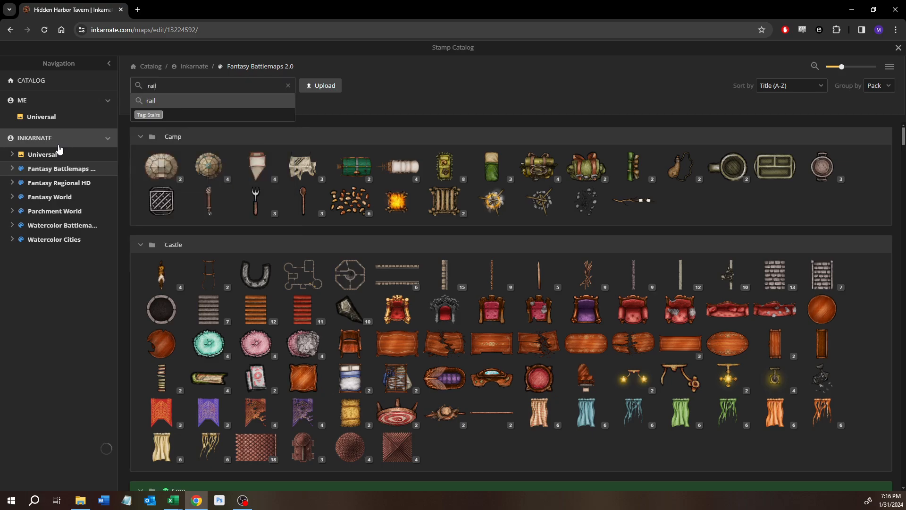
pyautogui.press('Return')
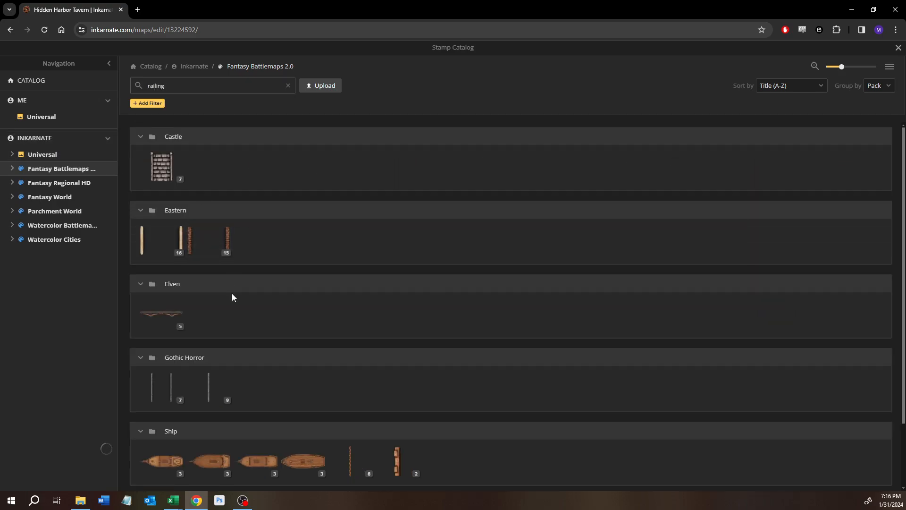
# Choose the Ship Railings stamp from the Ship pack and place one at size 30 near the western stair post
pyautogui.scroll(-1, 231, 293)
pyautogui.scroll(-1, 231, 293)
pyautogui.moveTo(339, 376)
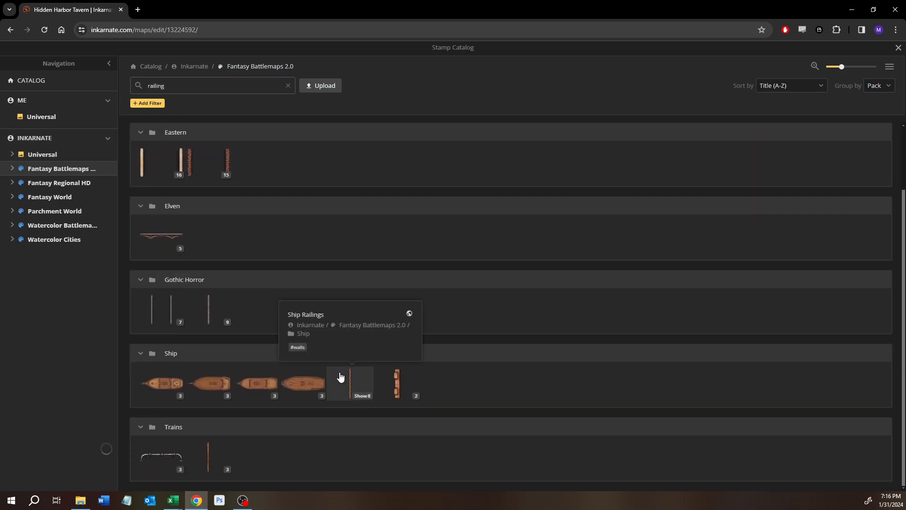
pyautogui.click(339, 372)
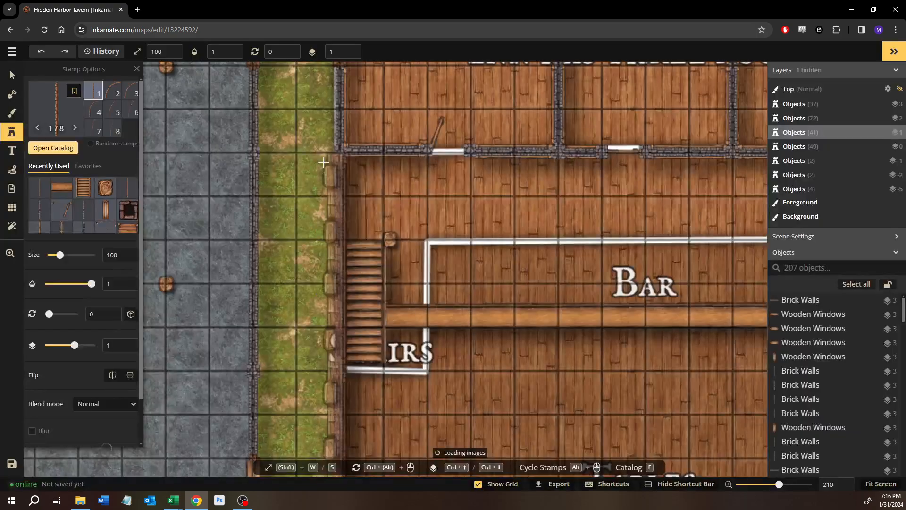
pyautogui.scroll(2, 330, 284)
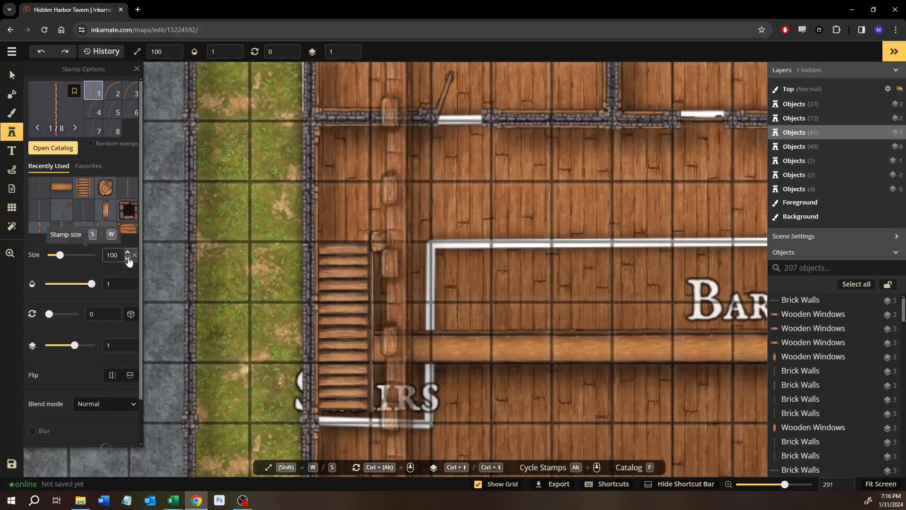
pyautogui.doubleClick(128, 259)
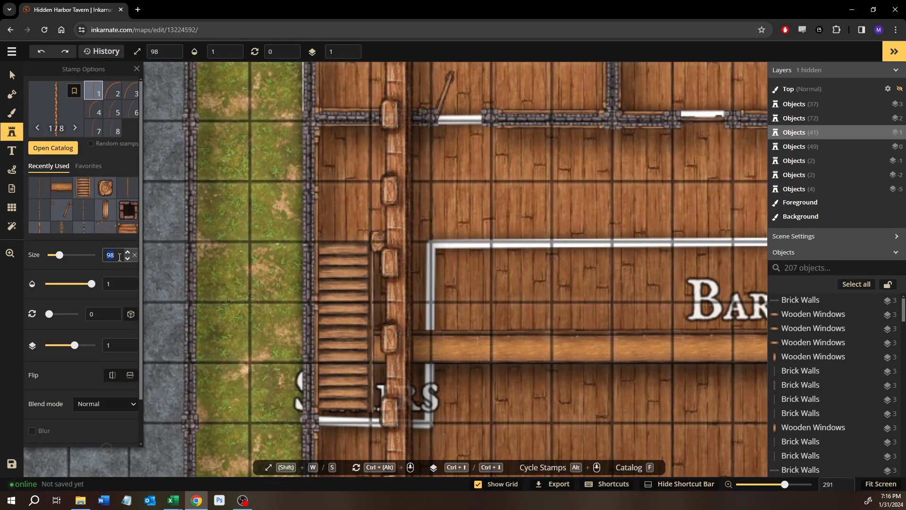
pyautogui.write('30')
pyautogui.click(426, 241)
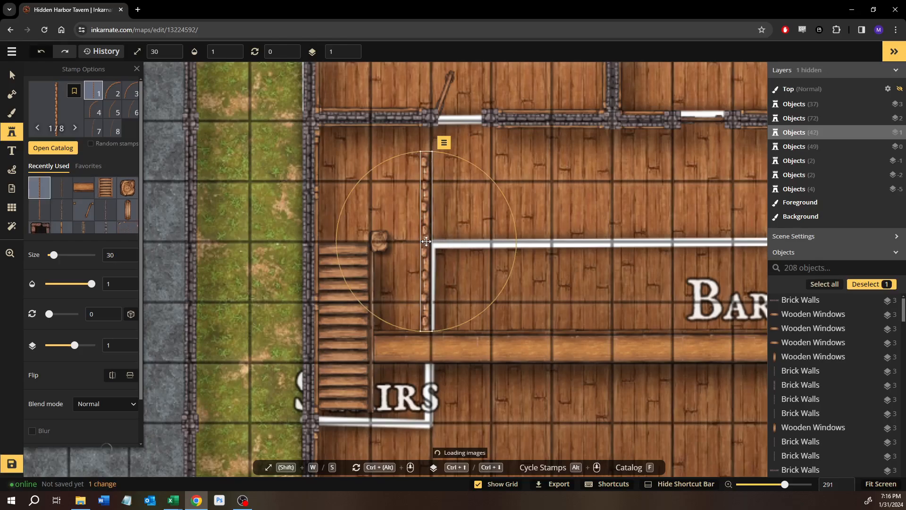
# Rotate the railing to 90 degrees and align its end with the western stair post along the bar's upper outline
pyautogui.scroll(3, 426, 241)
pyautogui.moveTo(402, 112); pyautogui.dragTo(614, 204)
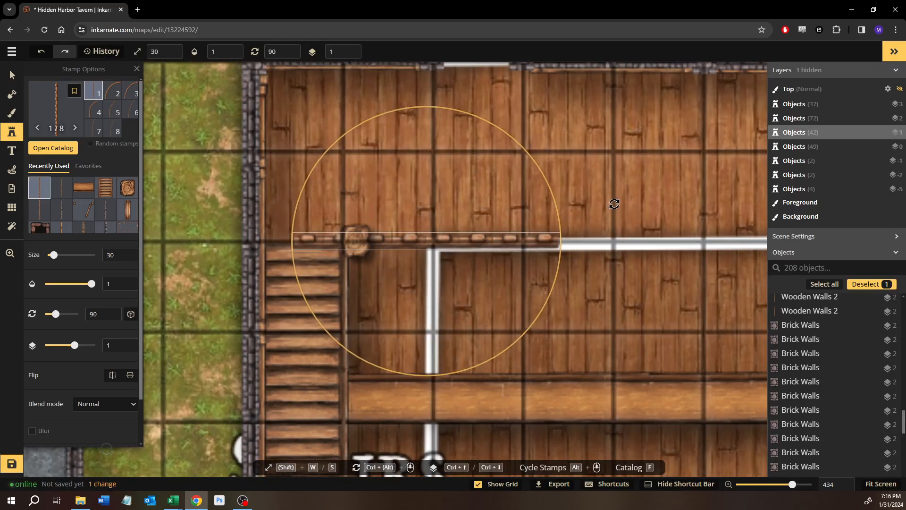
pyautogui.moveTo(480, 241)
pyautogui.mouseDown()
pyautogui.moveTo(504, 243)
pyautogui.moveTo(486, 241)
pyautogui.mouseUp()
pyautogui.press('Right')
pyautogui.press('Right')
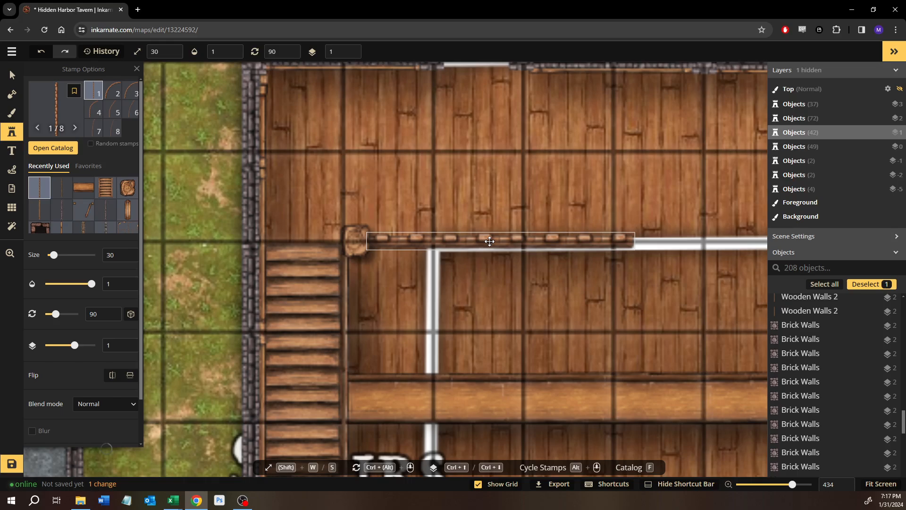
# Place a second Ship Railings stamp end to end with the first along the bar's upper outline
pyautogui.moveTo(414, 272); pyautogui.dragTo(0, 249)
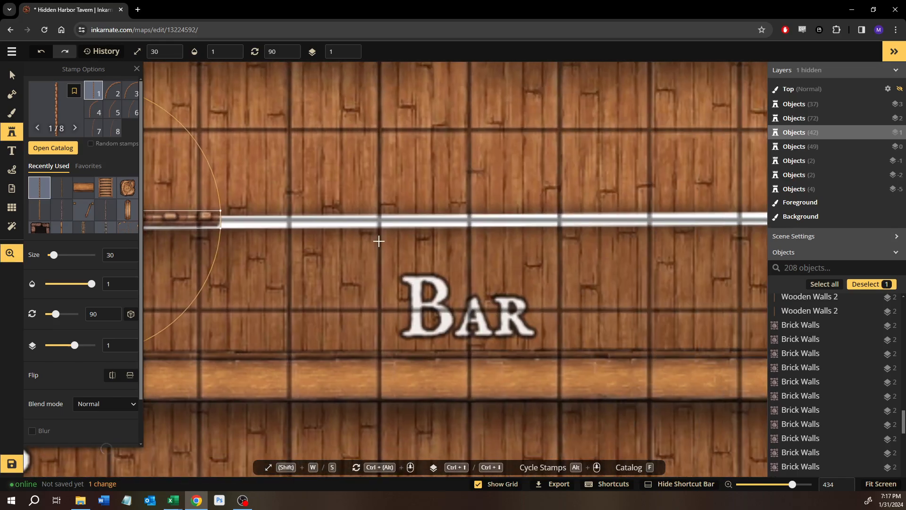
pyautogui.click(349, 218)
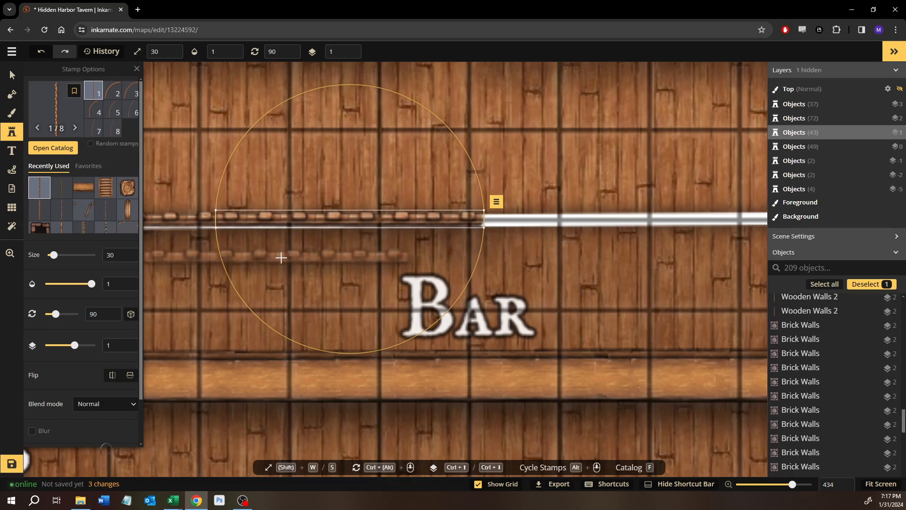
# Place two more Ship Railings stamps end to end along the bar's upper outline to complete the row to the eastern stair post
pyautogui.click(612, 218)
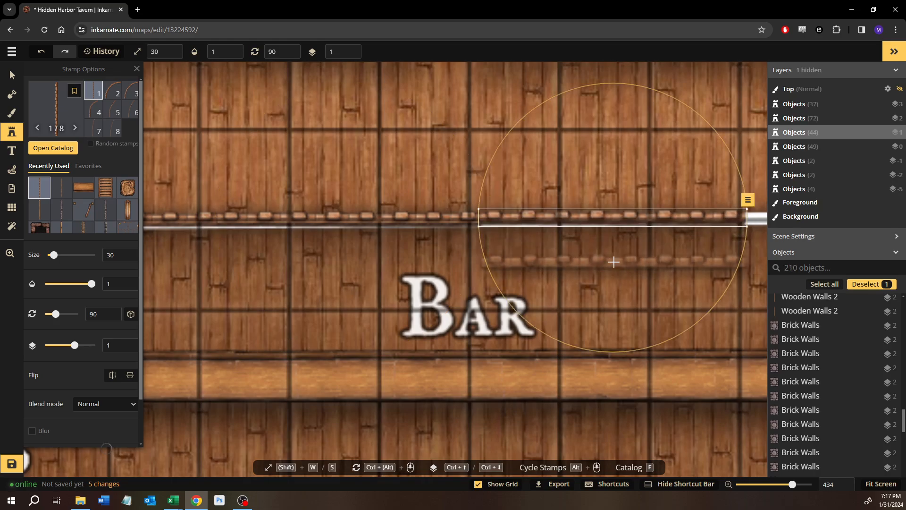
pyautogui.moveTo(622, 269); pyautogui.dragTo(180, 258)
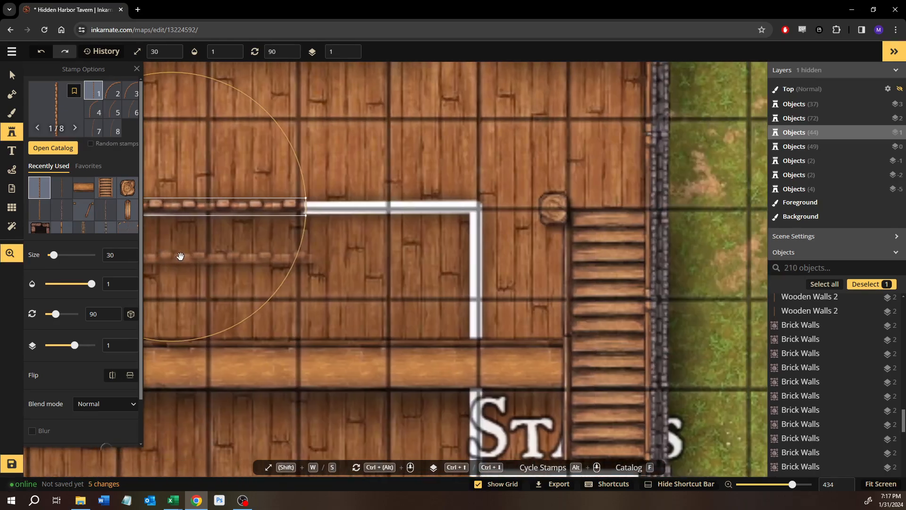
pyautogui.click(436, 205)
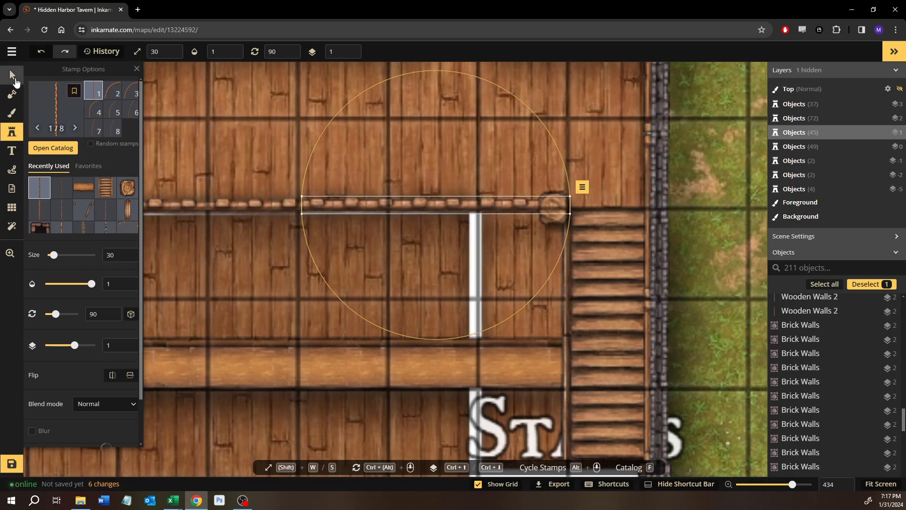
pyautogui.click(14, 78)
pyautogui.click(239, 164)
pyautogui.scroll(-3, 239, 165)
pyautogui.moveTo(132, 240); pyautogui.dragTo(450, 276)
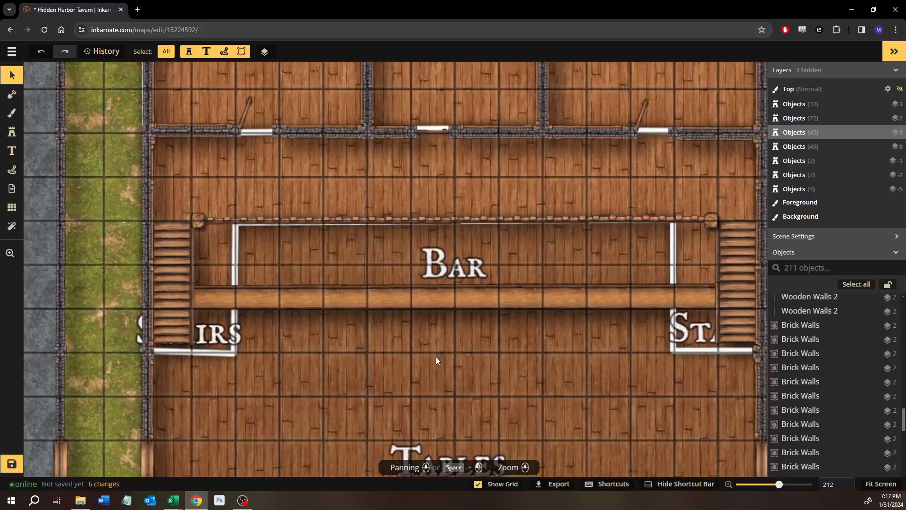
pyautogui.scroll(-3, 435, 356)
pyautogui.scroll(4, 458, 330)
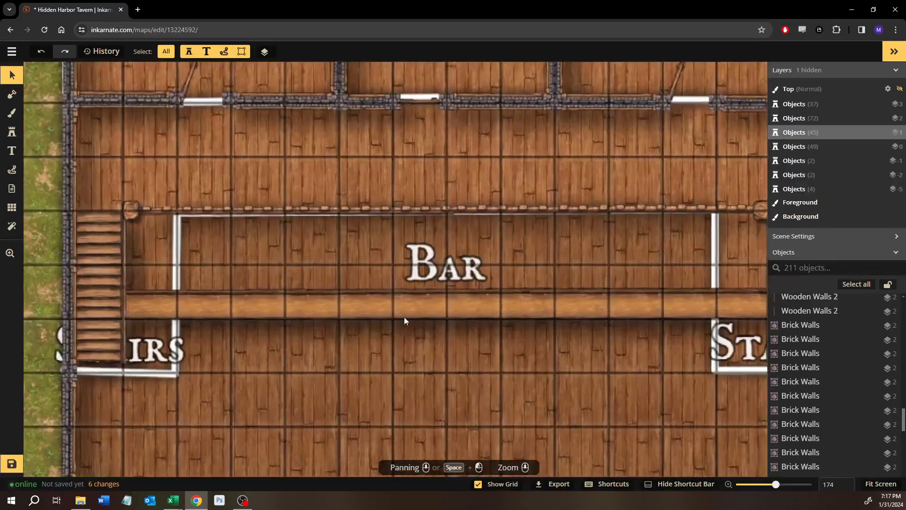
pyautogui.scroll(6, 315, 229)
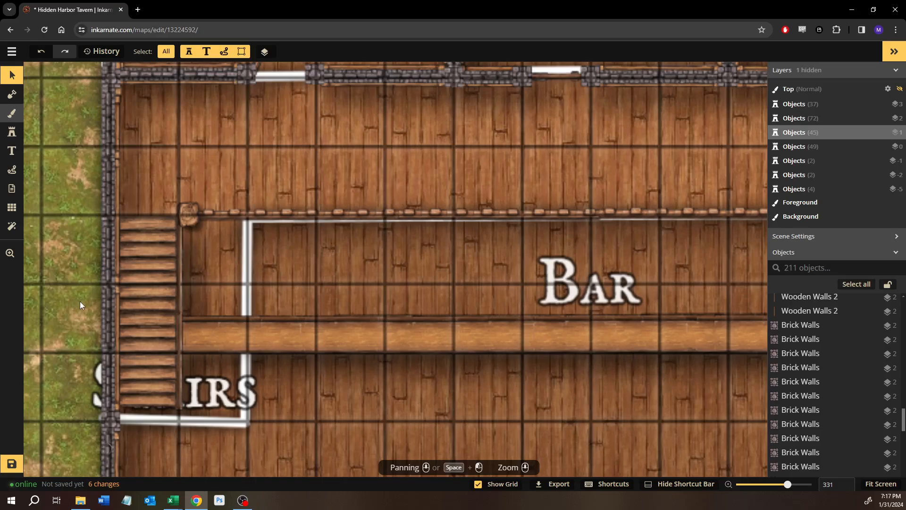
# Set up a circular brush of size 10 with solid black color (000000) and 0.2 opacity
pyautogui.press('b')
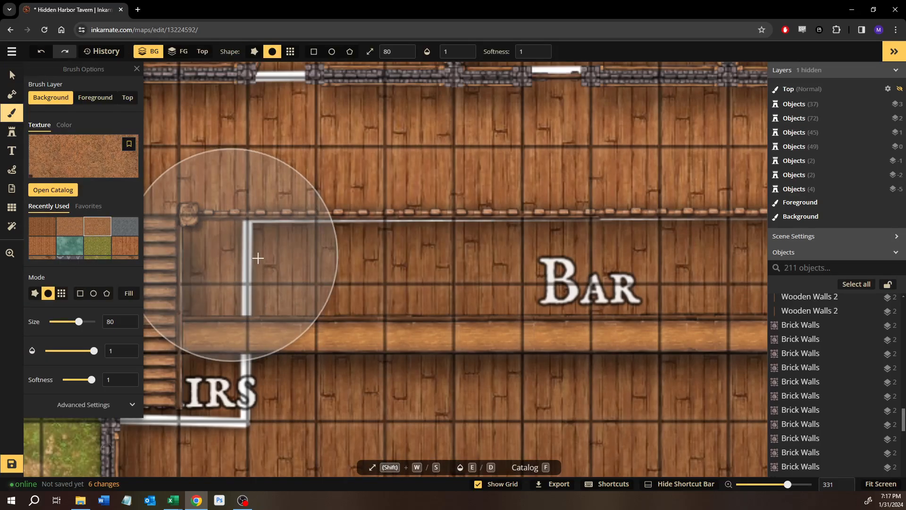
pyautogui.hotkey('shift', 's')
pyautogui.hotkey('shift', 's')
pyautogui.hotkey('shift', 's')
pyautogui.hotkey('shift', 's')
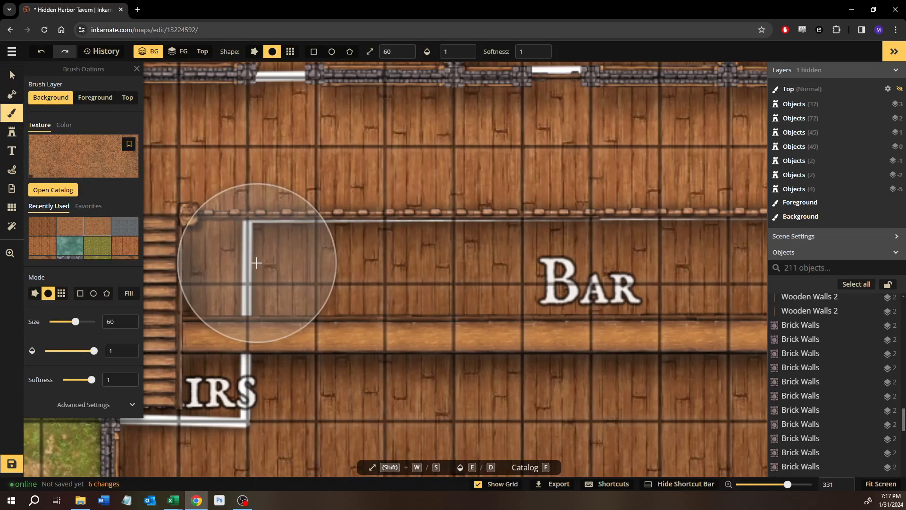
pyautogui.hotkey('shift', 's')
pyautogui.hotkey('shift', 's')
pyautogui.hotkey('shift', 's')
pyautogui.hotkey('shift', 's')
pyautogui.hotkey('shift', 's')
pyautogui.hotkey('shift', 's')
pyautogui.hotkey('shift', 's')
pyautogui.hotkey('shift', 's')
pyautogui.hotkey('shift', 's')
pyautogui.hotkey('shift', 's')
pyautogui.click(58, 125)
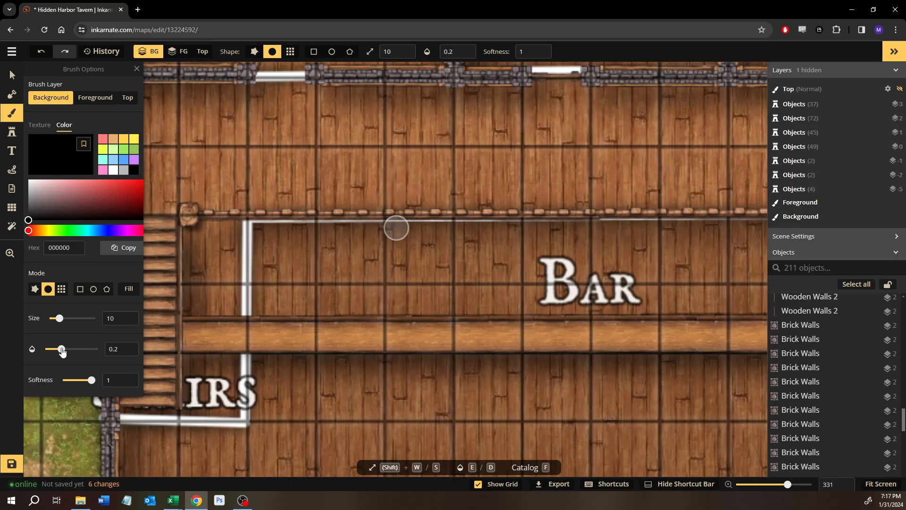
# Target the Foreground layer with the brush and paint a soft black shadow just below the railing beside the western stair post
pyautogui.scroll(5, 197, 248)
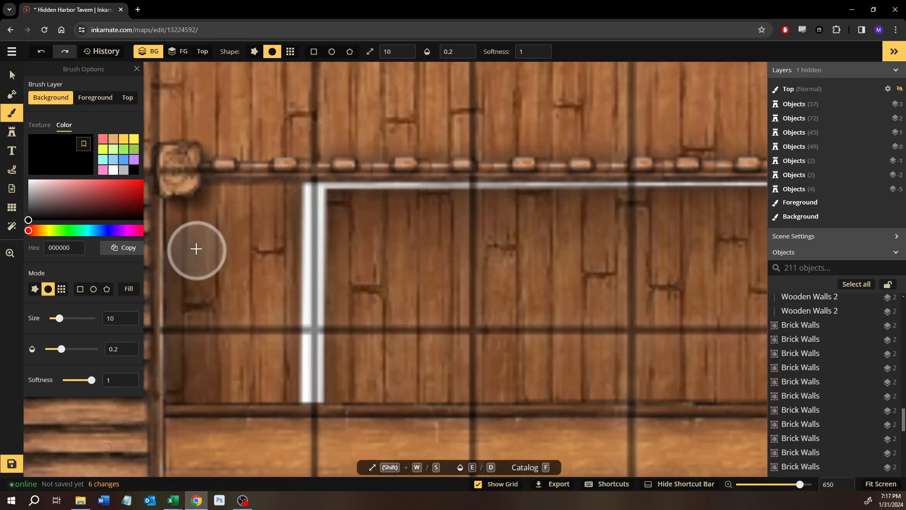
pyautogui.scroll(2, 203, 243)
pyautogui.press('space')
pyautogui.moveTo(230, 197); pyautogui.dragTo(343, 258)
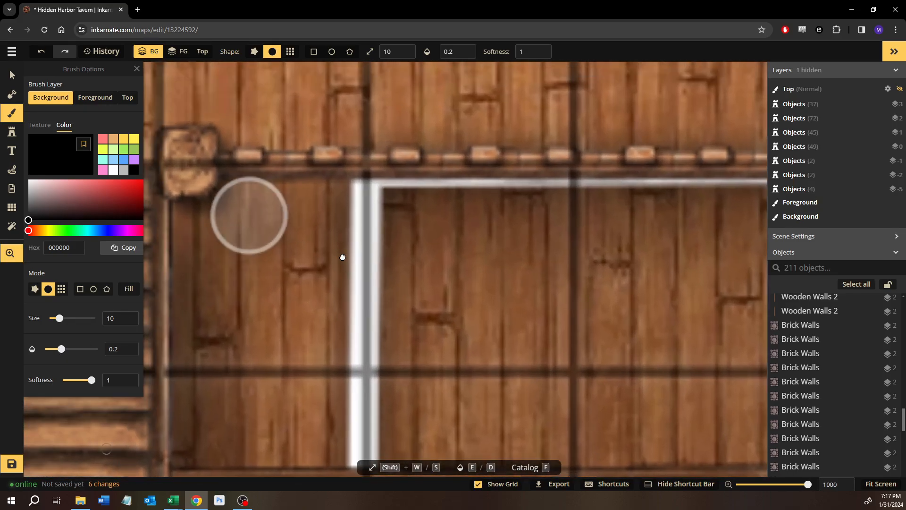
pyautogui.moveTo(339, 203); pyautogui.dragTo(334, 197)
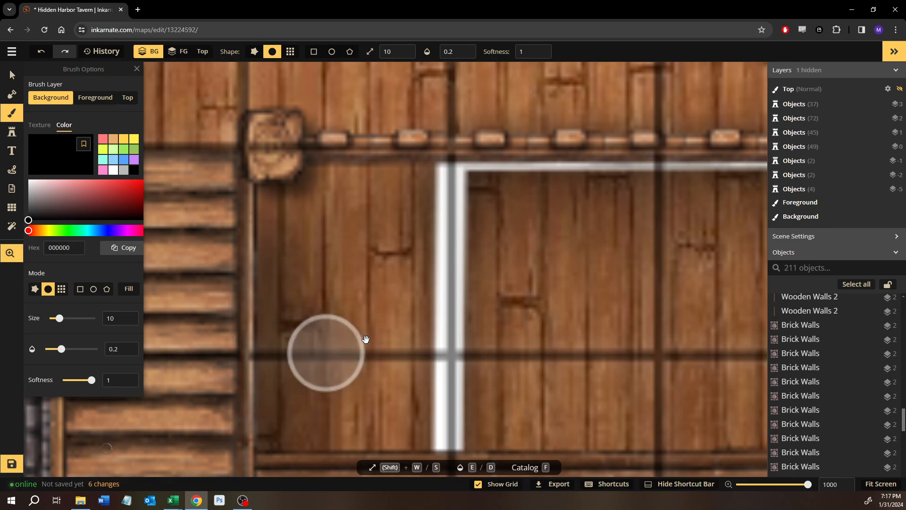
pyautogui.scroll(-1, 362, 341)
pyautogui.scroll(-8, 417, 359)
pyautogui.press('space')
pyautogui.moveTo(646, 359); pyautogui.dragTo(506, 356)
pyautogui.scroll(2, 356, 313)
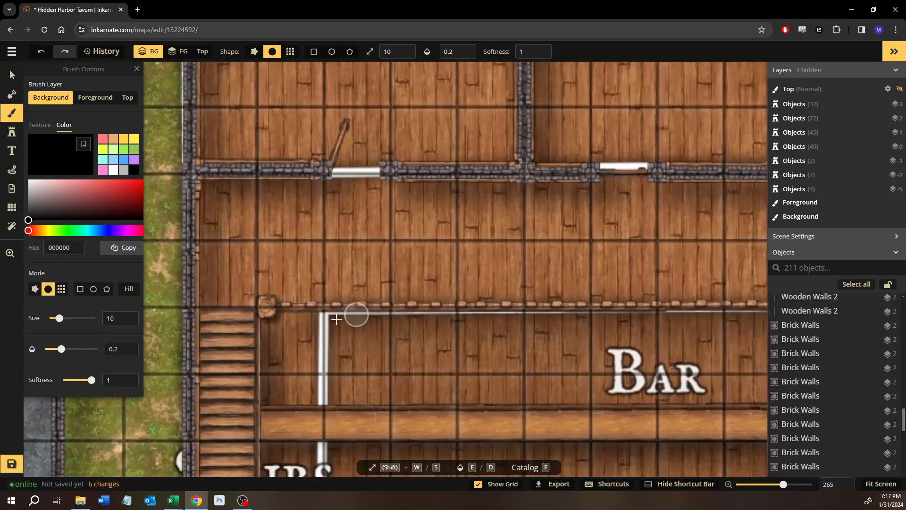
pyautogui.scroll(6, 295, 327)
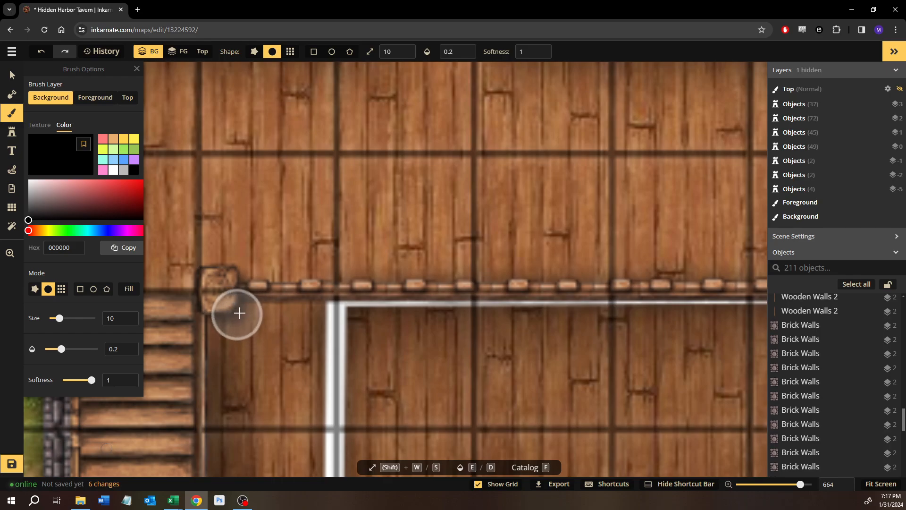
pyautogui.click(338, 312)
pyautogui.click(103, 101)
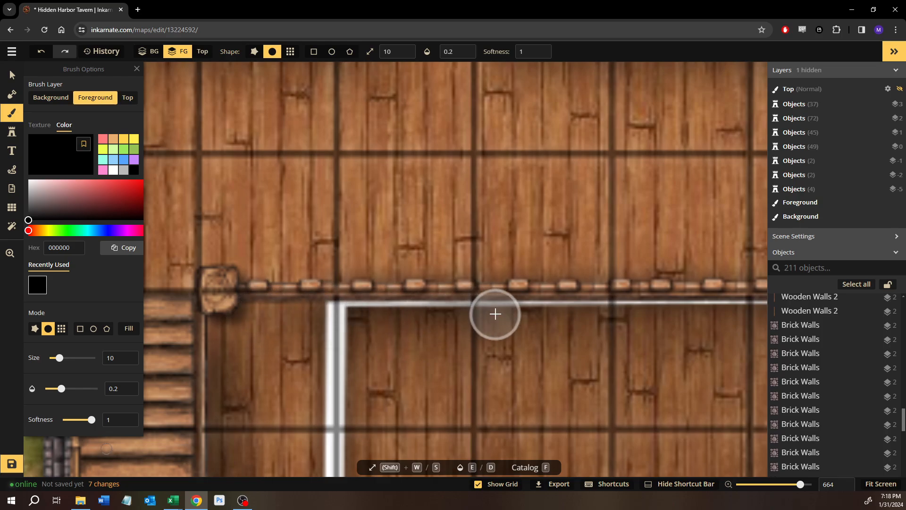
pyautogui.moveTo(479, 308)
pyautogui.mouseDown()
pyautogui.moveTo(203, 300)
pyautogui.moveTo(268, 310)
pyautogui.moveTo(494, 308)
pyautogui.moveTo(221, 299)
pyautogui.mouseUp()
# Try shading along the railing's upper edge beside the western stair post and undo the last four brush strokes
pyautogui.moveTo(236, 273)
pyautogui.mouseDown()
pyautogui.moveTo(455, 279)
pyautogui.moveTo(242, 274)
pyautogui.mouseUp()
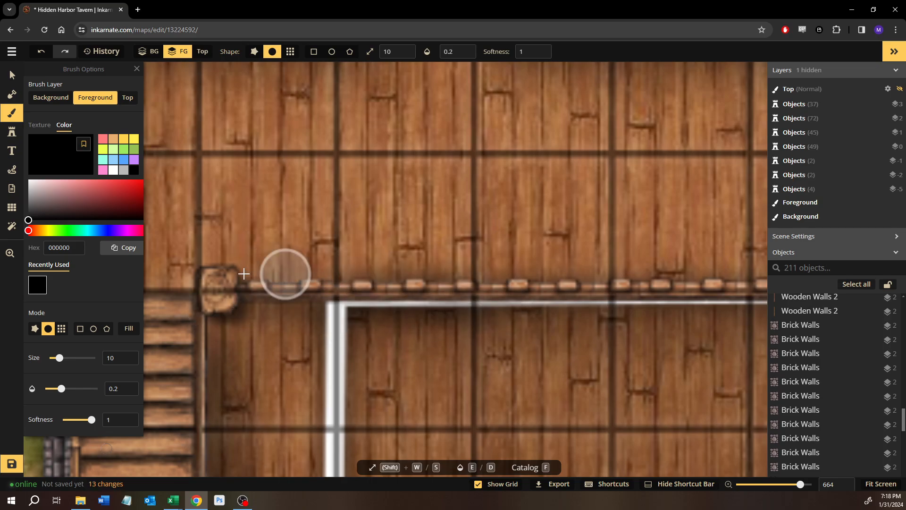
pyautogui.hotkey('ctrl', 'z')
pyautogui.hotkey('ctrl', 'z')
pyautogui.hotkey('ctrl', 'z')
pyautogui.hotkey('ctrl', 'z')
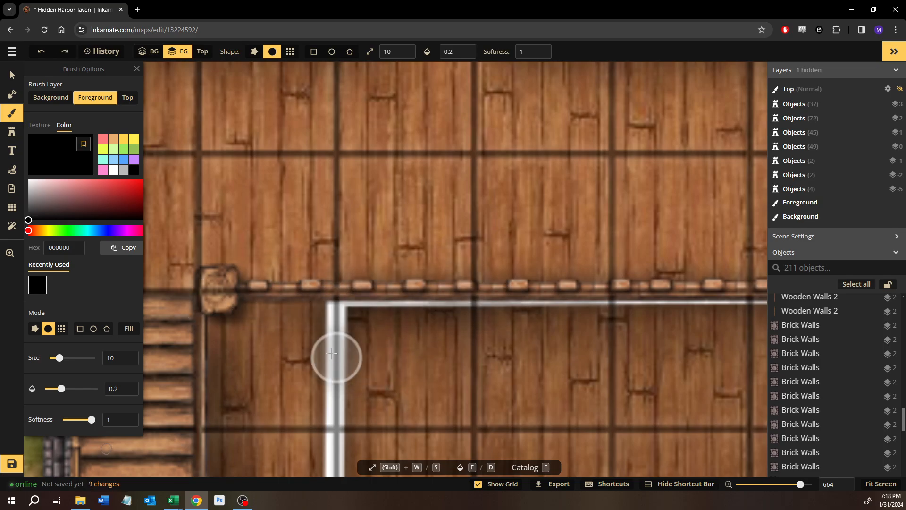
# Try an unsnapped black rectangle at 0.2 opacity as a shadow under the whole railing between the stair posts, and undo it
pyautogui.scroll(-5, 317, 365)
pyautogui.moveTo(354, 368); pyautogui.dragTo(245, 304)
pyautogui.scroll(-2, 212, 308)
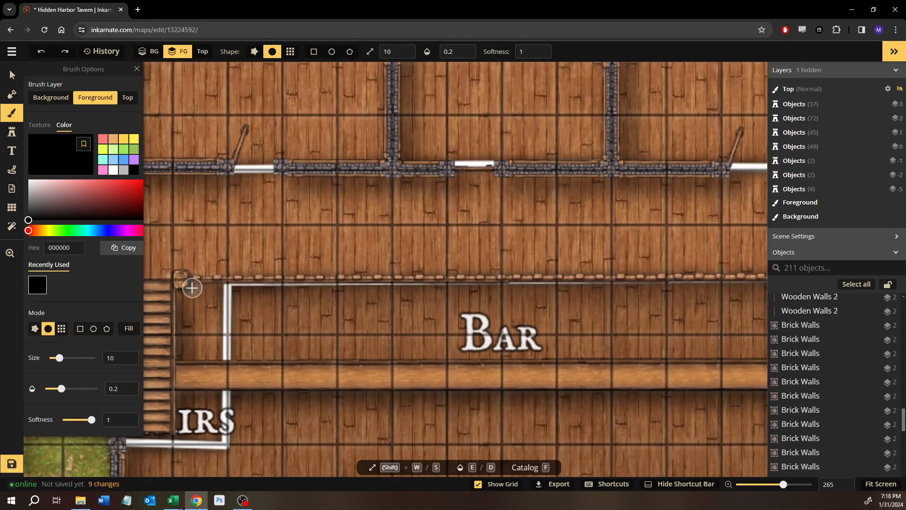
pyautogui.click(80, 328)
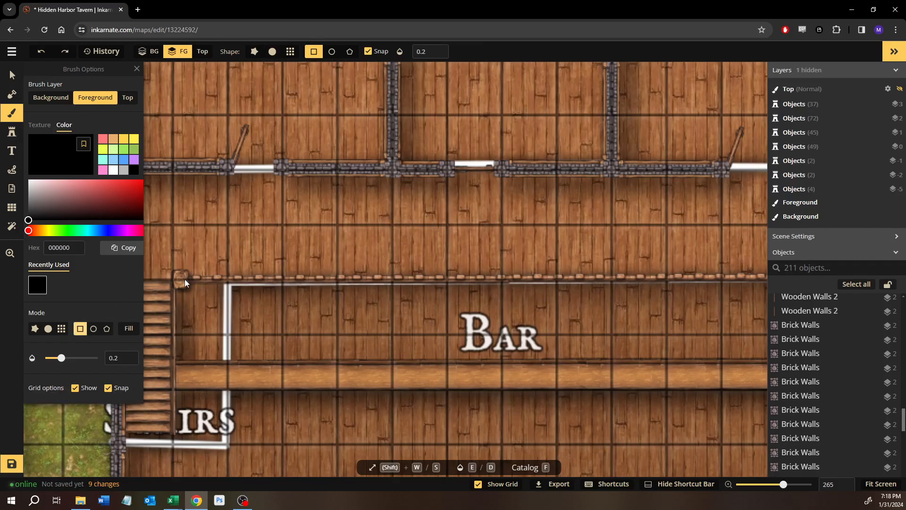
pyautogui.scroll(2, 185, 279)
pyautogui.scroll(2, 199, 277)
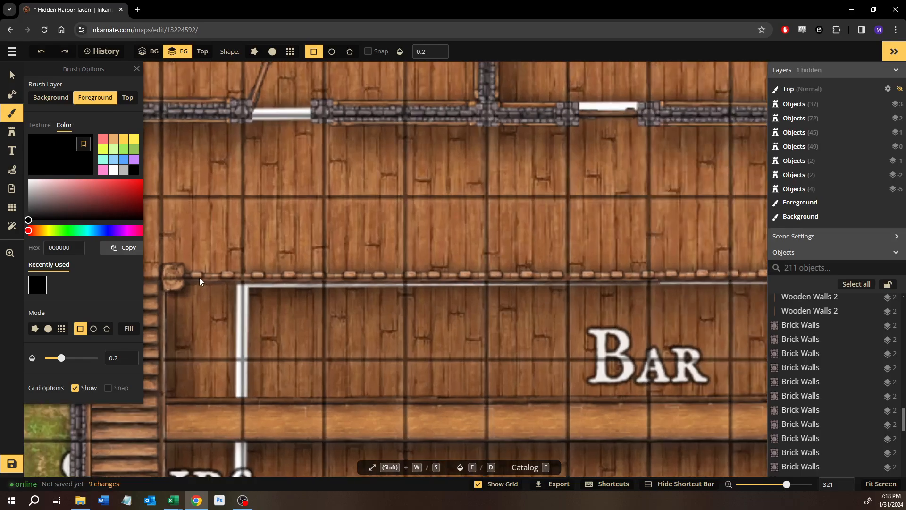
pyautogui.moveTo(177, 274)
pyautogui.mouseDown()
pyautogui.moveTo(612, 303)
pyautogui.moveTo(678, 285)
pyautogui.moveTo(873, 287)
pyautogui.moveTo(552, 294)
pyautogui.mouseUp()
pyautogui.scroll(-3, 492, 345)
pyautogui.moveTo(350, 340); pyautogui.dragTo(204, 319)
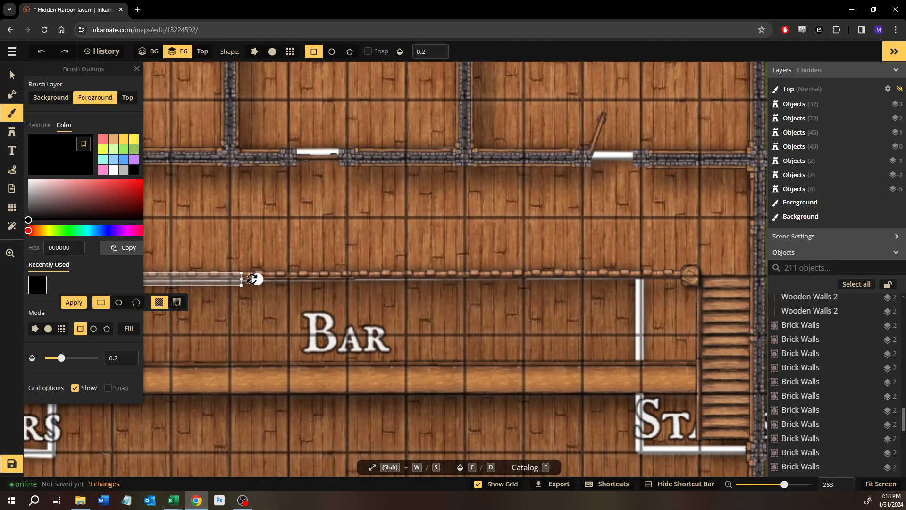
pyautogui.moveTo(242, 279); pyautogui.dragTo(691, 280)
pyautogui.moveTo(231, 297); pyautogui.dragTo(517, 281)
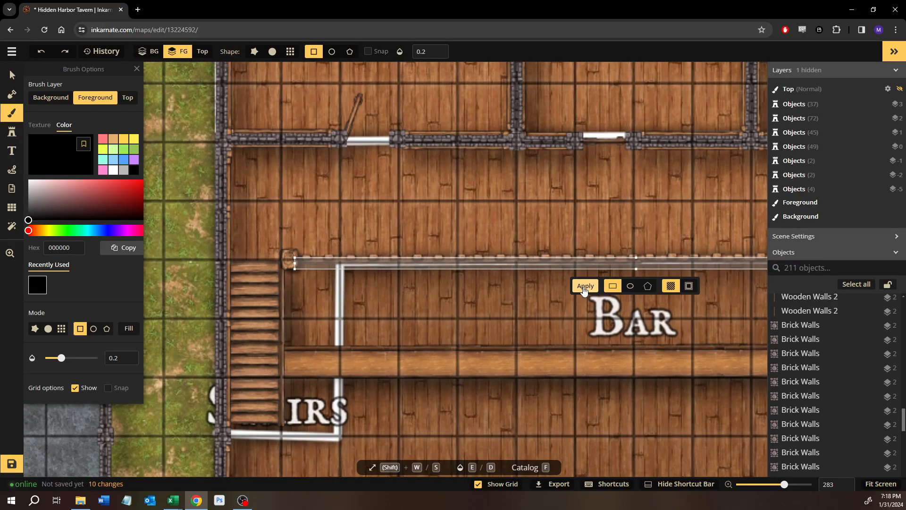
pyautogui.click(16, 71)
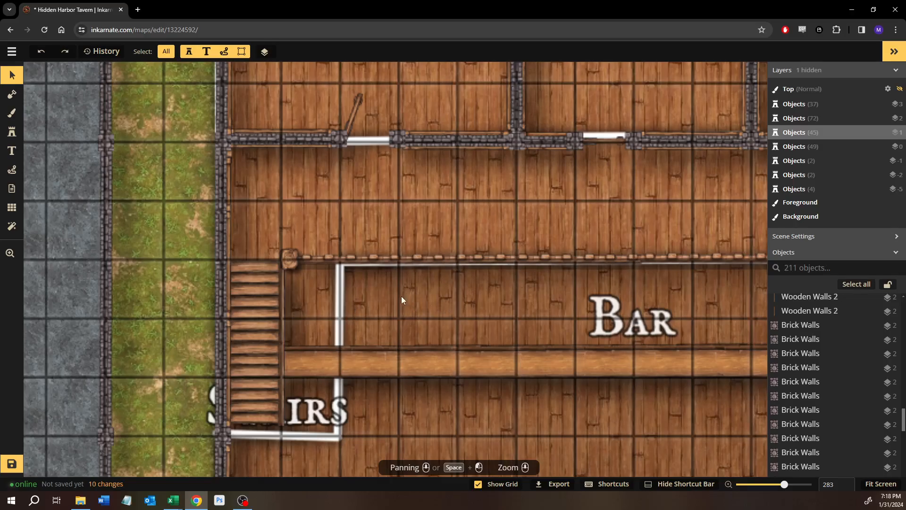
pyautogui.hotkey('ctrl', 'z')
# Return to the size 10 circular brush and paint a soft black foreground shadow under the railing from the western to the eastern stair post
pyautogui.scroll(3, 308, 285)
pyautogui.scroll(2, 299, 286)
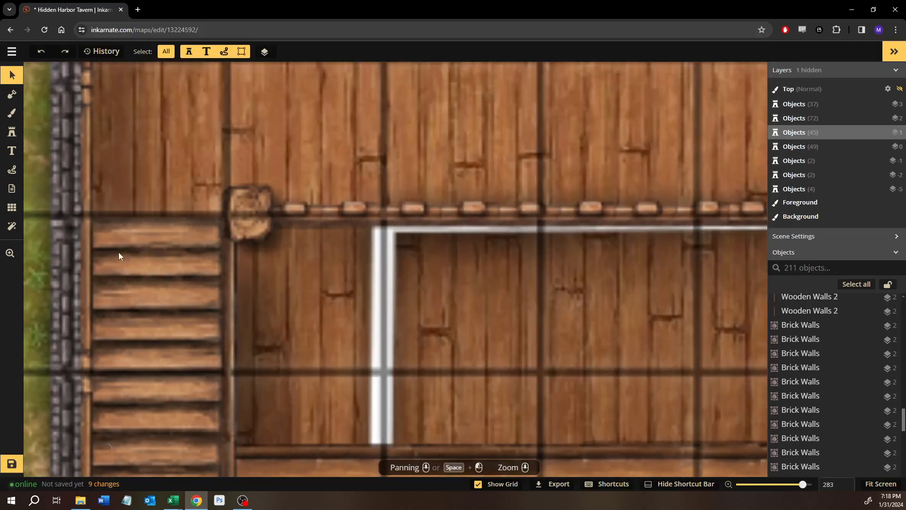
pyautogui.click(10, 115)
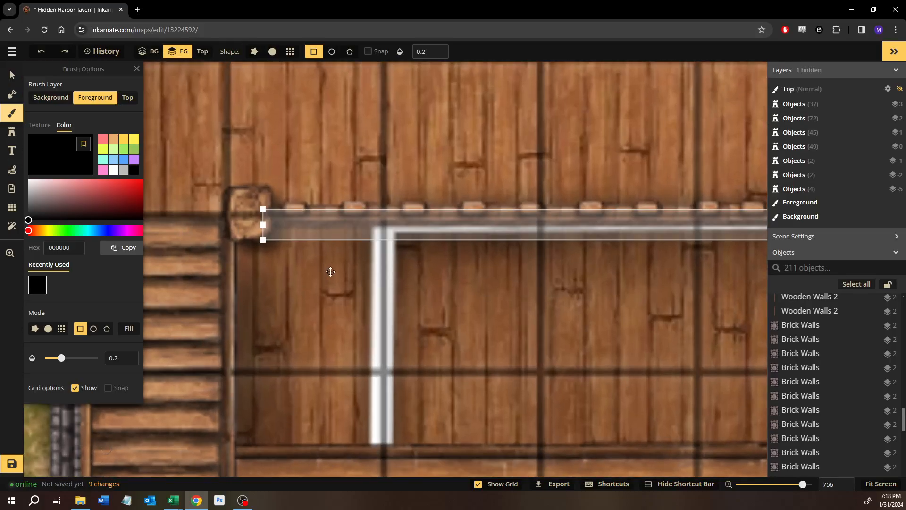
pyautogui.click(47, 328)
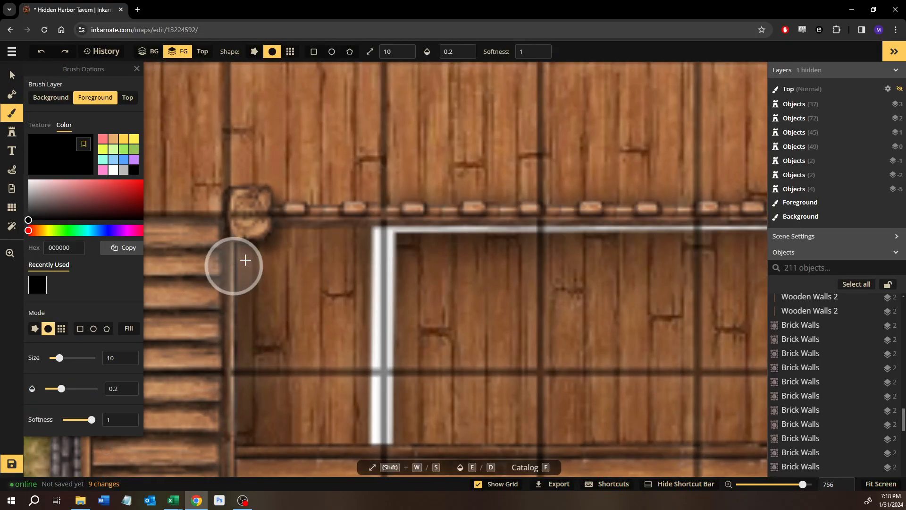
pyautogui.scroll(1, 254, 258)
pyautogui.scroll(-2, 285, 252)
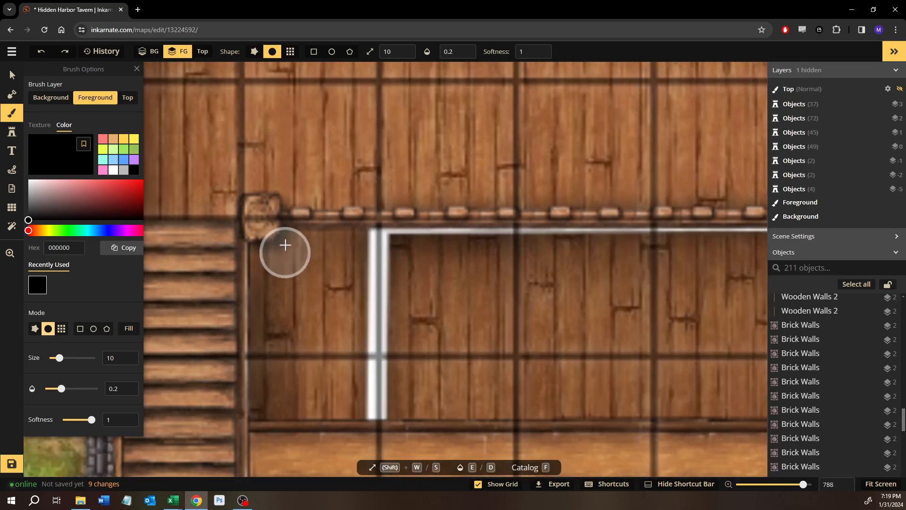
pyautogui.moveTo(296, 239); pyautogui.dragTo(492, 239)
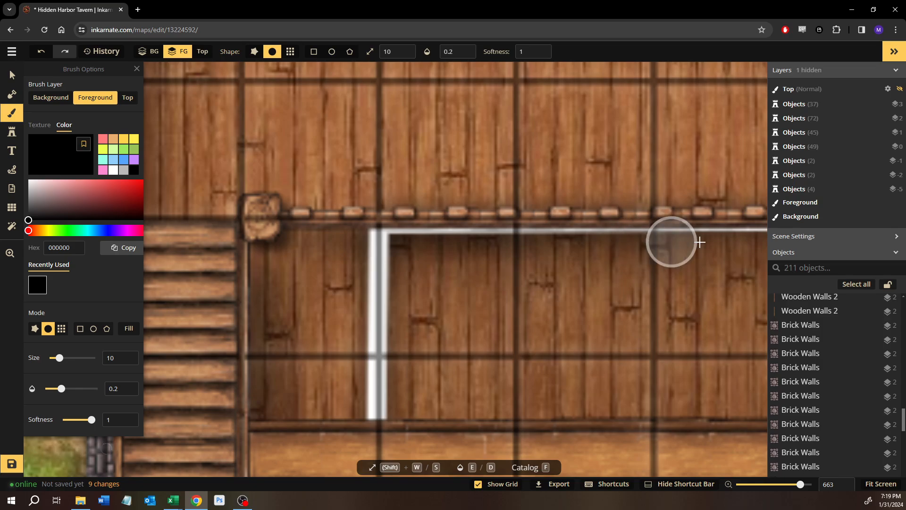
pyautogui.moveTo(745, 239); pyautogui.dragTo(164, 286)
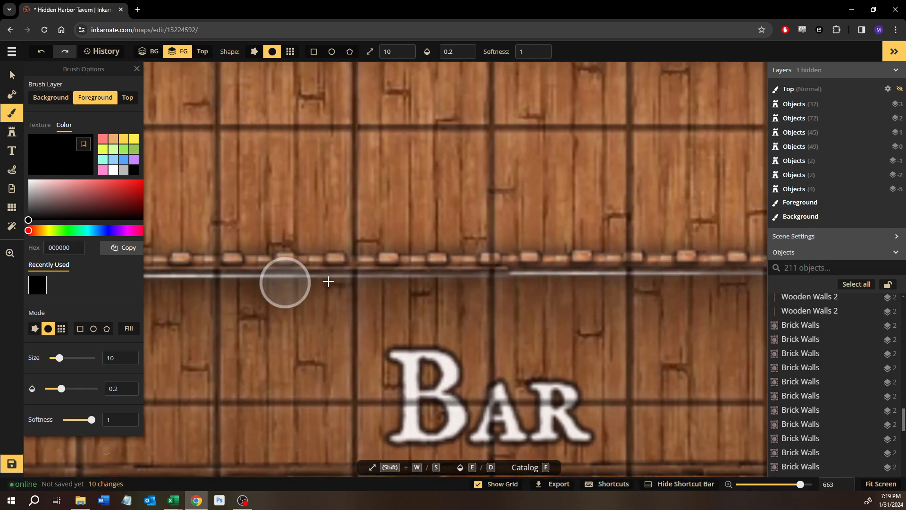
pyautogui.moveTo(449, 281)
pyautogui.mouseDown()
pyautogui.moveTo(586, 279)
pyautogui.moveTo(577, 283)
pyautogui.mouseUp()
pyautogui.press('space')
pyautogui.moveTo(373, 304)
pyautogui.mouseDown()
pyautogui.moveTo(182, 304)
pyautogui.moveTo(516, 302)
pyautogui.moveTo(485, 309)
pyautogui.mouseUp()
pyautogui.press('space')
pyautogui.moveTo(553, 310)
pyautogui.mouseDown()
pyautogui.moveTo(412, 320)
pyautogui.moveTo(220, 310)
pyautogui.moveTo(550, 306)
pyautogui.mouseUp()
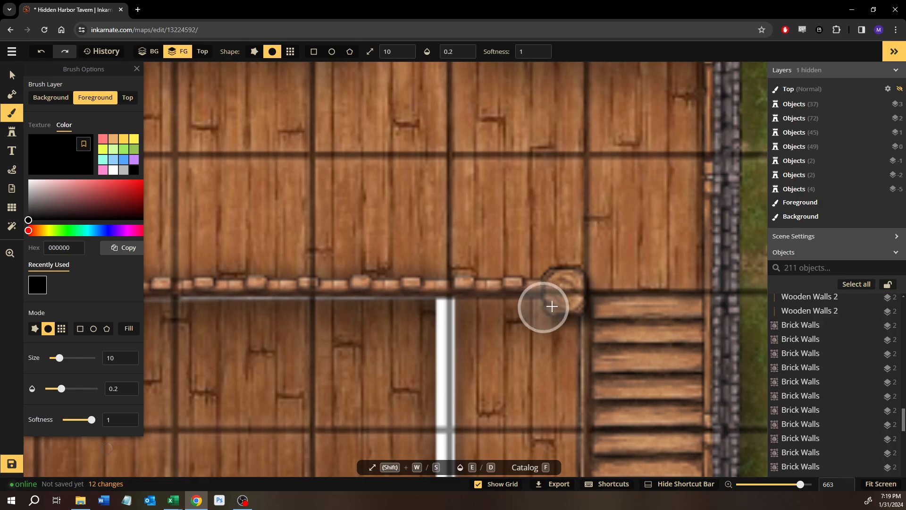
# Reduce the brush size to 6 and paint a narrower, darker shadow along the railing's lower edge from west to east
pyautogui.scroll(-10, 291, 283)
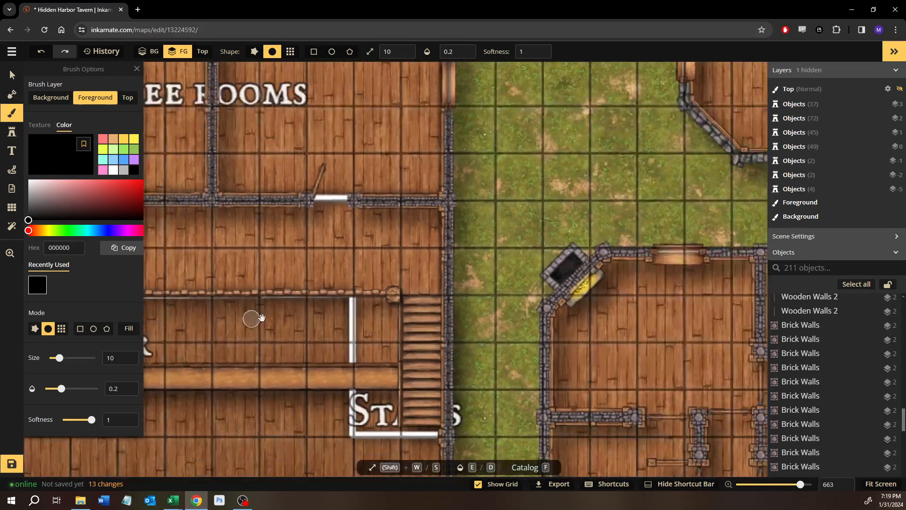
pyautogui.scroll(8, 255, 304)
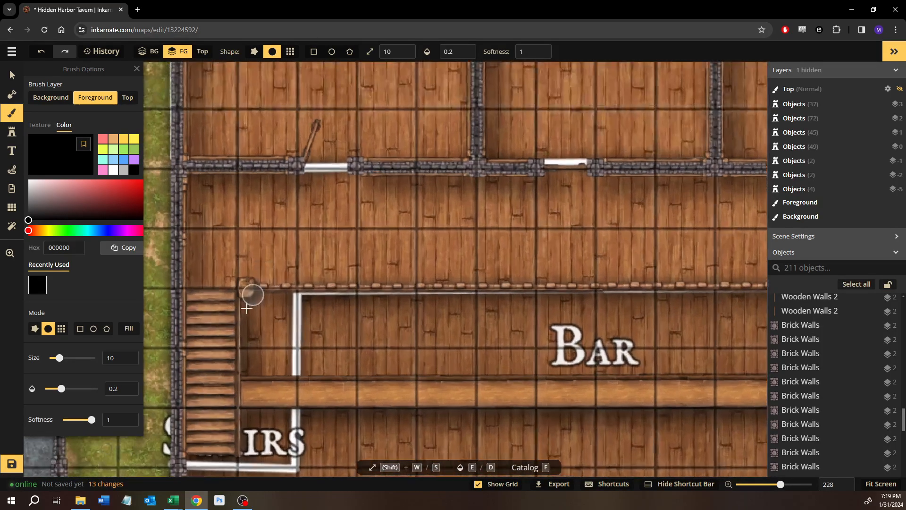
pyautogui.scroll(5, 250, 308)
pyautogui.scroll(5, 287, 313)
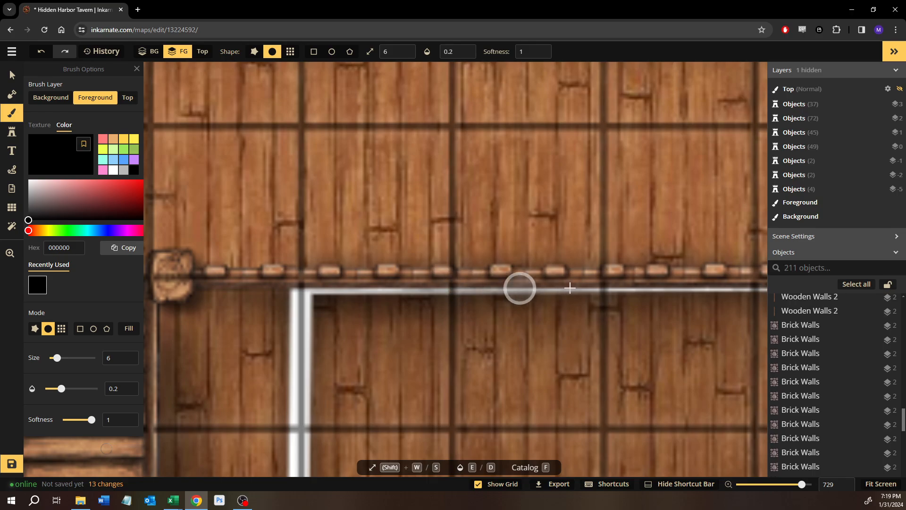
pyautogui.moveTo(568, 296); pyautogui.dragTo(224, 325)
pyautogui.moveTo(429, 325)
pyautogui.mouseDown()
pyautogui.moveTo(507, 325)
pyautogui.moveTo(237, 335)
pyautogui.mouseUp()
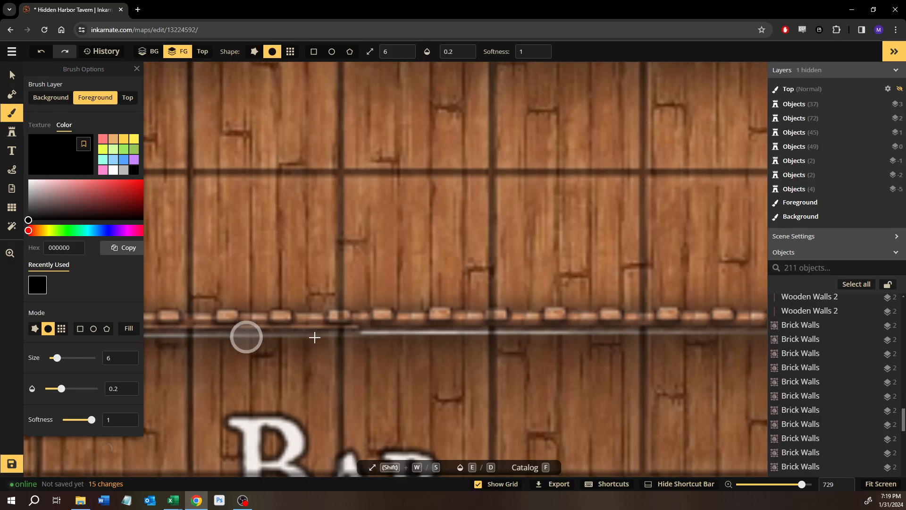
pyautogui.moveTo(527, 336)
pyautogui.mouseDown()
pyautogui.moveTo(567, 336)
pyautogui.moveTo(168, 360)
pyautogui.moveTo(490, 355)
pyautogui.moveTo(284, 357)
pyautogui.mouseUp()
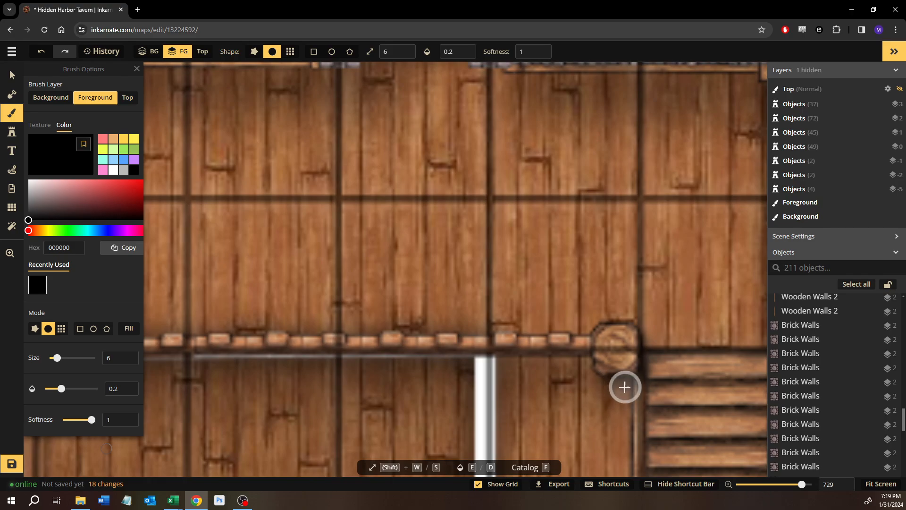
# Place a size 30 Bar Table stamp across the railing, west of the Bar label
pyautogui.scroll(-10, 431, 393)
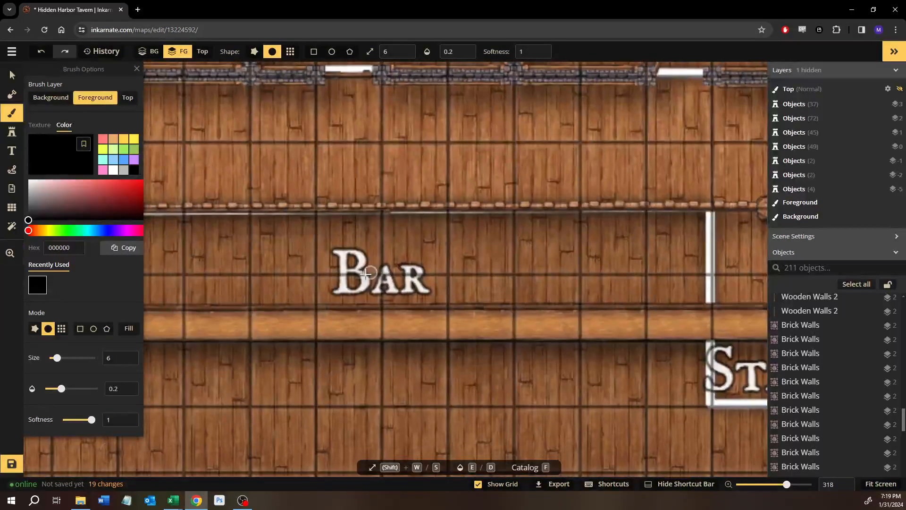
pyautogui.scroll(-8, 366, 273)
pyautogui.scroll(4, 312, 294)
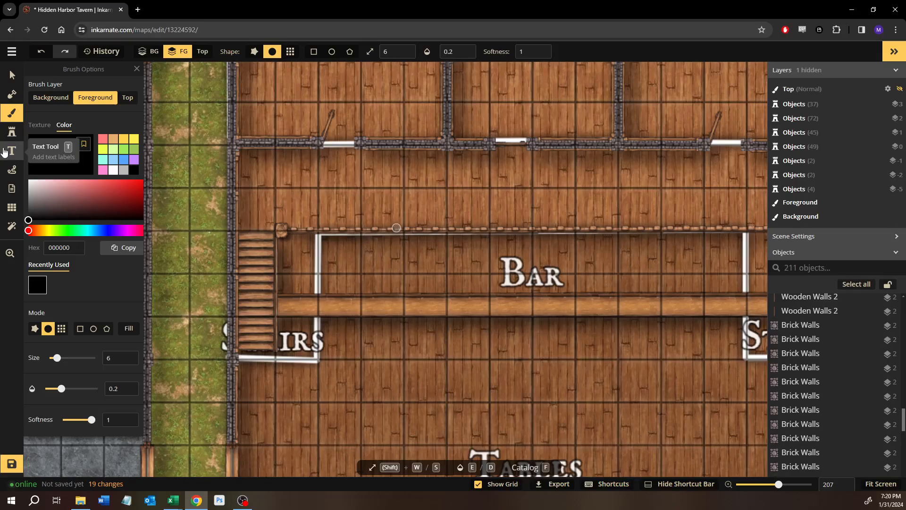
pyautogui.scroll(8, 283, 222)
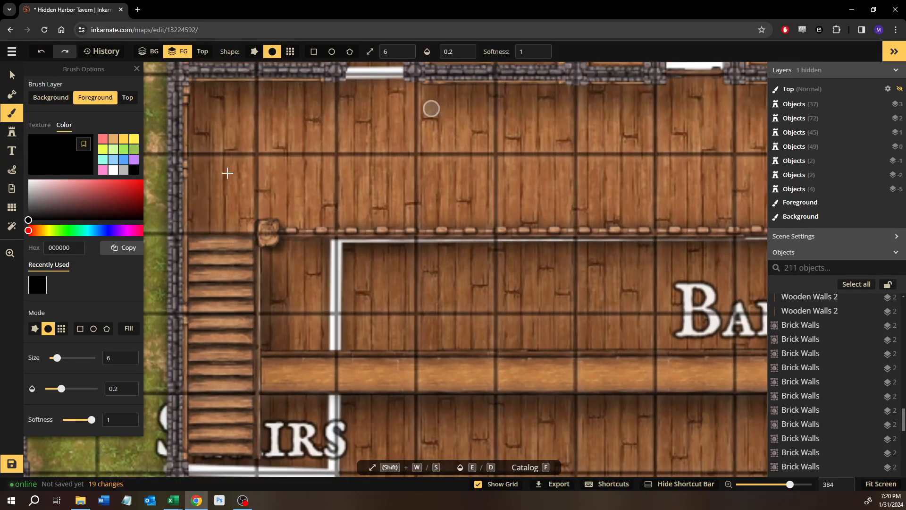
pyautogui.moveTo(431, 279); pyautogui.dragTo(293, 239)
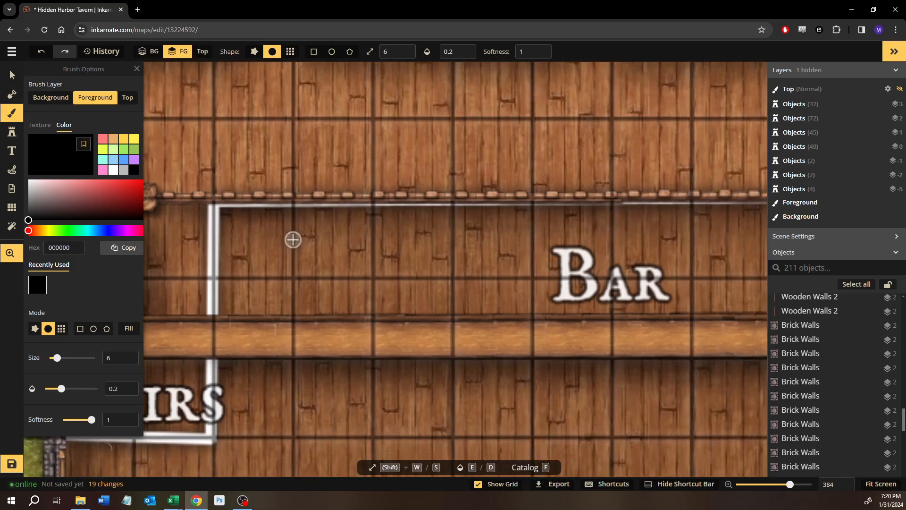
pyautogui.click(15, 137)
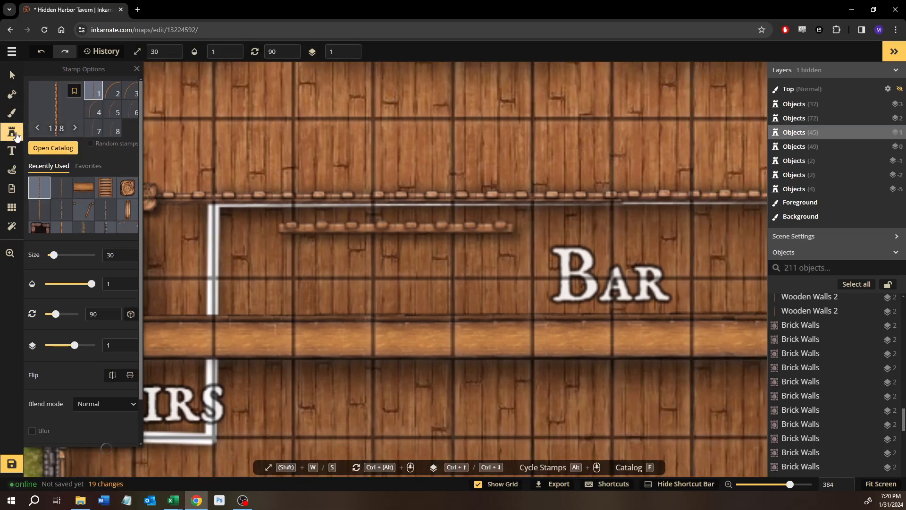
pyautogui.click(79, 189)
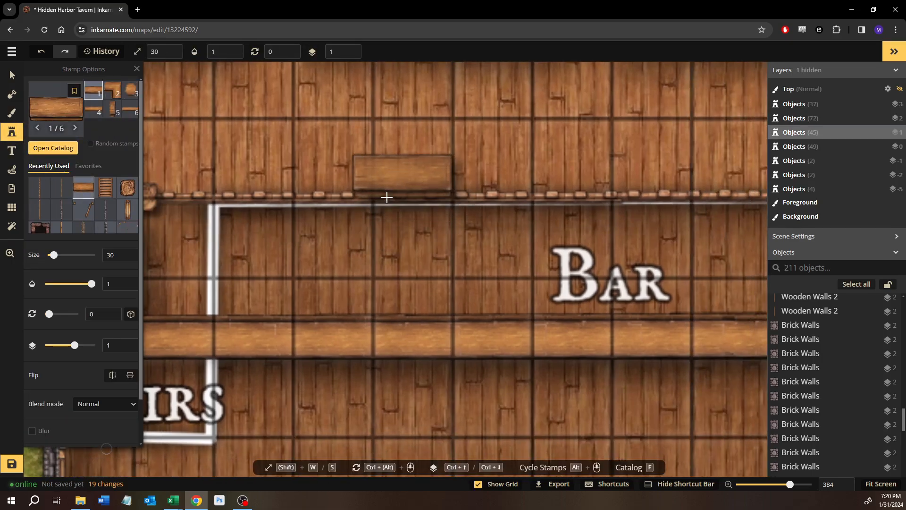
pyautogui.click(386, 197)
# Rotate the new bar table to 90 degrees, lower it to layer 0 and shift it slightly east
pyautogui.click(12, 75)
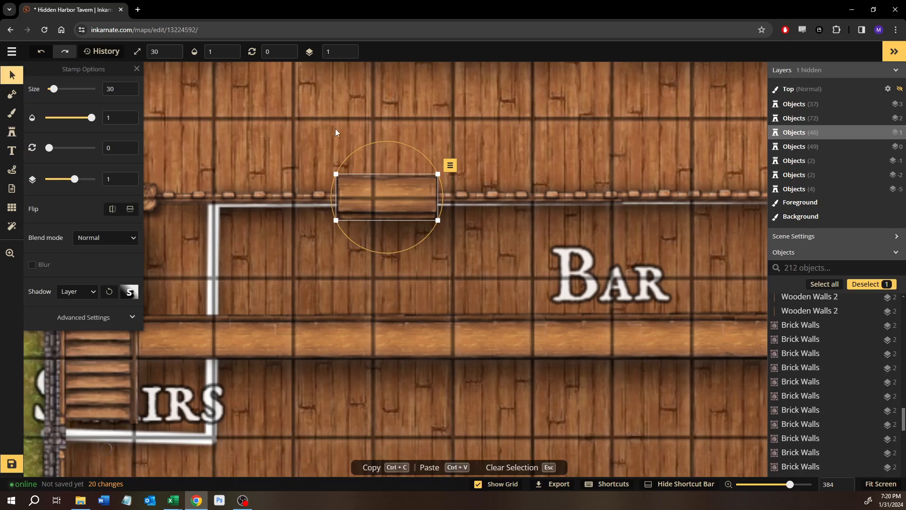
pyautogui.moveTo(380, 142); pyautogui.dragTo(506, 167)
pyautogui.press('pagedown')
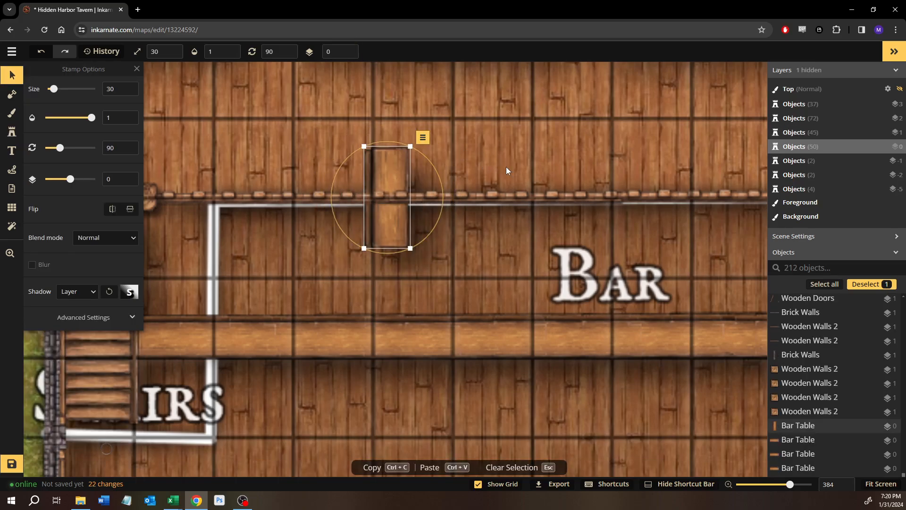
pyautogui.moveTo(386, 176); pyautogui.dragTo(407, 175)
pyautogui.press('Escape')
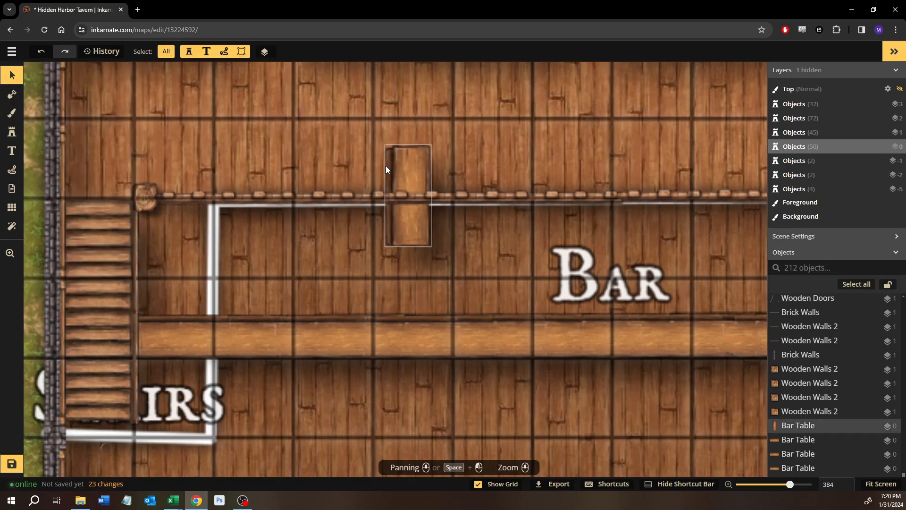
# Search the stamp catalog for "mask" and choose the square hard-edge clipping mask
pyautogui.scroll(2, 385, 165)
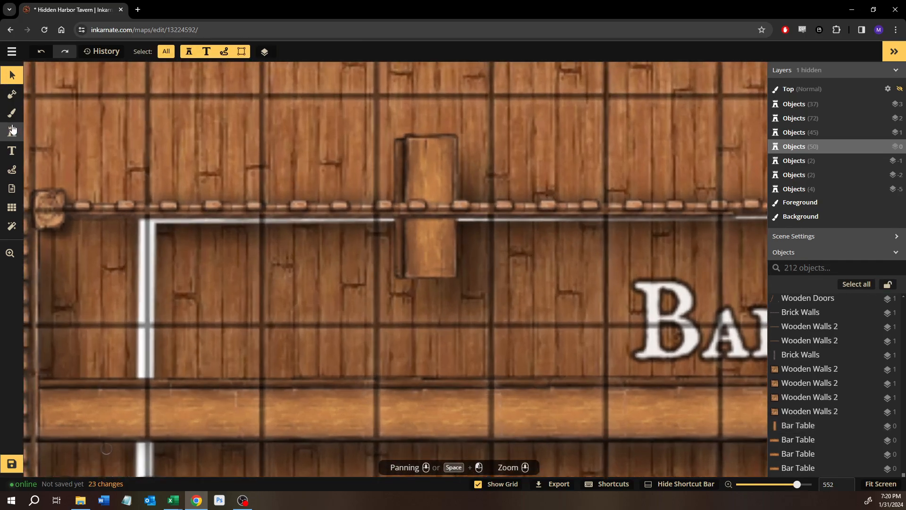
pyautogui.click(11, 131)
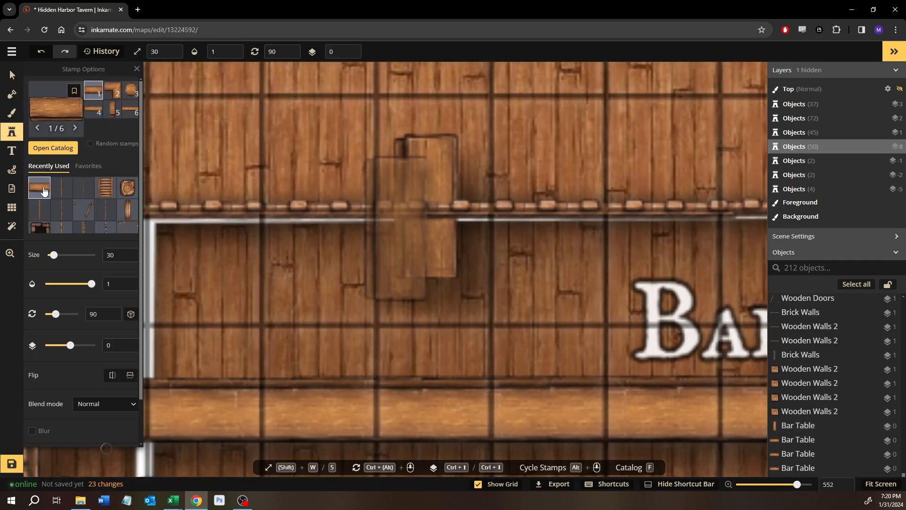
pyautogui.click(55, 149)
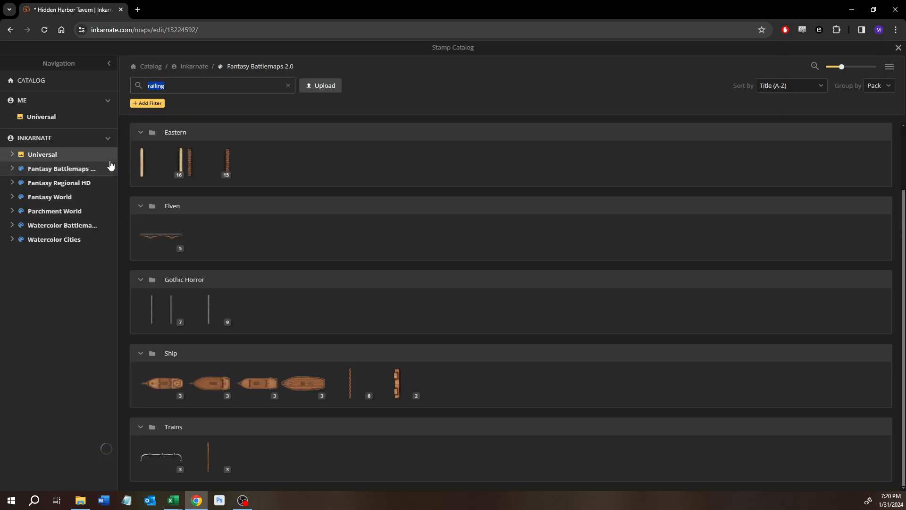
pyautogui.write('mask')
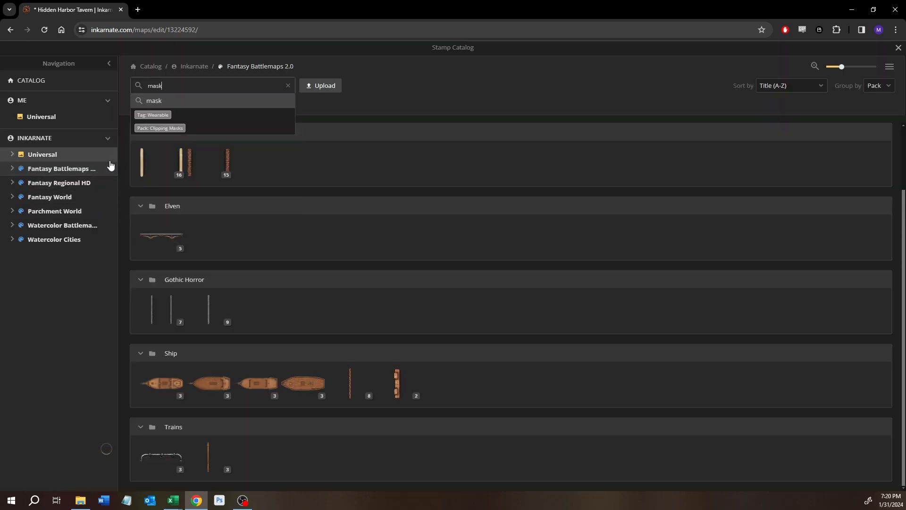
pyautogui.press('Return')
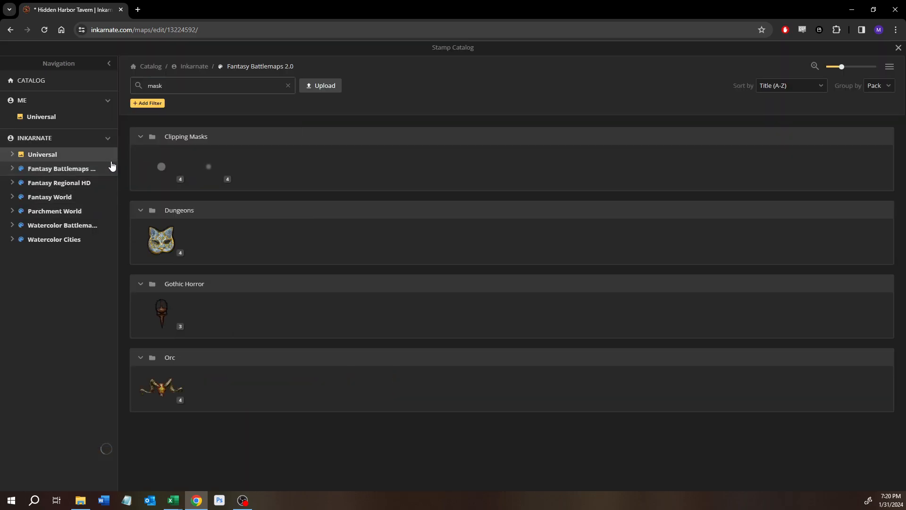
pyautogui.click(170, 180)
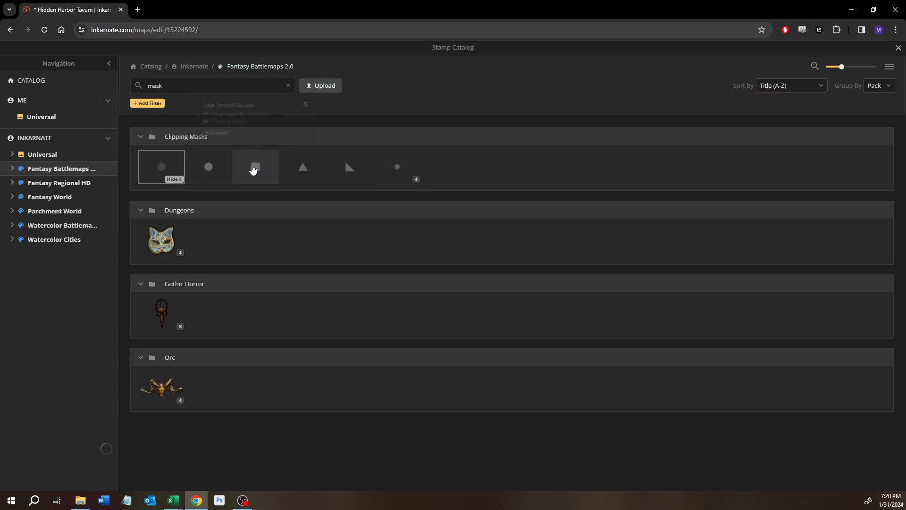
pyautogui.click(253, 168)
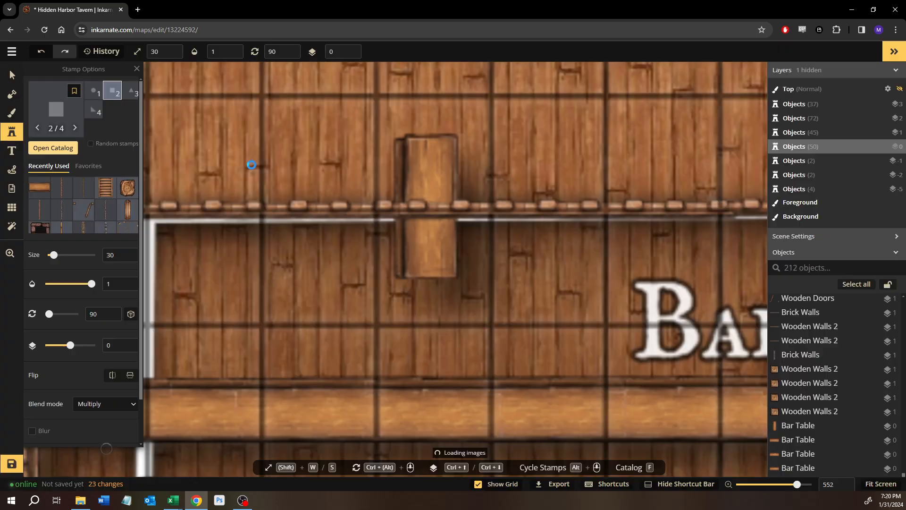
# Place the size 30 square clipping mask over the part of the vertical bar table above the railing, then deselect it
pyautogui.click(434, 151)
pyautogui.moveTo(433, 152); pyautogui.dragTo(425, 157)
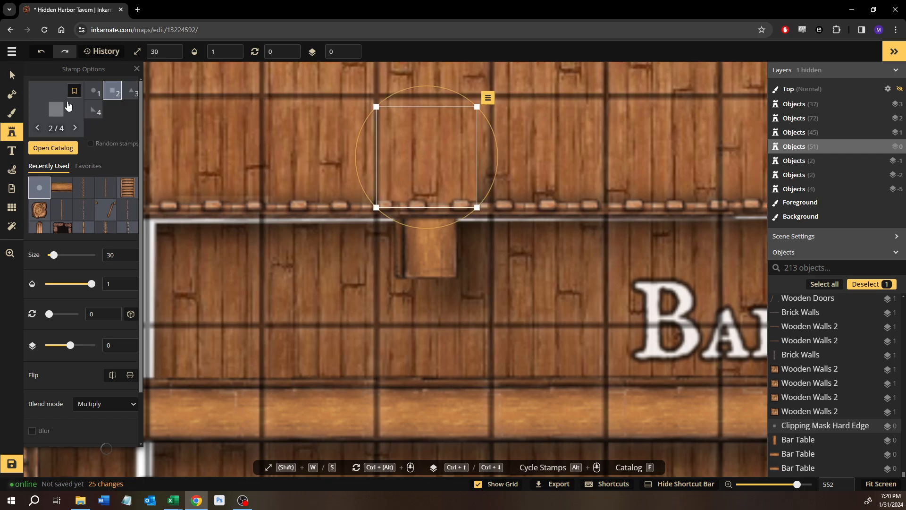
pyautogui.click(12, 75)
pyautogui.click(504, 301)
pyautogui.scroll(-1, 506, 304)
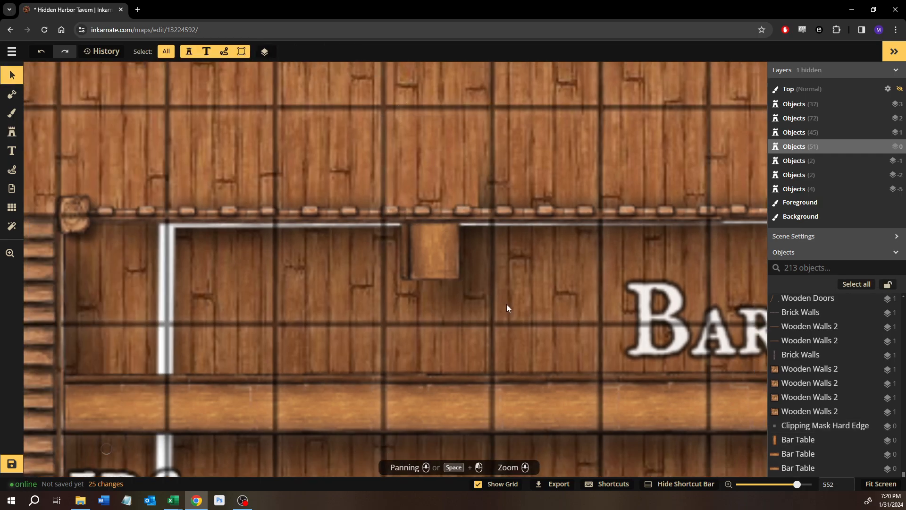
pyautogui.scroll(-5, 507, 308)
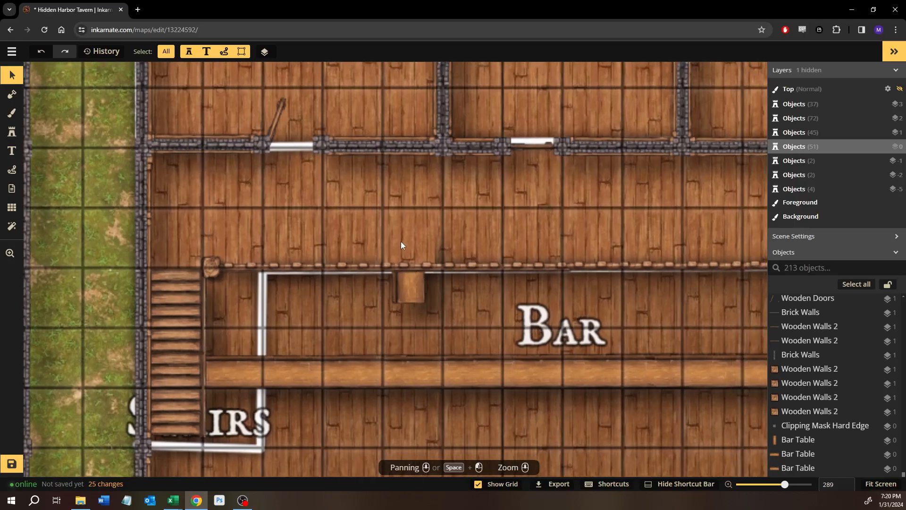
# Move the clipping mask off the vertical bar table and turn off the table's shadow
pyautogui.moveTo(404, 238); pyautogui.dragTo(374, 224)
pyautogui.click(408, 290)
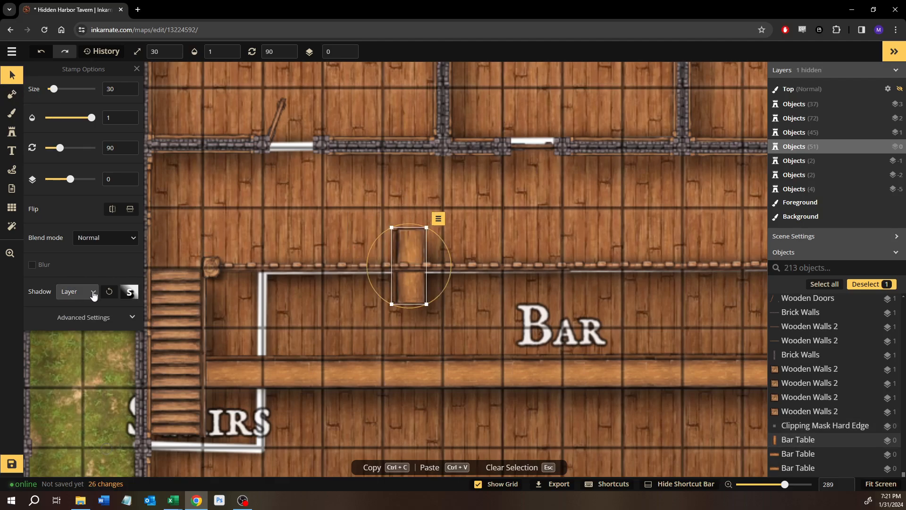
pyautogui.click(93, 295)
pyautogui.click(77, 308)
pyautogui.click(368, 242)
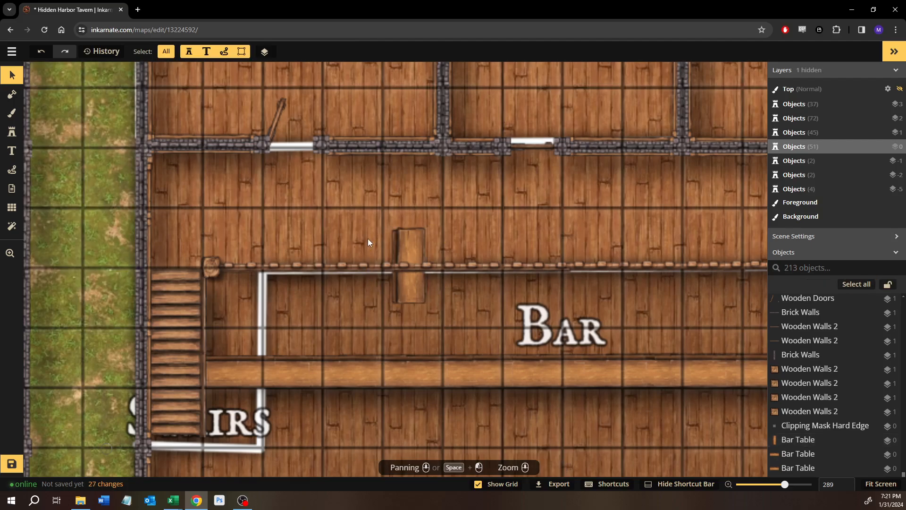
# Fit the clipping mask at size 23 over the vertical bar table's northern half, ending at the railing
pyautogui.click(407, 242)
pyautogui.moveTo(413, 247); pyautogui.dragTo(411, 250)
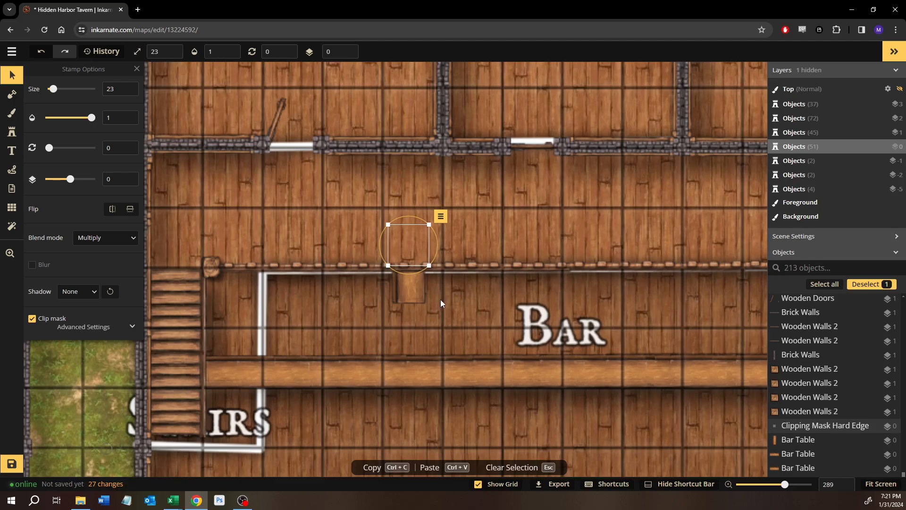
pyautogui.scroll(5, 434, 295)
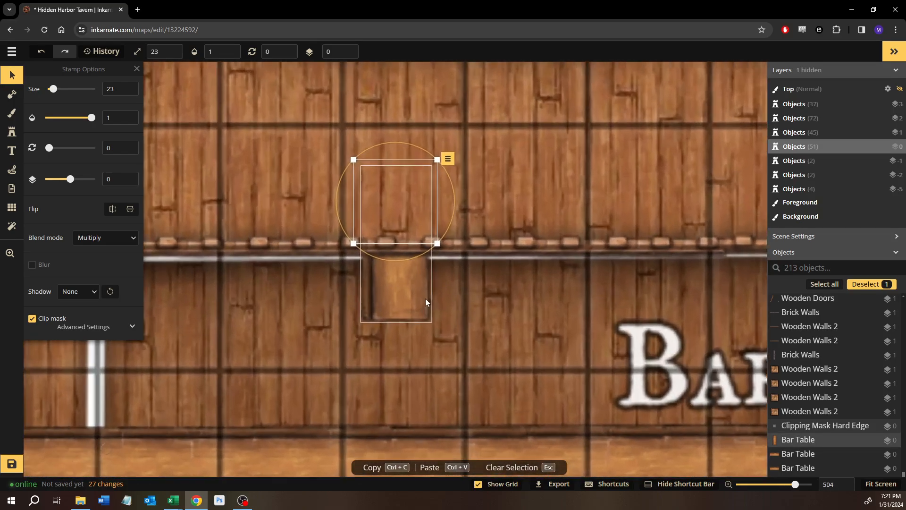
pyautogui.scroll(5, 426, 299)
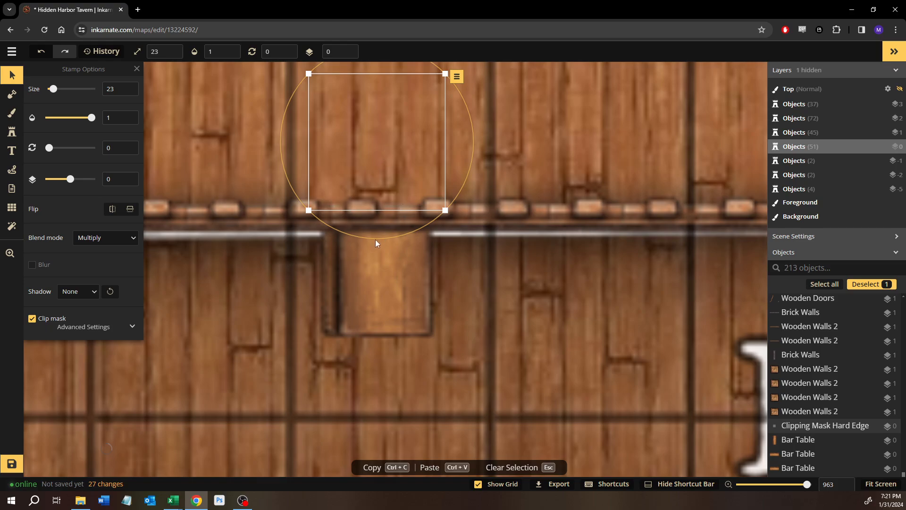
# Delete the clipping mask and the vertical bar table at the railing
pyautogui.press('Delete')
pyautogui.click(368, 284)
pyautogui.press('Delete')
# Save the map
pyautogui.scroll(-2, 356, 278)
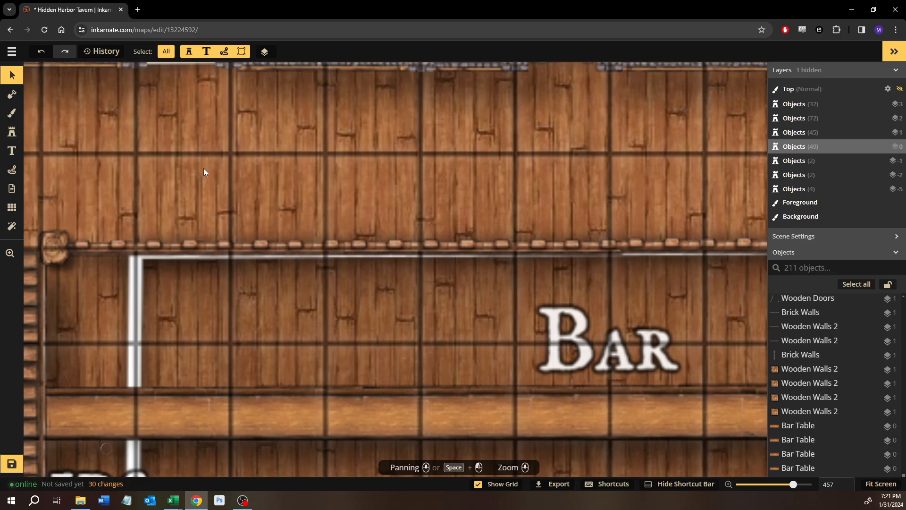
pyautogui.scroll(-5, 204, 170)
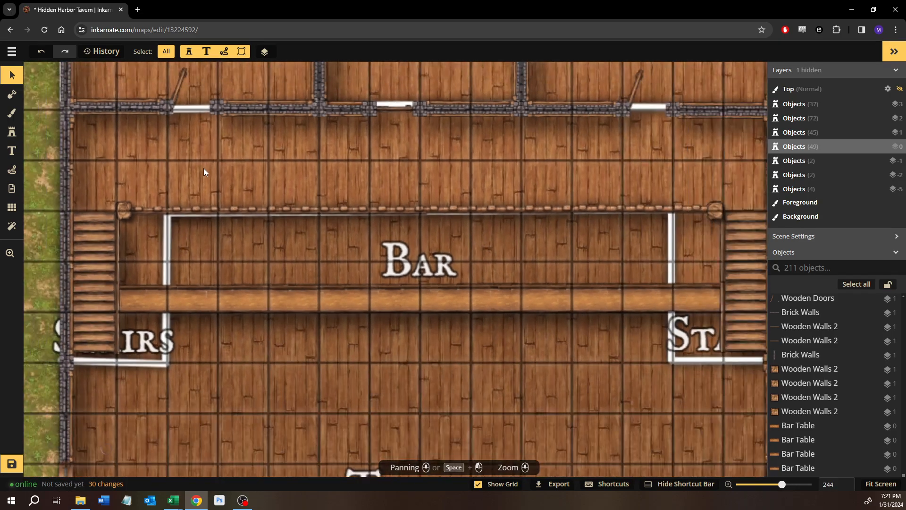
pyautogui.moveTo(204, 170); pyautogui.dragTo(201, 203)
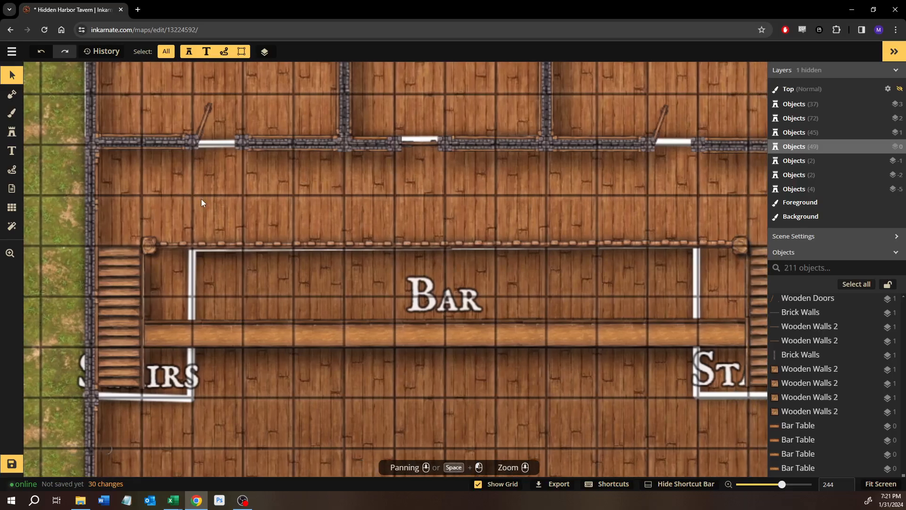
pyautogui.click(11, 465)
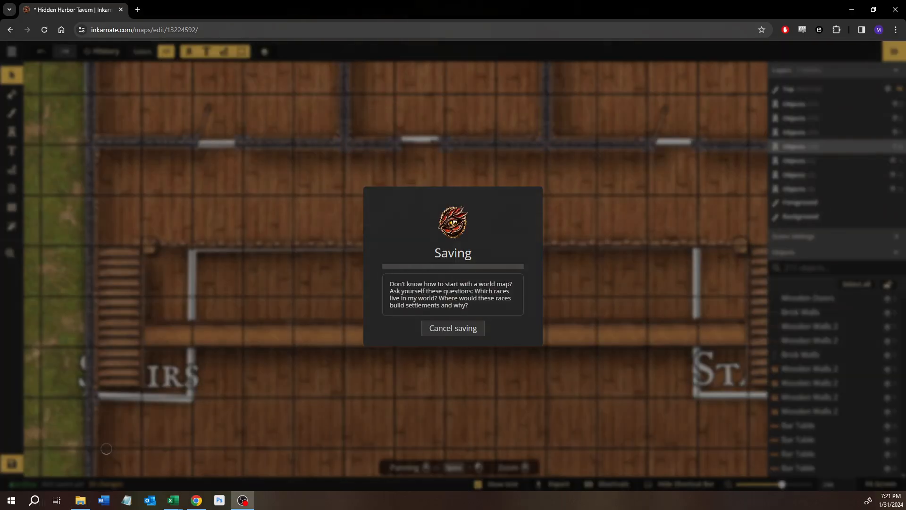
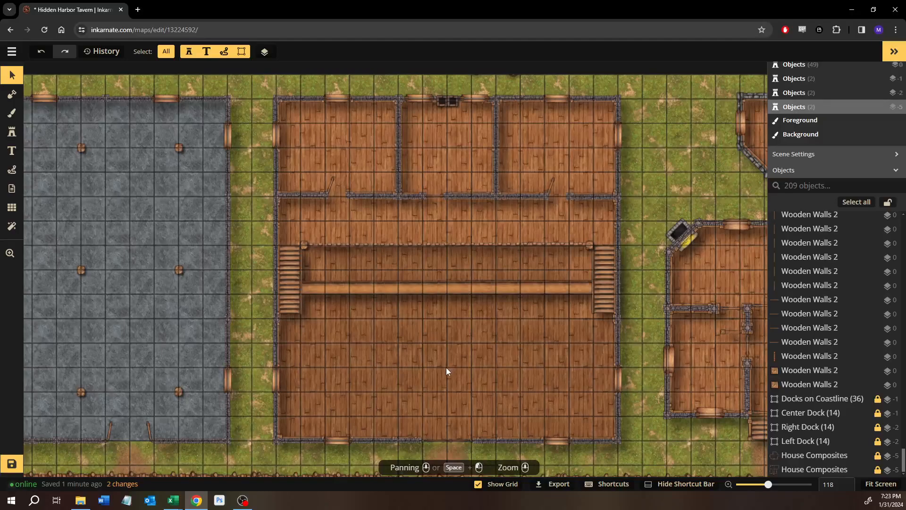
# Search the stamp catalog for "stool" and choose the round wooden stool from the Core pack
pyautogui.scroll(4, 396, 331)
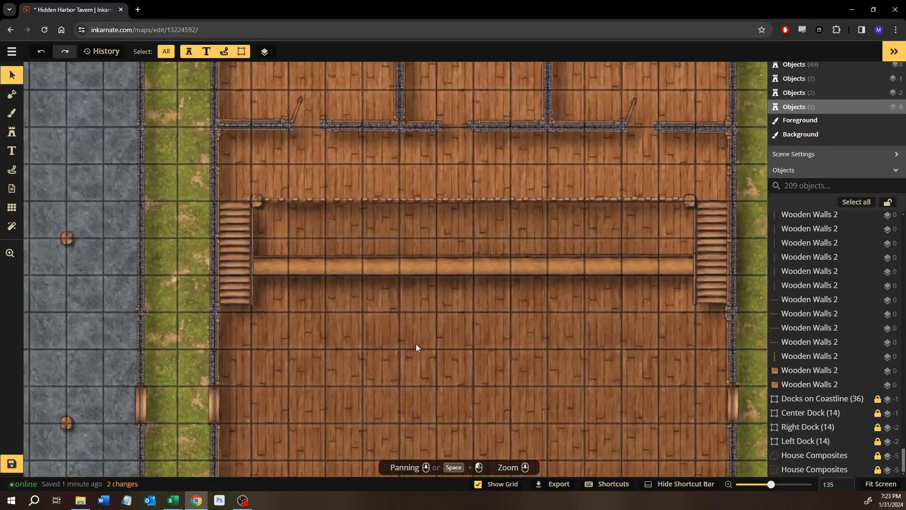
pyautogui.click(8, 134)
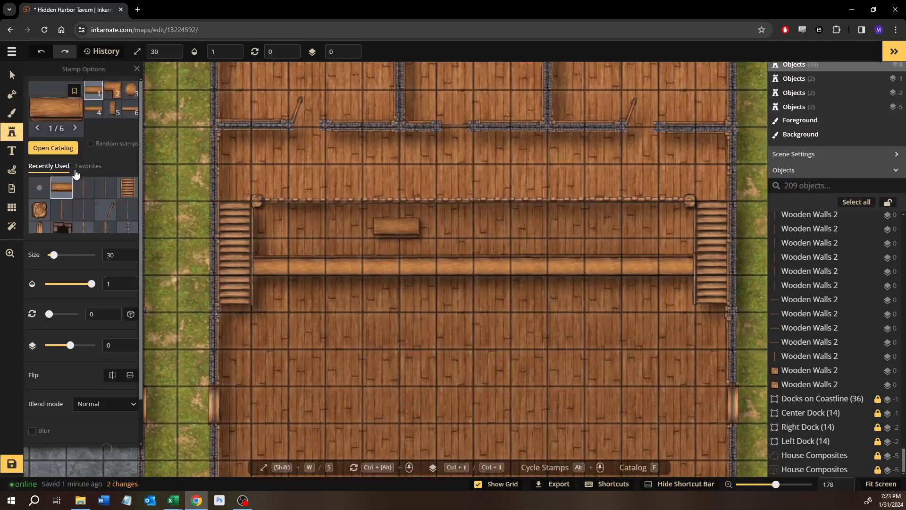
pyautogui.click(65, 148)
pyautogui.write('stool')
pyautogui.press('Return')
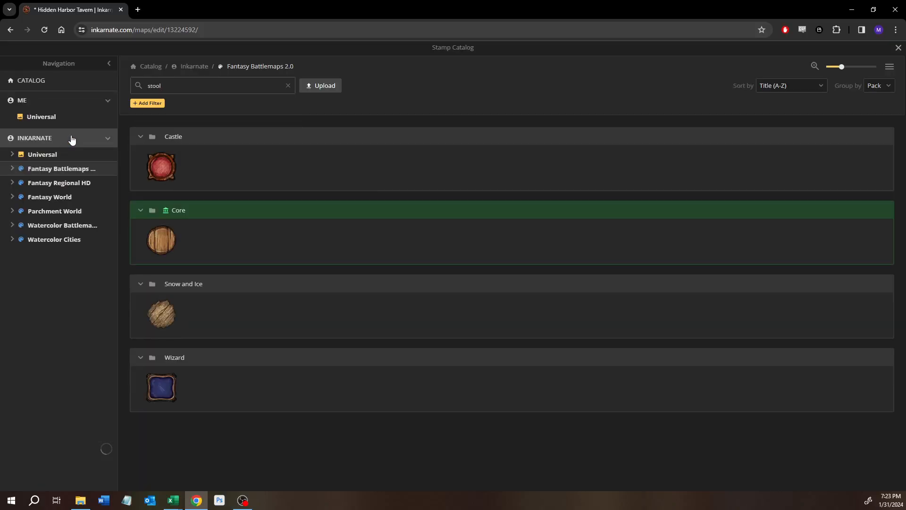
pyautogui.click(165, 242)
# Place a size 30 stool just south of the bar counter's western end, beside the staircase
pyautogui.scroll(5, 296, 274)
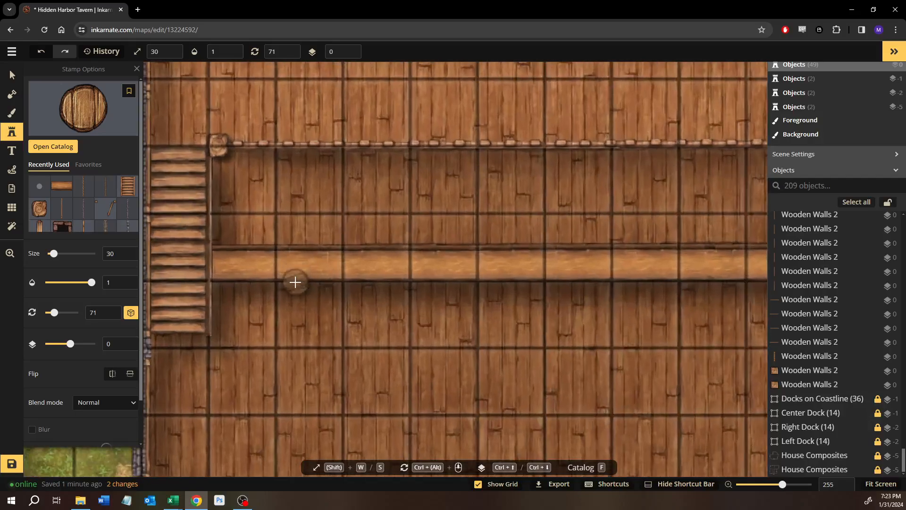
pyautogui.scroll(2, 254, 306)
pyautogui.scroll(3, 253, 306)
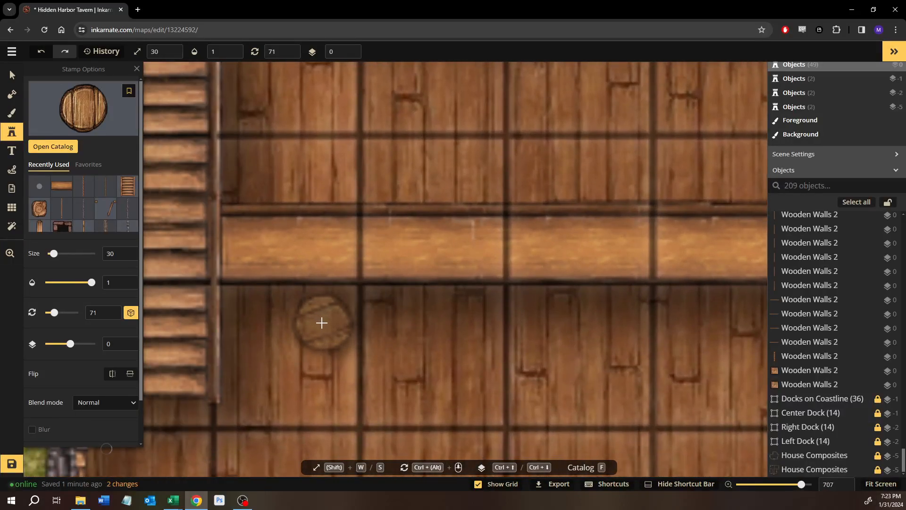
pyautogui.click(321, 324)
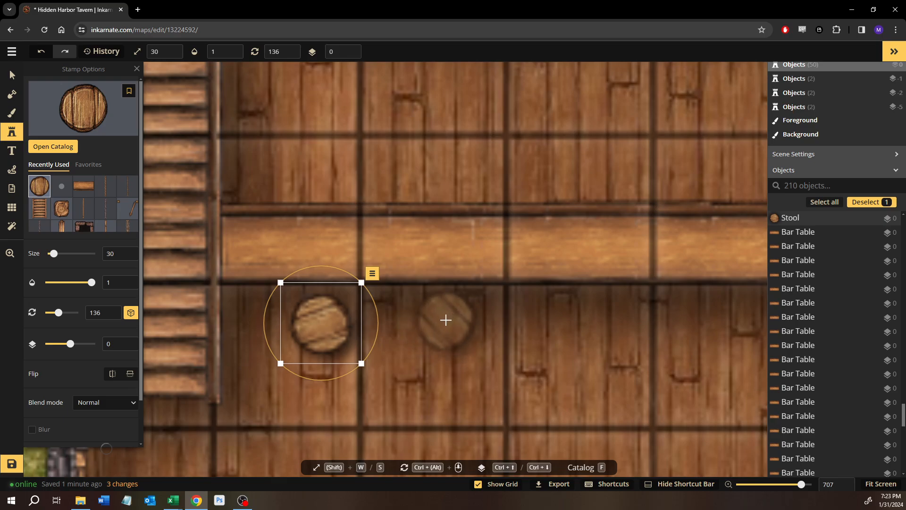
# Place eleven more size 30 stools in a row along the bar counter's south side up to the eastern staircase, and clear the selection
pyautogui.click(454, 324)
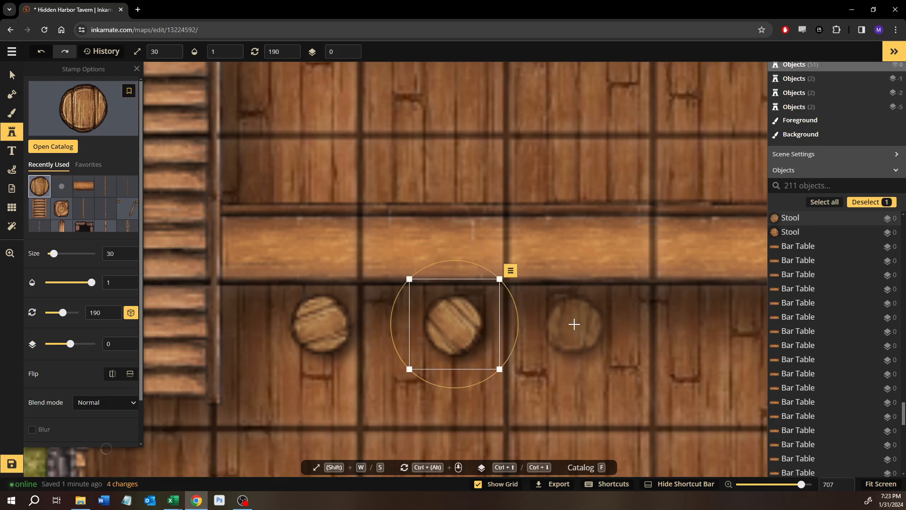
pyautogui.click(578, 326)
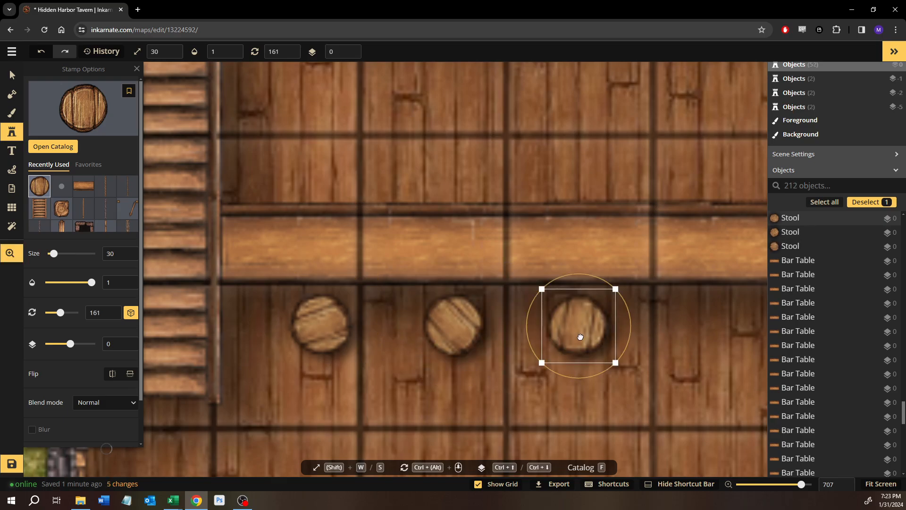
pyautogui.hscroll(6, 519, 330)
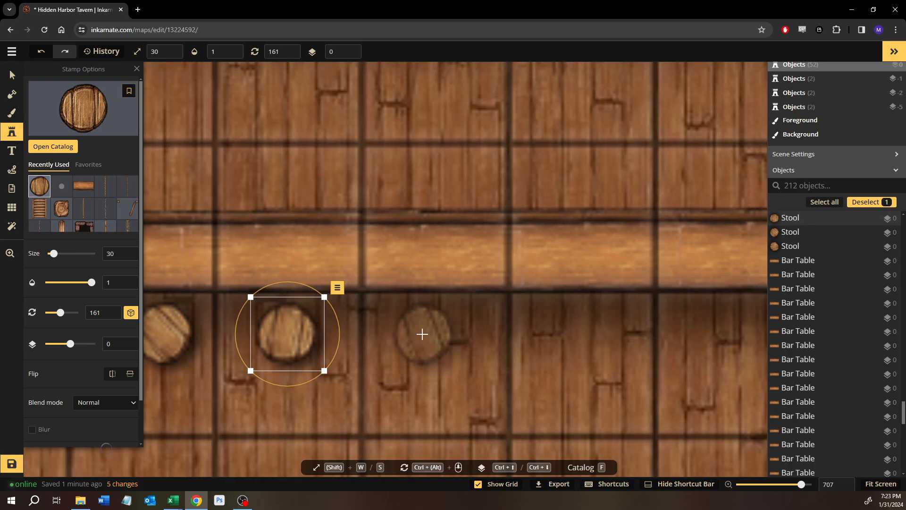
pyautogui.click(425, 335)
pyautogui.hscroll(3, 447, 334)
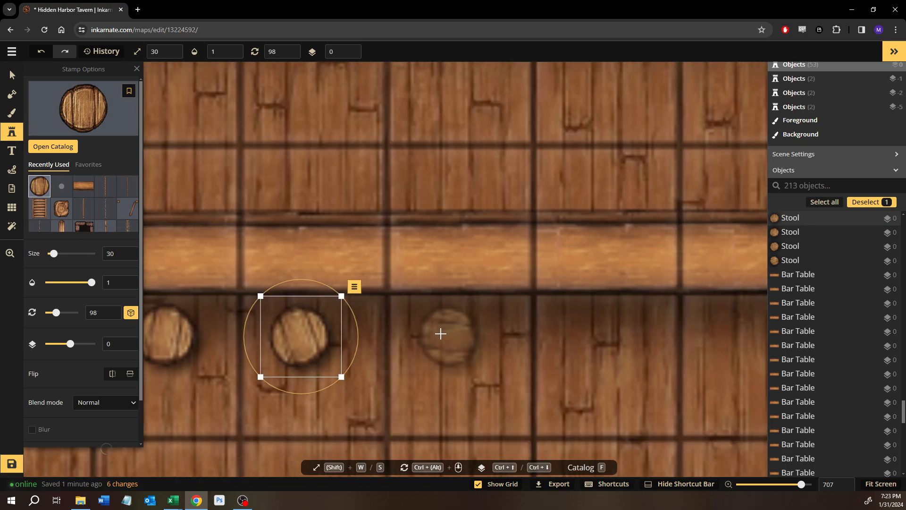
pyautogui.click(439, 334)
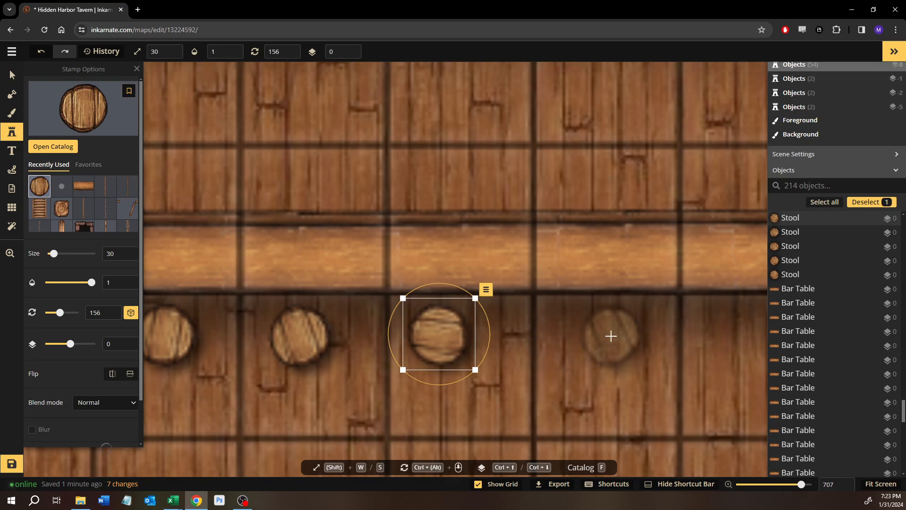
pyautogui.click(604, 335)
pyautogui.hscroll(5, 590, 335)
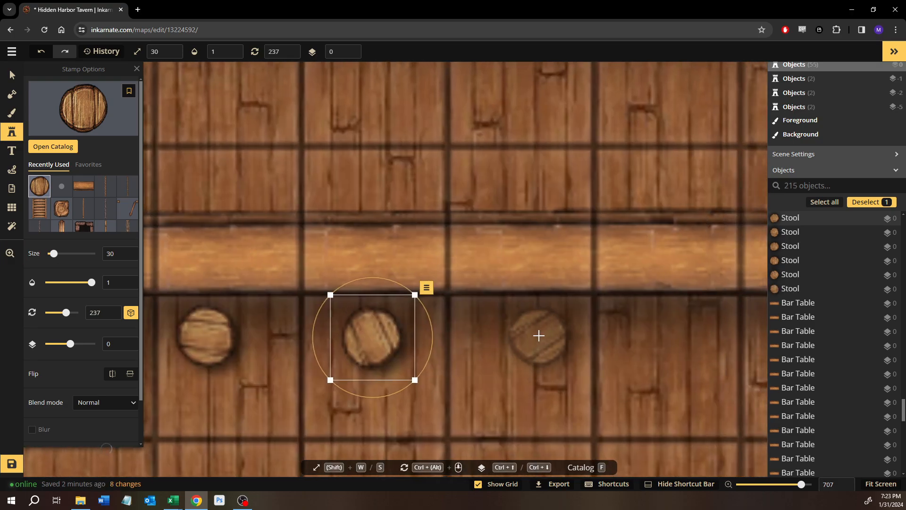
pyautogui.click(538, 336)
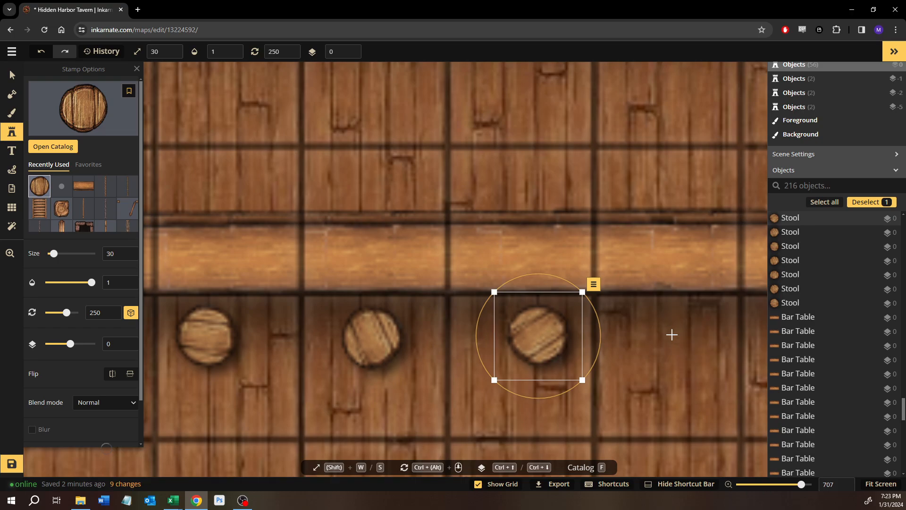
pyautogui.click(672, 335)
pyautogui.hscroll(8, 425, 340)
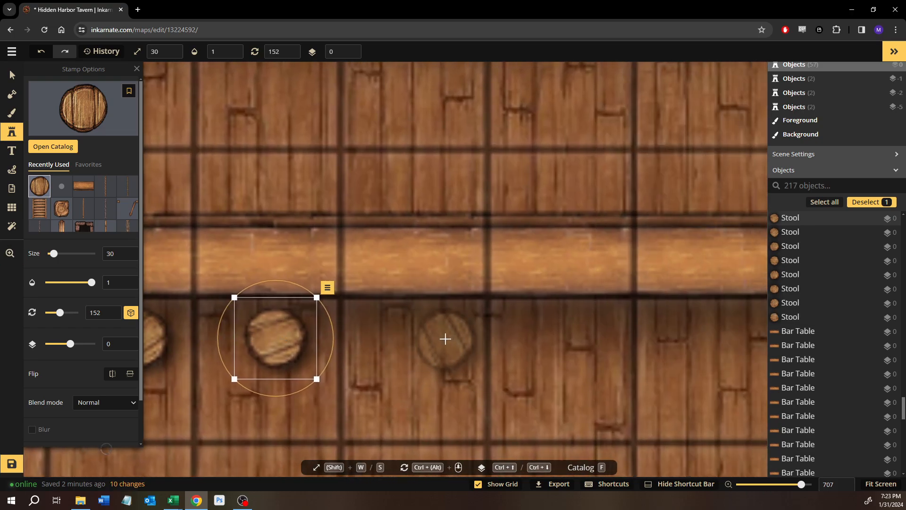
pyautogui.click(439, 338)
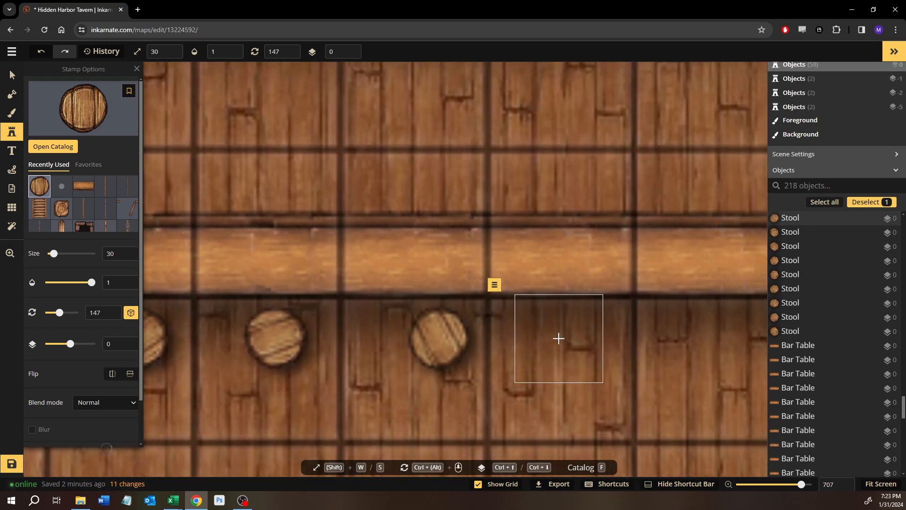
pyautogui.click(558, 338)
pyautogui.hscroll(7, 472, 340)
pyautogui.click(372, 349)
pyautogui.click(521, 350)
pyautogui.click(12, 75)
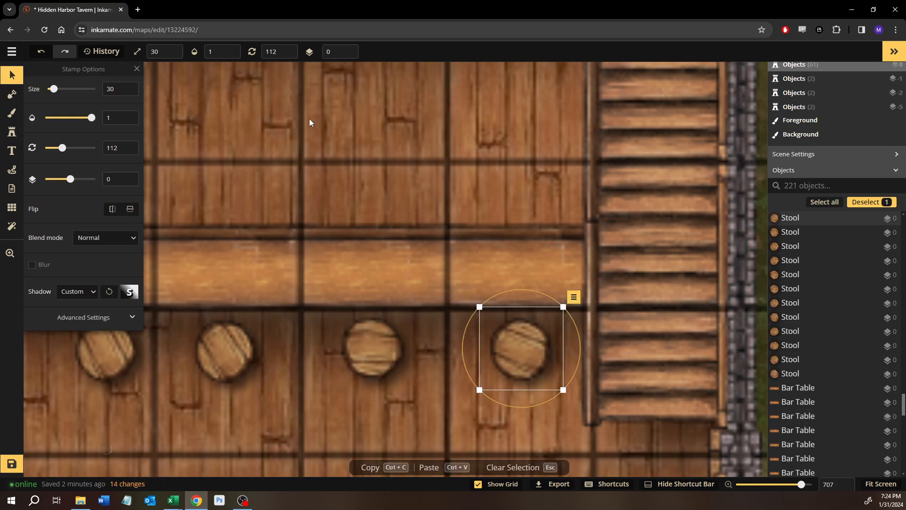
pyautogui.click(310, 118)
# Clear the stool search in the stamp catalog and choose the Filled Mugs stamp from the Tavern pack
pyautogui.scroll(-4, 308, 118)
pyautogui.scroll(-8, 429, 318)
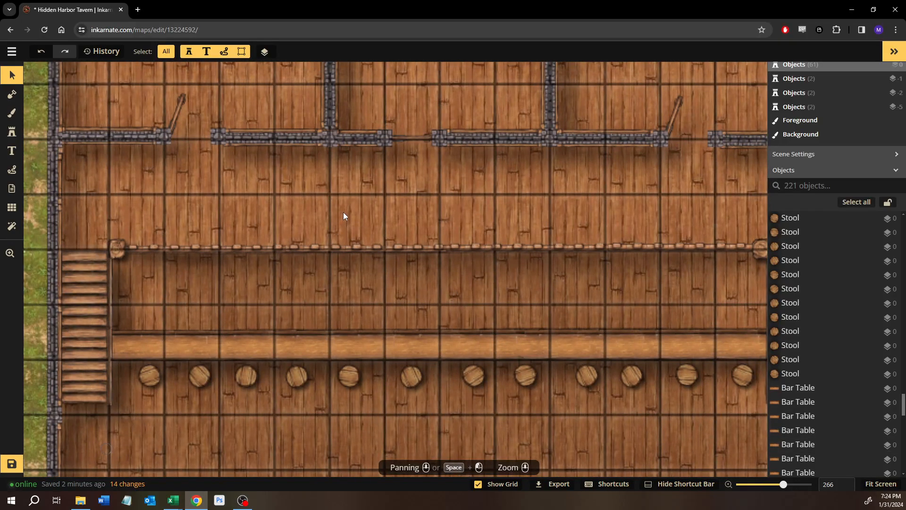
pyautogui.scroll(-2, 310, 329)
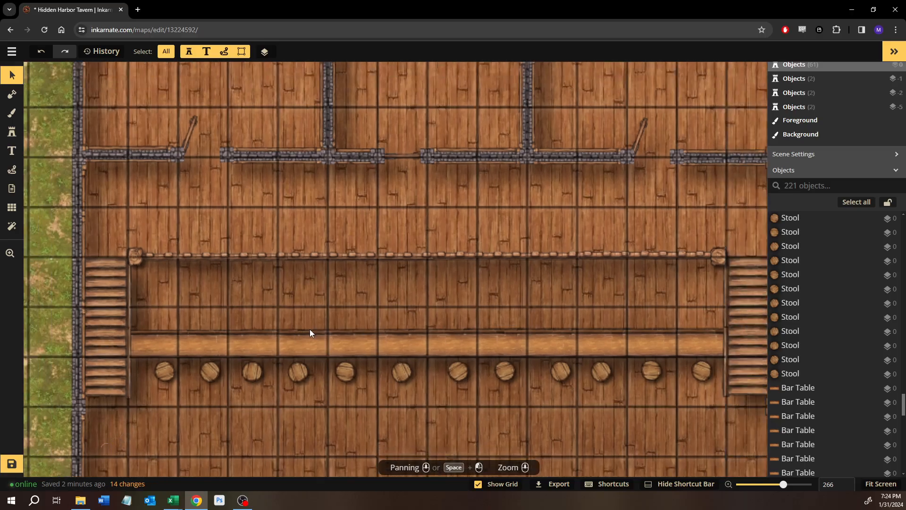
pyautogui.scroll(6, 311, 329)
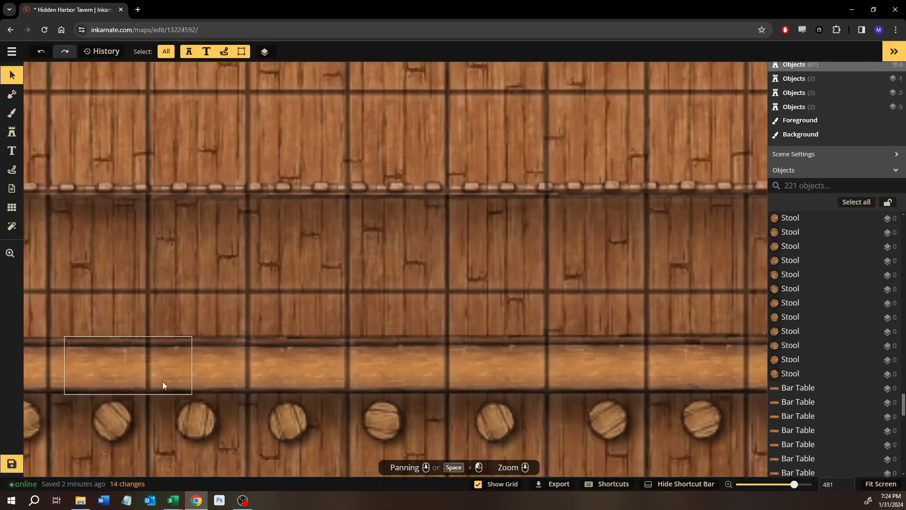
pyautogui.moveTo(203, 286); pyautogui.dragTo(404, 223)
pyautogui.press('o')
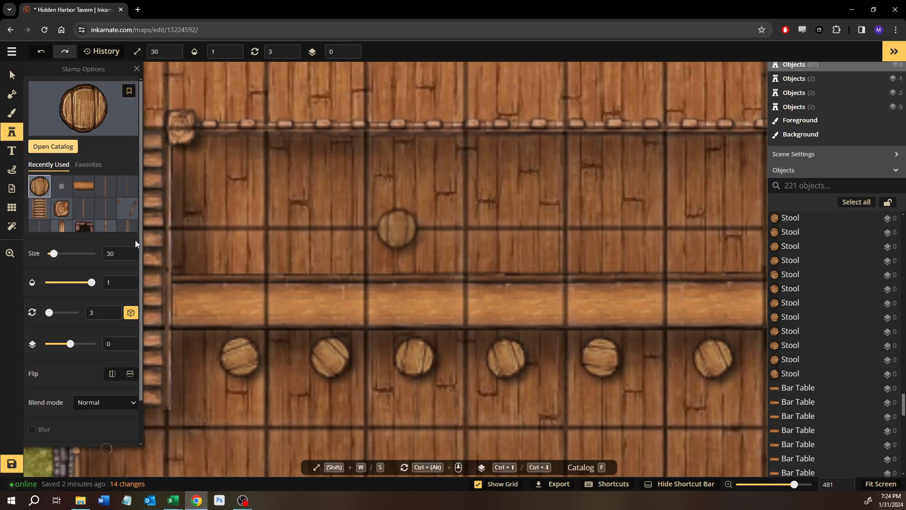
pyautogui.press('f')
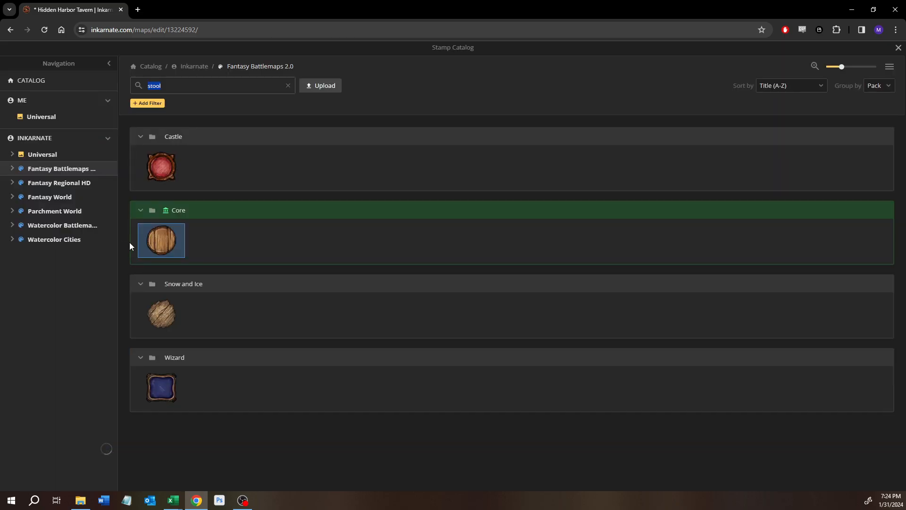
pyautogui.click(170, 83)
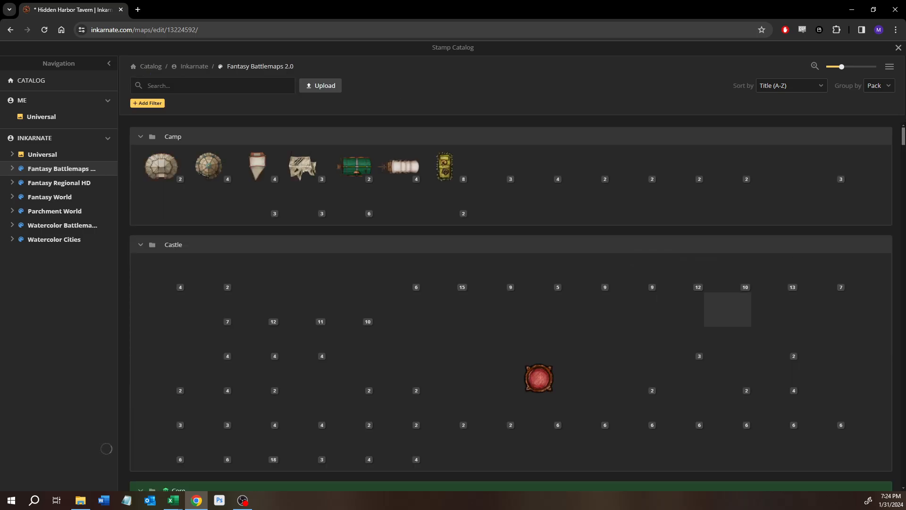
pyautogui.moveTo(902, 136); pyautogui.dragTo(904, 485)
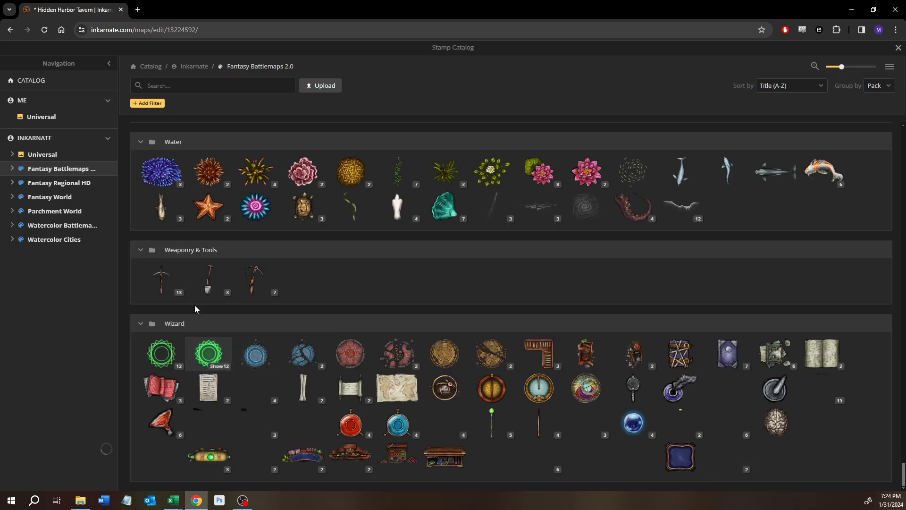
pyautogui.scroll(7, 195, 305)
pyautogui.scroll(8, 195, 302)
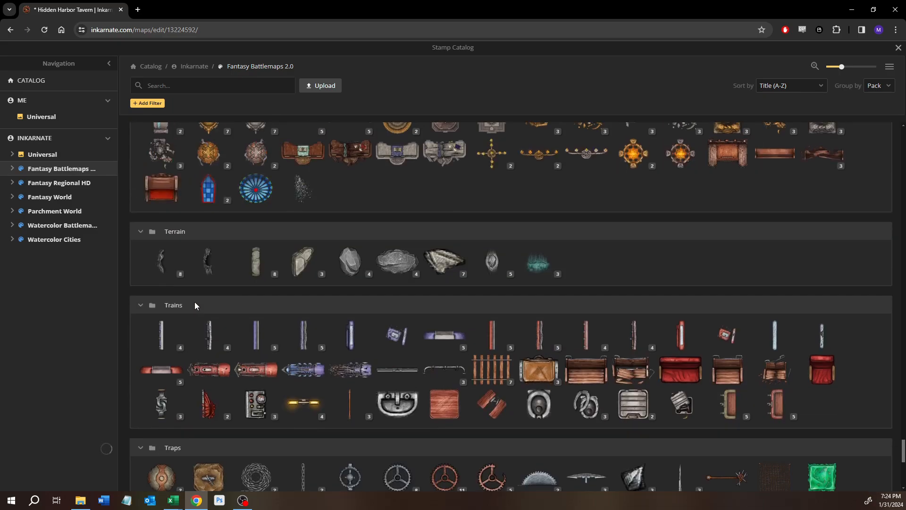
pyautogui.scroll(3, 183, 305)
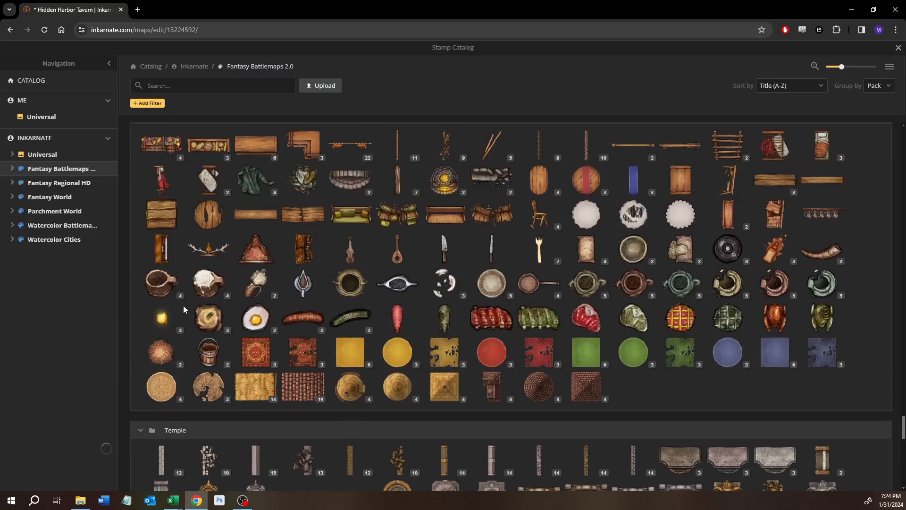
pyautogui.scroll(-1, 183, 305)
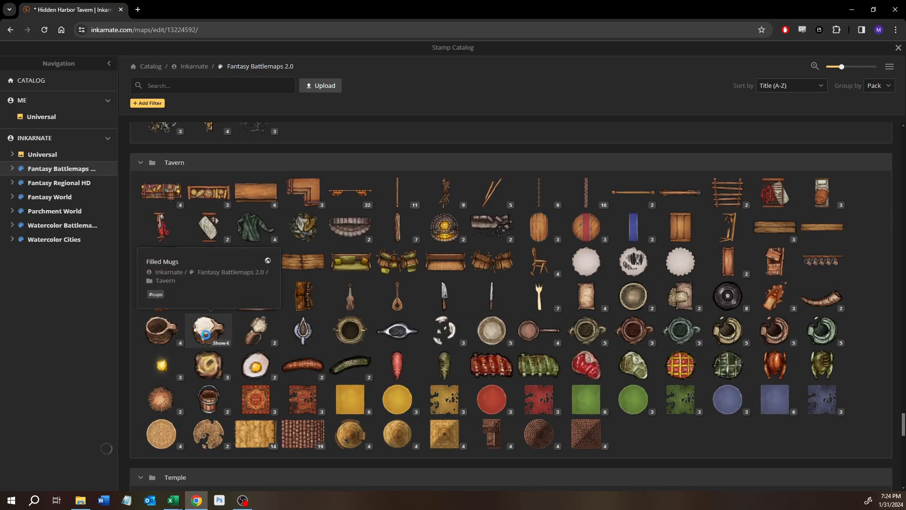
pyautogui.click(206, 335)
# Set the mug stamp's size to 25 and place two filled mugs on the bar counter near the two westernmost stools
pyautogui.scroll(6, 231, 307)
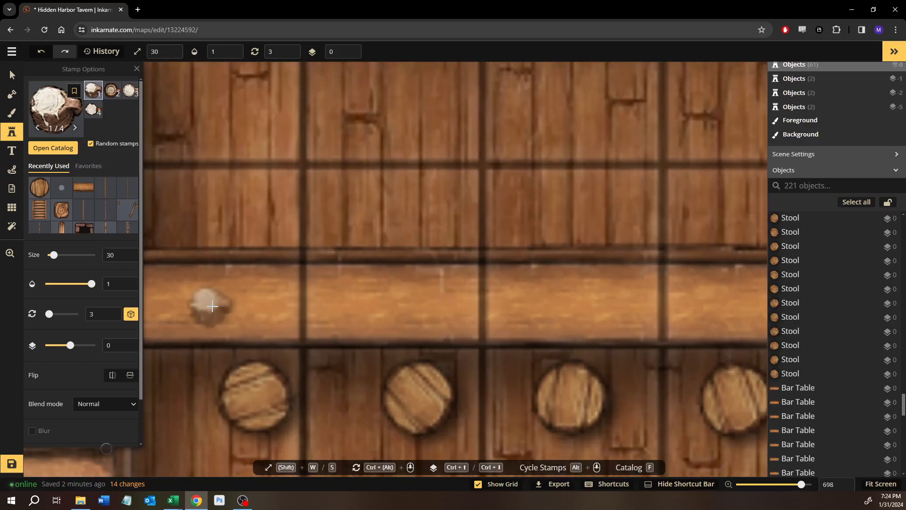
pyautogui.press('s')
pyautogui.press('s')
pyautogui.press('s')
pyautogui.press('s')
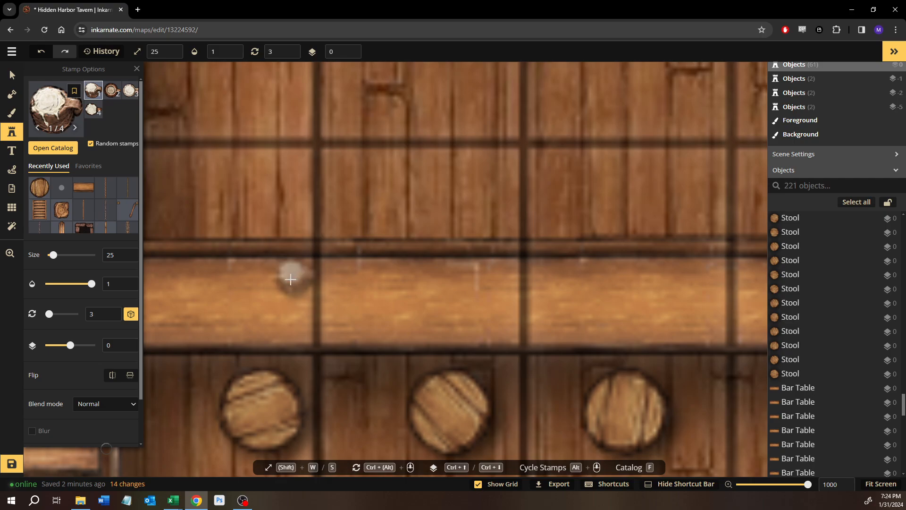
pyautogui.click(288, 282)
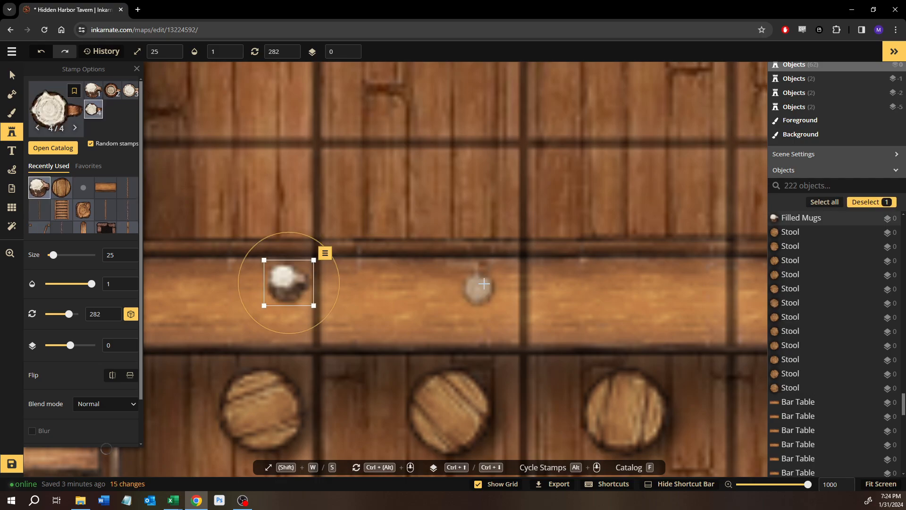
pyautogui.click(494, 285)
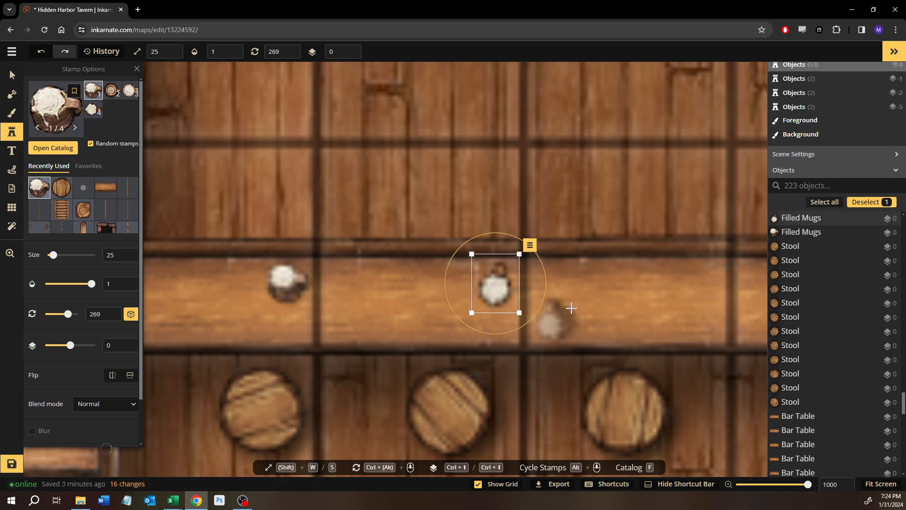
# Place eight more randomly rotated filled mugs at size 25 along the bar table, ending beside the staircase
pyautogui.press('space')
pyautogui.moveTo(468, 300); pyautogui.dragTo(226, 285)
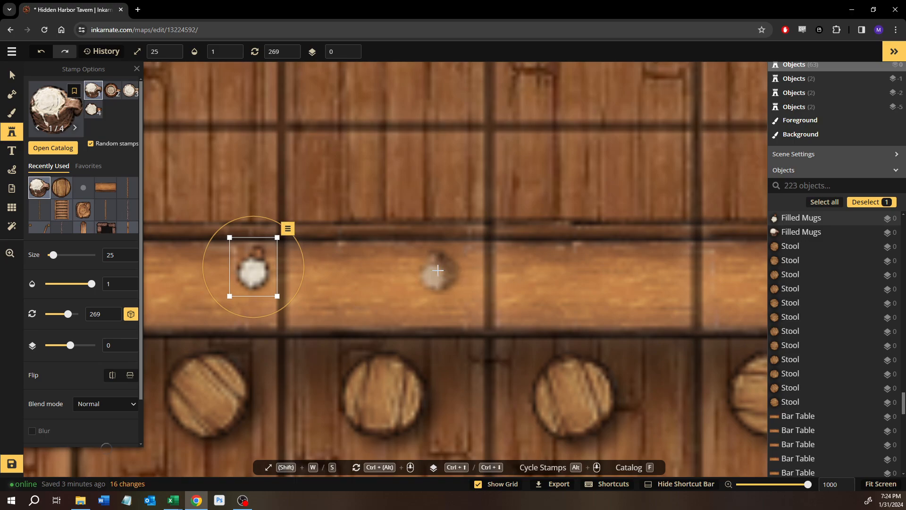
pyautogui.click(339, 269)
pyautogui.press('space')
pyautogui.moveTo(510, 270); pyautogui.dragTo(287, 279)
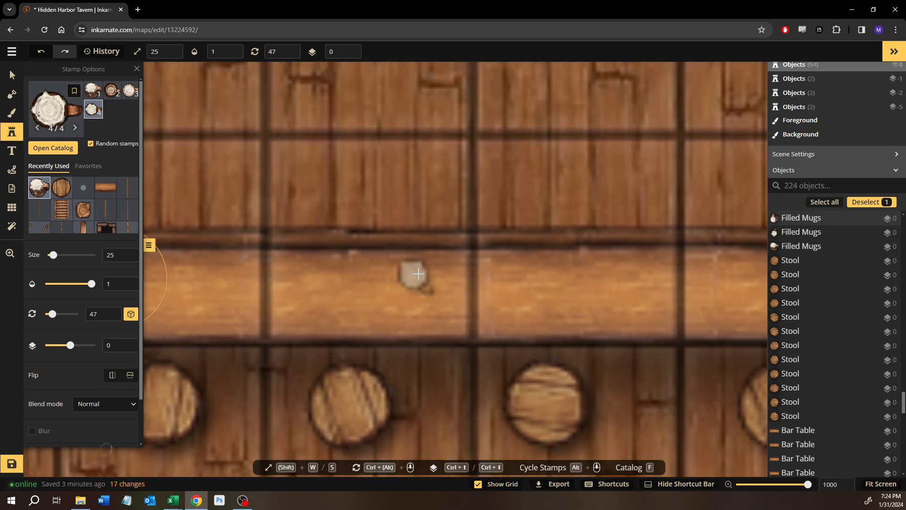
pyautogui.click(418, 273)
pyautogui.moveTo(486, 287); pyautogui.dragTo(302, 298)
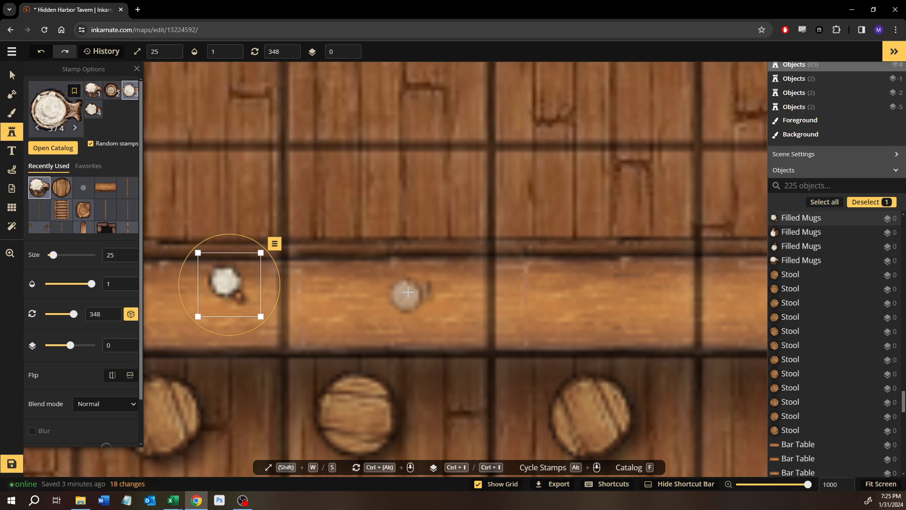
pyautogui.click(408, 292)
pyautogui.moveTo(585, 305); pyautogui.dragTo(352, 303)
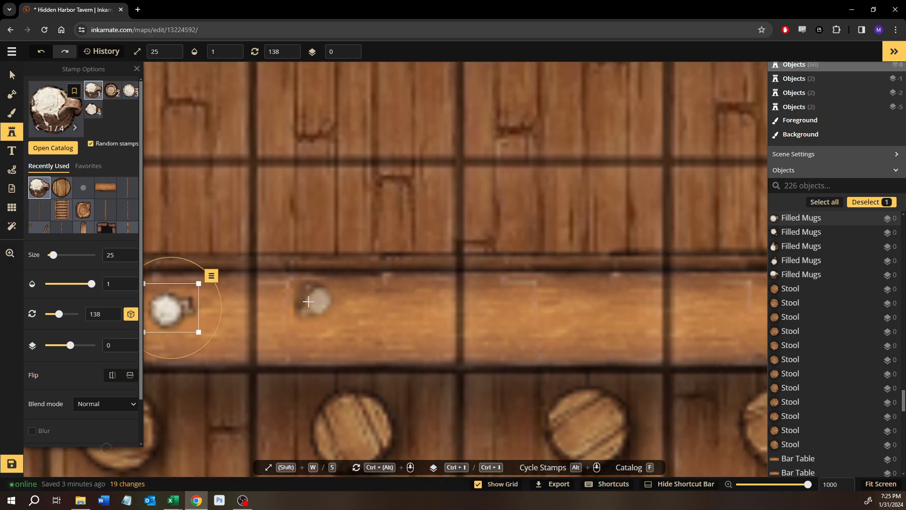
pyautogui.click(311, 302)
pyautogui.moveTo(484, 306); pyautogui.dragTo(344, 307)
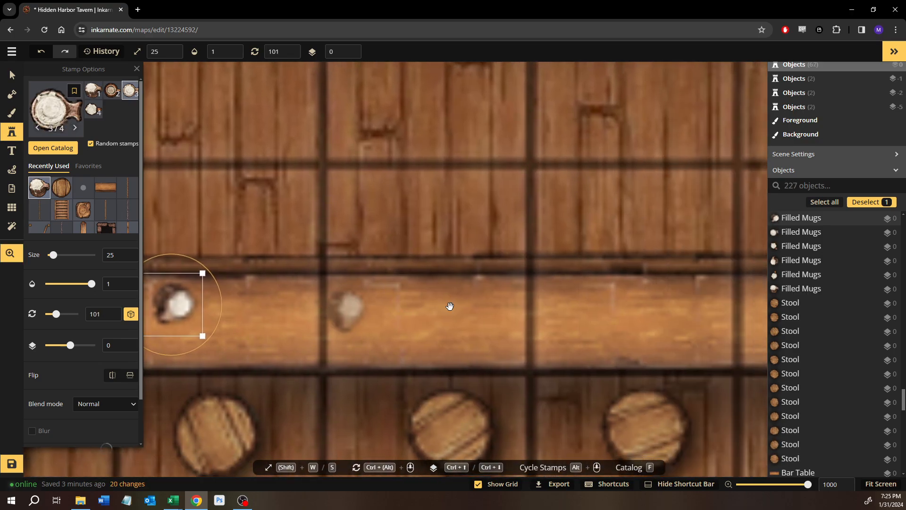
pyautogui.click(413, 308)
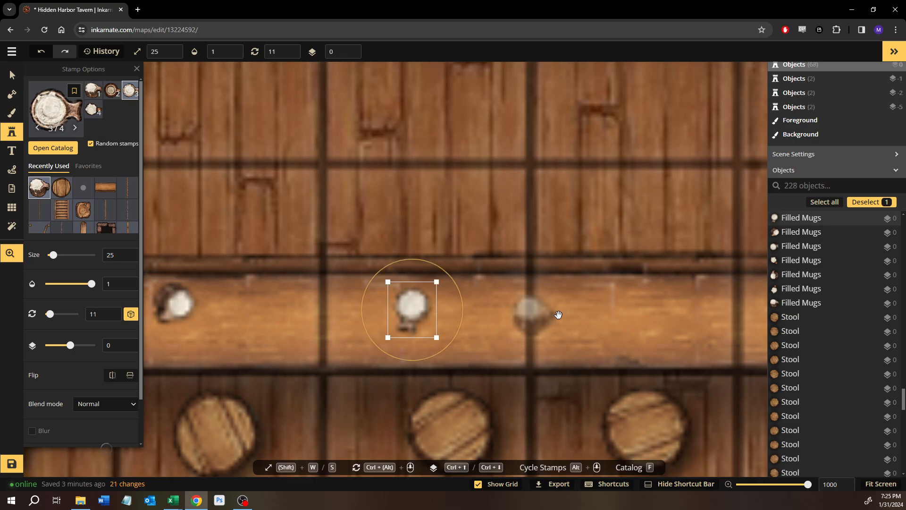
pyautogui.moveTo(543, 315); pyautogui.dragTo(334, 318)
pyautogui.click(466, 307)
pyautogui.moveTo(536, 313); pyautogui.dragTo(306, 305)
pyautogui.moveTo(498, 312); pyautogui.dragTo(174, 301)
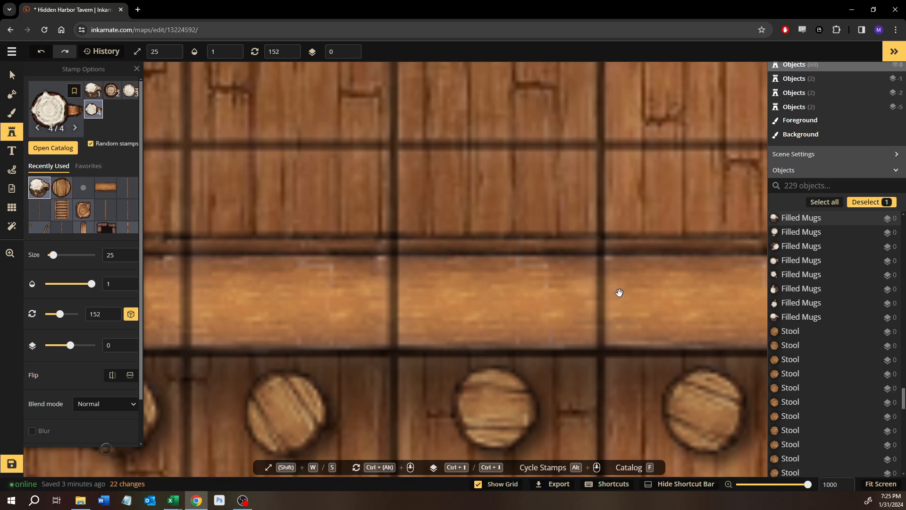
pyautogui.click(455, 296)
pyautogui.hscroll(6, 456, 296)
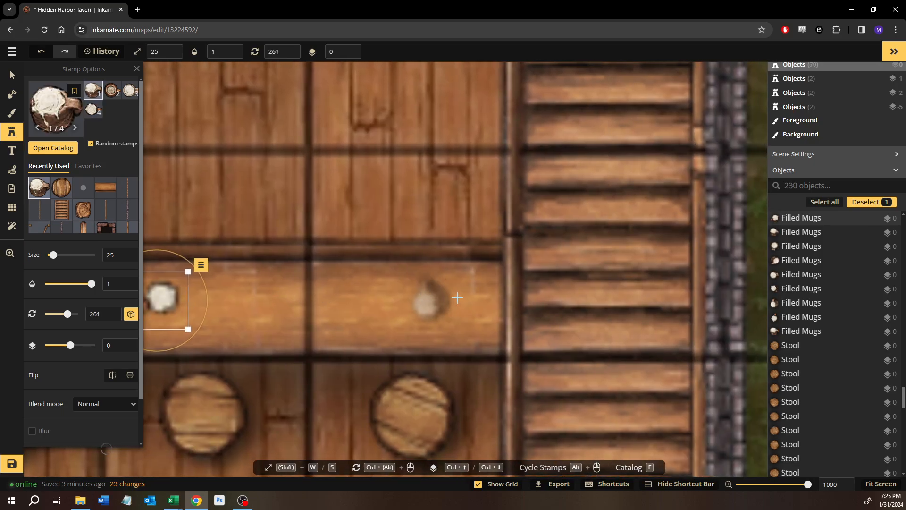
pyautogui.click(455, 296)
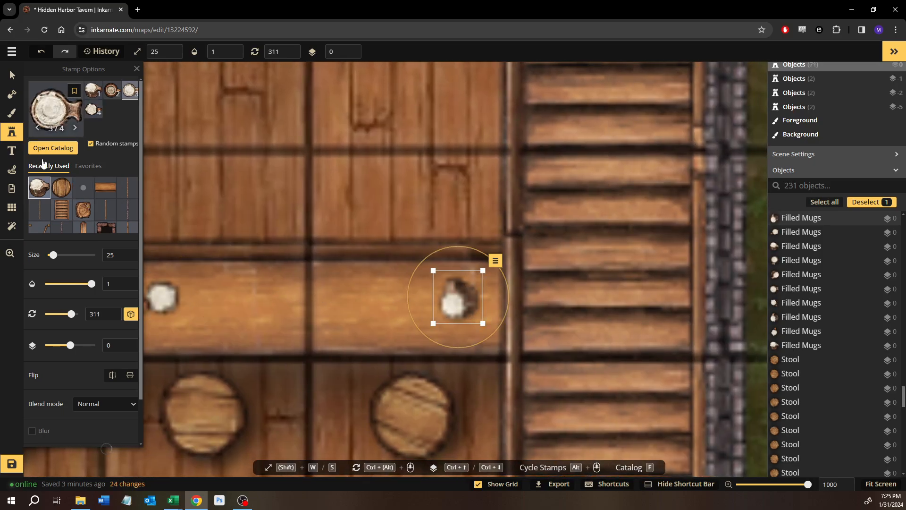
# Search the stamp catalog for food, filter by the Dishes tag, and choose the fish platter from the Farmstead Big Dishes
pyautogui.click(53, 147)
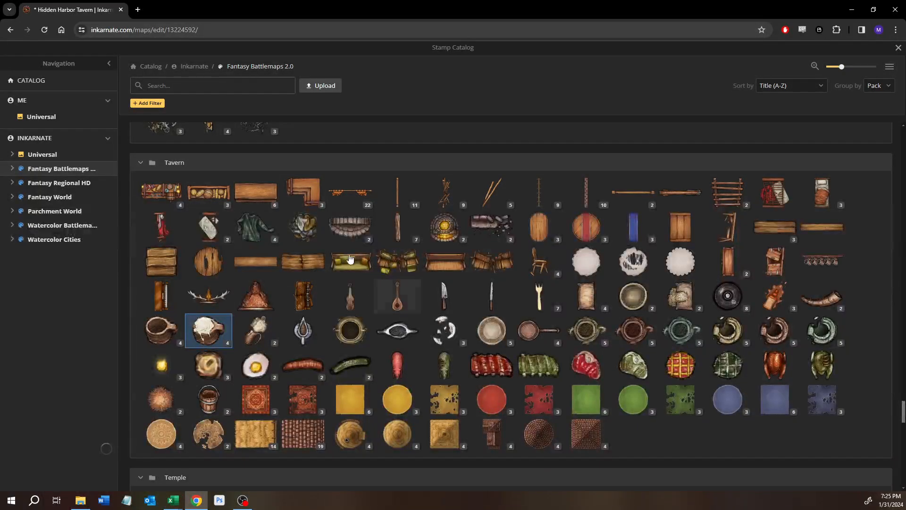
pyautogui.moveTo(382, 243)
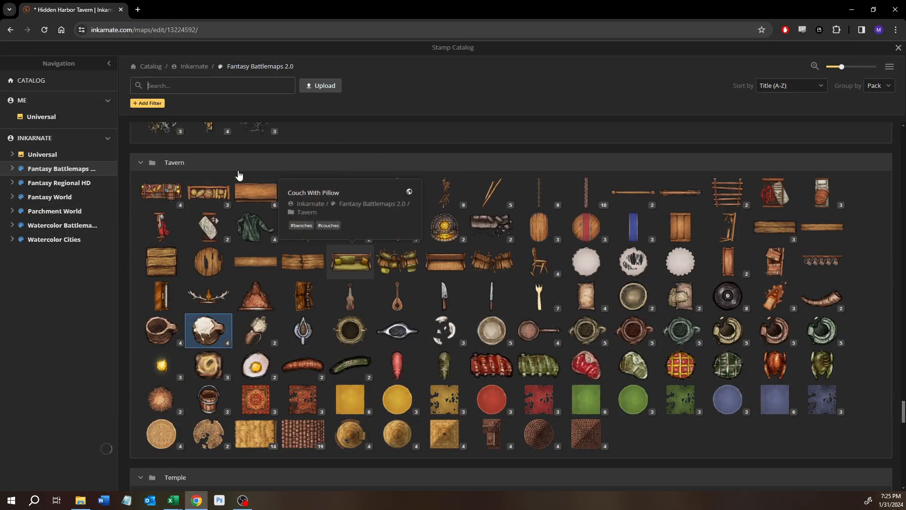
pyautogui.click(166, 88)
pyautogui.write('food')
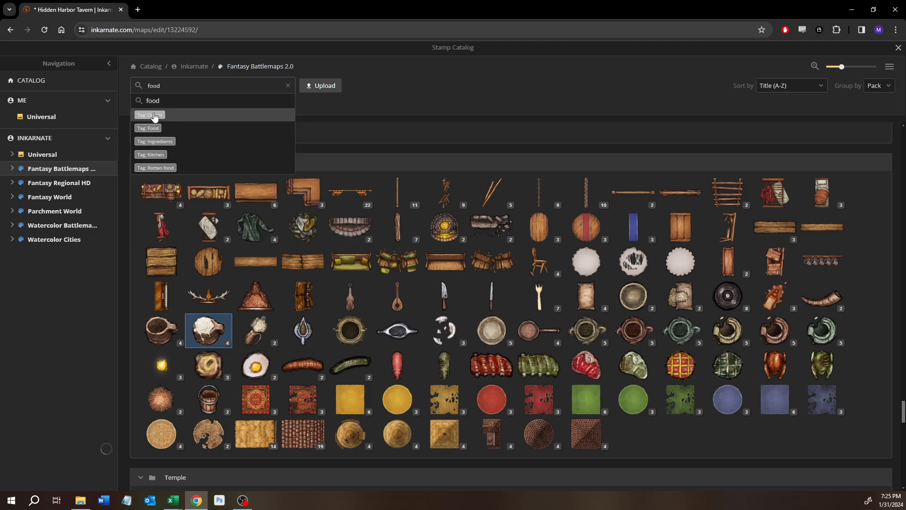
pyautogui.click(151, 115)
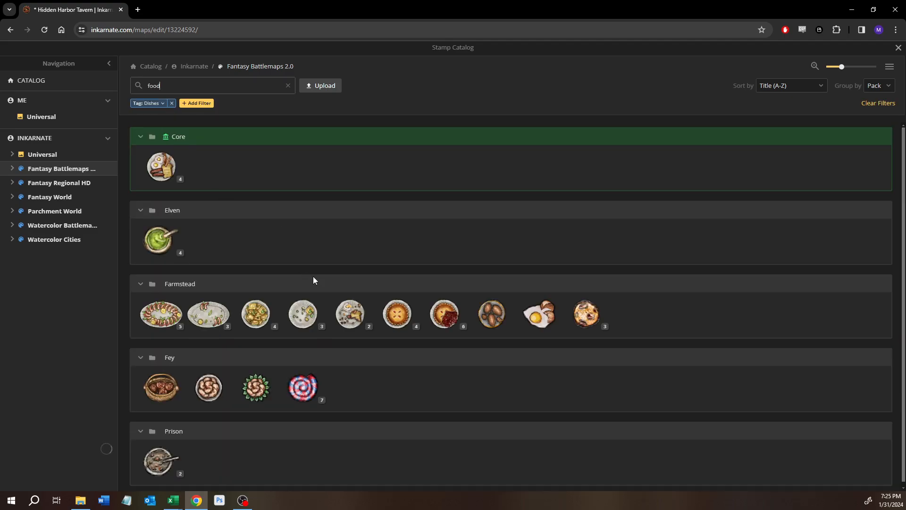
pyautogui.scroll(-1, 297, 314)
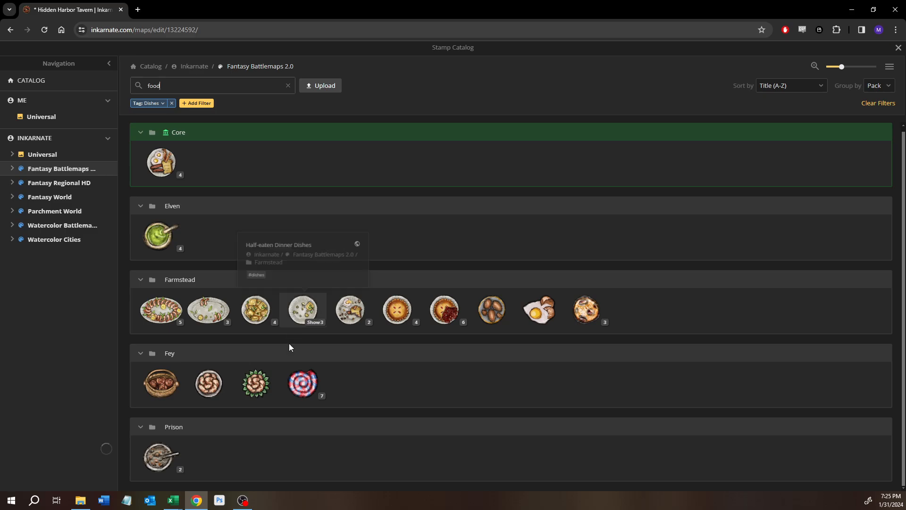
pyautogui.scroll(1, 288, 348)
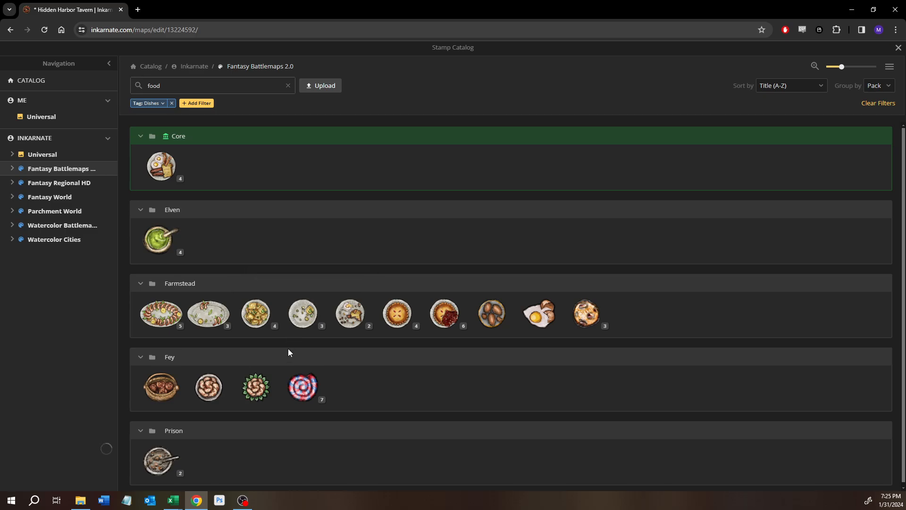
pyautogui.click(175, 326)
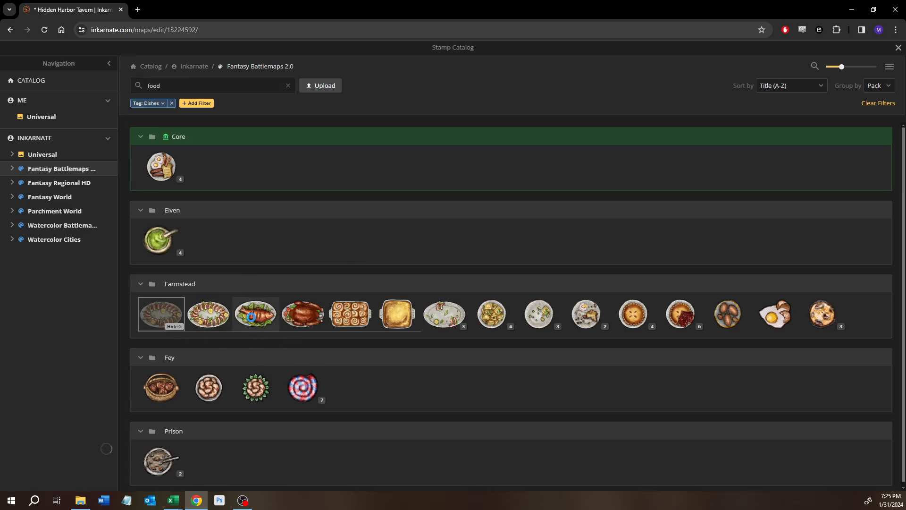
pyautogui.click(251, 315)
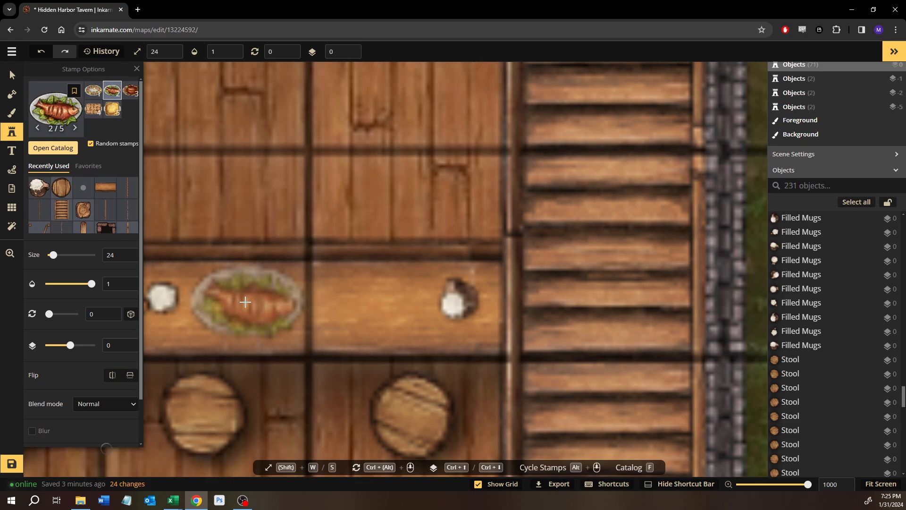
# Reduce the fish platter stamp to size 15 and place one on the bar table between two mugs
pyautogui.press('s')
pyautogui.press('s')
pyautogui.press('s')
pyautogui.press('s')
pyautogui.press('s')
pyautogui.press('s')
pyautogui.press('s')
pyautogui.press('s')
pyautogui.press('s')
pyautogui.press('s')
pyautogui.press('space')
pyautogui.moveTo(213, 308); pyautogui.dragTo(659, 260)
pyautogui.scroll(-5, 310, 290)
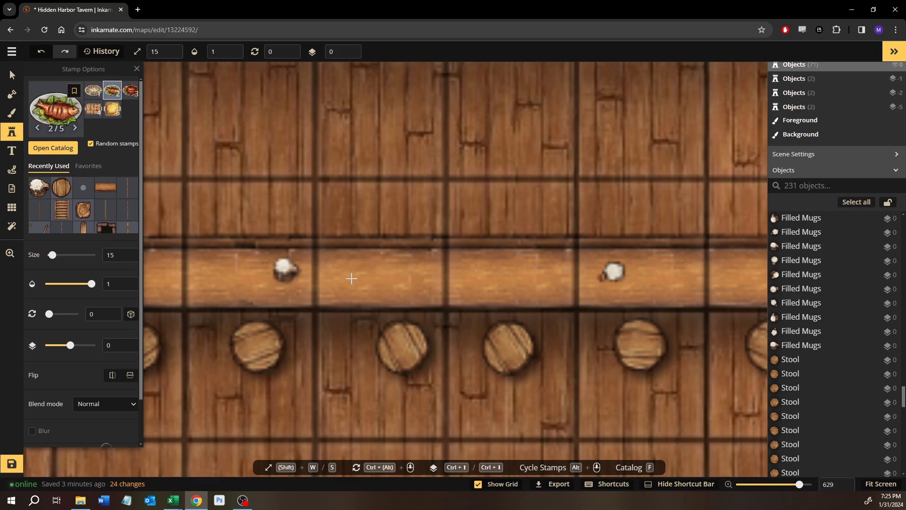
pyautogui.click(396, 276)
# Switch the Big Dishes stamp back to the fish platter variant and place a second one beside a mug farther along the bar
pyautogui.press('space')
pyautogui.moveTo(237, 304); pyautogui.dragTo(557, 294)
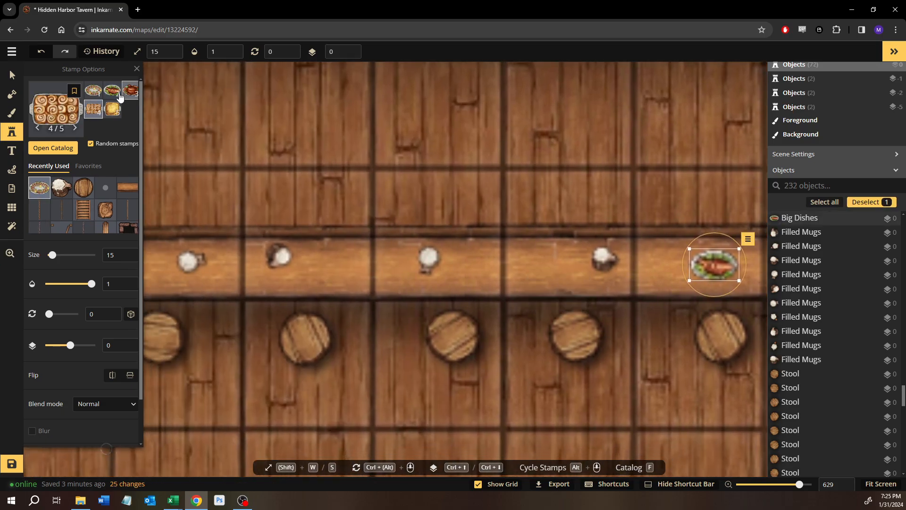
pyautogui.click(94, 90)
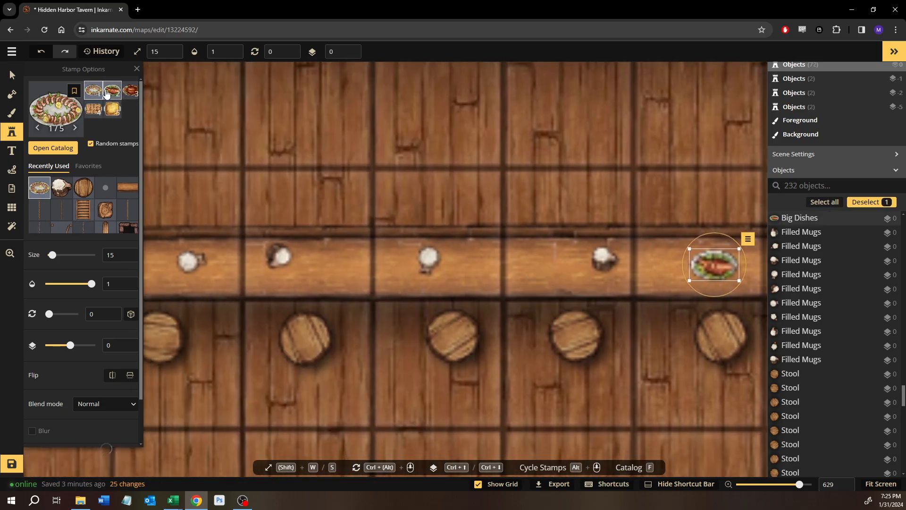
pyautogui.click(116, 92)
pyautogui.press('space')
pyautogui.moveTo(353, 273); pyautogui.dragTo(677, 278)
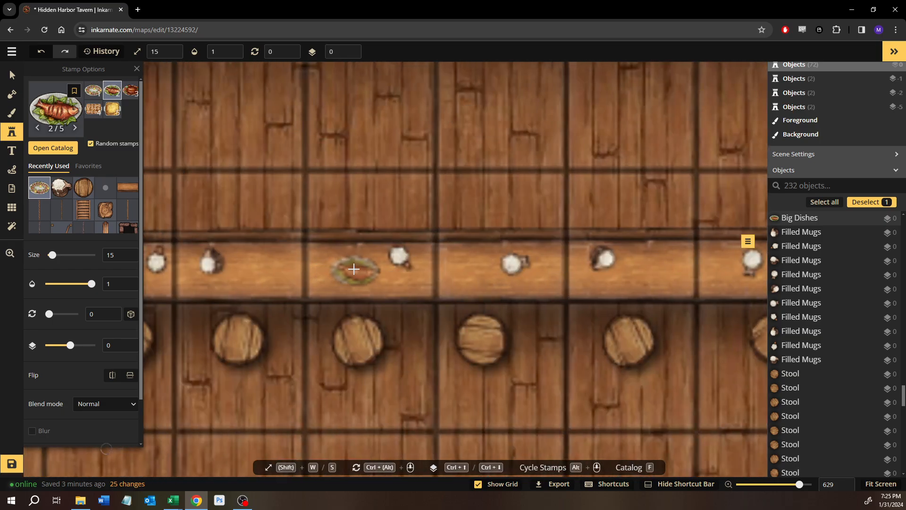
pyautogui.click(354, 268)
# Choose the steak plate from the Farmstead Dinner Dishes group in the stamp catalog
pyautogui.press('space')
pyautogui.moveTo(298, 299); pyautogui.dragTo(542, 295)
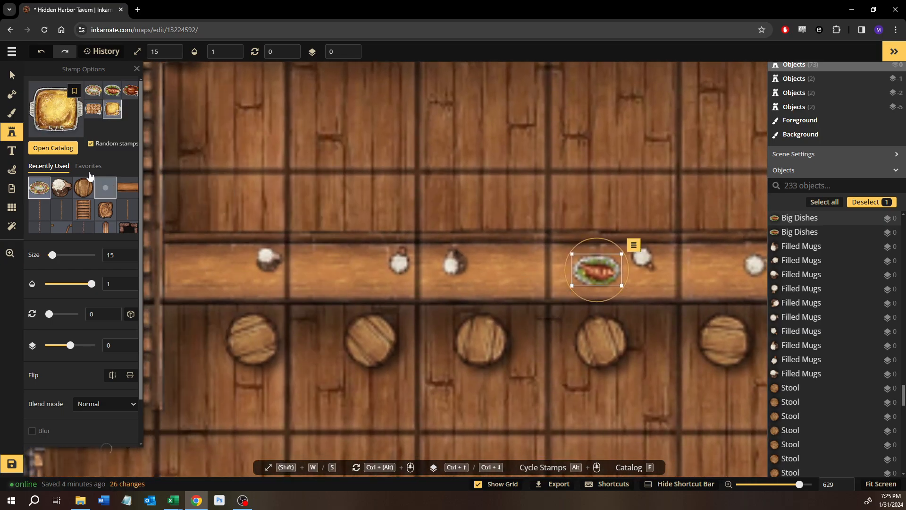
pyautogui.click(53, 148)
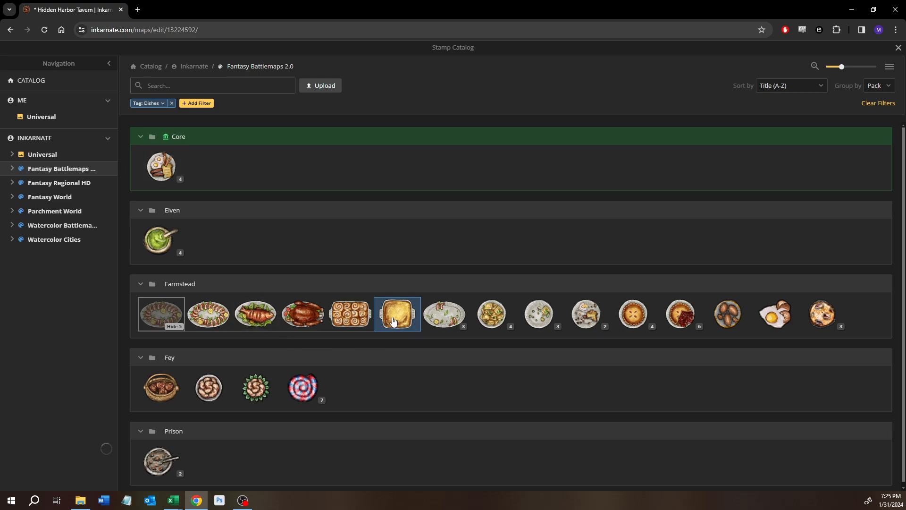
pyautogui.click(173, 326)
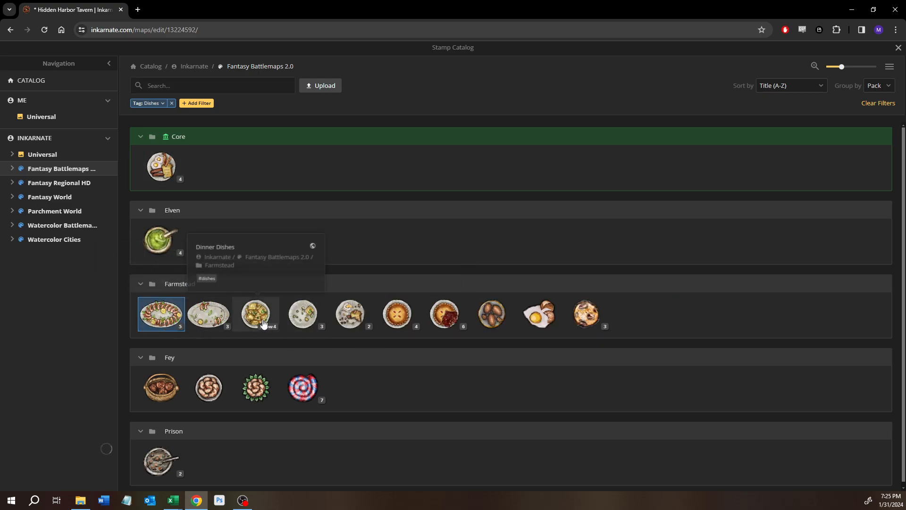
pyautogui.click(267, 327)
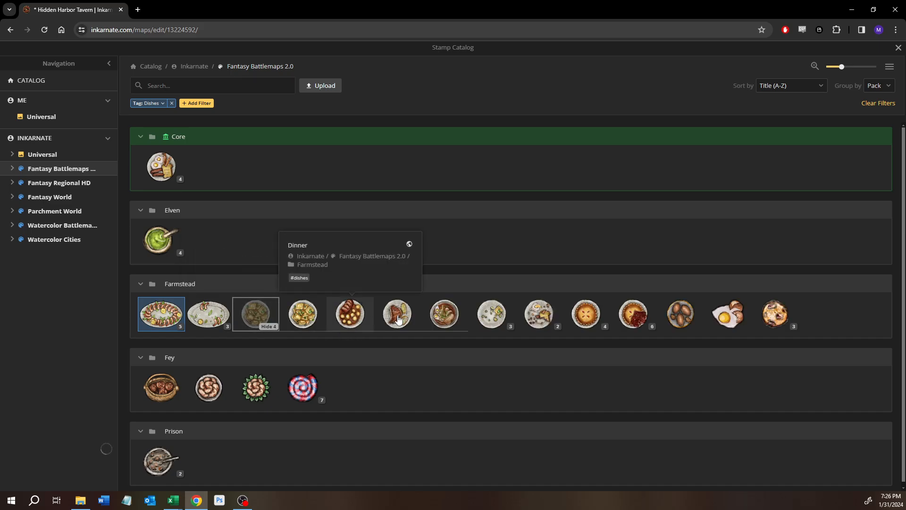
pyautogui.click(398, 320)
# Place six randomly varied and rotated Dinner Dishes at size 15 beside the mugs along the bar table
pyautogui.scroll(2, 243, 265)
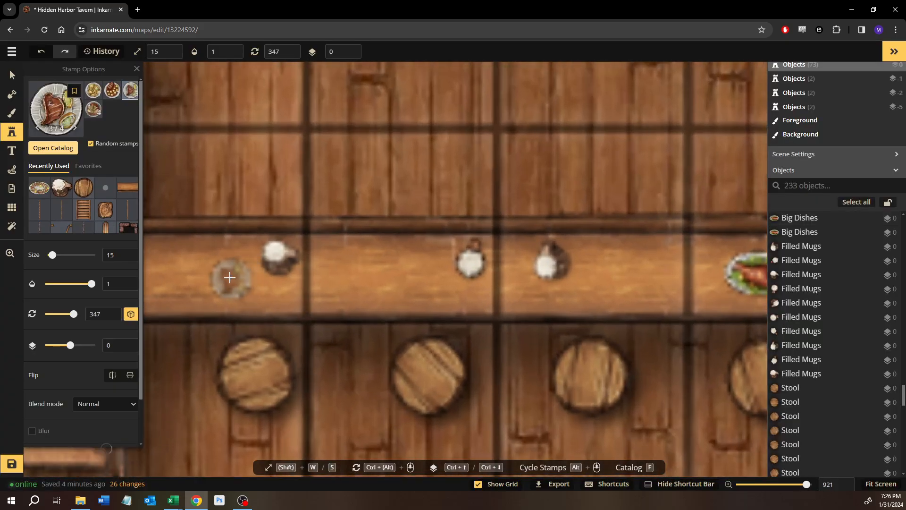
pyautogui.click(239, 275)
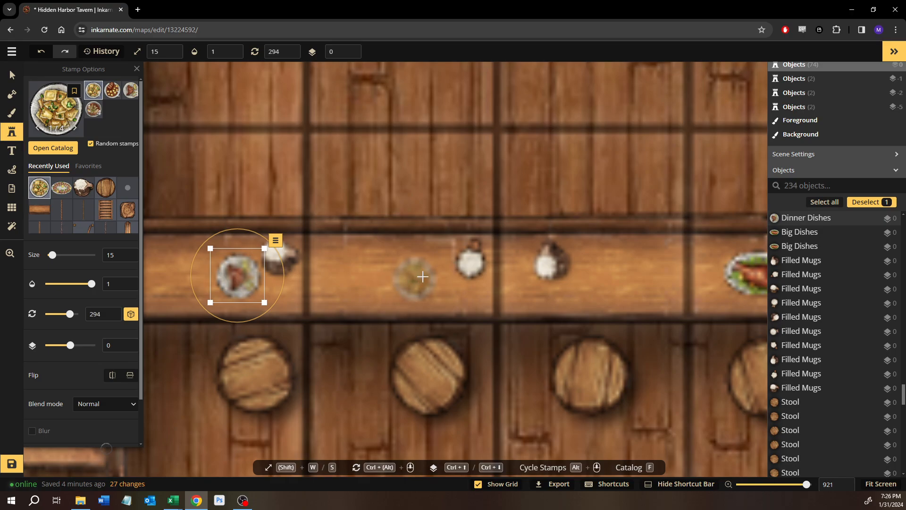
pyautogui.click(428, 275)
pyautogui.moveTo(637, 274); pyautogui.dragTo(266, 272)
pyautogui.moveTo(557, 276); pyautogui.dragTo(390, 276)
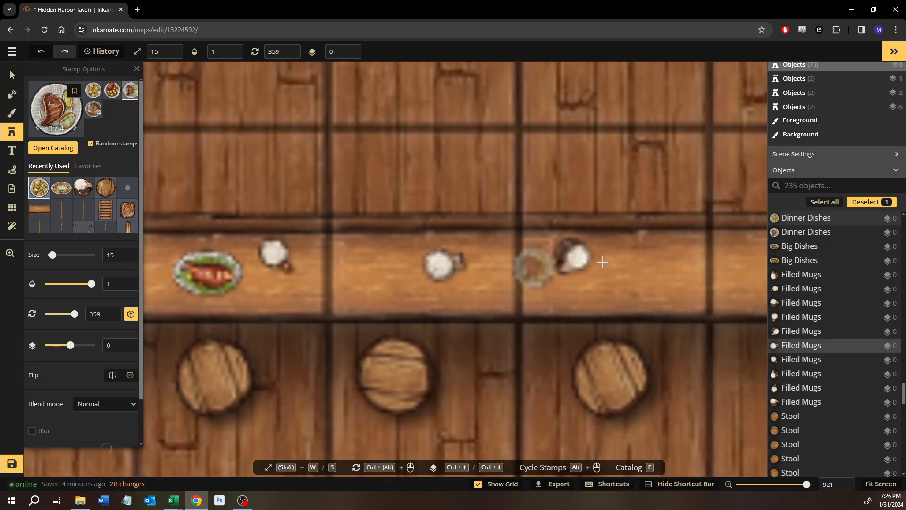
pyautogui.click(628, 275)
pyautogui.moveTo(691, 272); pyautogui.dragTo(172, 289)
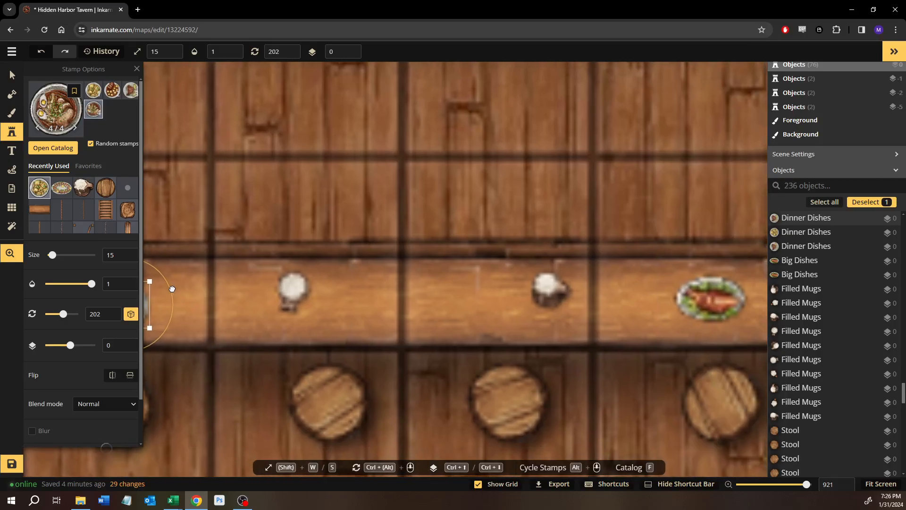
pyautogui.click(316, 290)
pyautogui.moveTo(690, 288); pyautogui.dragTo(216, 299)
pyautogui.moveTo(392, 293); pyautogui.dragTo(166, 289)
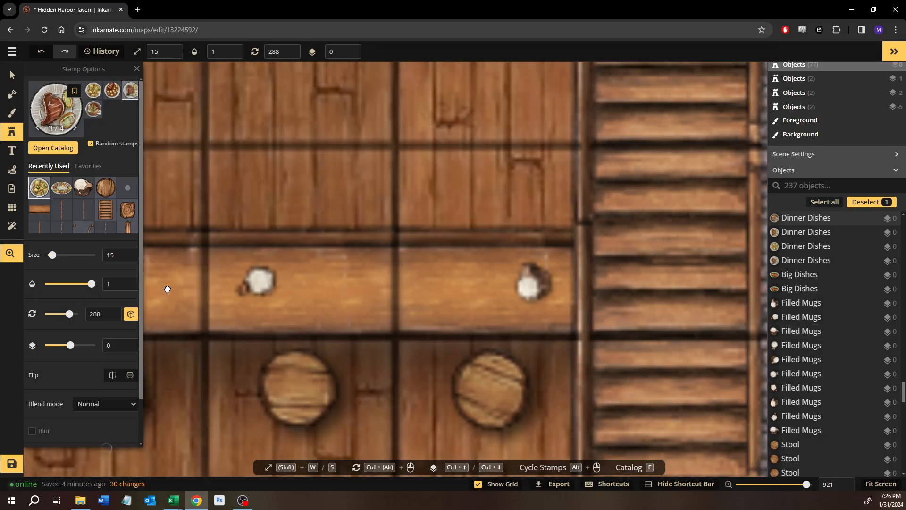
pyautogui.moveTo(243, 297); pyautogui.dragTo(598, 293)
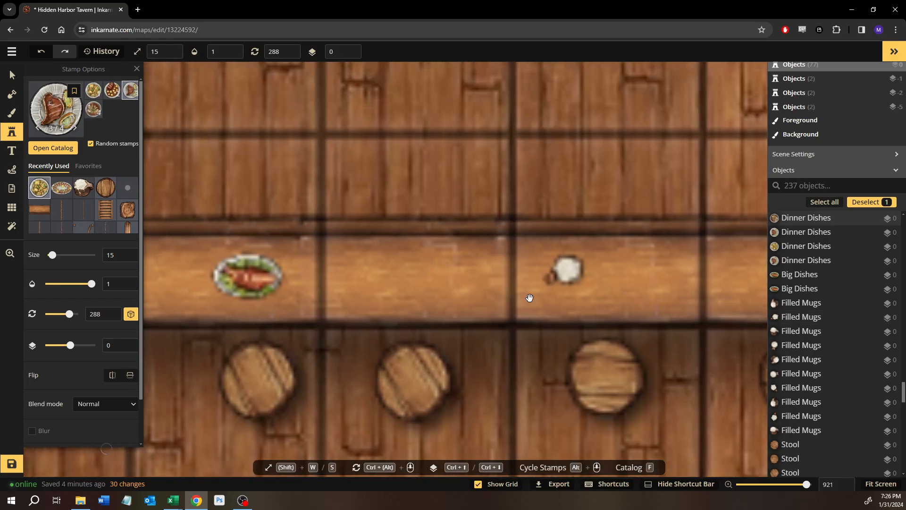
pyautogui.moveTo(529, 297); pyautogui.dragTo(176, 323)
pyautogui.click(390, 314)
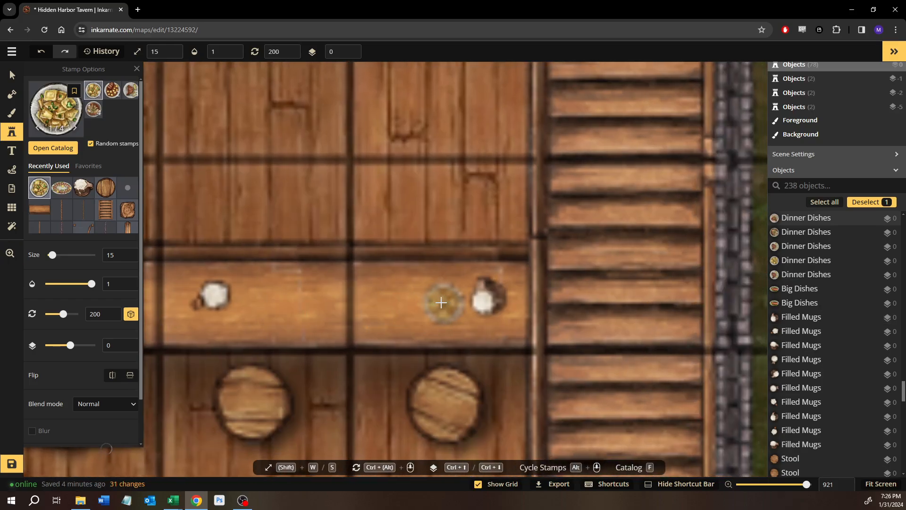
pyautogui.click(441, 302)
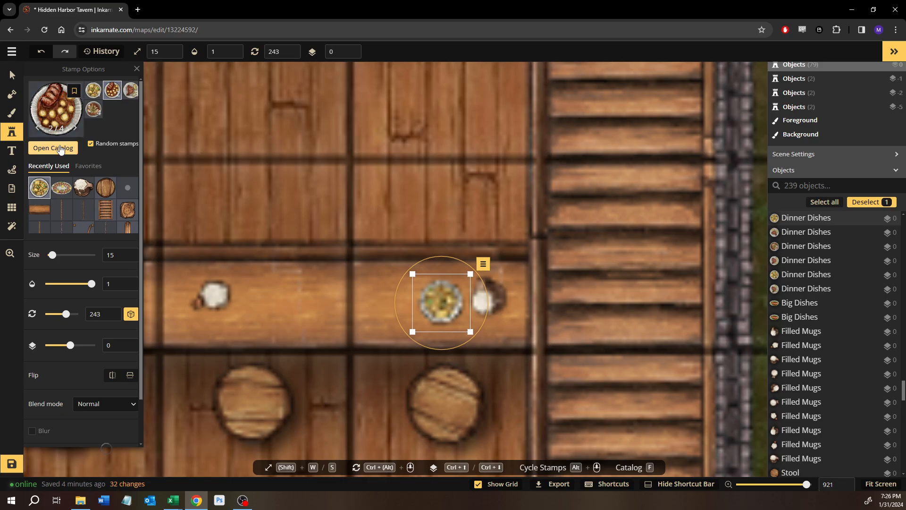
# Reopen the stamp catalog and remove the Dishes tag filter
pyautogui.press('f')
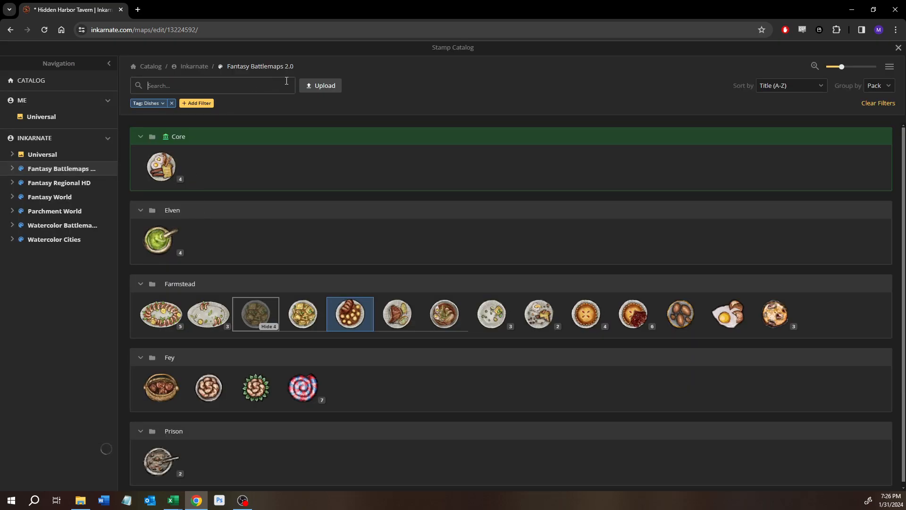
pyautogui.click(254, 83)
pyautogui.click(172, 103)
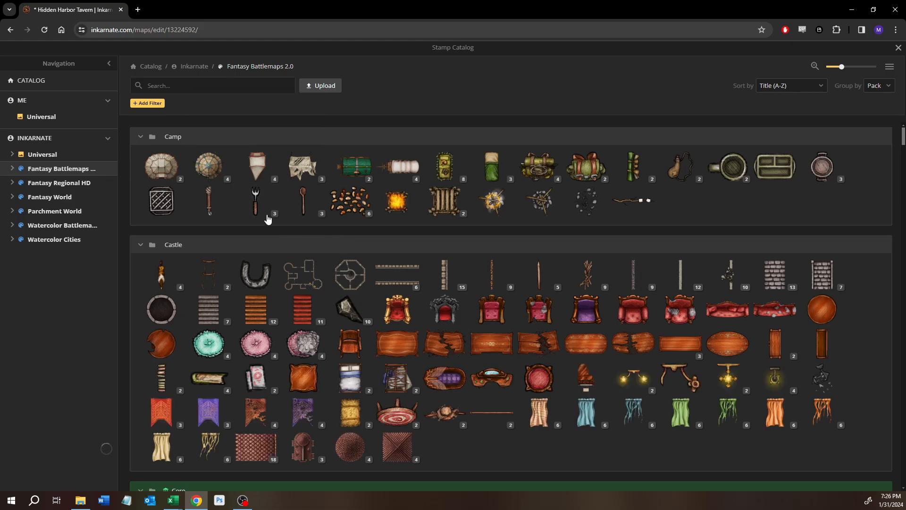
# Choose the wooden fork stamp from the Tavern group in the Fantasy Battlemaps 2.0 catalog
pyautogui.scroll(-3, 211, 191)
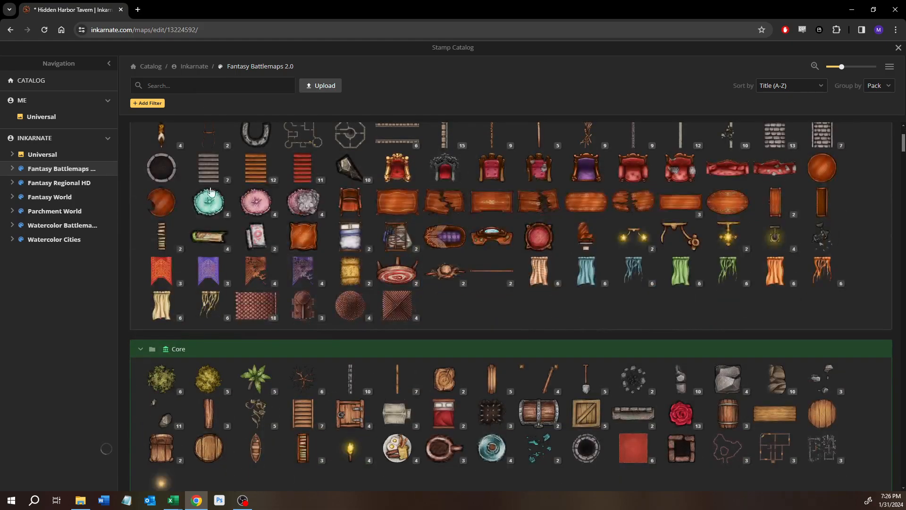
pyautogui.scroll(-10, 345, 375)
pyautogui.scroll(-10, 345, 363)
pyautogui.scroll(-5, 344, 363)
pyautogui.scroll(-15, 295, 347)
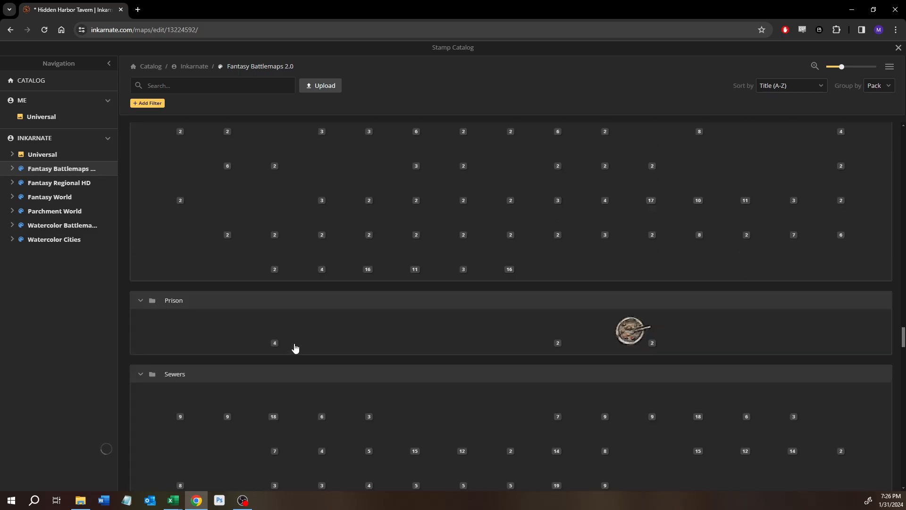
pyautogui.scroll(-10, 290, 349)
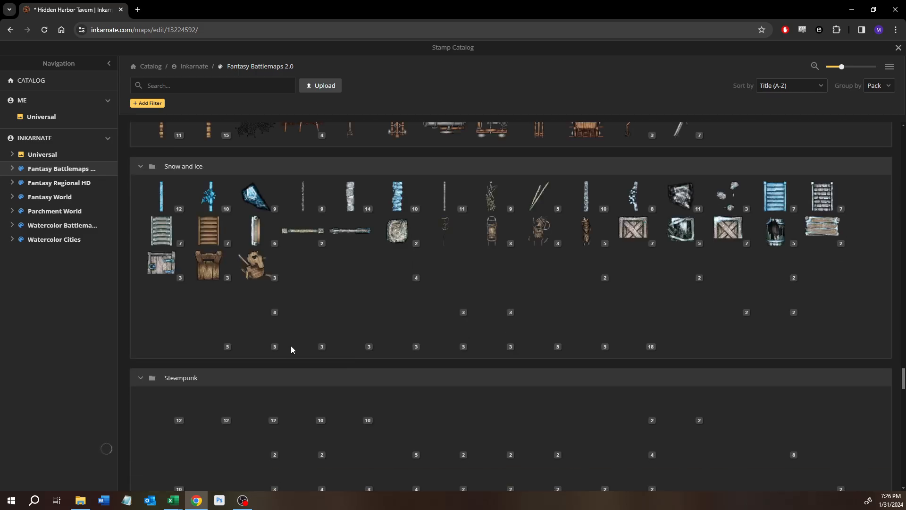
pyautogui.scroll(-2, 290, 349)
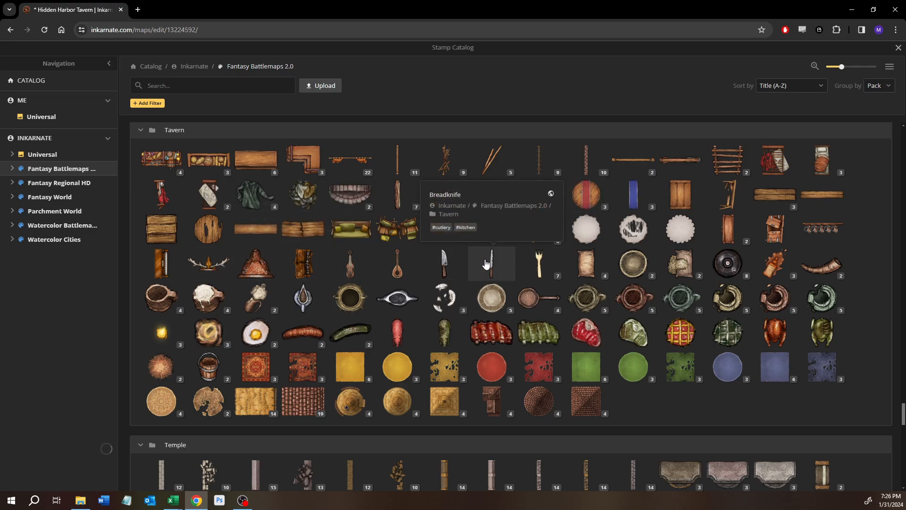
pyautogui.click(539, 263)
# Place size 20 Fancy cutlery: a fork between the dish and mug at the bar's right end, and a spoon beside the dish near the middle
pyautogui.scroll(1, 438, 282)
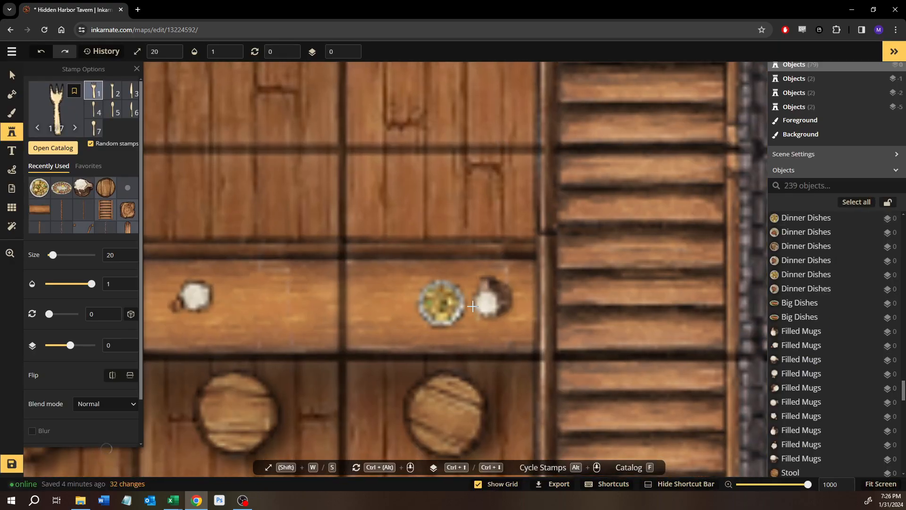
pyautogui.click(468, 307)
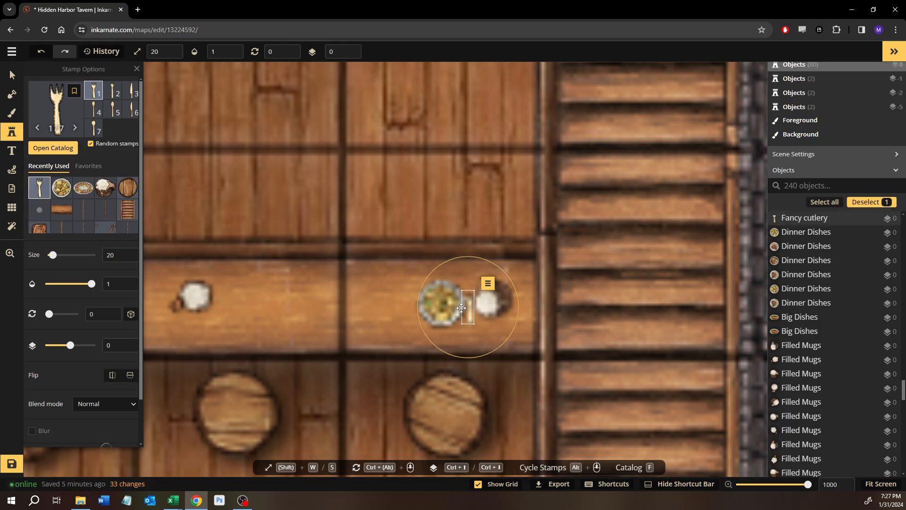
pyautogui.press('space')
pyautogui.moveTo(277, 301); pyautogui.dragTo(640, 293)
pyautogui.moveTo(408, 295); pyautogui.dragTo(644, 287)
pyautogui.moveTo(289, 295); pyautogui.dragTo(625, 297)
pyautogui.moveTo(383, 309); pyautogui.dragTo(365, 299)
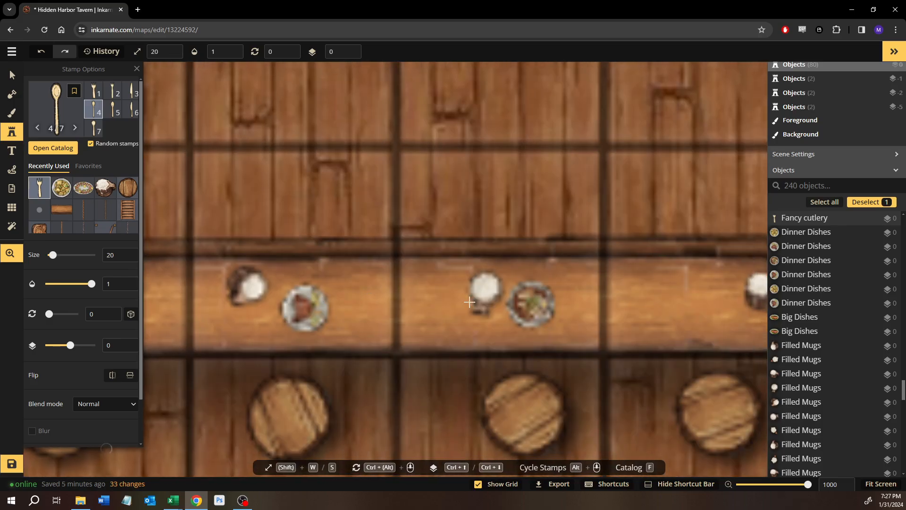
pyautogui.click(561, 308)
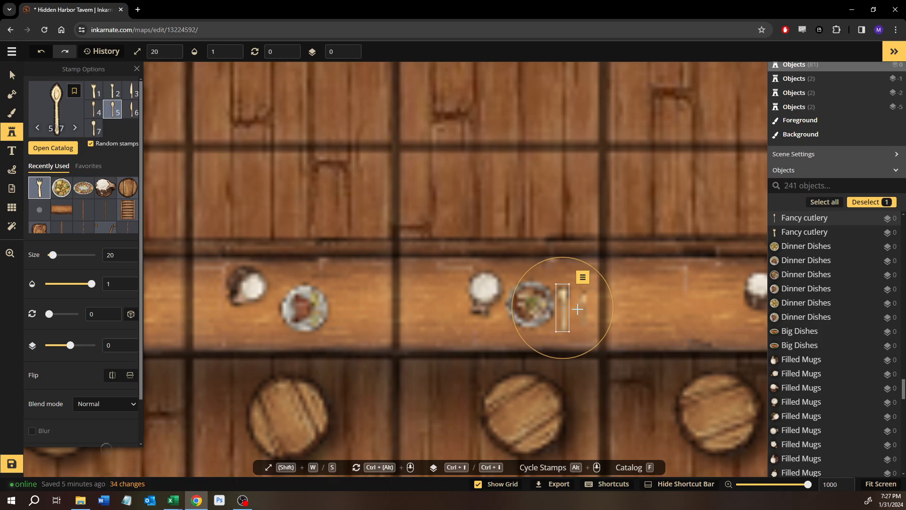
pyautogui.hotkey('ctrl', 'z')
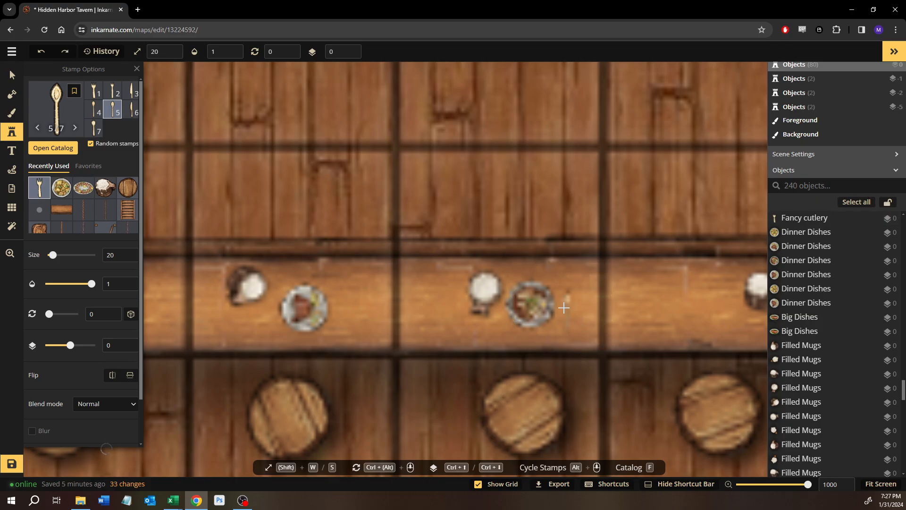
pyautogui.click(561, 307)
# Place a piece of Fancy cutlery on each side of the next meat plate along the bar, one of them a fork
pyautogui.press('space')
pyautogui.moveTo(435, 319); pyautogui.dragTo(566, 307)
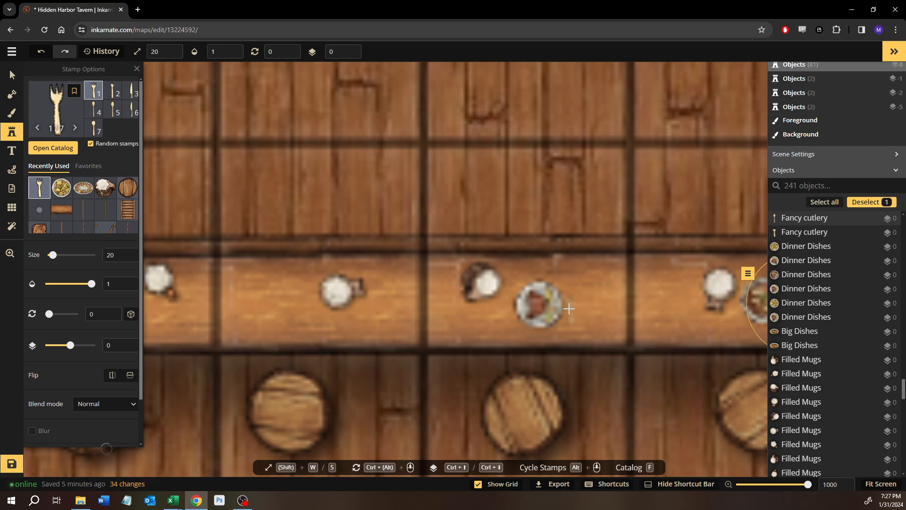
pyautogui.click(568, 308)
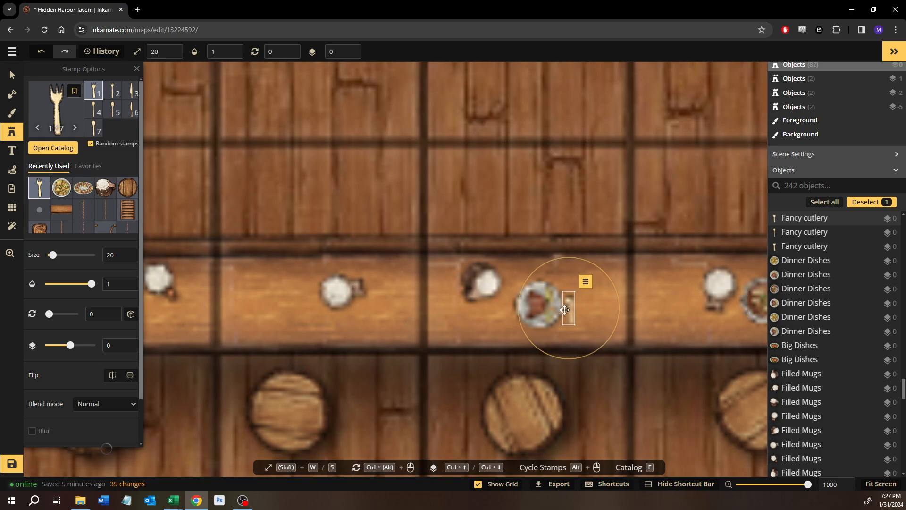
pyautogui.click(508, 308)
# Place a fork and a knife on opposite sides of the fish platter in the left half of the bar
pyautogui.moveTo(384, 321); pyautogui.dragTo(512, 309)
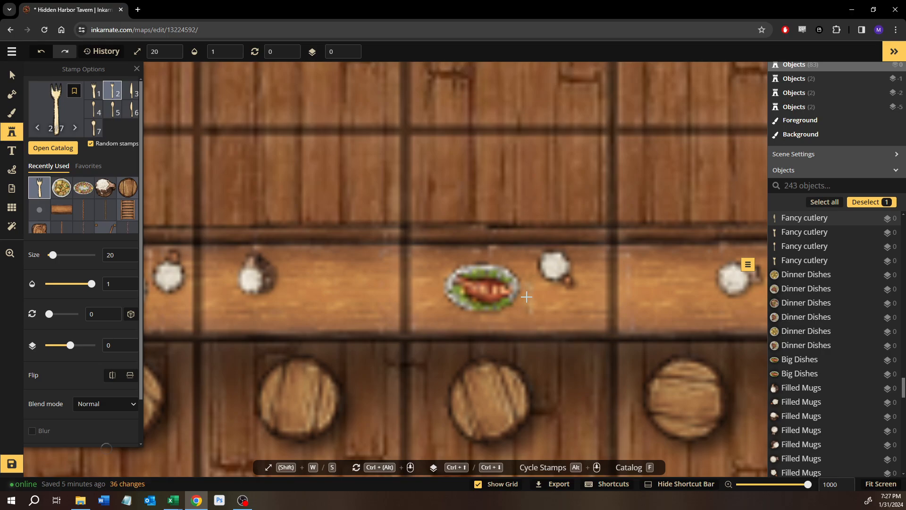
pyautogui.click(528, 296)
pyautogui.moveTo(315, 288); pyautogui.dragTo(659, 291)
pyautogui.moveTo(399, 296); pyautogui.dragTo(615, 297)
pyautogui.moveTo(559, 192); pyautogui.dragTo(122, 148)
pyautogui.click(131, 91)
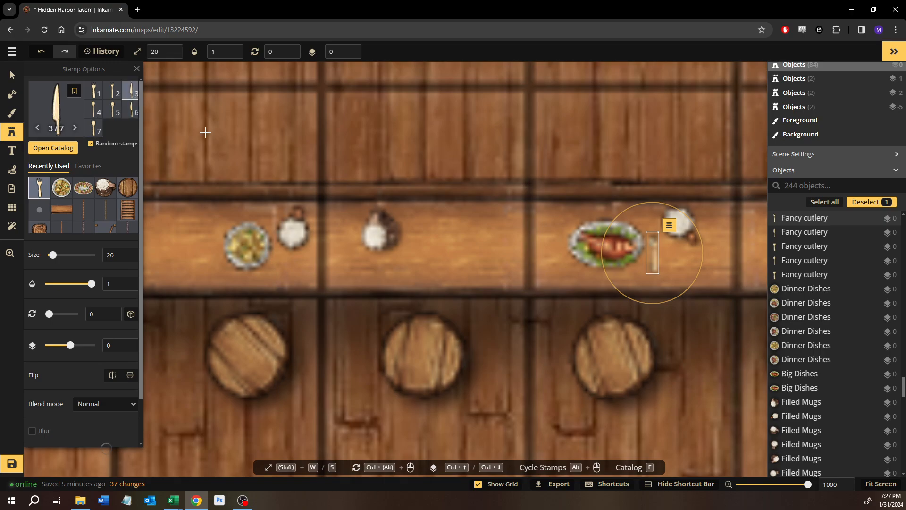
pyautogui.click(561, 249)
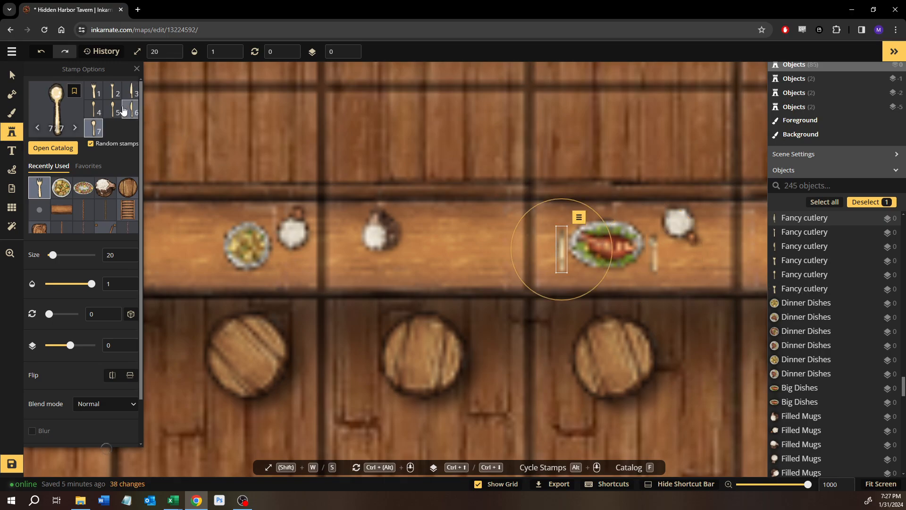
# Add a fork beside the next dish, and set cutlery rotated to 344 and 32 degrees on either side of the bar's leftmost plate
pyautogui.click(99, 93)
pyautogui.click(215, 248)
pyautogui.moveTo(178, 250); pyautogui.dragTo(512, 256)
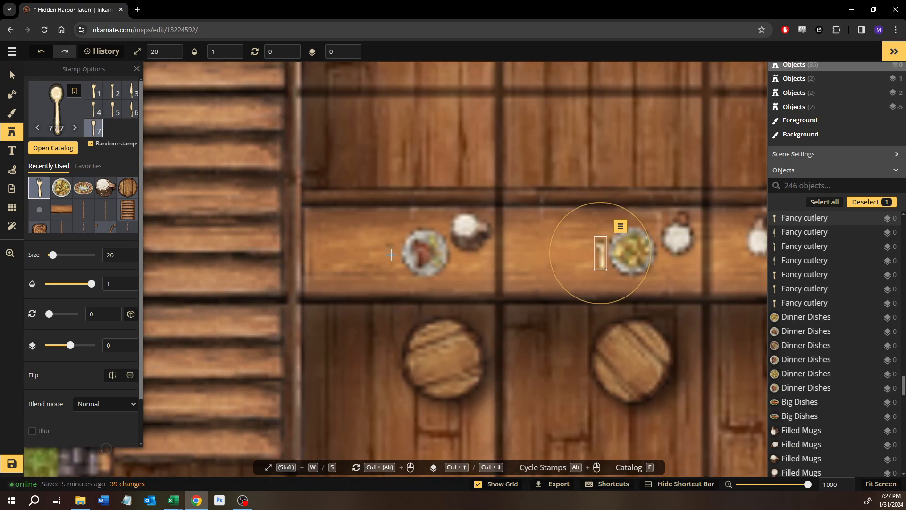
pyautogui.click(453, 266)
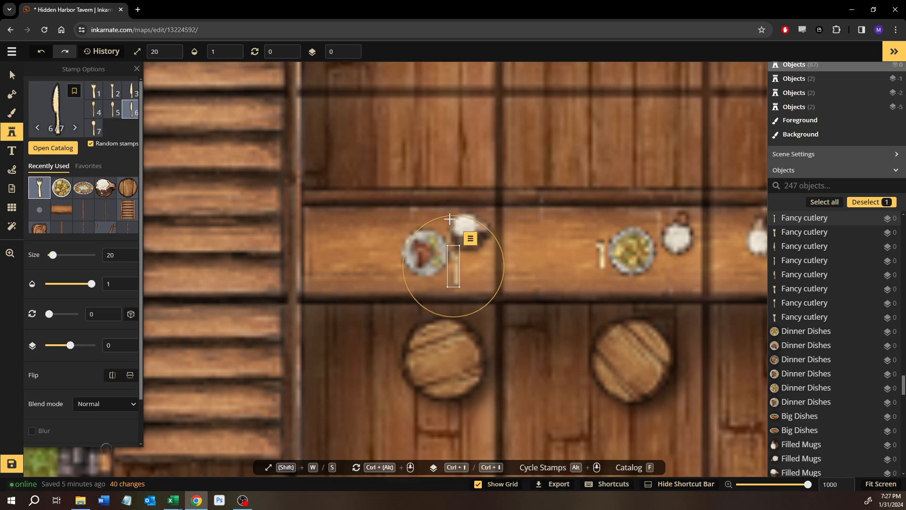
pyautogui.moveTo(447, 218); pyautogui.dragTo(434, 219)
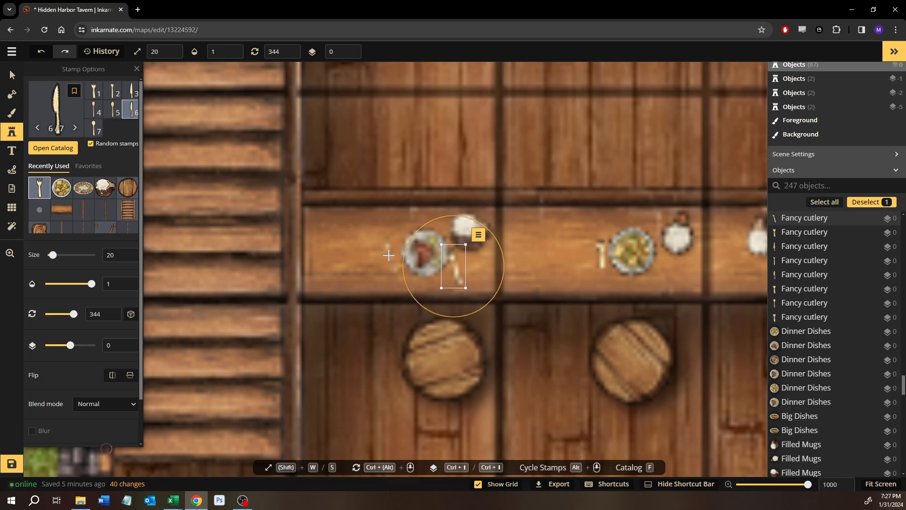
pyautogui.click(389, 255)
pyautogui.moveTo(380, 207); pyautogui.dragTo(417, 216)
# Place a knife and a fork, both rotated 32 degrees, on opposite sides of the fish platter in the right half of the bar
pyautogui.press('space')
pyautogui.moveTo(639, 265); pyautogui.dragTo(183, 256)
pyautogui.moveTo(603, 268); pyautogui.dragTo(185, 296)
pyautogui.moveTo(448, 298)
pyautogui.mouseDown()
pyautogui.moveTo(335, 309)
pyautogui.moveTo(205, 300)
pyautogui.mouseUp()
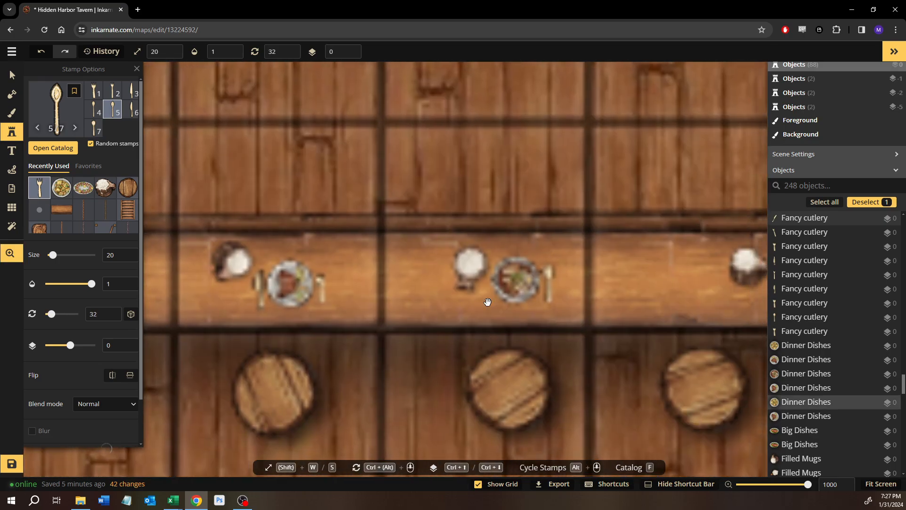
pyautogui.moveTo(488, 302); pyautogui.dragTo(306, 319)
pyautogui.moveTo(444, 316); pyautogui.dragTo(107, 317)
pyautogui.moveTo(551, 318); pyautogui.dragTo(391, 320)
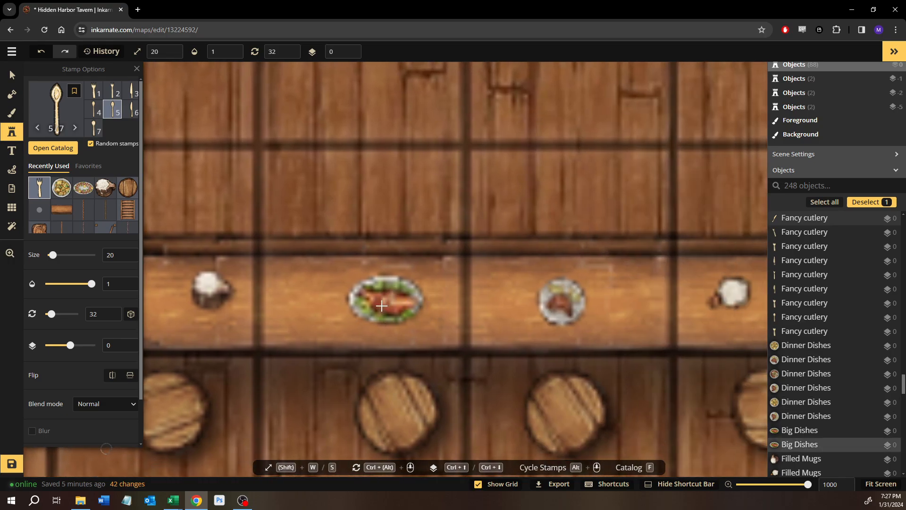
pyautogui.click(132, 96)
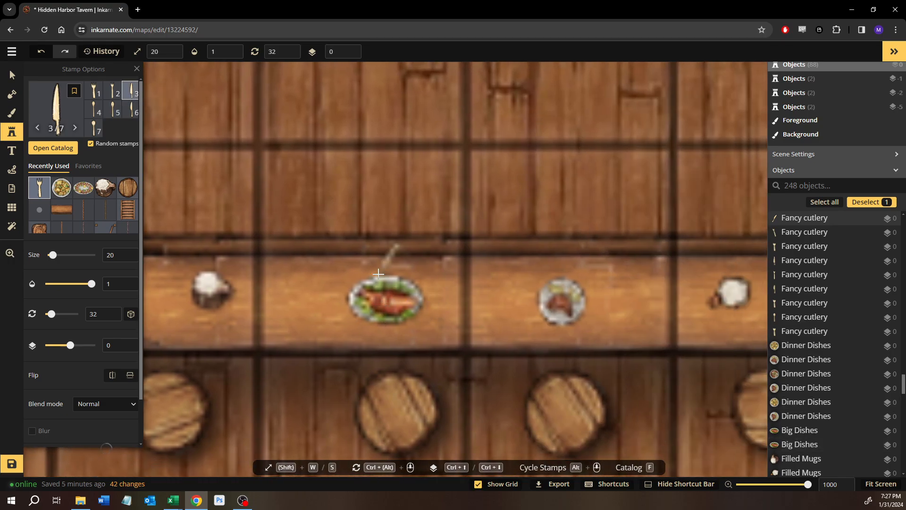
pyautogui.click(337, 299)
pyautogui.click(94, 115)
pyautogui.click(110, 98)
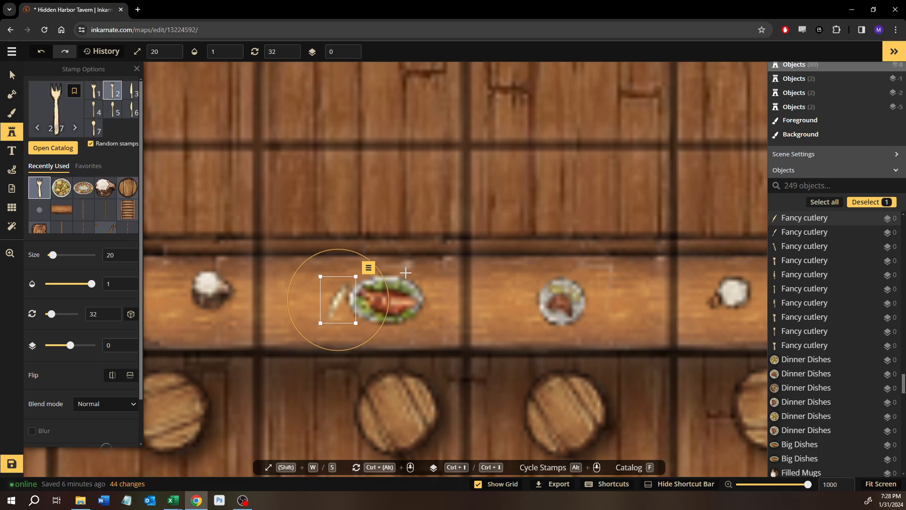
pyautogui.click(431, 311)
# Place cutlery on both sides of the plate beside that fish platter, rotating the pieces to 13 and 347 degrees
pyautogui.moveTo(492, 308); pyautogui.dragTo(302, 299)
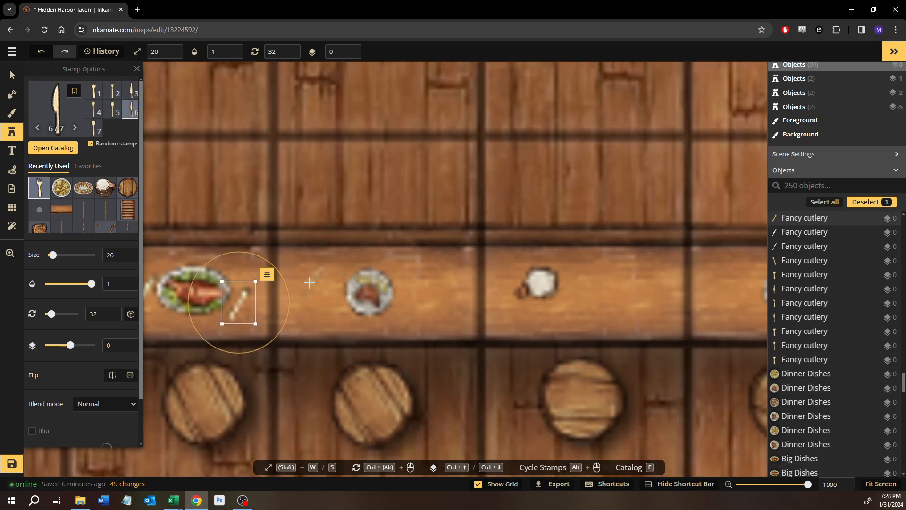
pyautogui.click(337, 291)
pyautogui.scroll(-3, 326, 240)
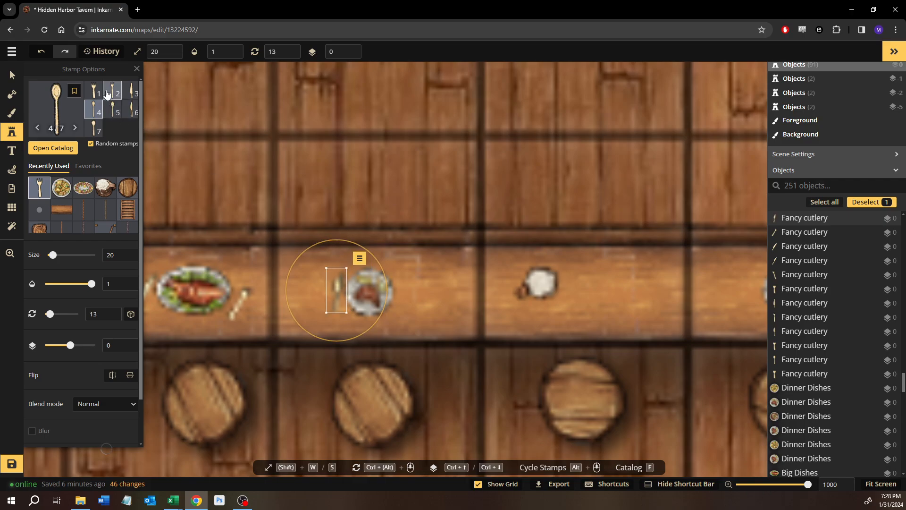
pyautogui.click(404, 297)
pyautogui.scroll(2, 400, 259)
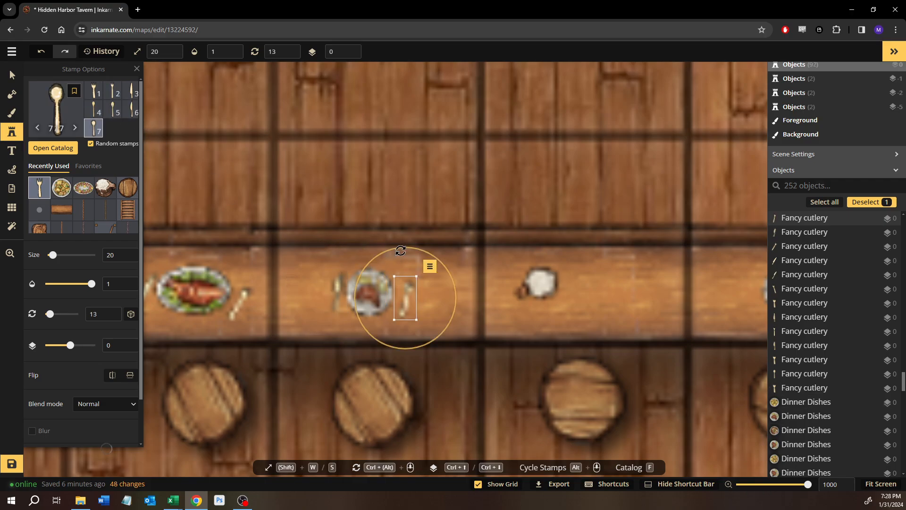
pyautogui.scroll(-5, 390, 246)
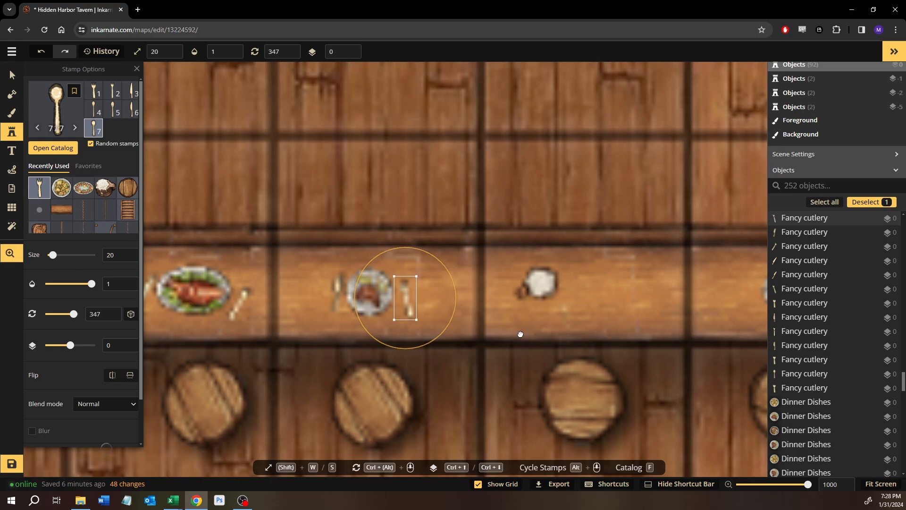
# Switch to the Select tool, clear the selection and review the place settings along the whole bar
pyautogui.moveTo(602, 334); pyautogui.dragTo(197, 307)
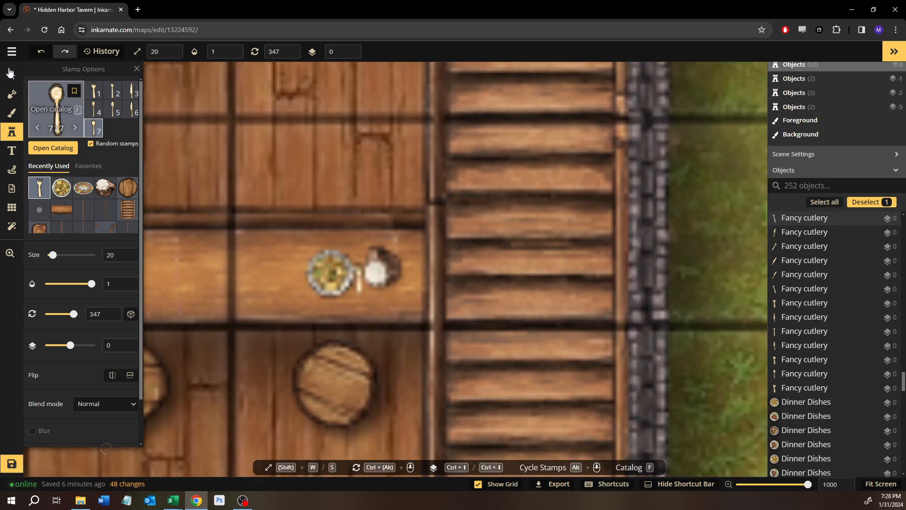
pyautogui.click(12, 74)
pyautogui.click(198, 168)
pyautogui.scroll(-2, 194, 207)
pyautogui.scroll(-4, 189, 250)
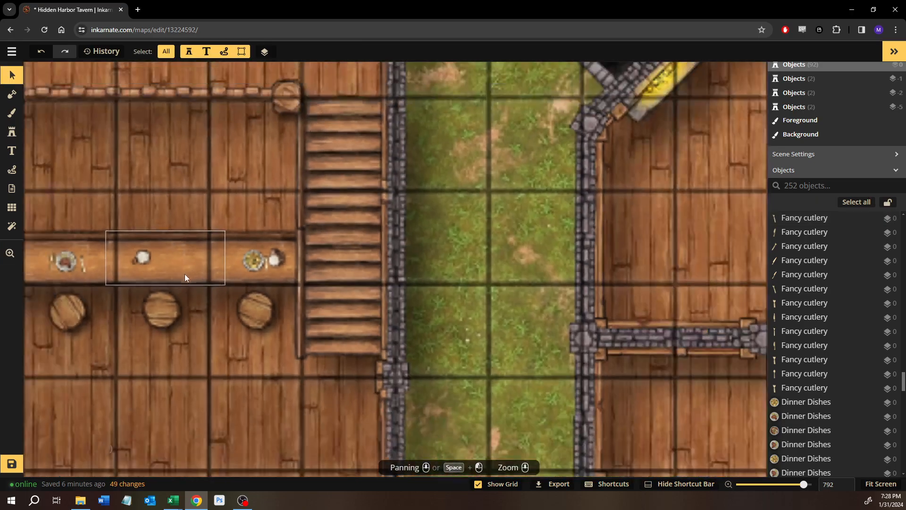
pyautogui.moveTo(342, 279); pyautogui.dragTo(729, 246)
pyautogui.moveTo(287, 274); pyautogui.dragTo(451, 214)
pyautogui.scroll(-5, 379, 285)
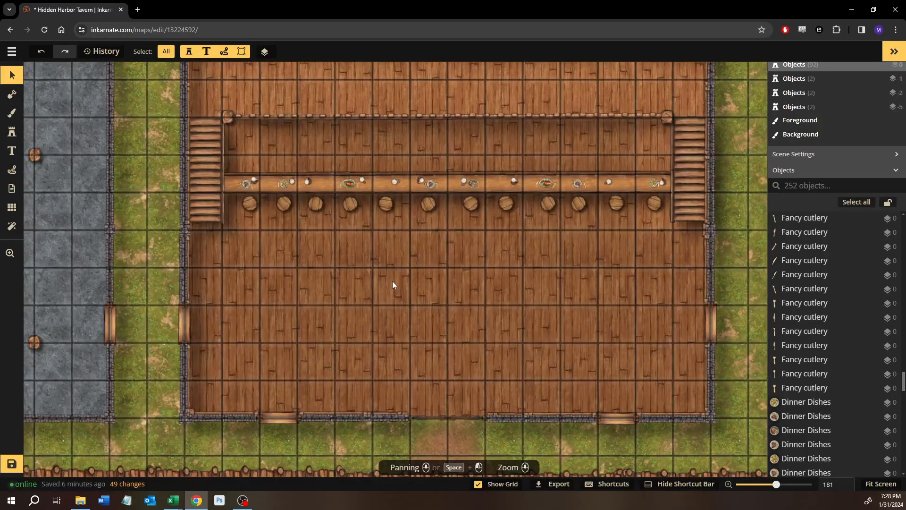
# Search the stamp catalog for "table" and choose the plain Round Table stamp from the Tavern pack
pyautogui.click(13, 132)
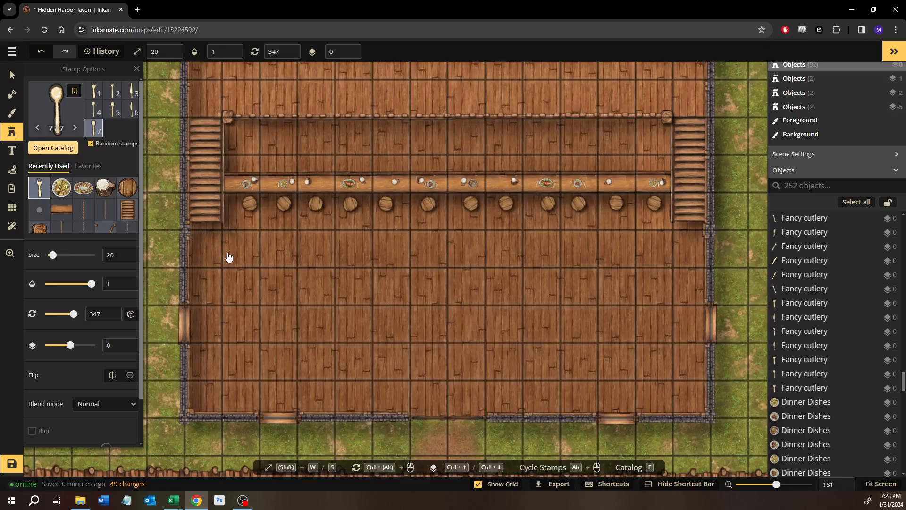
pyautogui.press('f')
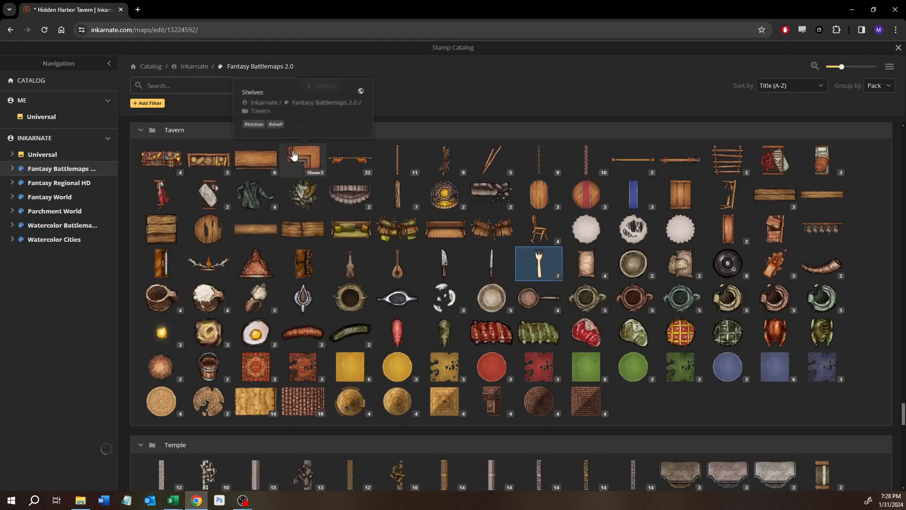
pyautogui.write('table')
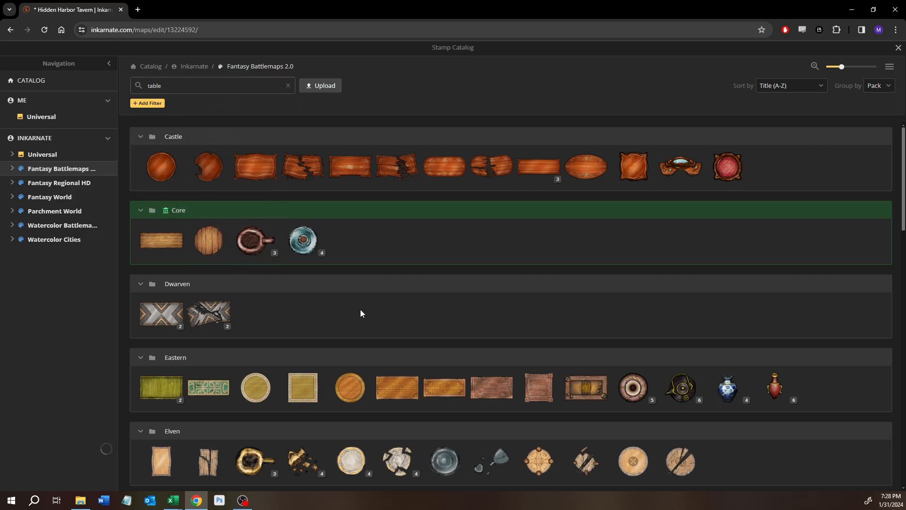
pyautogui.scroll(-15, 342, 296)
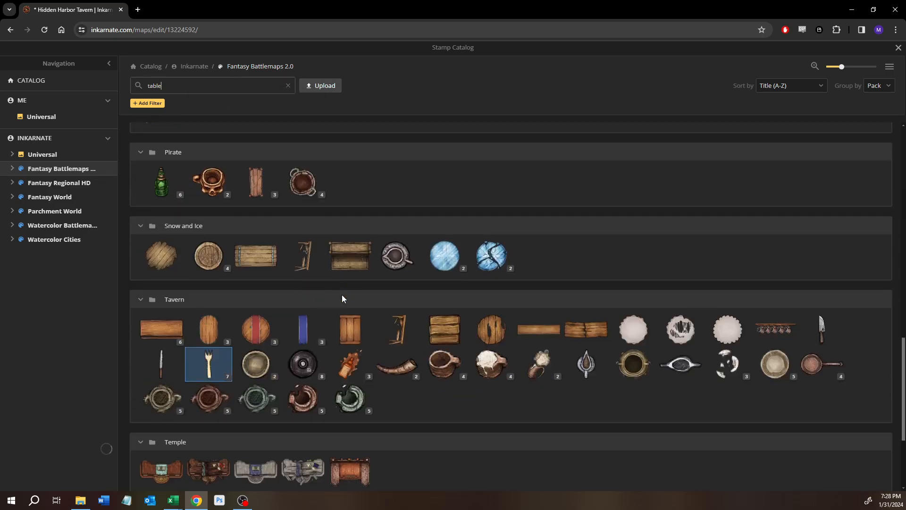
pyautogui.scroll(1, 264, 203)
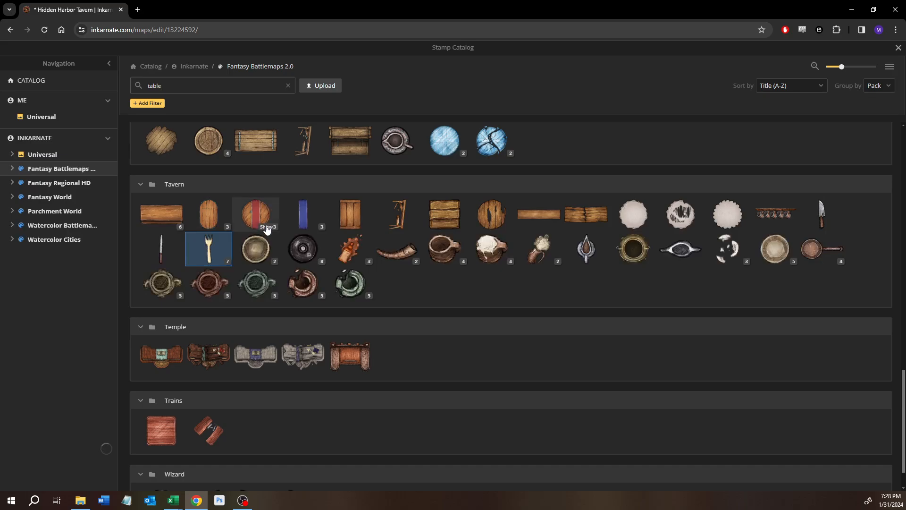
pyautogui.click(267, 228)
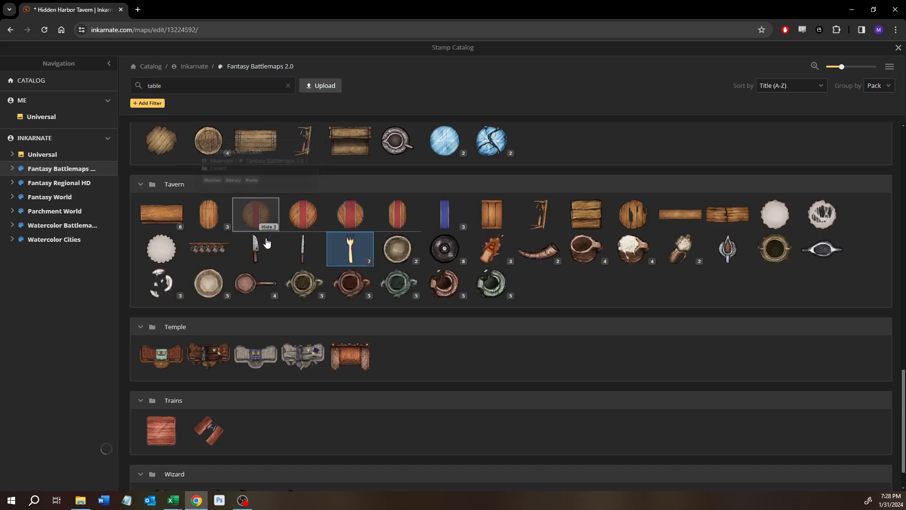
pyautogui.click(221, 228)
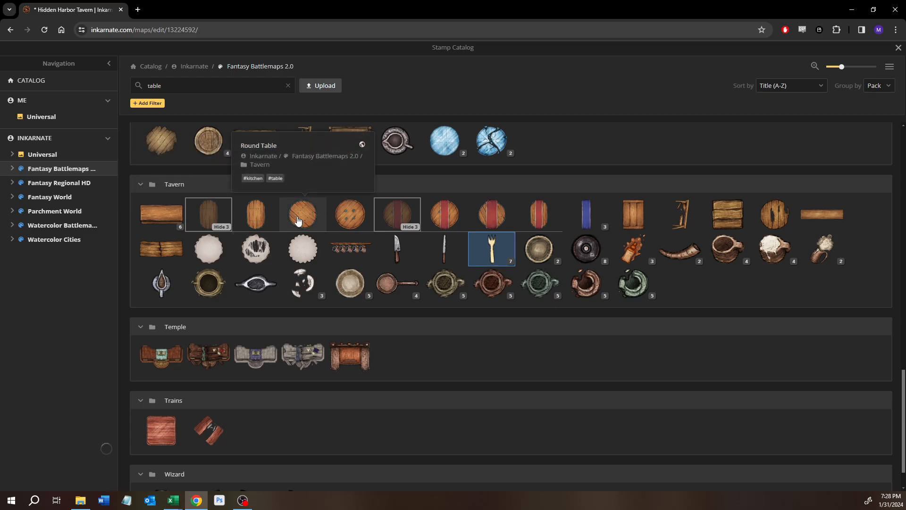
pyautogui.click(297, 220)
# Enlarge the round table stamp to size 30 and place one in the tavern hall's lower-left corner area
pyautogui.scroll(5, 242, 357)
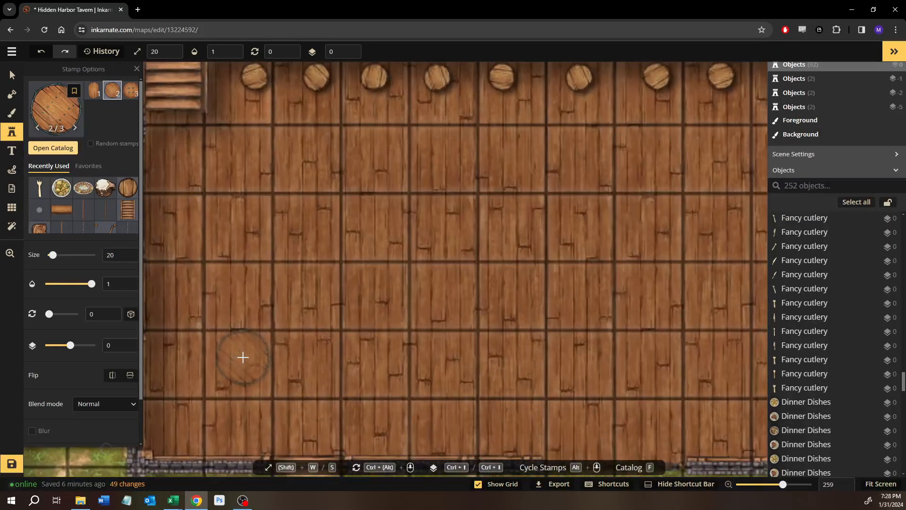
pyautogui.scroll(2, 242, 358)
pyautogui.press('w')
pyautogui.press('w')
pyautogui.press('w')
pyautogui.press('w')
pyautogui.press('w')
pyautogui.press('w')
pyautogui.press('w')
pyautogui.press('w')
pyautogui.press('w')
pyautogui.press('w')
pyautogui.moveTo(237, 362); pyautogui.dragTo(324, 309)
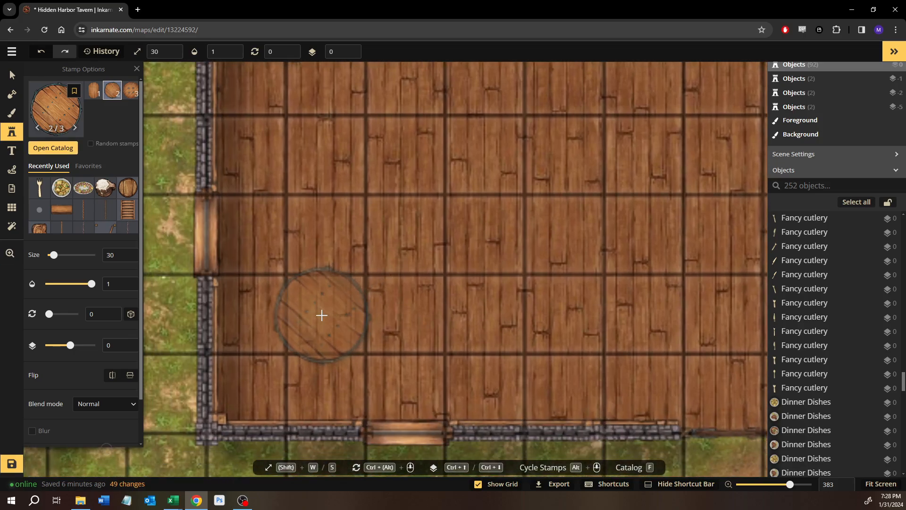
pyautogui.click(322, 315)
pyautogui.moveTo(401, 128); pyautogui.dragTo(311, 232)
pyautogui.scroll(-6, 331, 250)
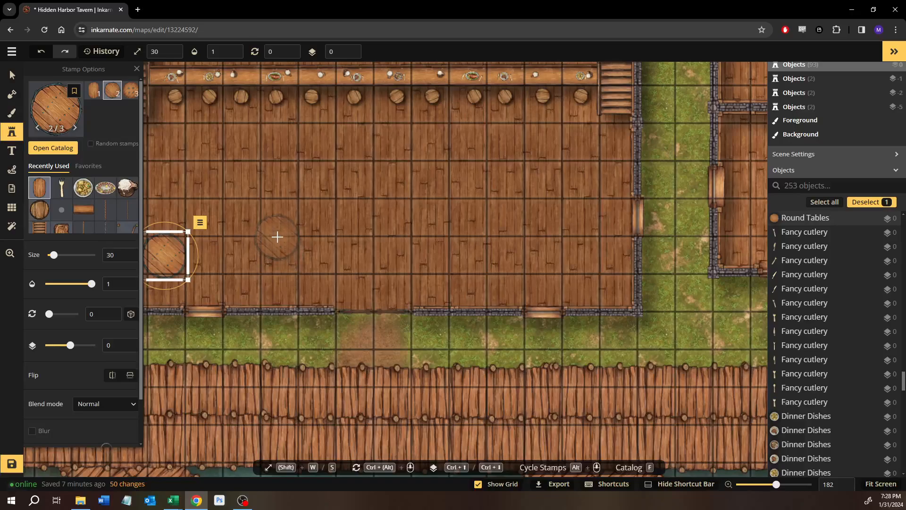
pyautogui.click(278, 232)
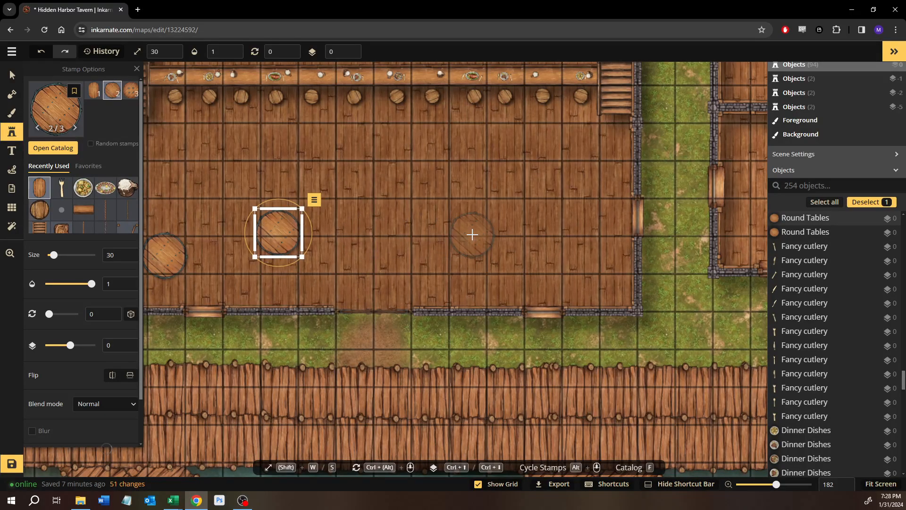
pyautogui.click(468, 234)
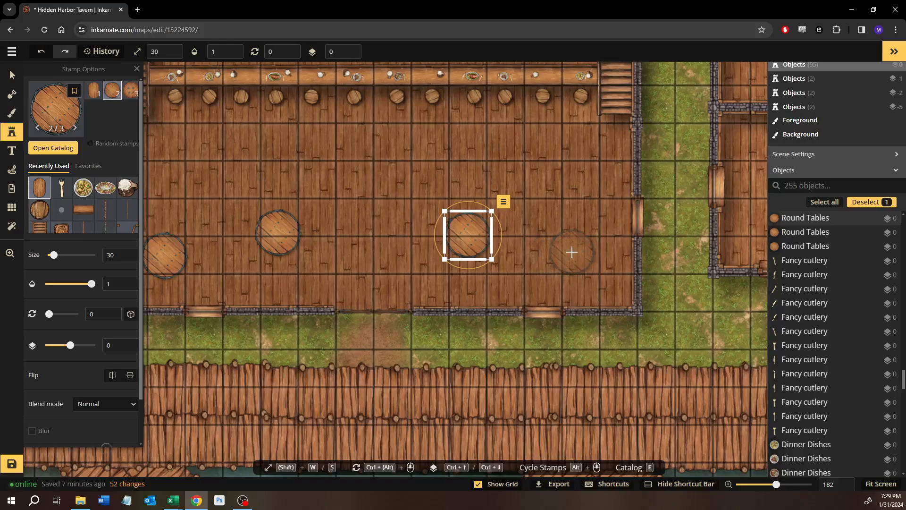
pyautogui.press('Delete')
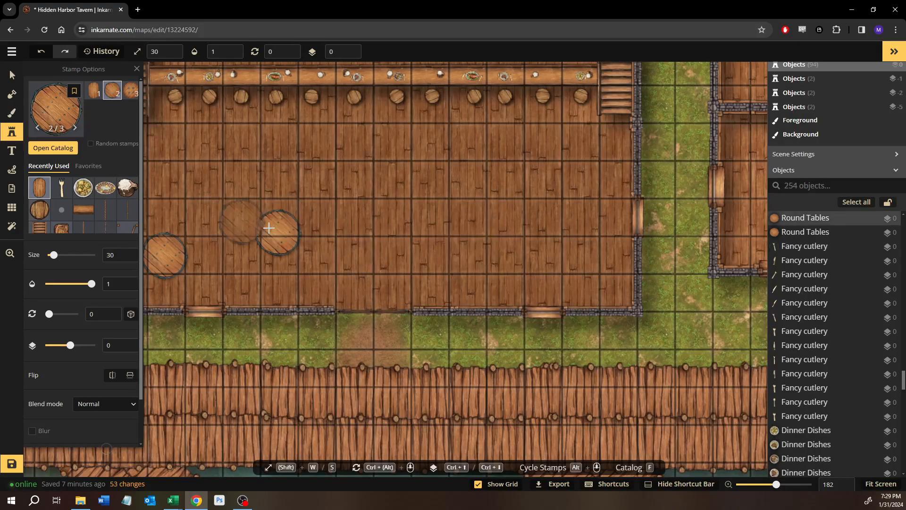
pyautogui.click(11, 78)
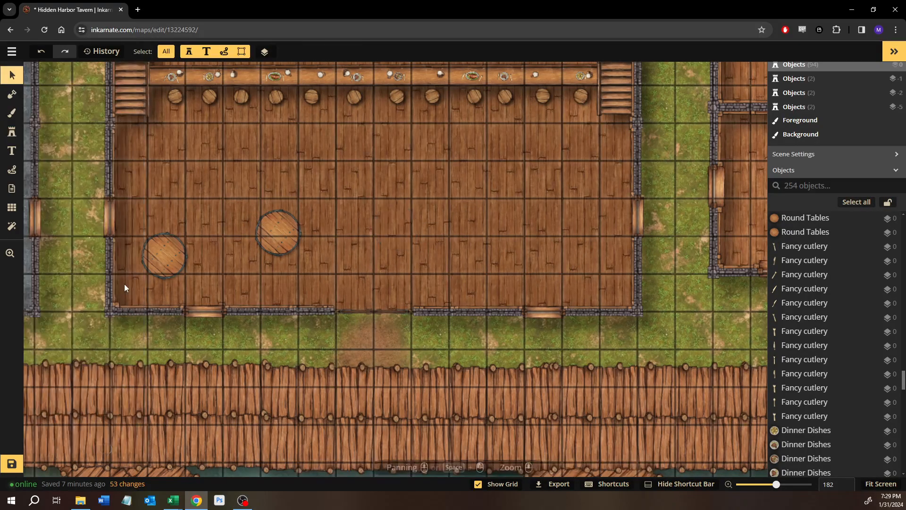
pyautogui.click(267, 239)
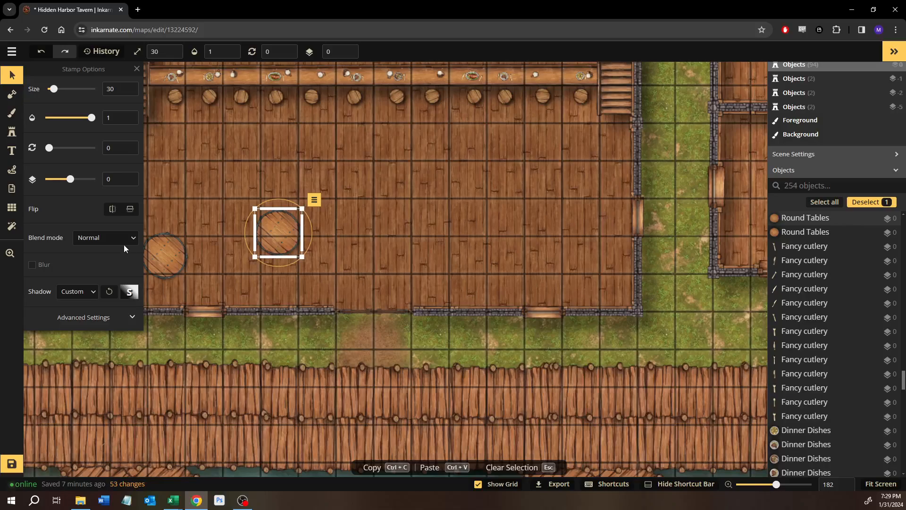
pyautogui.press('Delete')
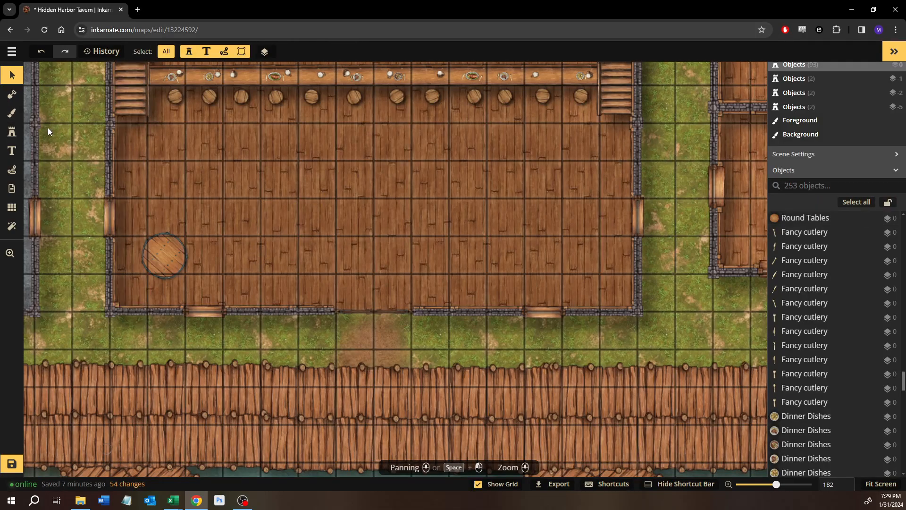
# Turn on random rotation and place three size 30 round tables: one on each side of the entrance and one near the hall's lower-right corner
pyautogui.click(12, 132)
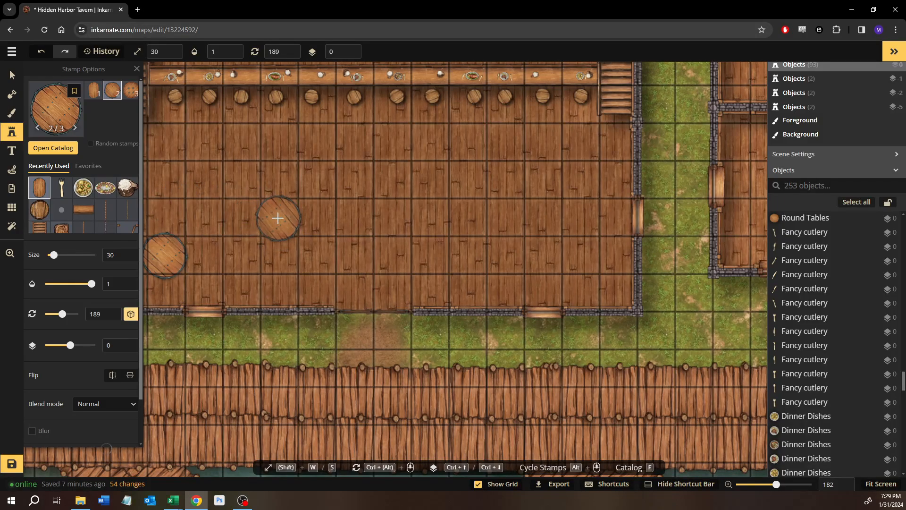
pyautogui.click(277, 218)
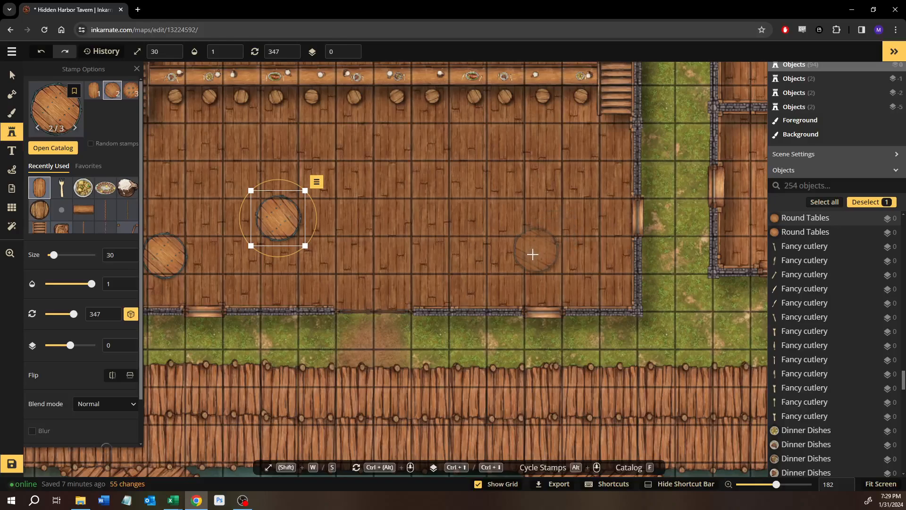
pyautogui.click(469, 217)
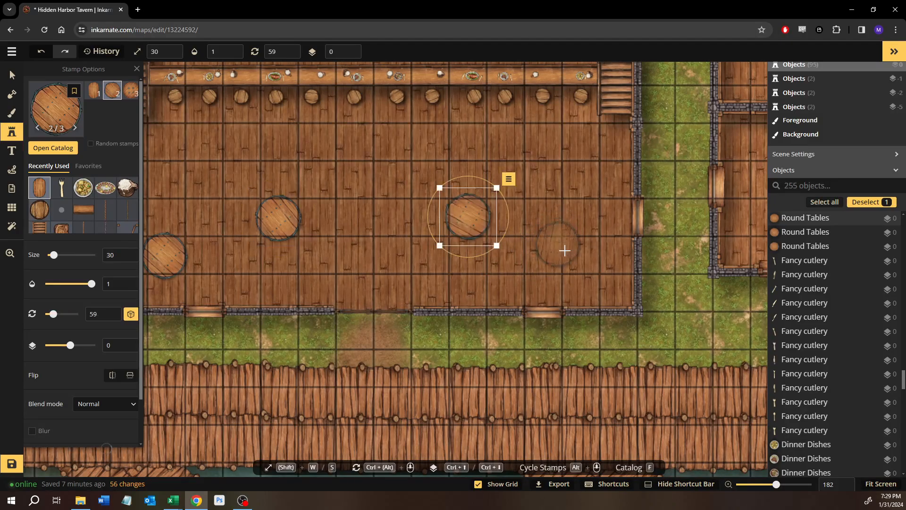
pyautogui.click(581, 255)
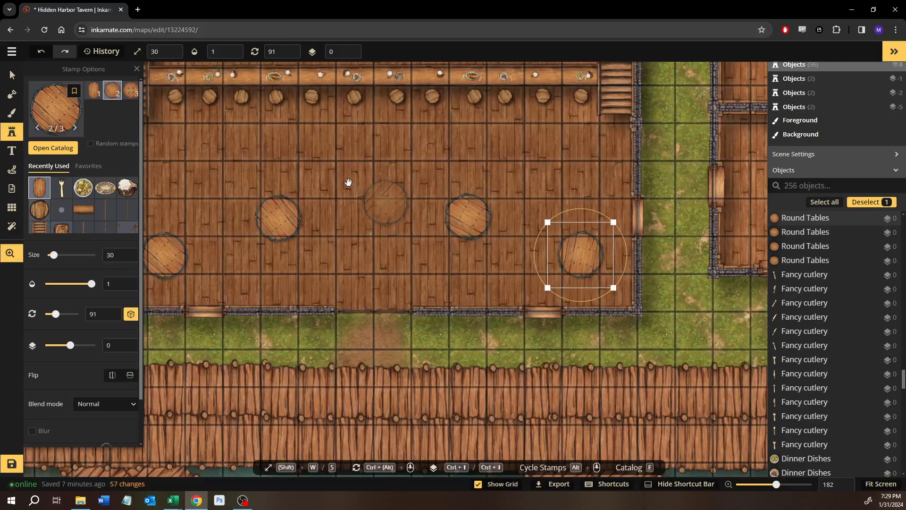
# Place two more randomly rotated round tables below the bar stools, one toward each end of the bar
pyautogui.moveTo(348, 183); pyautogui.dragTo(540, 231)
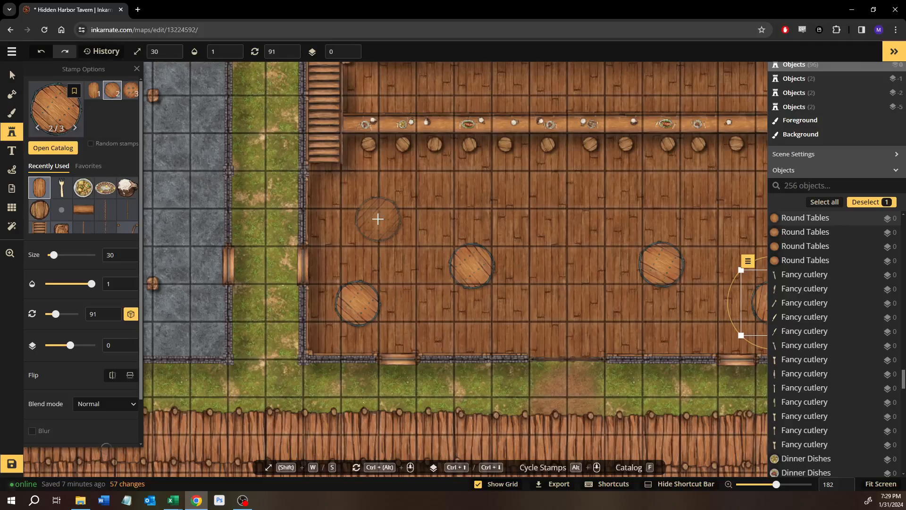
pyautogui.click(378, 218)
pyautogui.moveTo(587, 226); pyautogui.dragTo(372, 238)
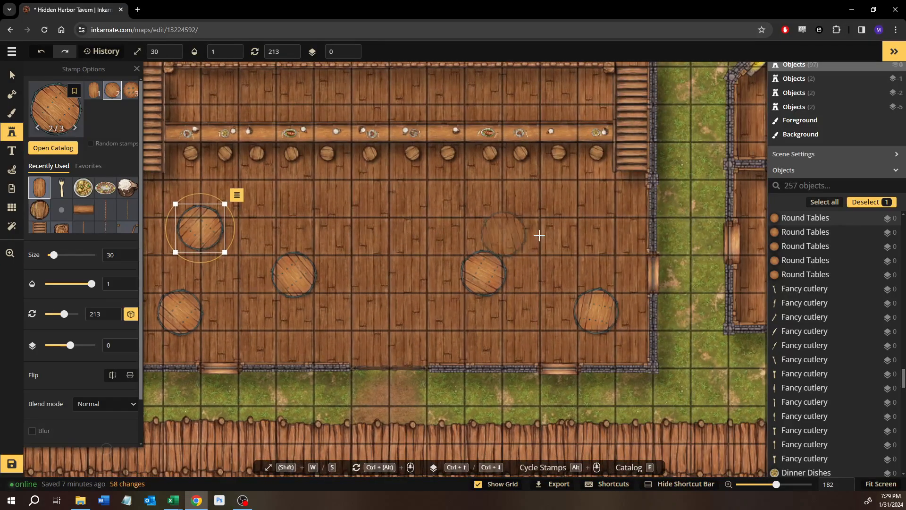
pyautogui.click(566, 227)
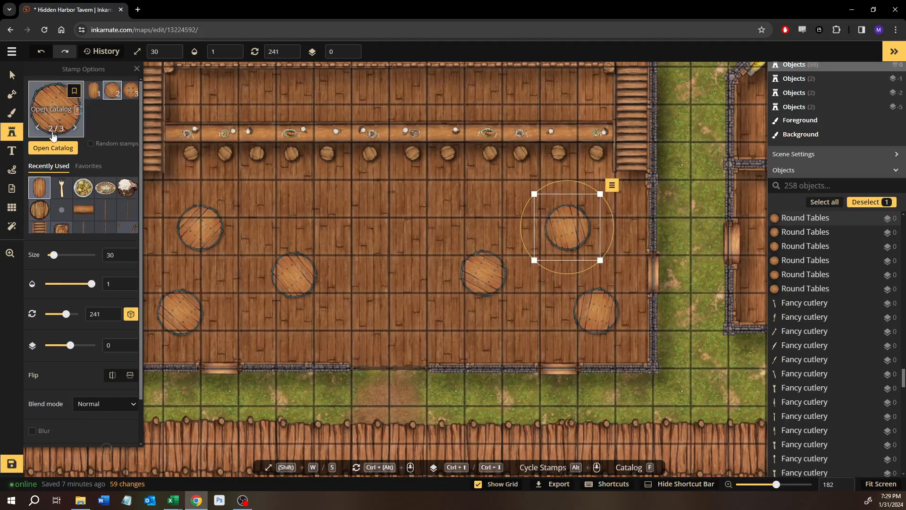
# Choose the wooden Chairs stamp from the Core pack in the stamp catalog
pyautogui.press('f')
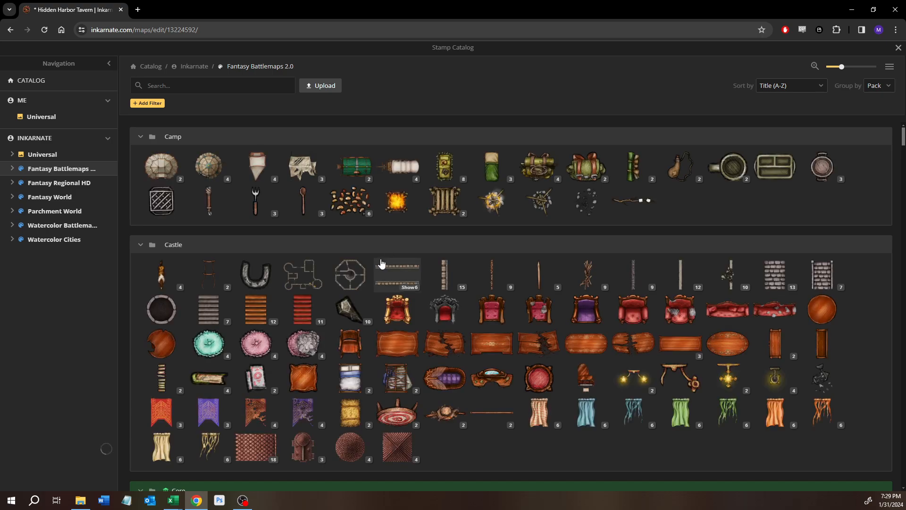
pyautogui.scroll(-3, 376, 257)
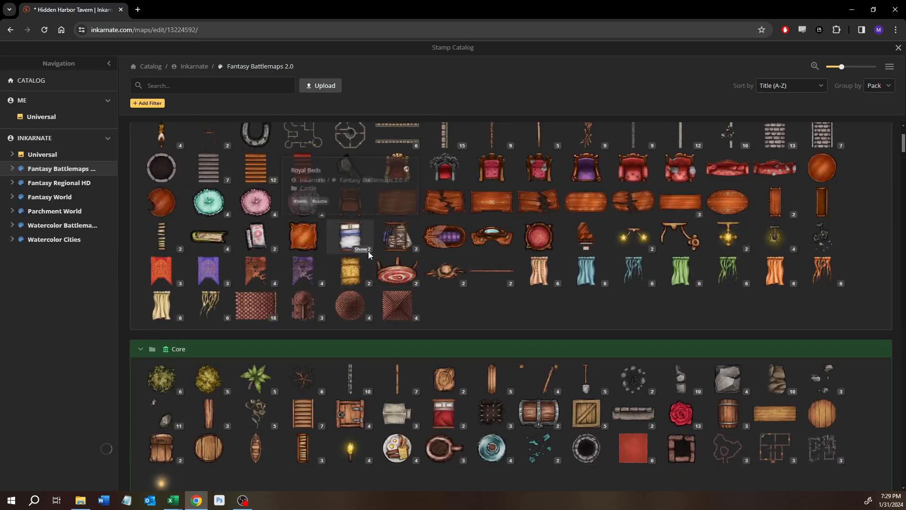
pyautogui.scroll(-1, 340, 245)
pyautogui.click(169, 402)
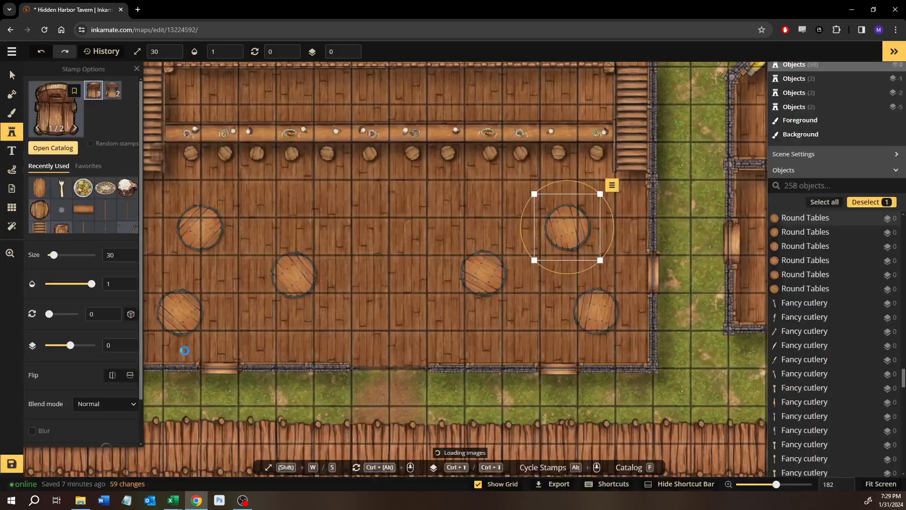
# Place a chair at the upper-left edge of the lower-left table, lower it to layer -1 and rotate it to 315 degrees
pyautogui.scroll(5, 200, 263)
pyautogui.moveTo(202, 266); pyautogui.dragTo(539, 210)
pyautogui.click(454, 281)
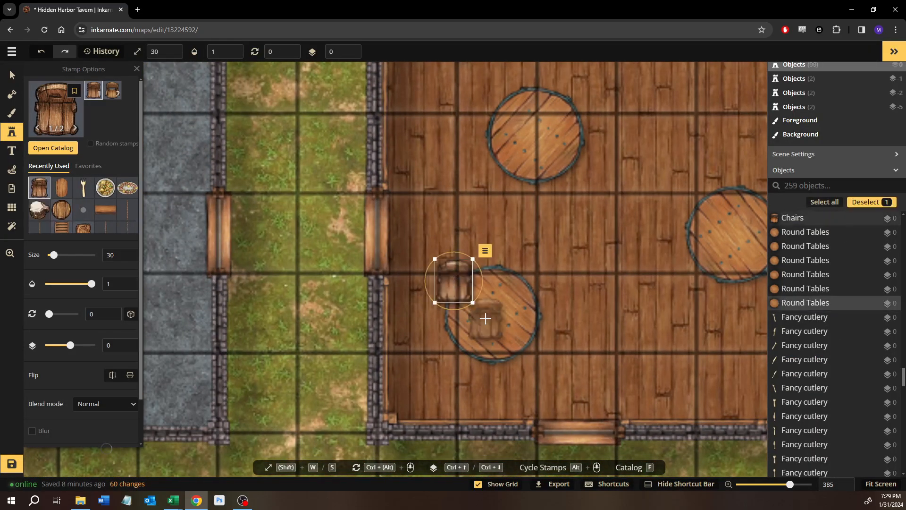
pyautogui.hotkey('ctrl', 'Down')
pyautogui.moveTo(452, 251); pyautogui.dragTo(437, 270)
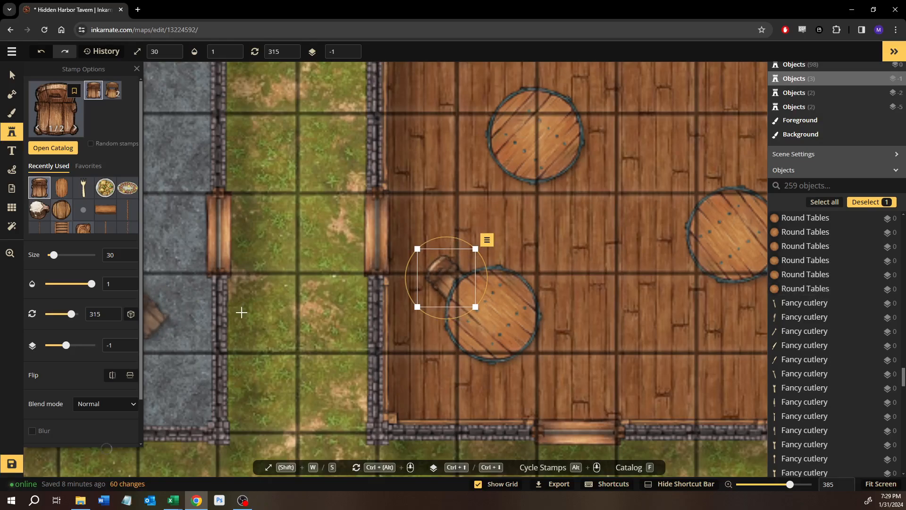
# With random rotation, place chairs between the two left tables, at the upper-left table's lower-left edge, and at the top of the table left of the entrance
pyautogui.click(538, 236)
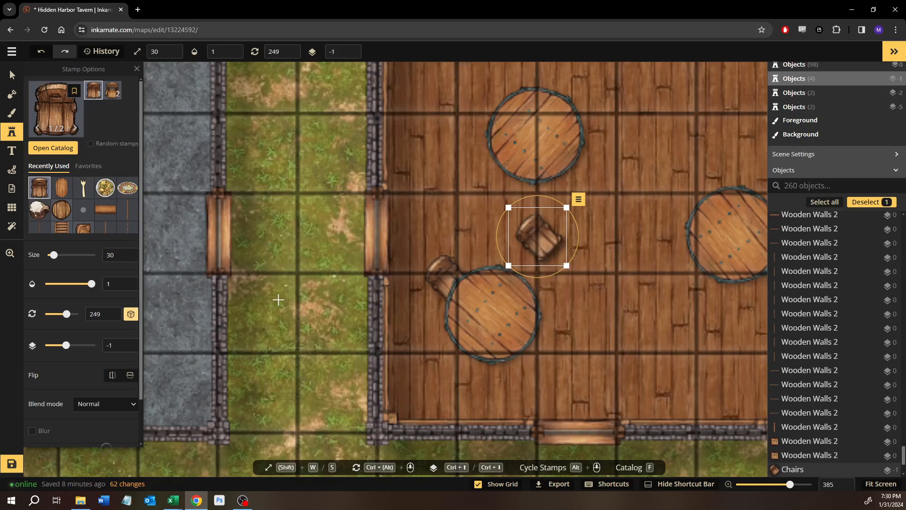
pyautogui.click(483, 161)
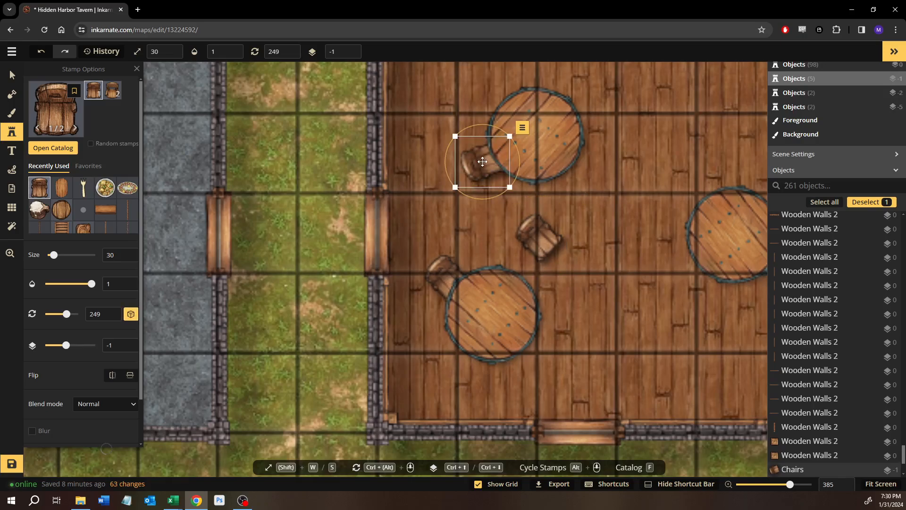
pyautogui.moveTo(624, 195); pyautogui.dragTo(476, 250)
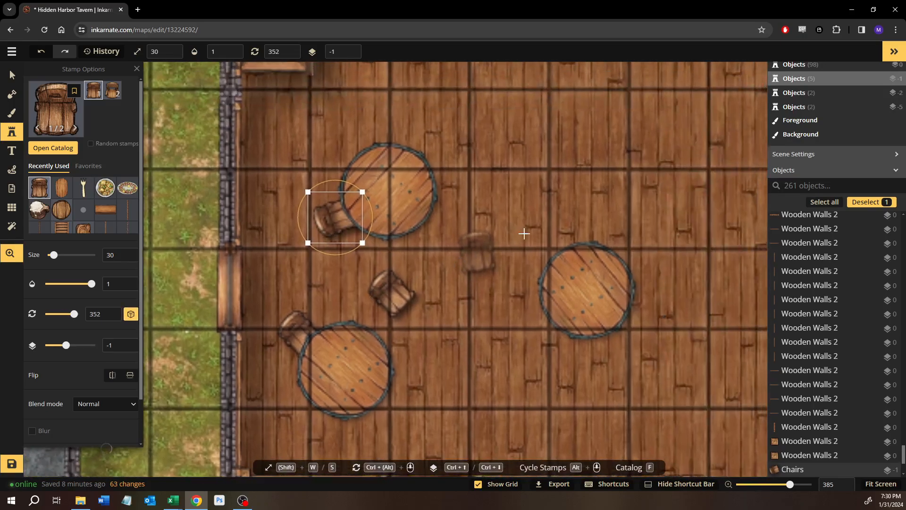
pyautogui.click(562, 243)
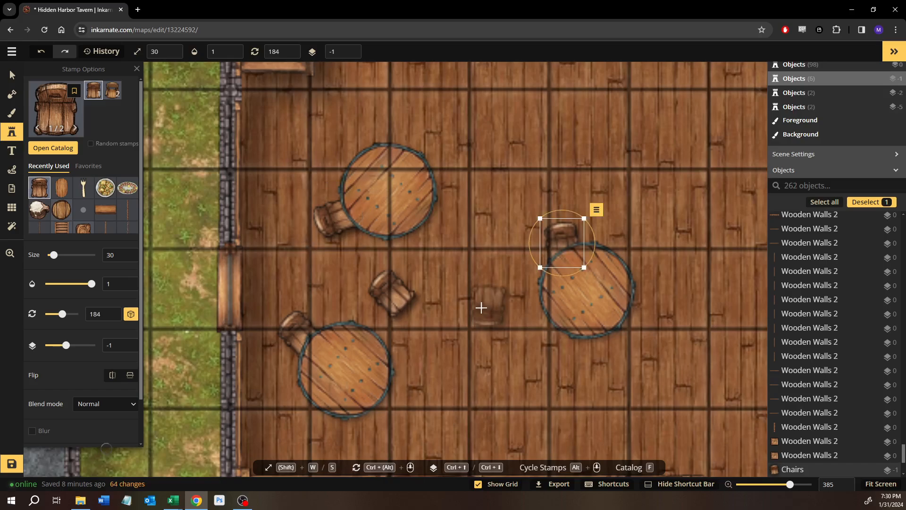
# Place a chair below the lower-left table and one rotated 222 degrees at the lower-left edge of the table left of the entrance
pyautogui.click(342, 425)
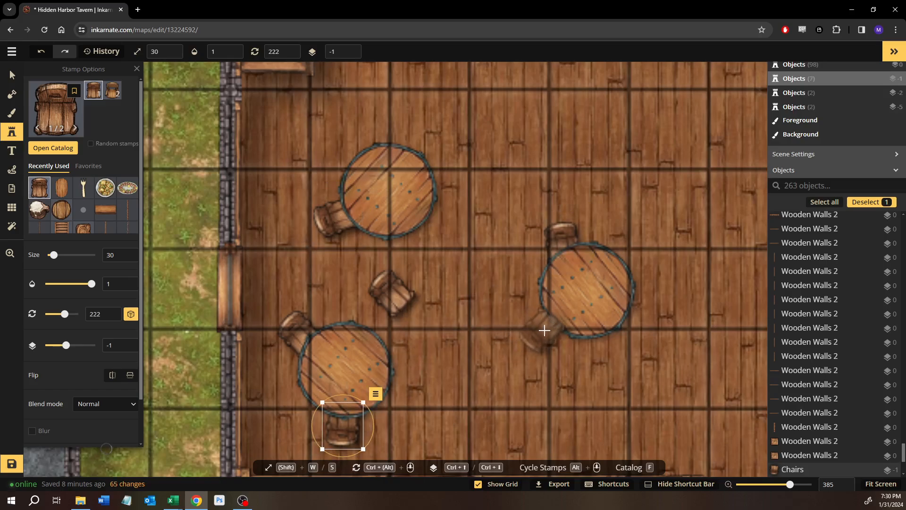
pyautogui.click(546, 330)
pyautogui.press('space')
pyautogui.moveTo(503, 366); pyautogui.dragTo(415, 353)
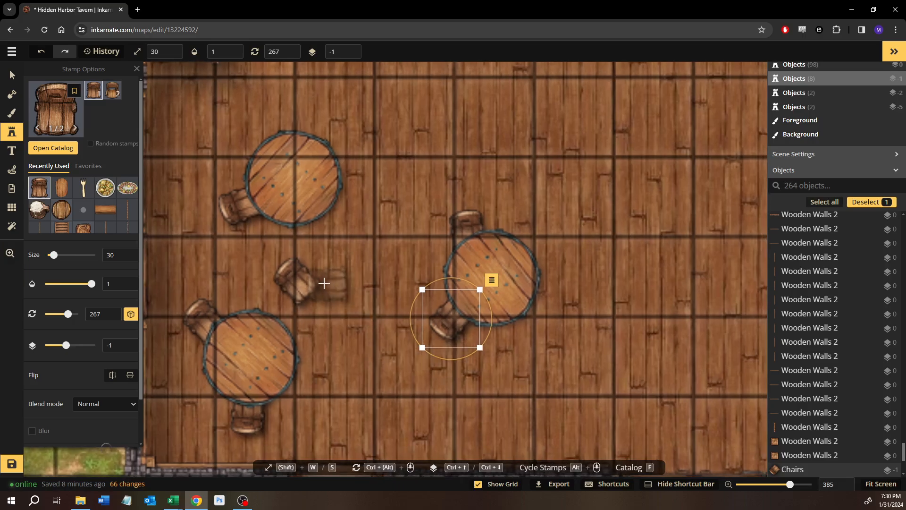
pyautogui.moveTo(470, 255); pyautogui.dragTo(189, 249)
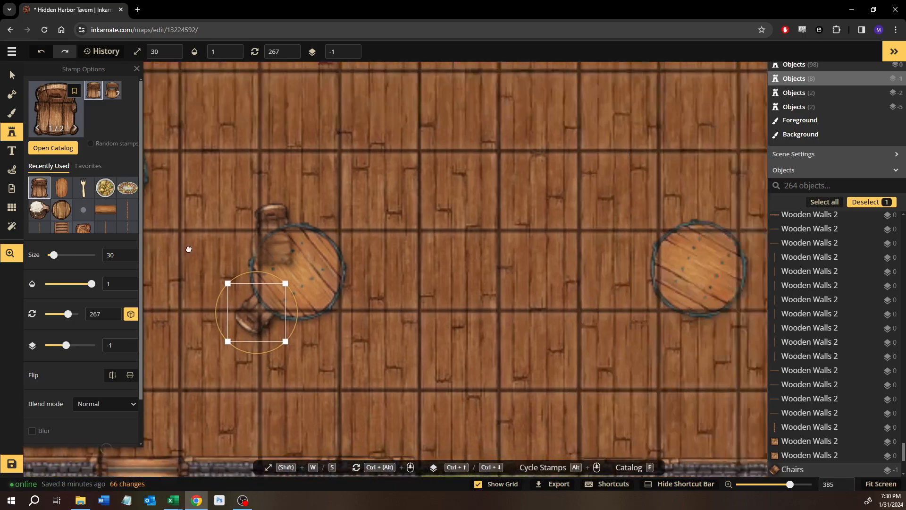
# Place randomly rotated chairs at the left edges of the table right of the entrance and the upper-right table, and at the lower-right table's upper-left edge
pyautogui.click(559, 266)
pyautogui.scroll(1, 598, 212)
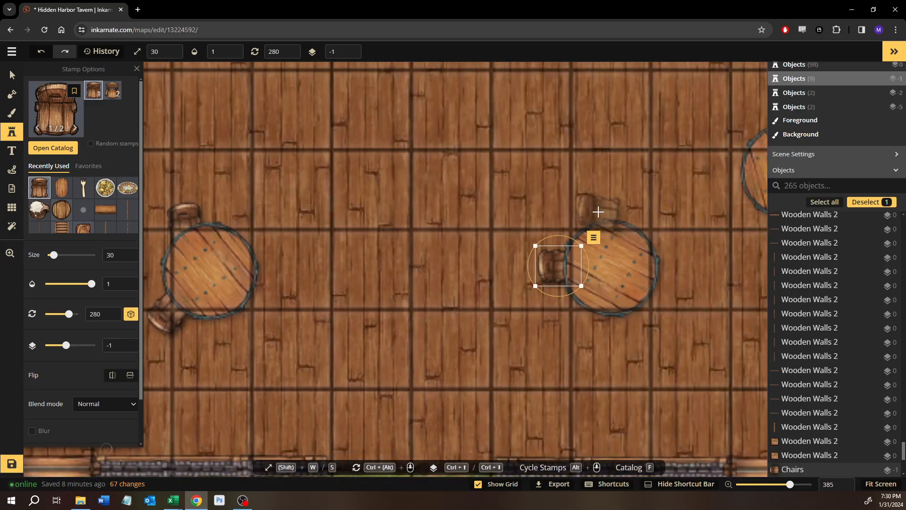
pyautogui.moveTo(623, 207); pyautogui.dragTo(405, 307)
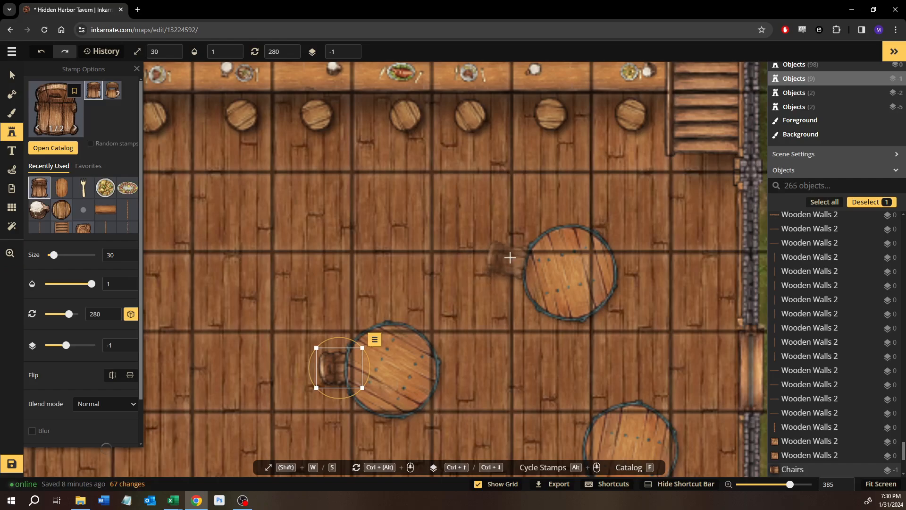
pyautogui.click(514, 261)
pyautogui.moveTo(535, 344); pyautogui.dragTo(436, 232)
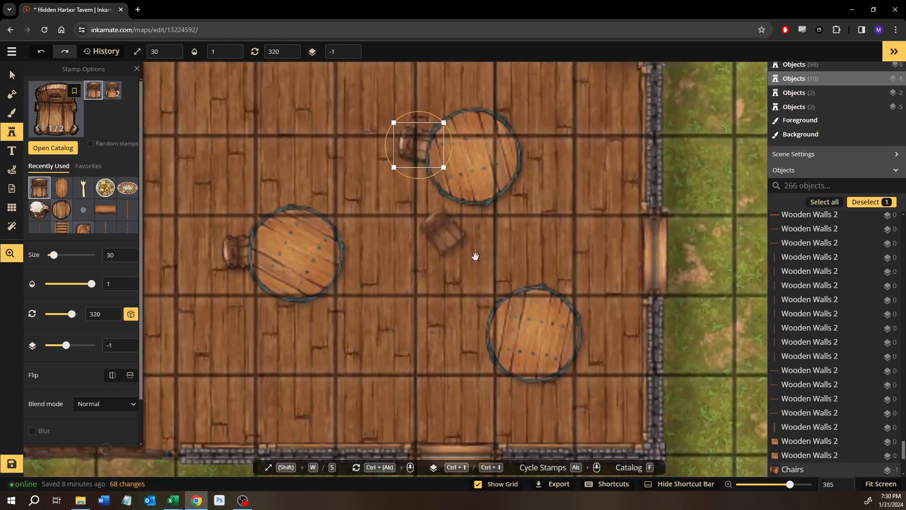
pyautogui.click(508, 285)
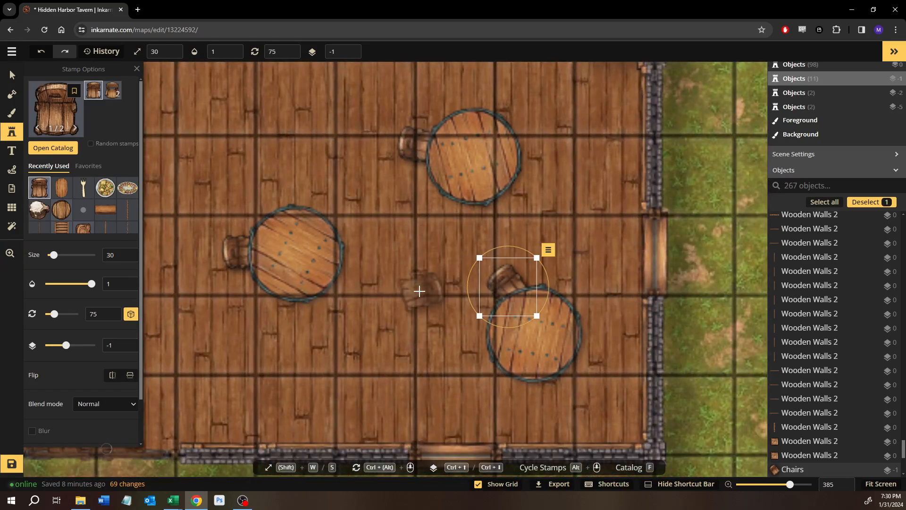
# Add chairs on the right side of all three right-hand tables, above the one nearest the entrance, and at the lower-right table's left and upper-right edges
pyautogui.click(524, 142)
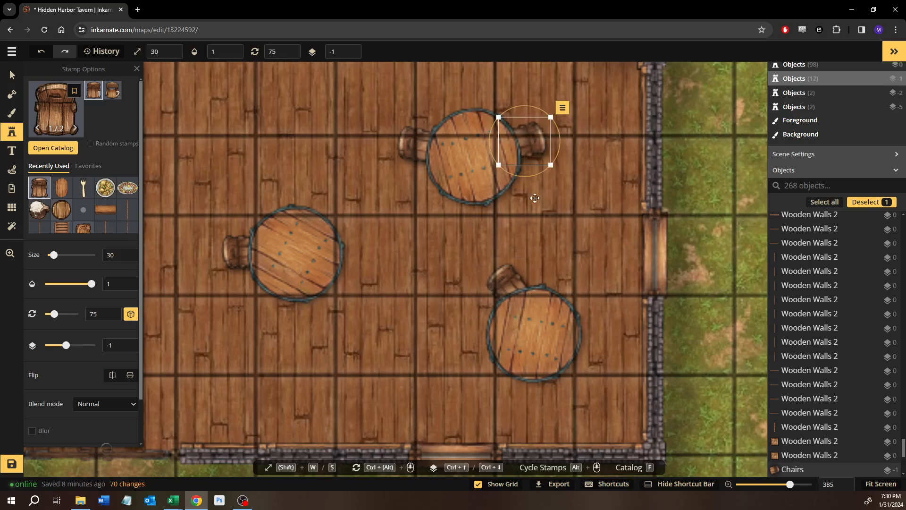
pyautogui.click(579, 355)
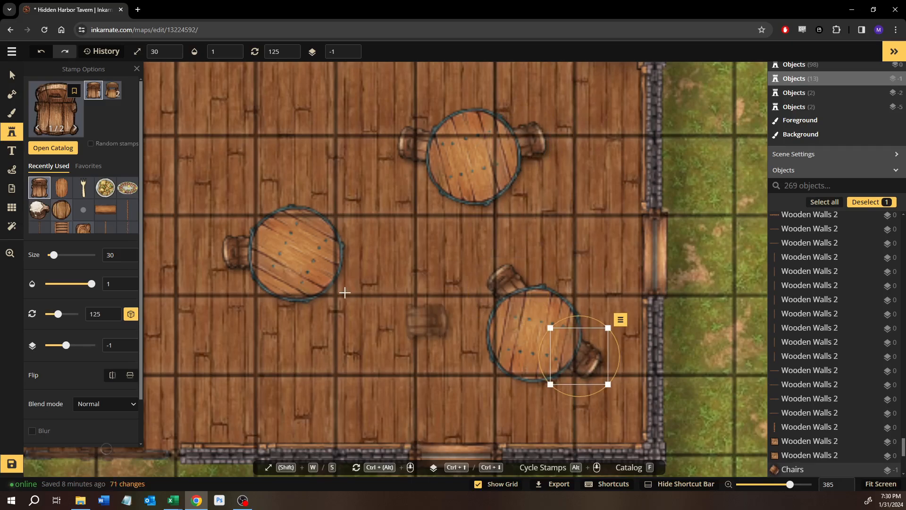
pyautogui.click(350, 249)
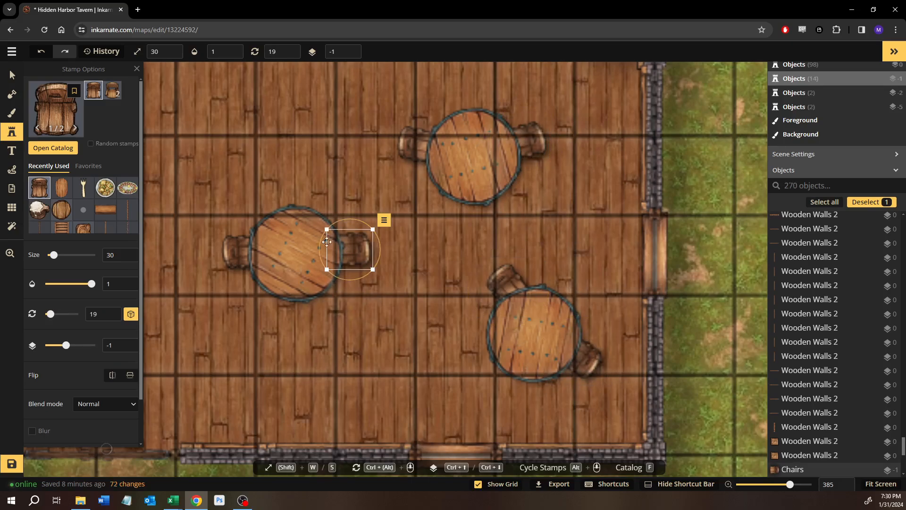
pyautogui.click(305, 198)
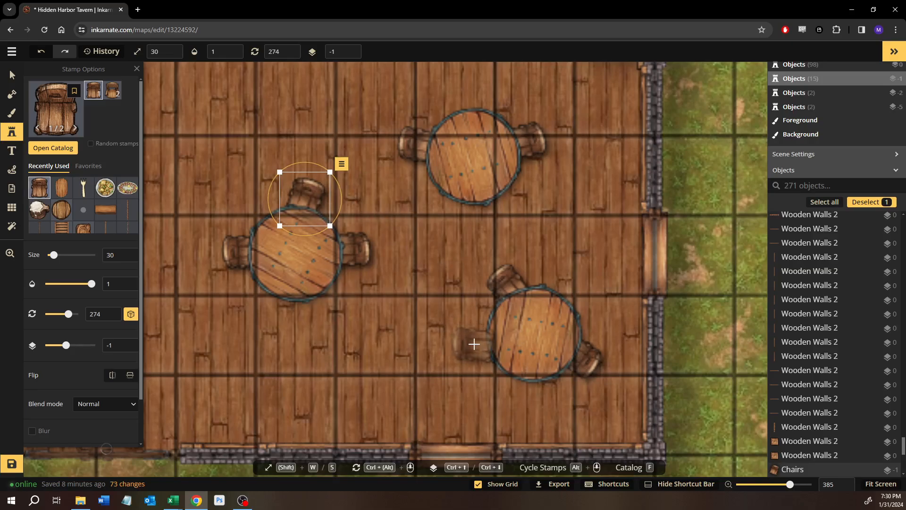
pyautogui.click(474, 344)
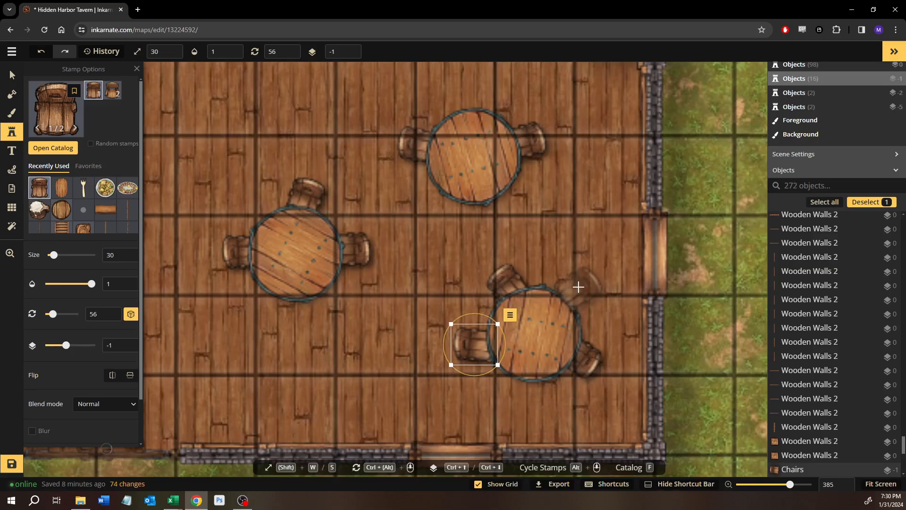
pyautogui.click(577, 299)
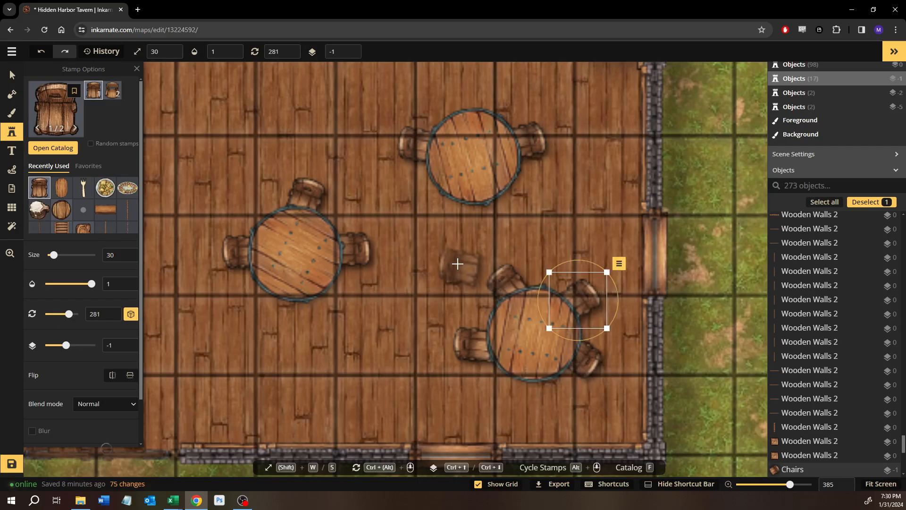
# Place chairs at the upper-left table's upper-left edge, the right edge of the table left of the entrance, and the top of the upper-right table
pyautogui.press('space')
pyautogui.moveTo(331, 284); pyautogui.dragTo(708, 314)
pyautogui.moveTo(386, 254); pyautogui.dragTo(124, 307)
pyautogui.moveTo(279, 288); pyautogui.dragTo(425, 249)
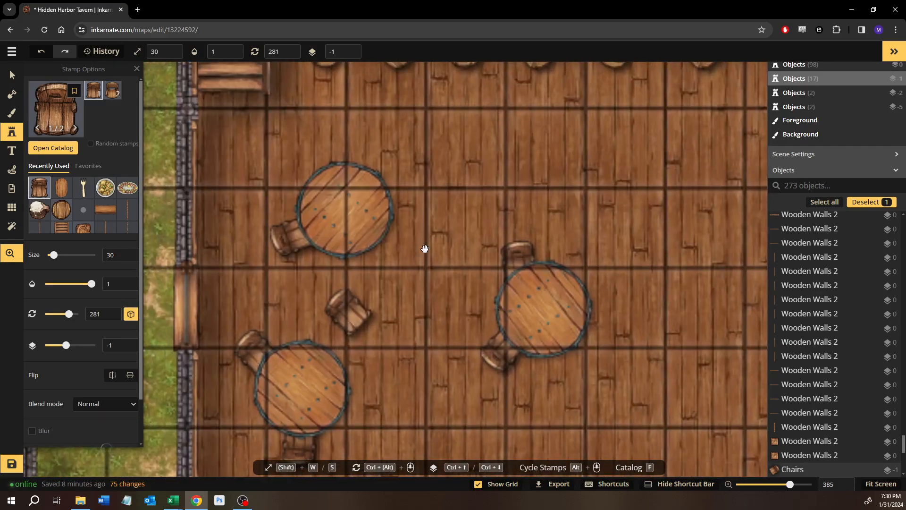
pyautogui.click(296, 173)
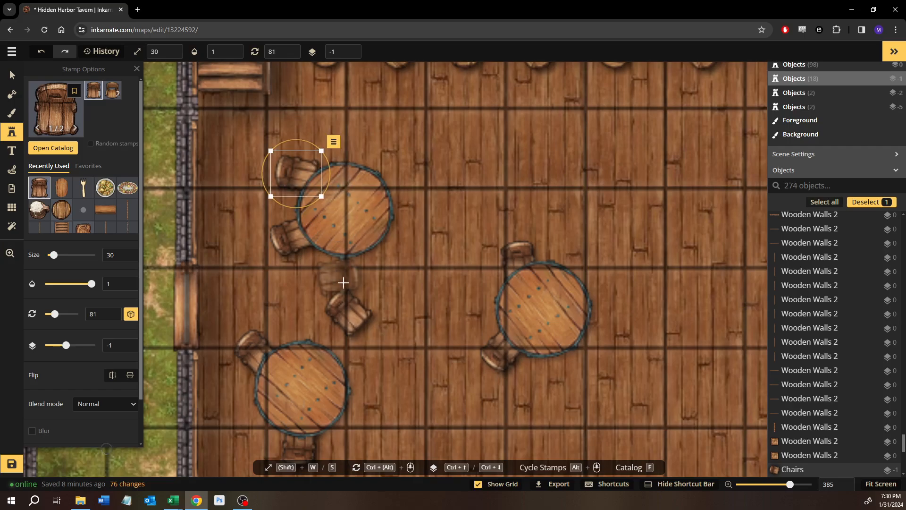
pyautogui.keyDown('ctrl'); pyautogui.scroll(-5, 593, 283); pyautogui.keyUp('ctrl')
pyautogui.click(594, 298)
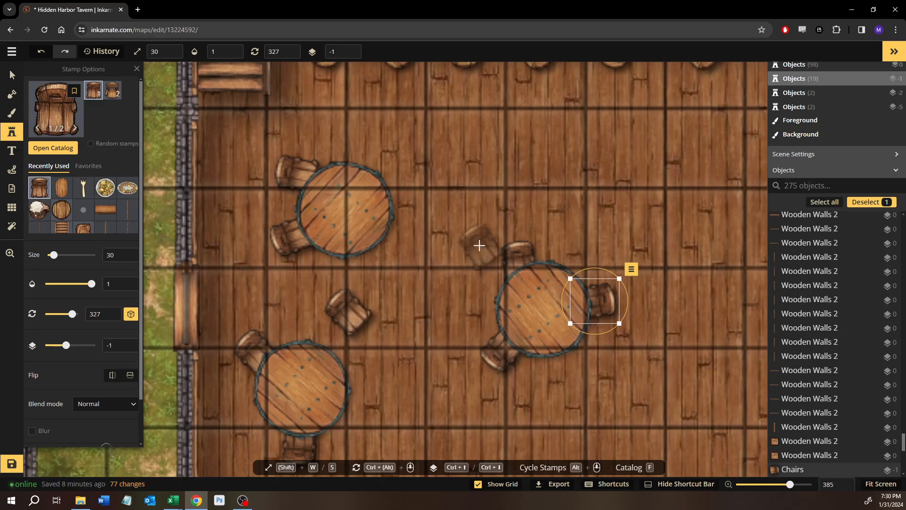
pyautogui.moveTo(601, 218); pyautogui.dragTo(173, 236)
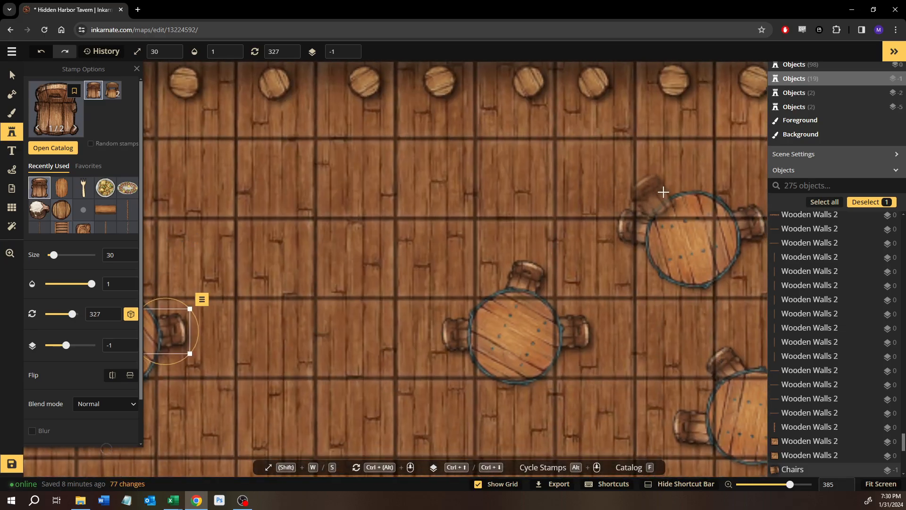
pyautogui.click(687, 187)
# Select the loose chair between the two left tables, turn it and move it to the upper-right edge of the lower-left table
pyautogui.moveTo(627, 316)
pyautogui.mouseDown()
pyautogui.moveTo(445, 214)
pyautogui.moveTo(623, 219)
pyautogui.mouseUp()
pyautogui.moveTo(286, 247); pyautogui.dragTo(566, 265)
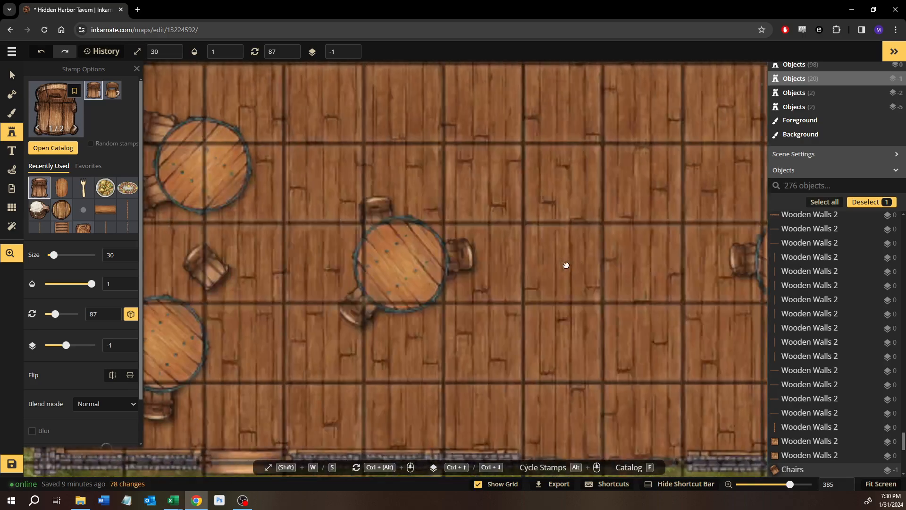
pyautogui.hscroll(-5, 308, 227)
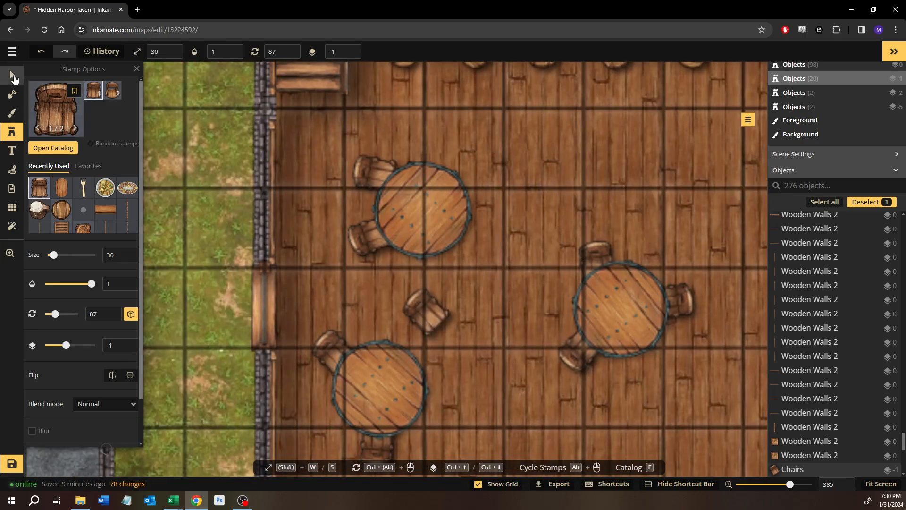
pyautogui.click(13, 76)
pyautogui.click(428, 313)
pyautogui.moveTo(477, 285); pyautogui.dragTo(511, 313)
pyautogui.moveTo(435, 311); pyautogui.dragTo(448, 325)
pyautogui.moveTo(432, 359); pyautogui.dragTo(440, 372)
pyautogui.click(440, 299)
pyautogui.moveTo(443, 296); pyautogui.dragTo(491, 340)
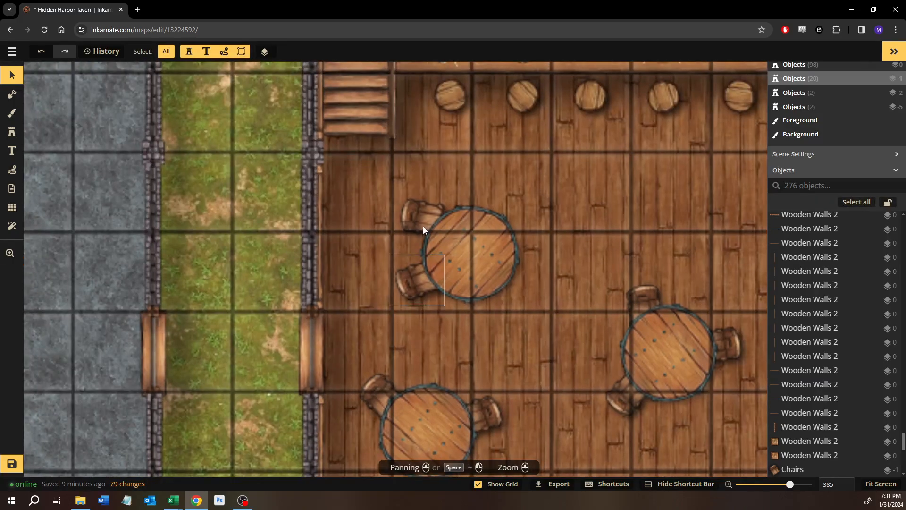
# Rotate the chair at the upper-left table's upper-left edge and move it to that table's lower-right edge
pyautogui.click(424, 219)
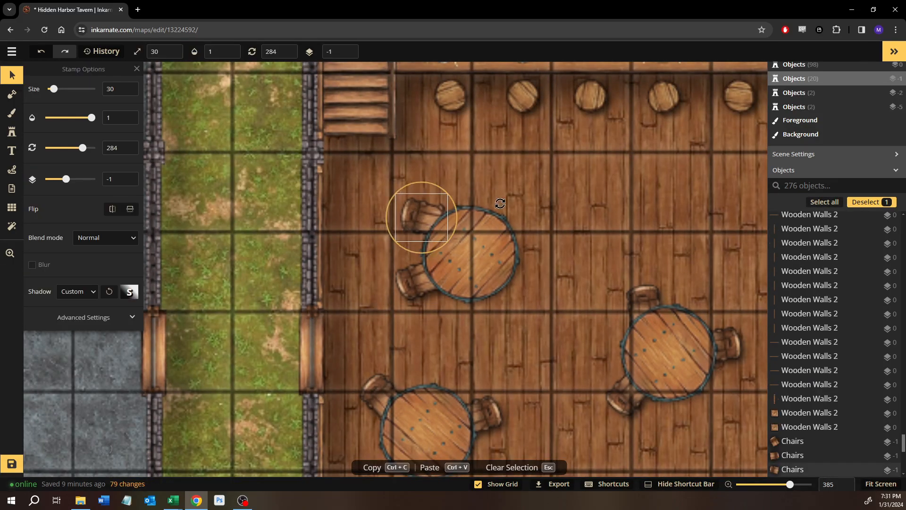
pyautogui.moveTo(526, 254); pyautogui.dragTo(494, 271)
pyautogui.moveTo(418, 220); pyautogui.dragTo(521, 268)
pyautogui.moveTo(532, 228); pyautogui.dragTo(536, 272)
pyautogui.click(655, 207)
# Save the tavern map
pyautogui.scroll(-2, 647, 239)
pyautogui.moveTo(609, 341); pyautogui.dragTo(302, 346)
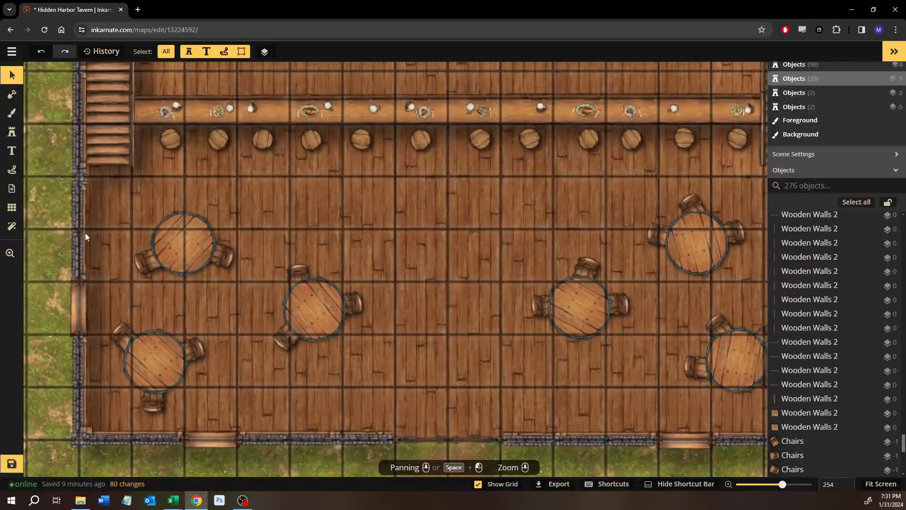
pyautogui.click(8, 469)
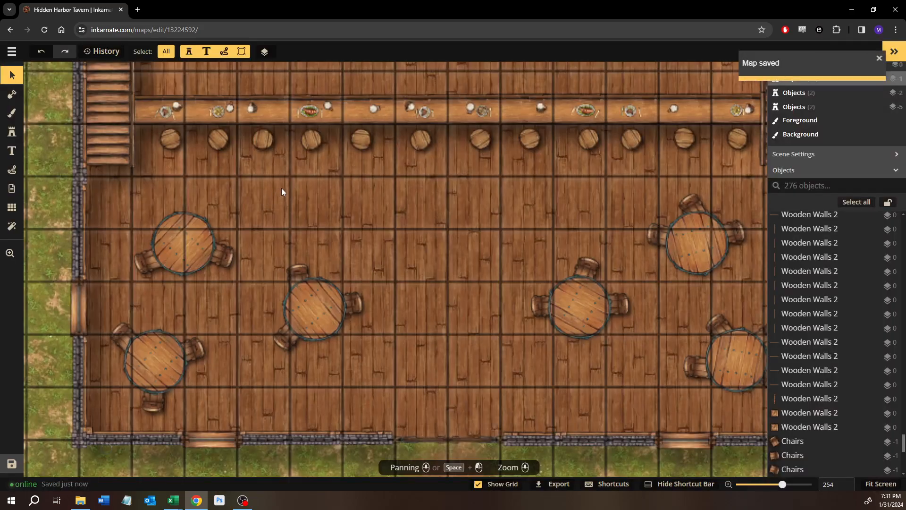
# Look over the tavern's bar, stools and the furnished hall with its round tables and chairs
pyautogui.scroll(-4, 281, 190)
pyautogui.moveTo(337, 170); pyautogui.dragTo(360, 289)
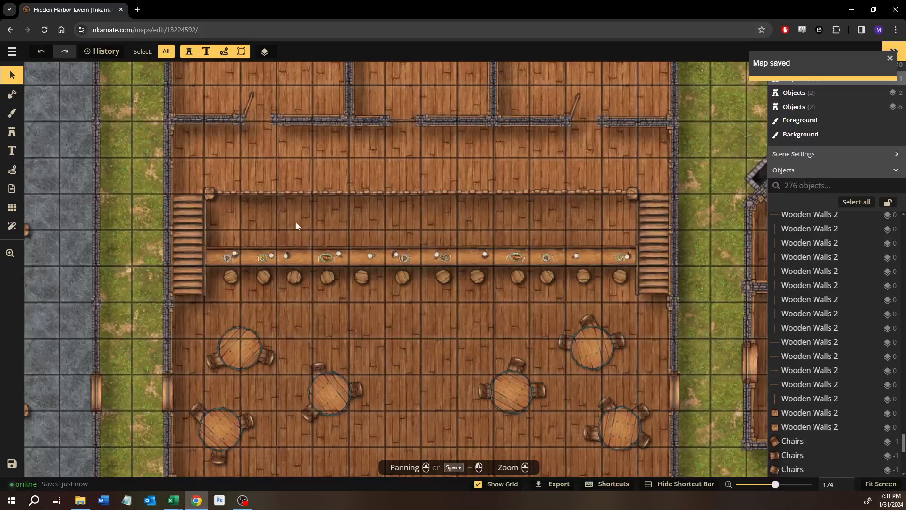
pyautogui.moveTo(313, 220); pyautogui.dragTo(531, 303)
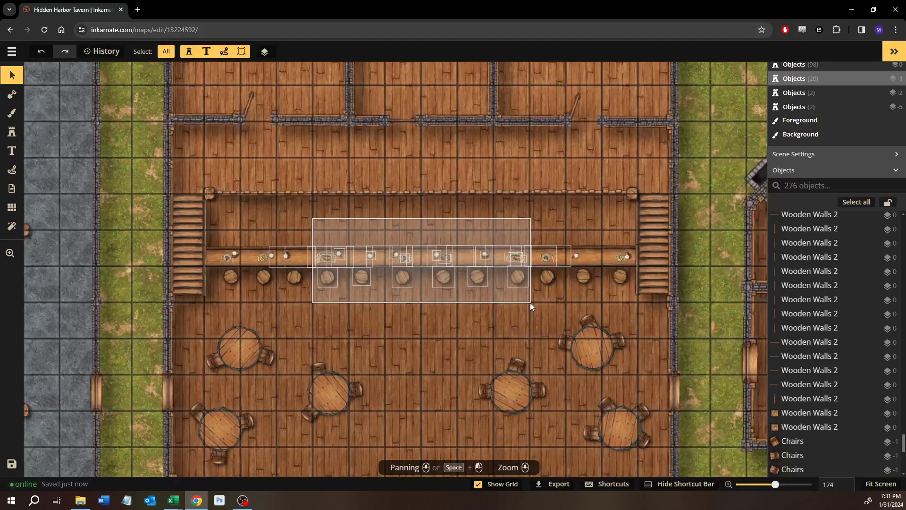
pyautogui.moveTo(530, 303); pyautogui.dragTo(478, 219)
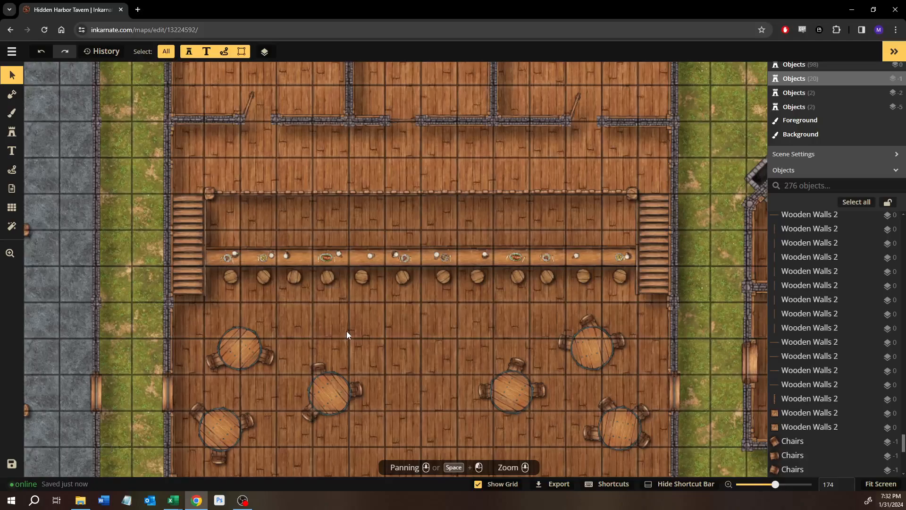
pyautogui.scroll(4, 347, 335)
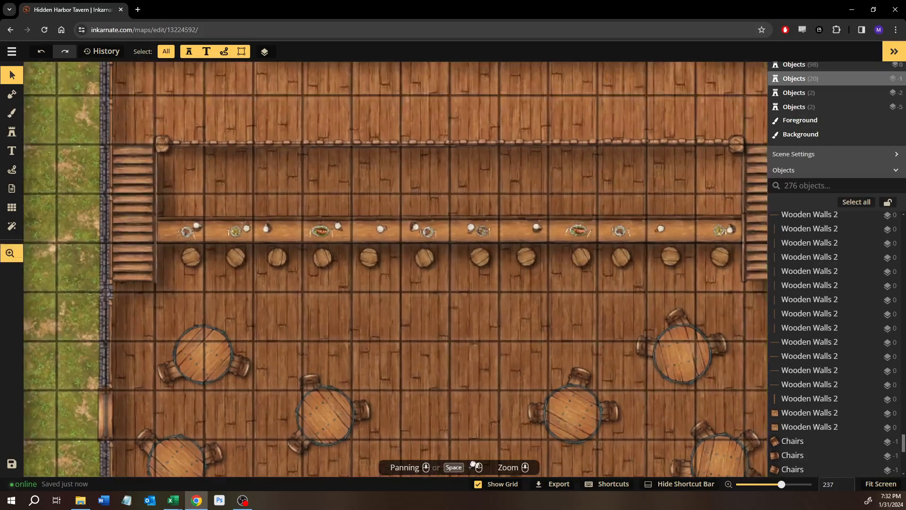
pyautogui.moveTo(473, 463); pyautogui.dragTo(368, 121)
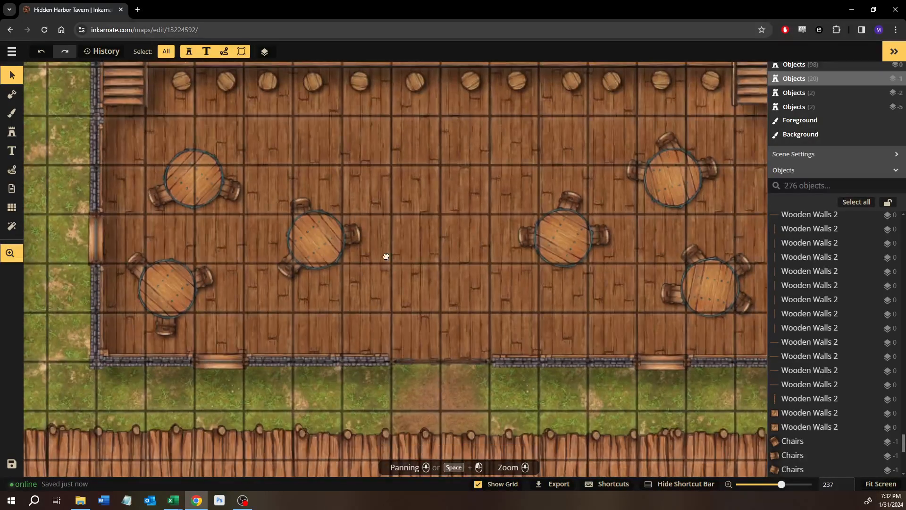
pyautogui.moveTo(374, 263); pyautogui.dragTo(421, 246)
pyautogui.scroll(1, 282, 248)
pyautogui.moveTo(387, 273); pyautogui.dragTo(399, 474)
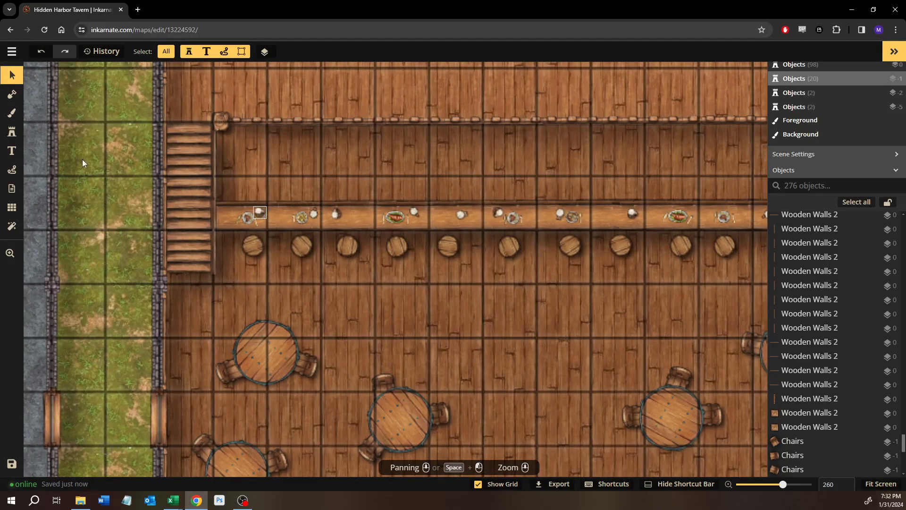
# With the Filled Mugs stamp, place a mug at the upper-left table's lower-left edge, raise it to layer 0, and add another near the upper-right edge
pyautogui.click(11, 130)
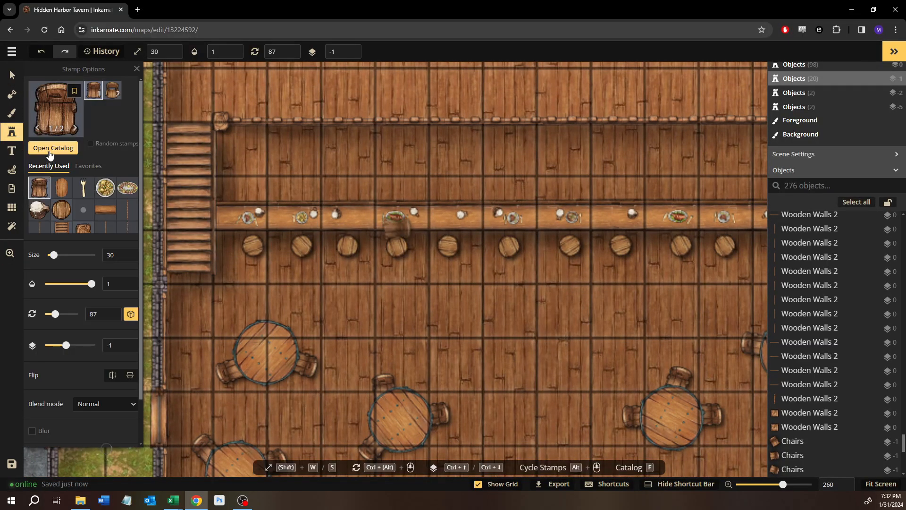
pyautogui.click(40, 211)
pyautogui.scroll(5, 248, 356)
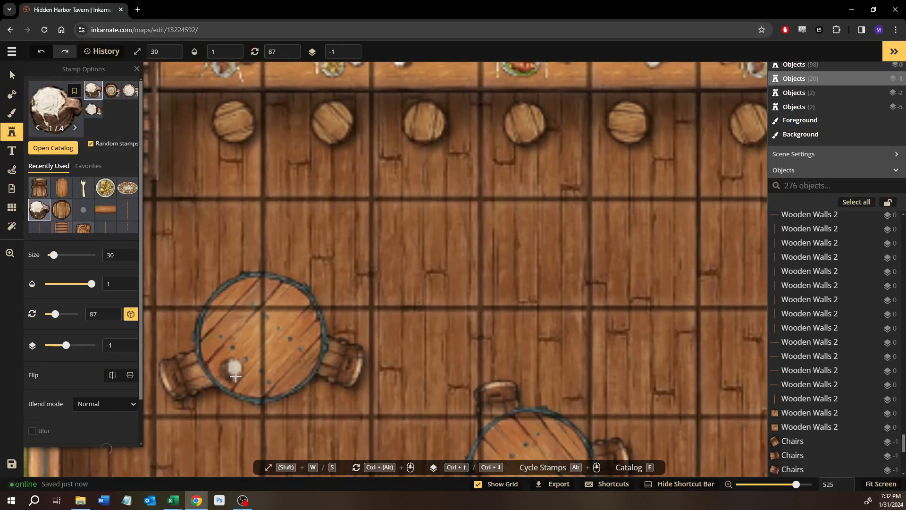
pyautogui.click(236, 376)
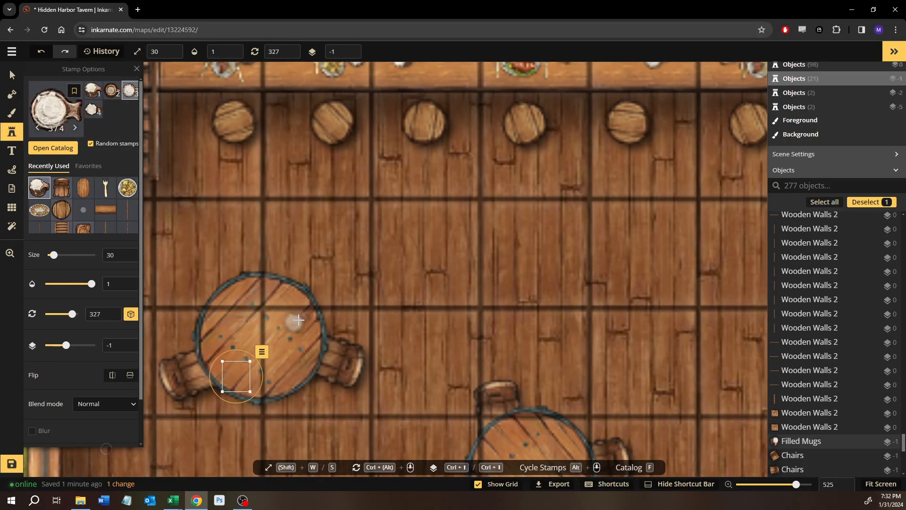
pyautogui.hotkey('ctrl', 'Up')
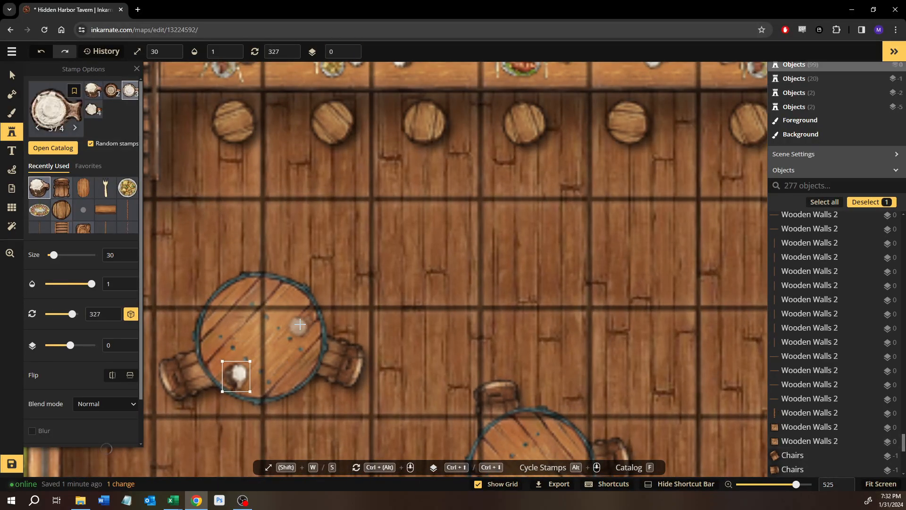
pyautogui.click(299, 324)
# Place one filled mug near the lower-left table's lower edge and two on the left-centre table
pyautogui.scroll(-6, 300, 324)
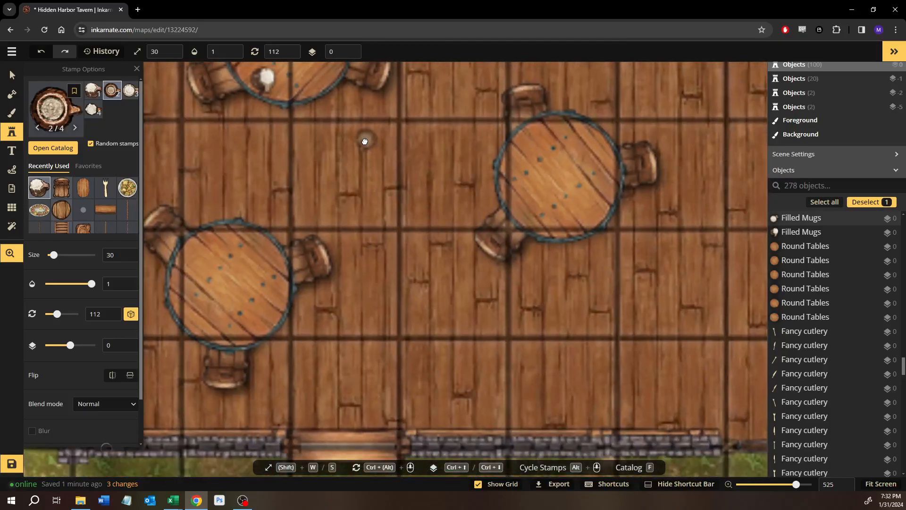
pyautogui.click(219, 319)
pyautogui.scroll(5, 215, 283)
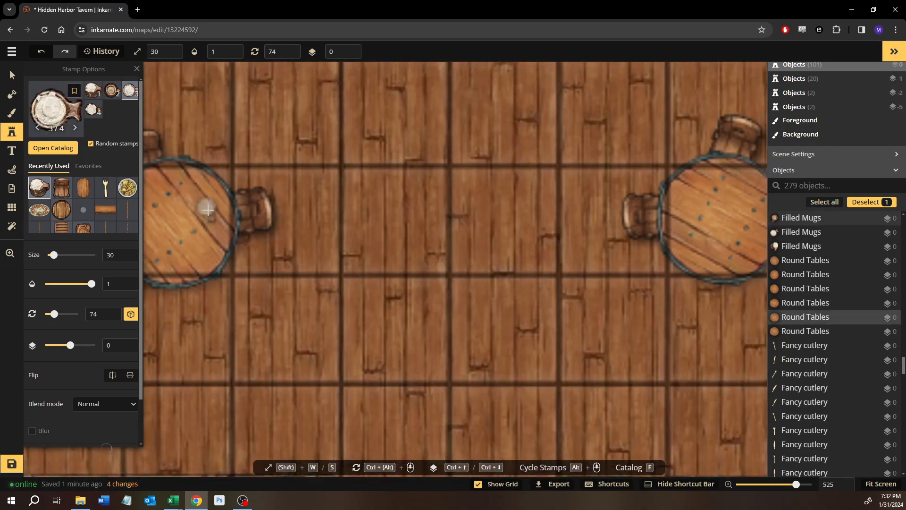
pyautogui.moveTo(209, 217); pyautogui.dragTo(277, 232)
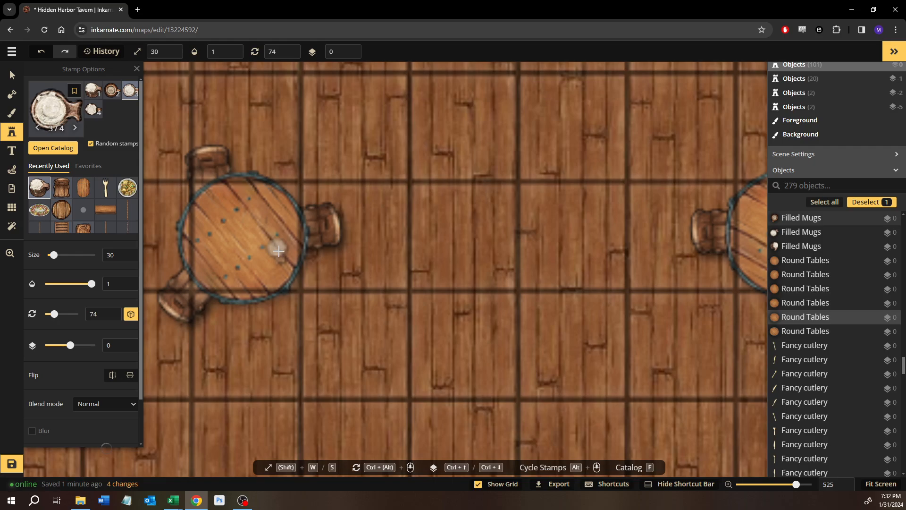
pyautogui.click(278, 251)
pyautogui.click(199, 222)
# Place a filled mug at the right-centre table's upper-left edge and four around the lower-right table, one near each quarter
pyautogui.moveTo(574, 238); pyautogui.dragTo(152, 242)
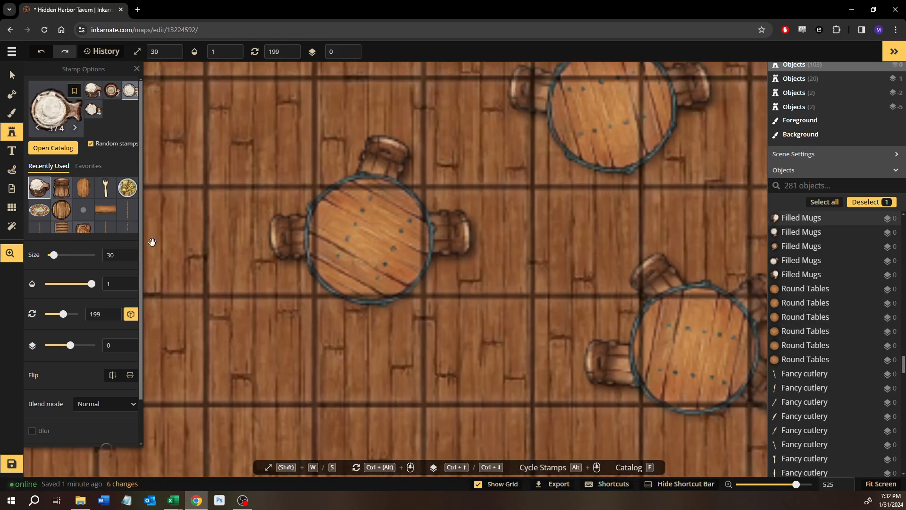
pyautogui.click(337, 221)
pyautogui.moveTo(338, 222); pyautogui.dragTo(47, 225)
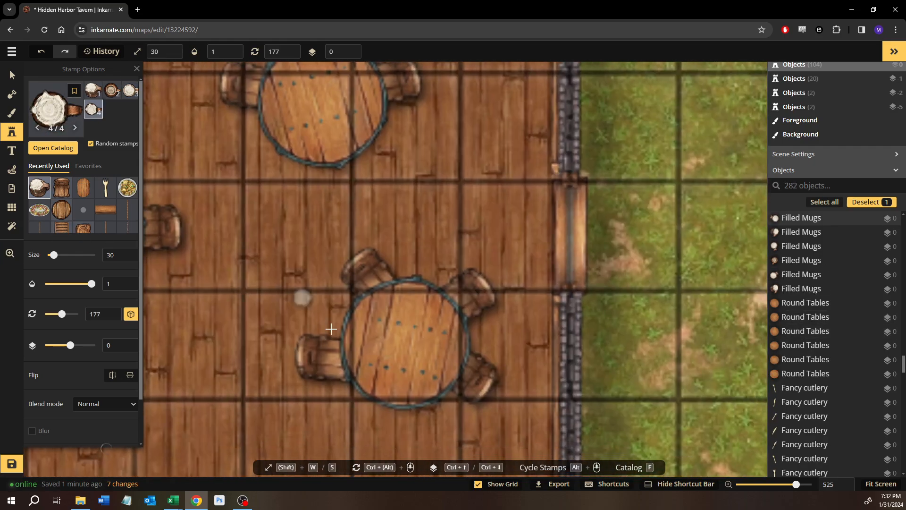
pyautogui.click(368, 361)
pyautogui.click(374, 315)
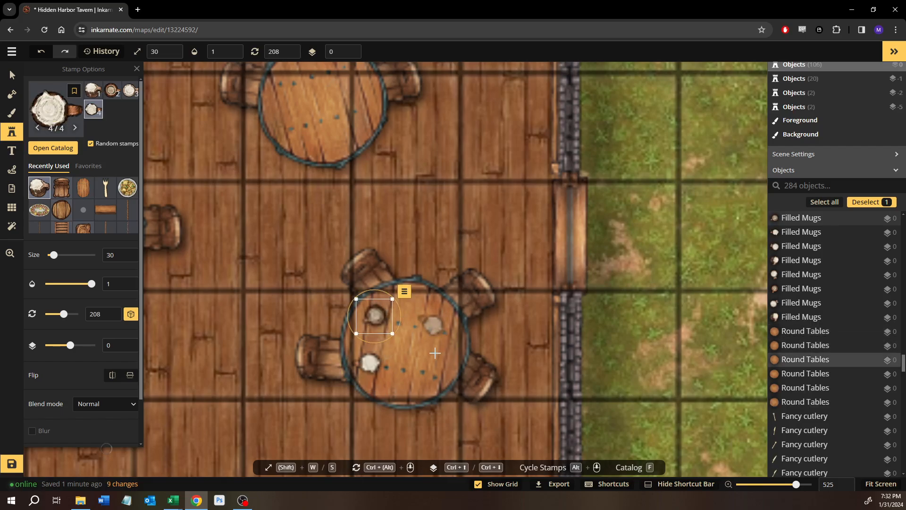
pyautogui.click(425, 307)
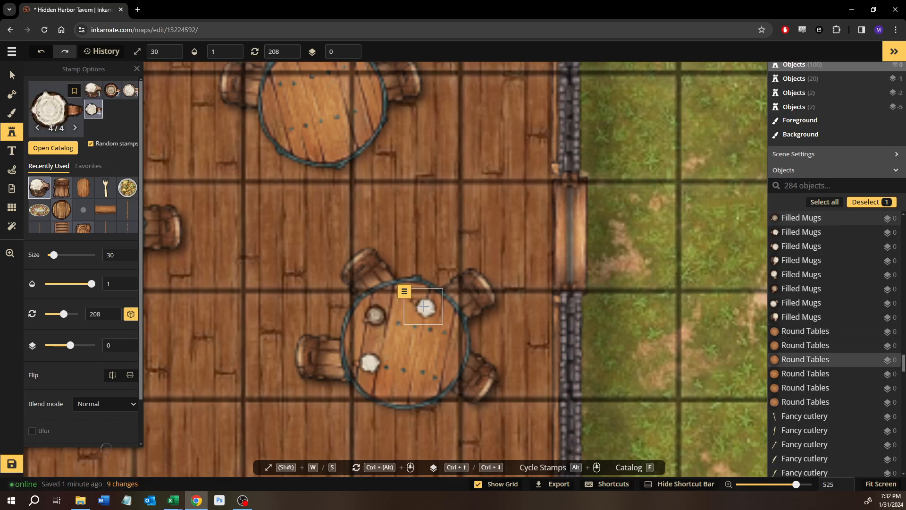
pyautogui.click(429, 379)
# Place three filled mugs on the upper-right table: near its right, upper-left and lower-left edges
pyautogui.scroll(3, 462, 299)
pyautogui.hscroll(-3, 461, 299)
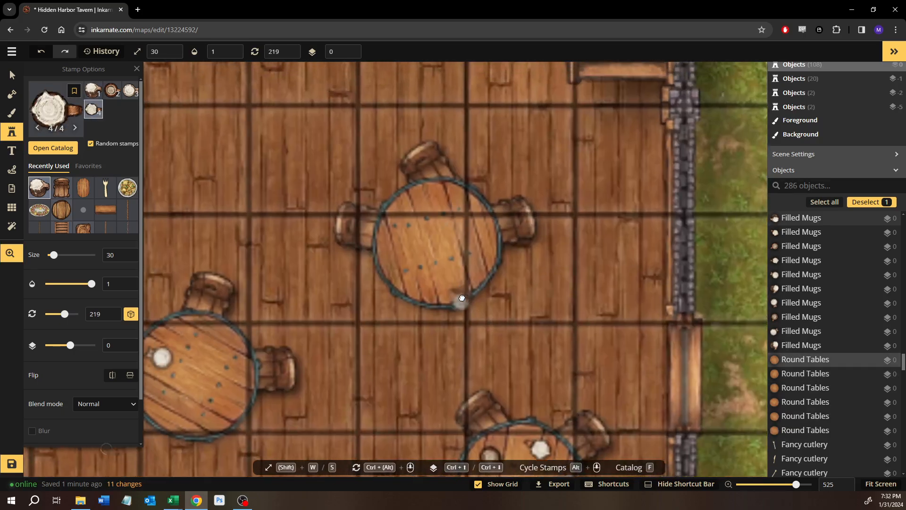
pyautogui.click(481, 255)
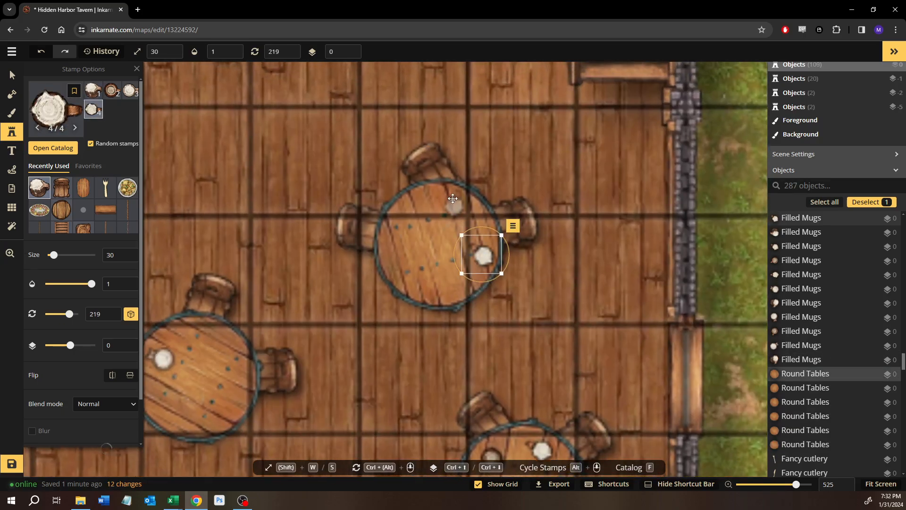
pyautogui.click(411, 203)
pyautogui.click(396, 261)
# Search the stamp catalog for "drink" and "wine", and choose the Glasses stamp from the Gothic Horror pack
pyautogui.moveTo(301, 307); pyautogui.dragTo(586, 226)
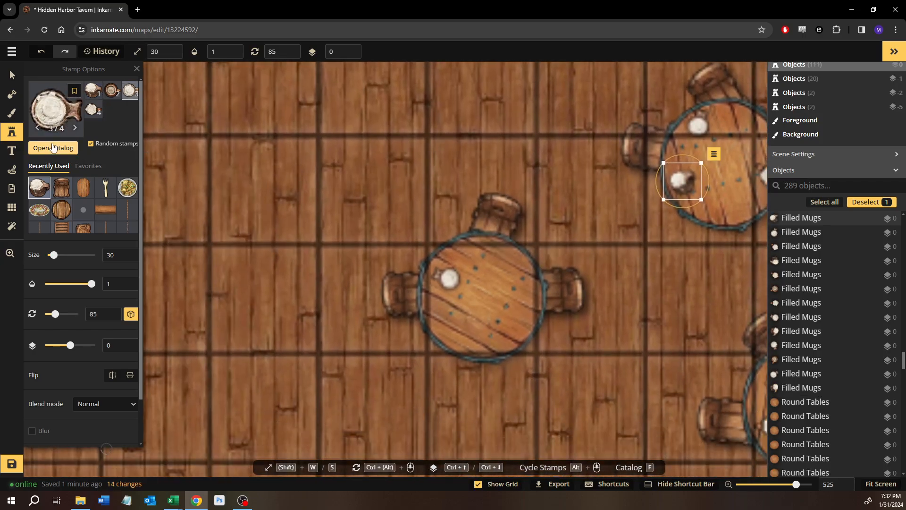
pyautogui.write('fd')
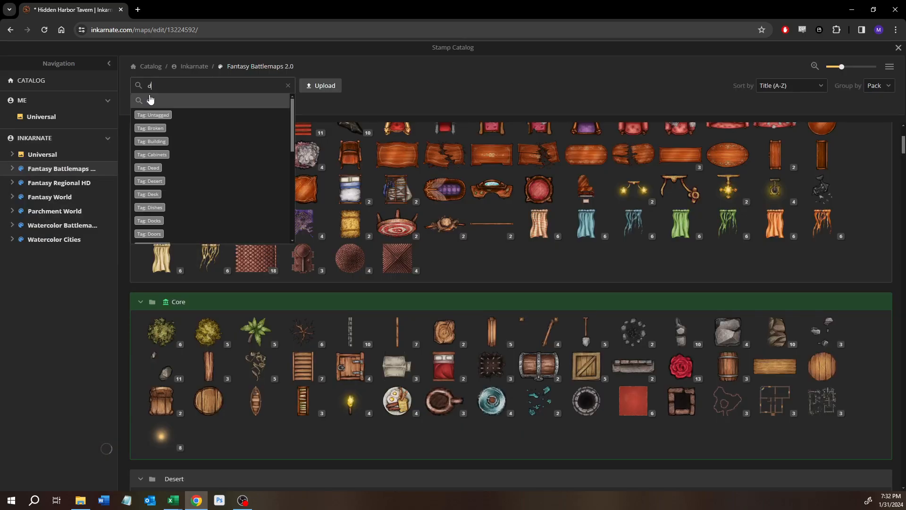
pyautogui.write('rink')
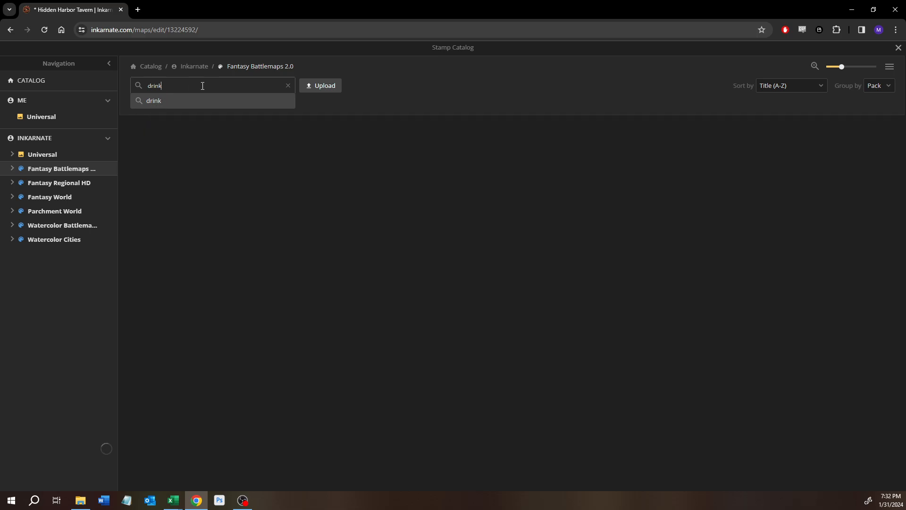
pyautogui.click(288, 86)
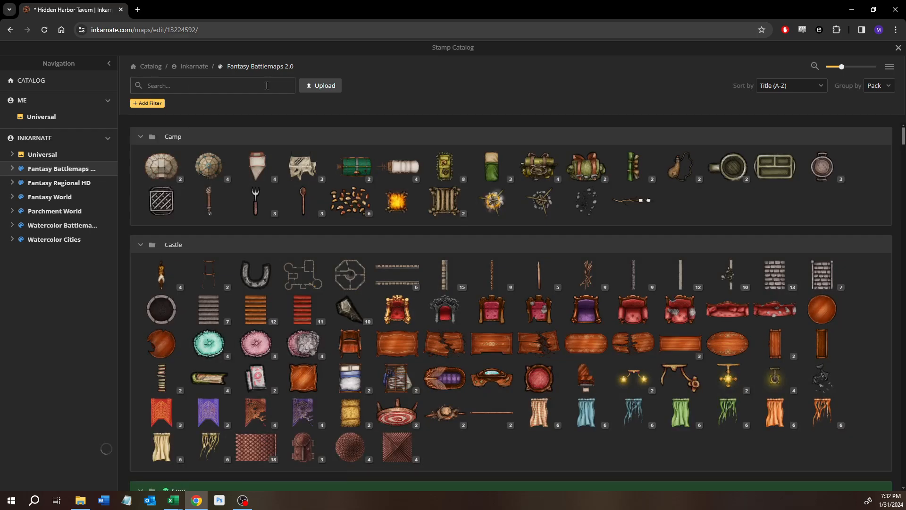
pyautogui.write('wine')
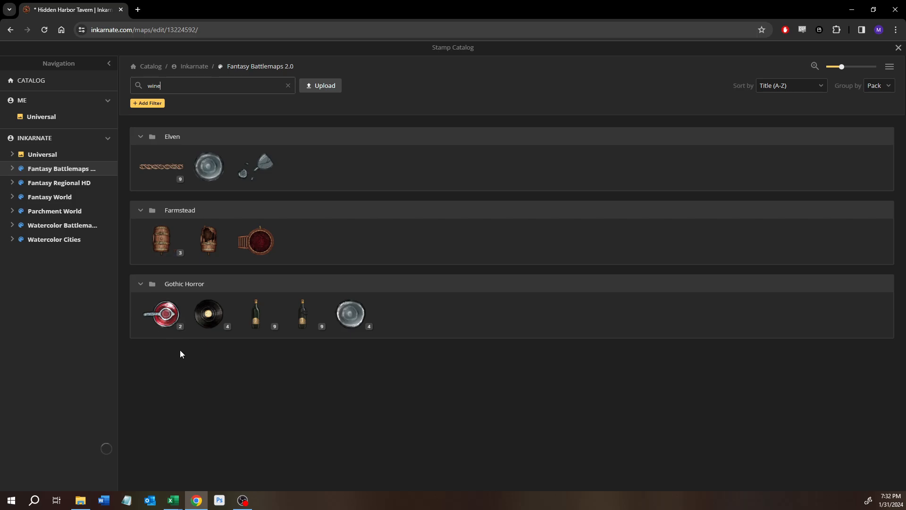
pyautogui.click(368, 326)
pyautogui.click(444, 313)
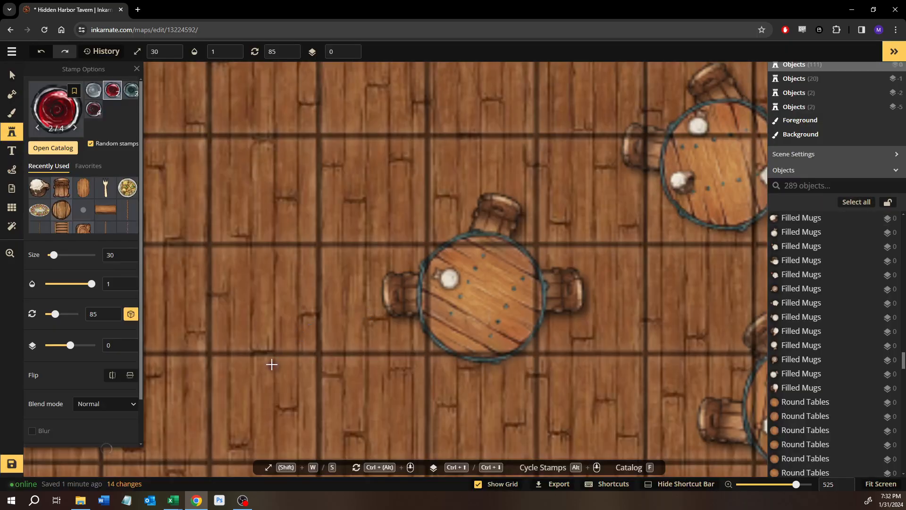
# Place two glasses on the right-centre table, in front of its upper and right chairs
pyautogui.scroll(3, 480, 310)
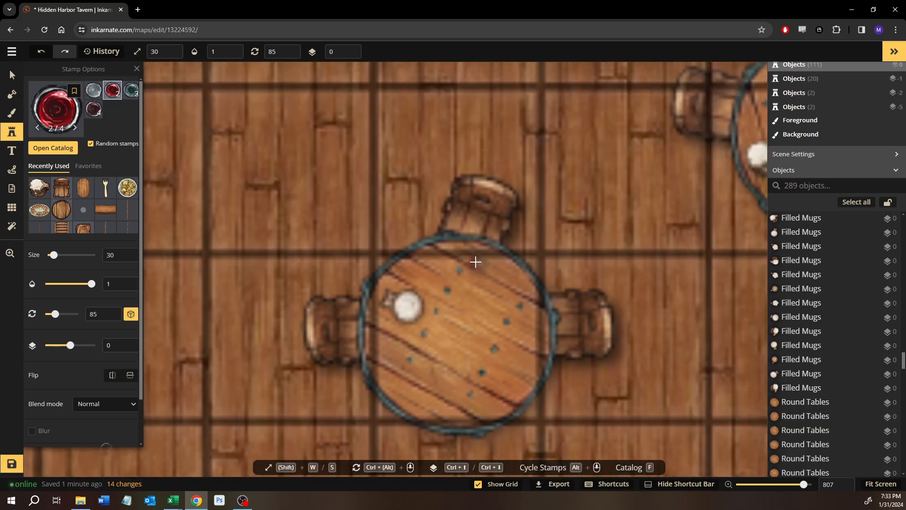
pyautogui.click(480, 263)
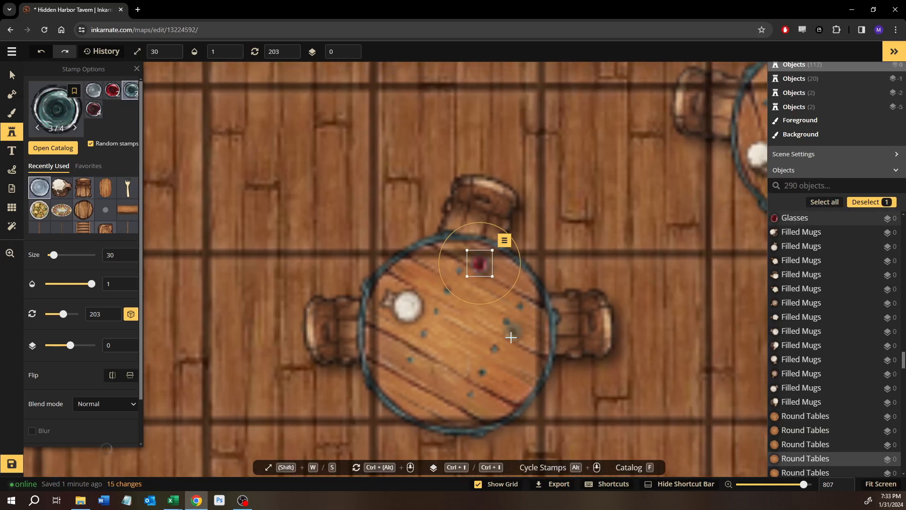
pyautogui.click(512, 341)
# Place a glass near the left-centre table's lower edge and two on the lower-left table, beside its upper-right and left edges
pyautogui.press('space')
pyautogui.moveTo(507, 212); pyautogui.dragTo(135, 338)
pyautogui.moveTo(589, 336); pyautogui.dragTo(769, 243)
pyautogui.moveTo(523, 305); pyautogui.dragTo(802, 314)
pyautogui.moveTo(170, 276); pyautogui.dragTo(727, 240)
pyautogui.moveTo(229, 295); pyautogui.dragTo(447, 258)
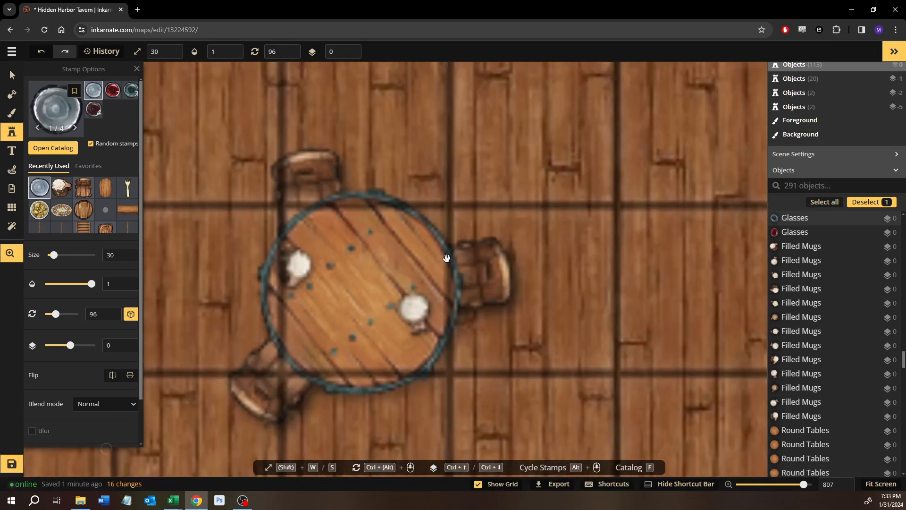
pyautogui.click(333, 350)
pyautogui.hscroll(8, 491, 292)
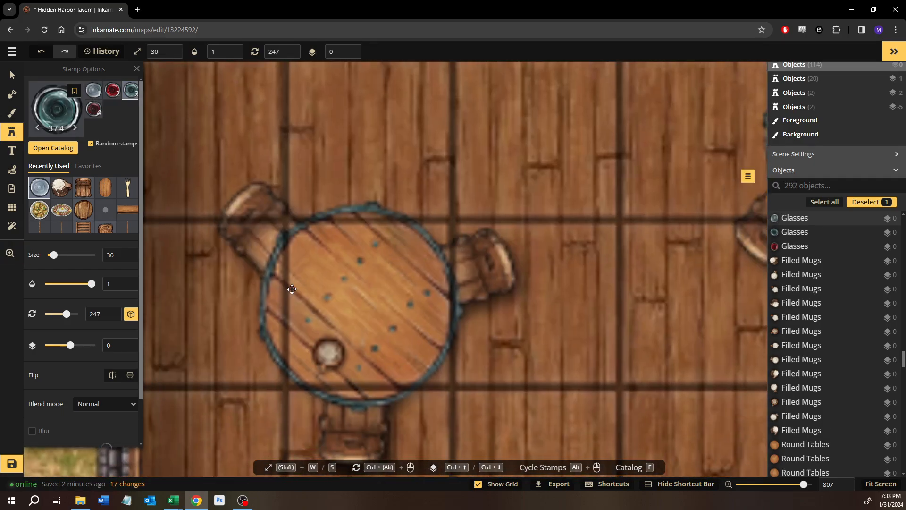
pyautogui.click(406, 257)
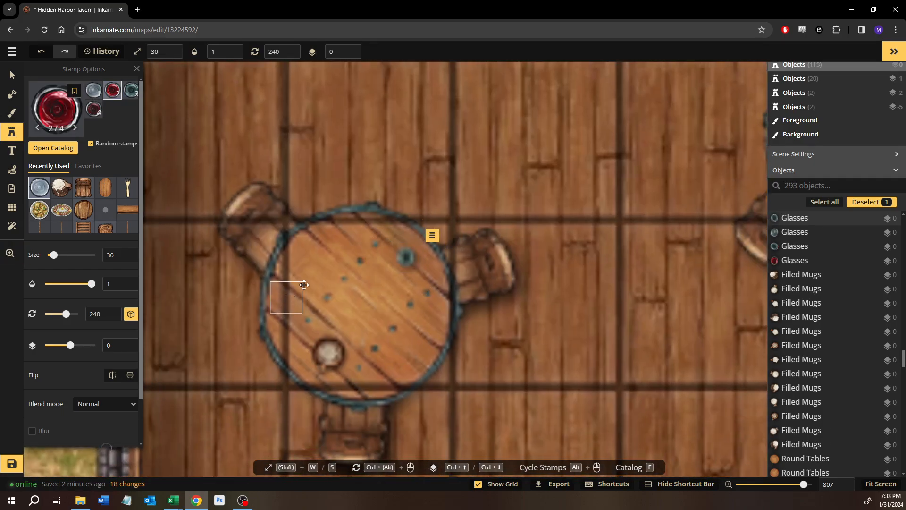
pyautogui.click(287, 297)
# Place two glasses along the back edge of the bar counter, on either side of the lobster platter in its right half
pyautogui.scroll(-3, 415, 191)
pyautogui.moveTo(453, 303); pyautogui.dragTo(440, 402)
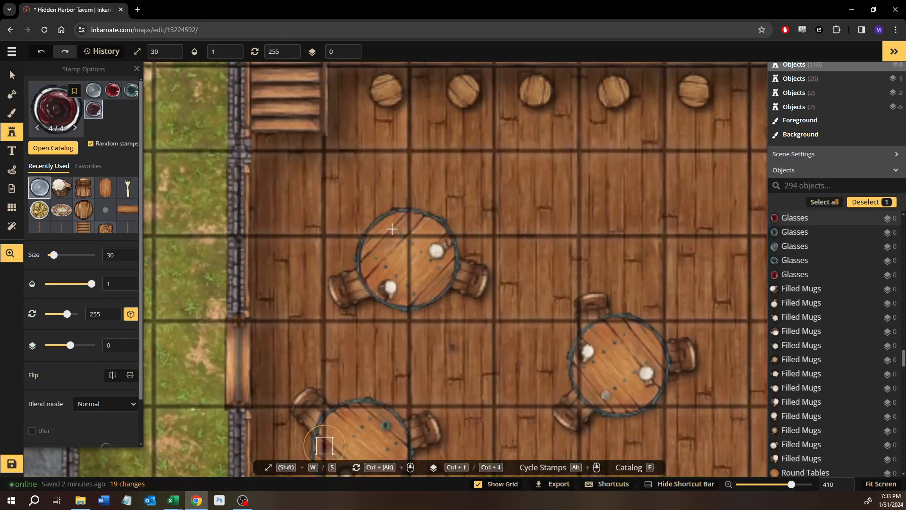
pyautogui.moveTo(560, 152); pyautogui.dragTo(344, 409)
pyautogui.moveTo(455, 368); pyautogui.dragTo(169, 351)
pyautogui.moveTo(445, 327); pyautogui.dragTo(376, 333)
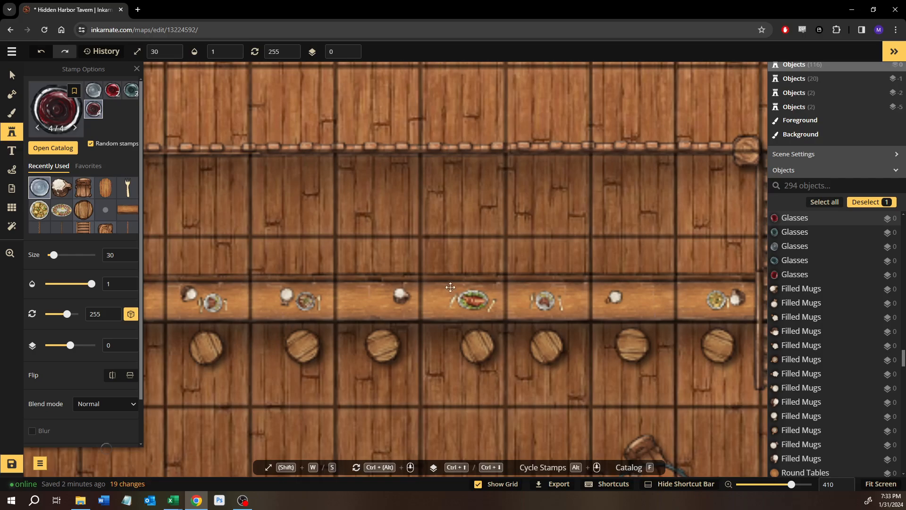
pyautogui.click(523, 290)
pyautogui.click(450, 289)
# Deselect the last glass and look over the mugs and glasses on the hall's left tables
pyautogui.press('space')
pyautogui.moveTo(414, 371); pyautogui.dragTo(708, 190)
pyautogui.moveTo(278, 291); pyautogui.dragTo(647, 191)
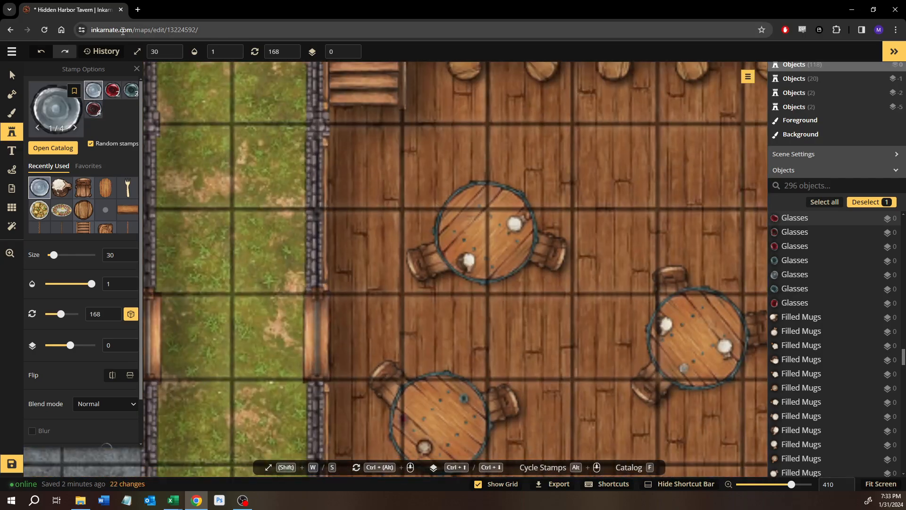
pyautogui.click(11, 75)
pyautogui.click(543, 332)
pyautogui.moveTo(544, 332); pyautogui.dragTo(391, 256)
pyautogui.scroll(-3, 392, 256)
# Search the stamp catalog for "fish" and choose the Swordfish stamp from the Market pack
pyautogui.click(11, 132)
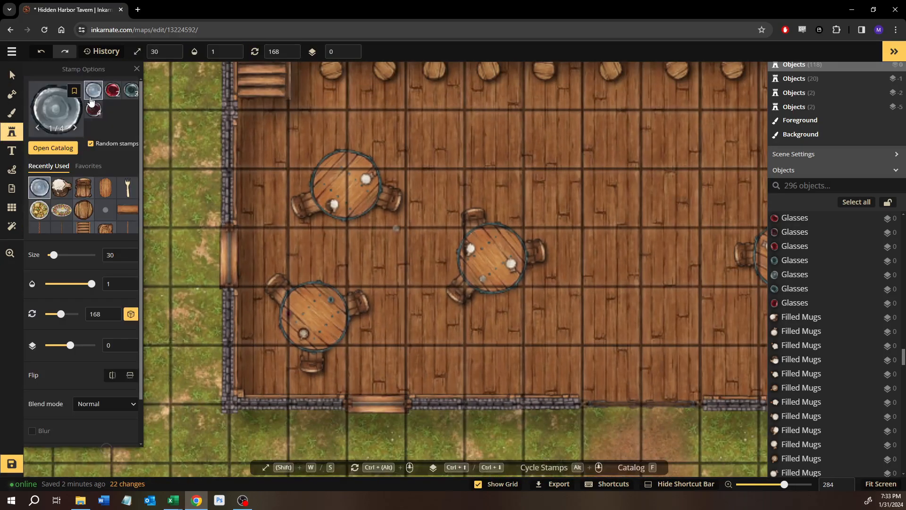
pyautogui.click(59, 149)
pyautogui.write('fish')
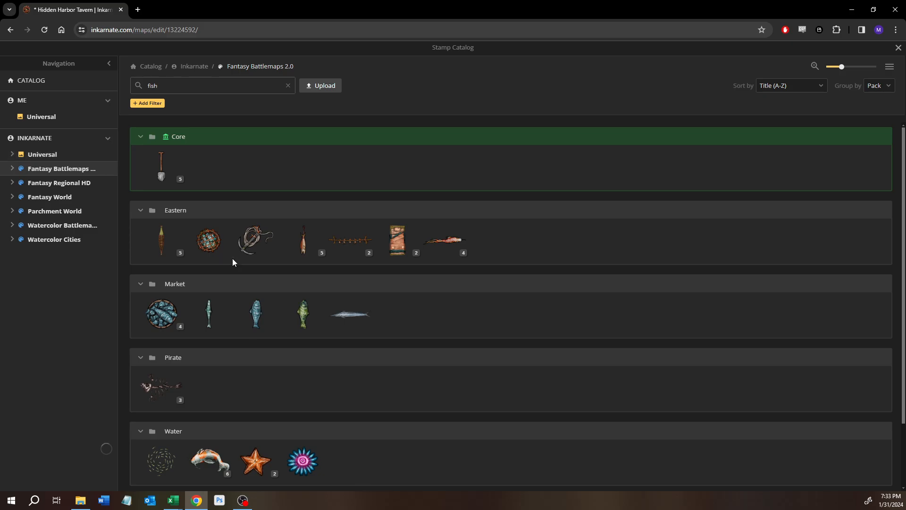
pyautogui.scroll(-1, 233, 259)
pyautogui.scroll(-1, 232, 262)
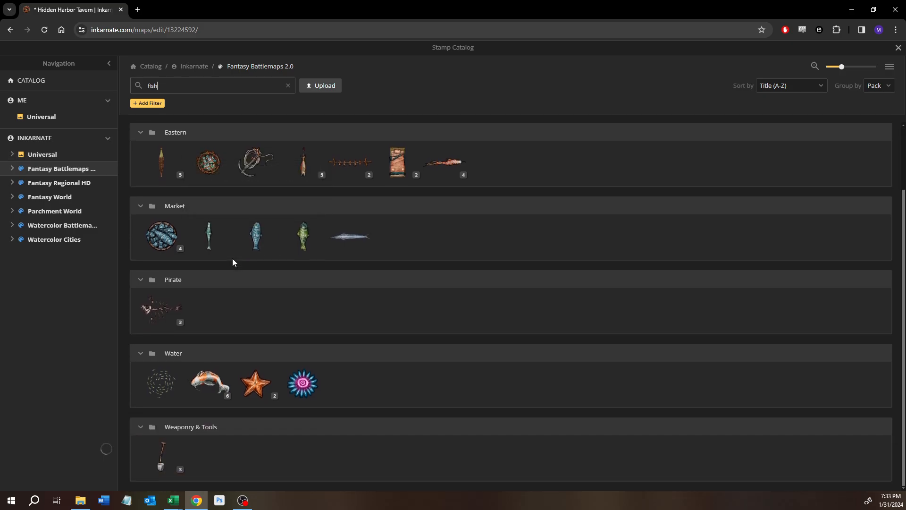
pyautogui.scroll(2, 232, 259)
pyautogui.click(357, 314)
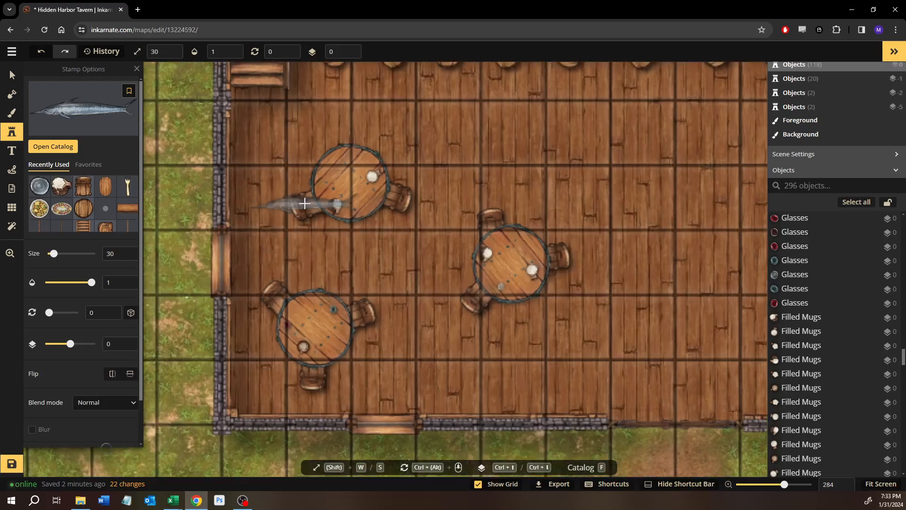
# Place a horizontal size 30 swordfish just below the middle of the balcony railing behind the bar
pyautogui.scroll(-4, 305, 204)
pyautogui.press('space')
pyautogui.moveTo(587, 124); pyautogui.dragTo(527, 350)
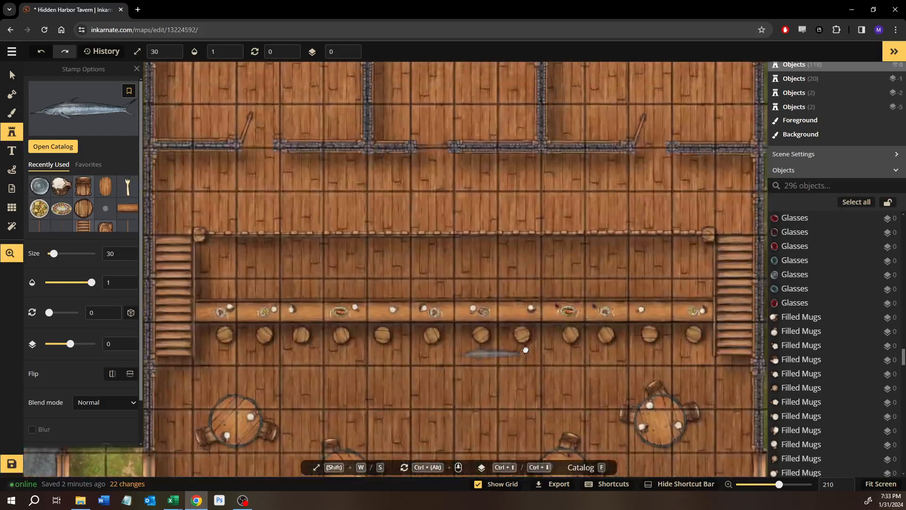
pyautogui.scroll(5, 406, 212)
pyautogui.scroll(4, 437, 242)
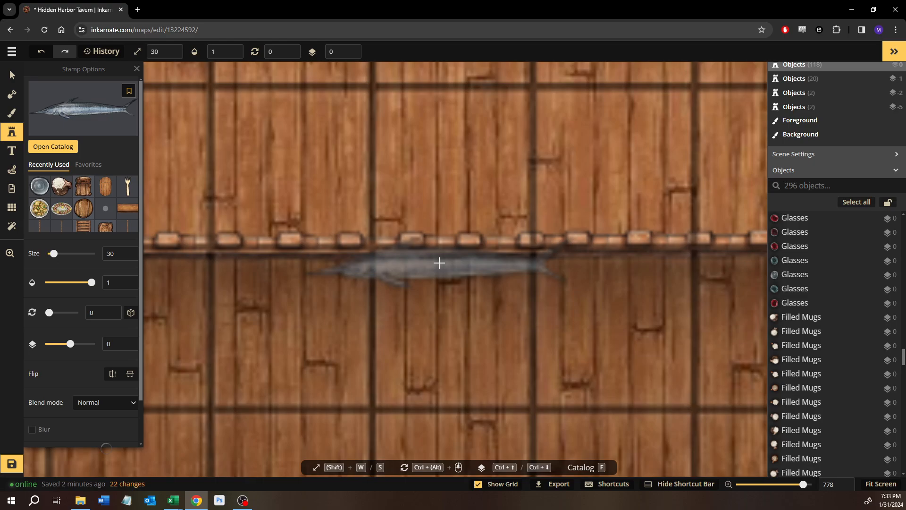
pyautogui.click(439, 263)
# Raise the swordfish to layer 1 so it overlaps the railing, and clear the selection
pyautogui.press('space')
pyautogui.moveTo(433, 296); pyautogui.dragTo(467, 190)
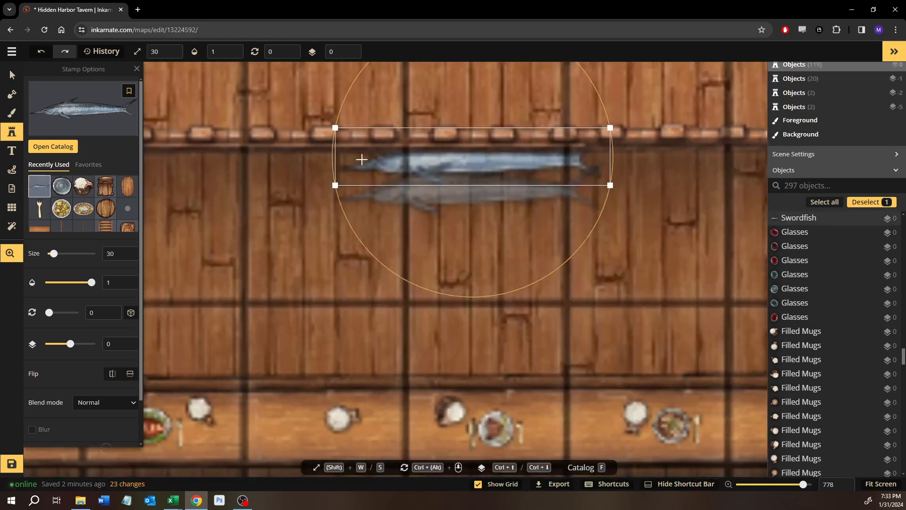
pyautogui.press('v')
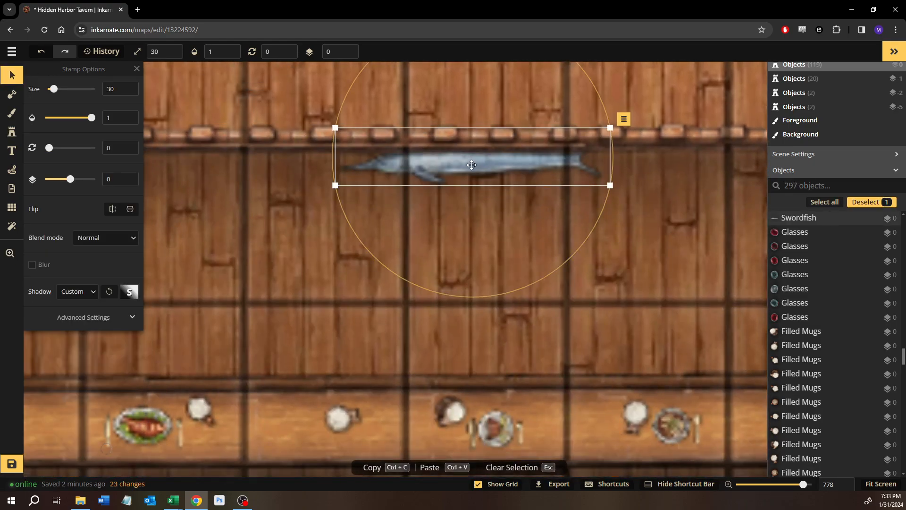
pyautogui.scroll(1, 472, 165)
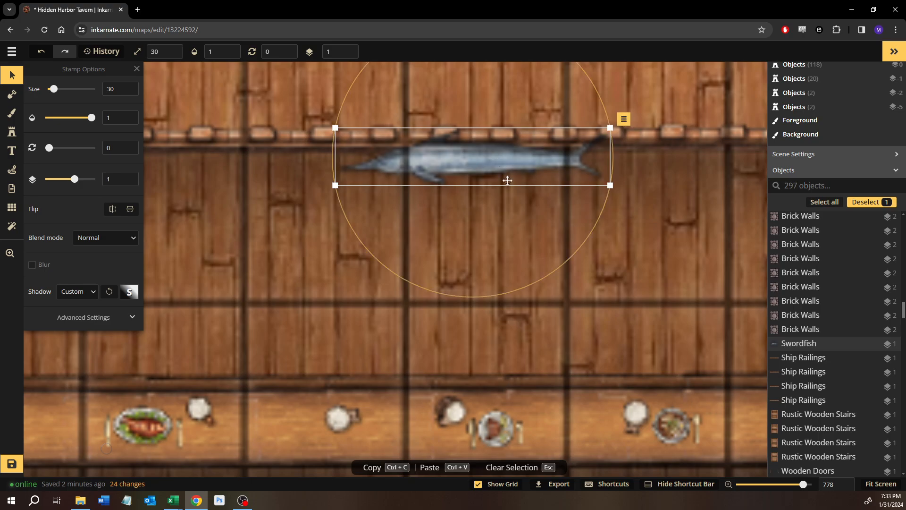
pyautogui.click(631, 264)
# Shift the swordfish horizontally along the railing to center it behind the bar, and clear the selection
pyautogui.scroll(-4, 631, 264)
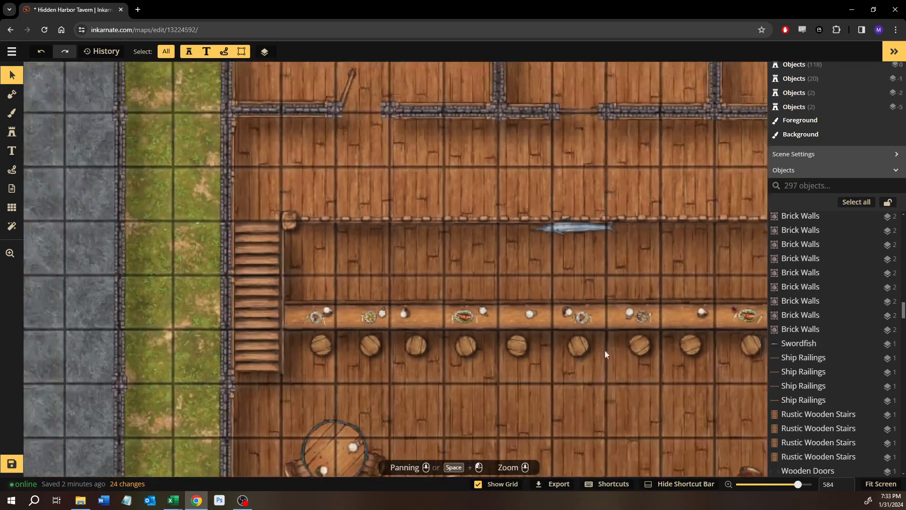
pyautogui.press('space')
pyautogui.moveTo(536, 227); pyautogui.dragTo(393, 235)
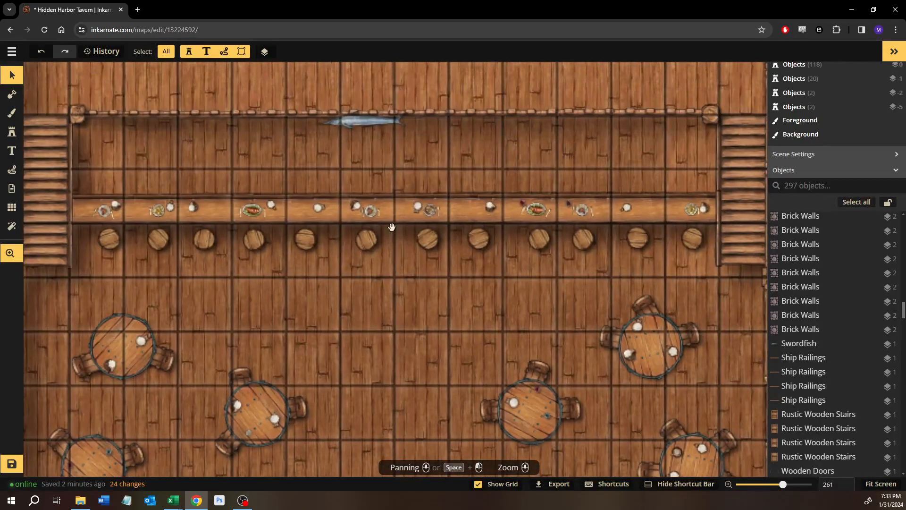
pyautogui.click(380, 121)
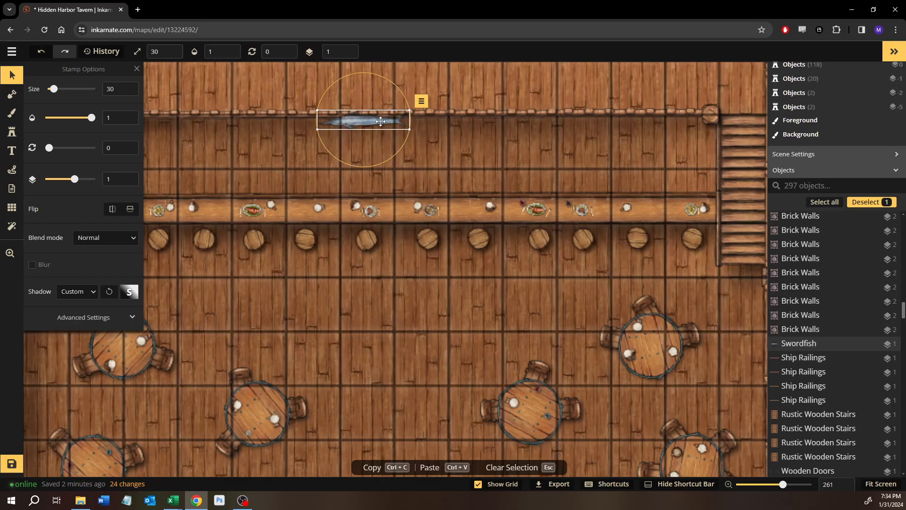
pyautogui.press('Right')
pyautogui.press('Right')
pyautogui.press('Right')
pyautogui.press('Right')
pyautogui.press('Right')
pyautogui.press('Right')
pyautogui.press('Right')
pyautogui.press('Right')
pyautogui.press('Right')
pyautogui.press('Right')
pyautogui.press('Right')
pyautogui.press('Right')
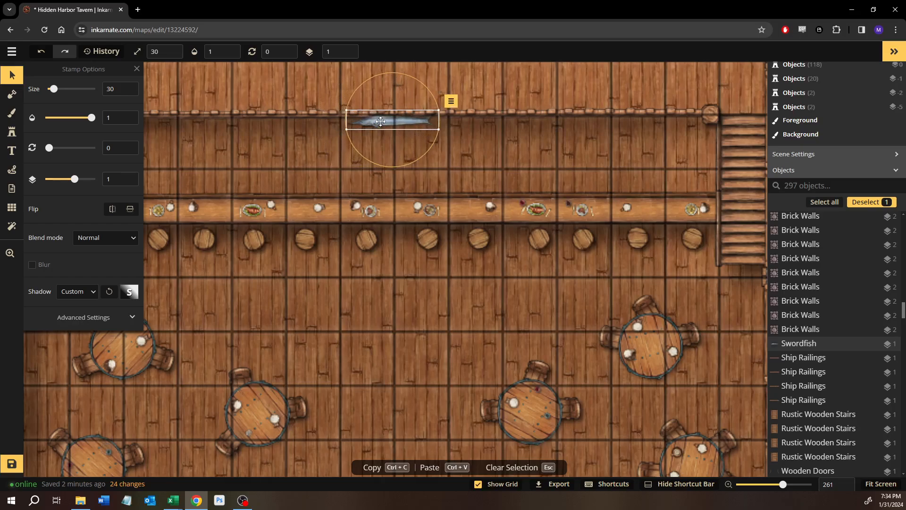
pyautogui.press('Right')
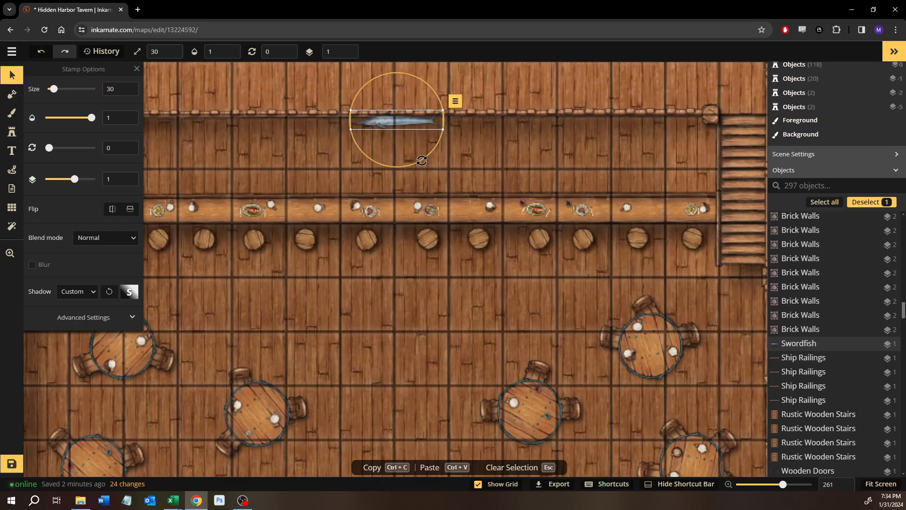
pyautogui.click(484, 141)
# Search the stamp catalog for "wooden" and choose the round Wooden Tableware plate from the Snow and Ice pack
pyautogui.click(22, 135)
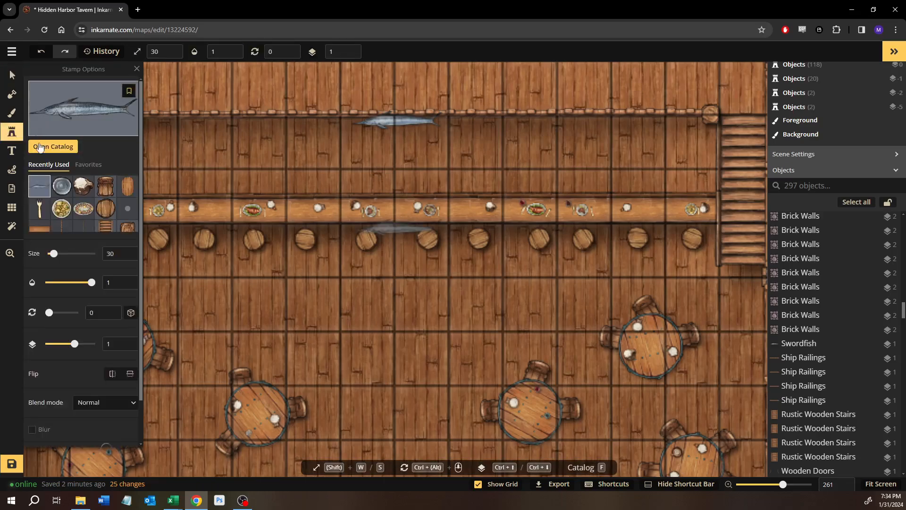
pyautogui.click(50, 148)
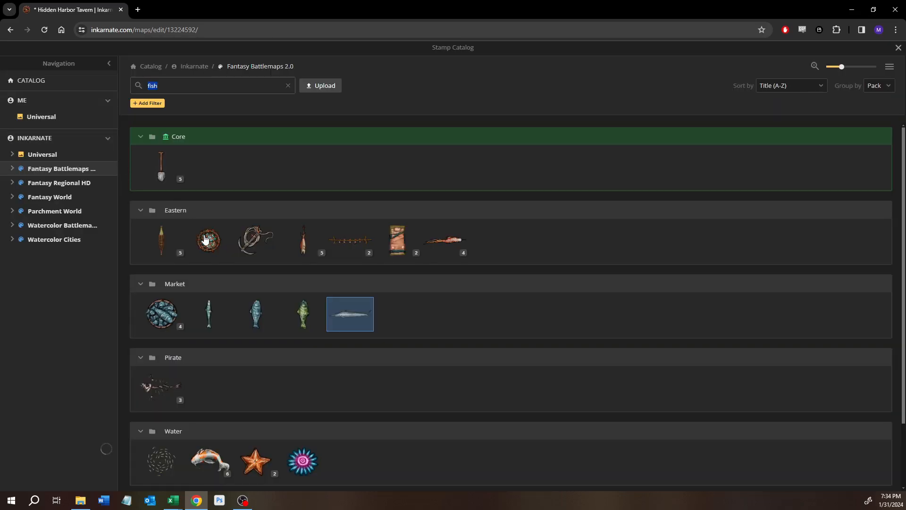
pyautogui.scroll(-2, 203, 238)
pyautogui.click(257, 89)
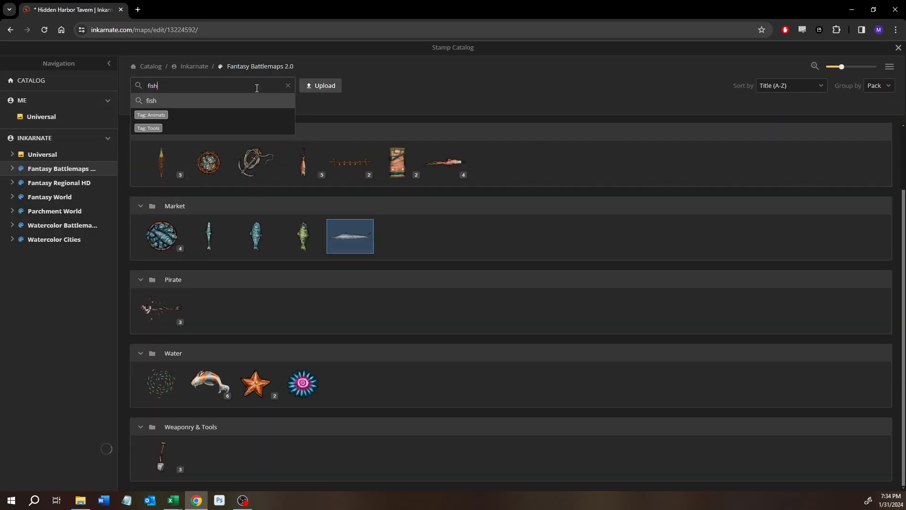
pyautogui.press('BackSpace')
pyautogui.press('BackSpace')
pyautogui.press('BackSpace')
pyautogui.press('BackSpace')
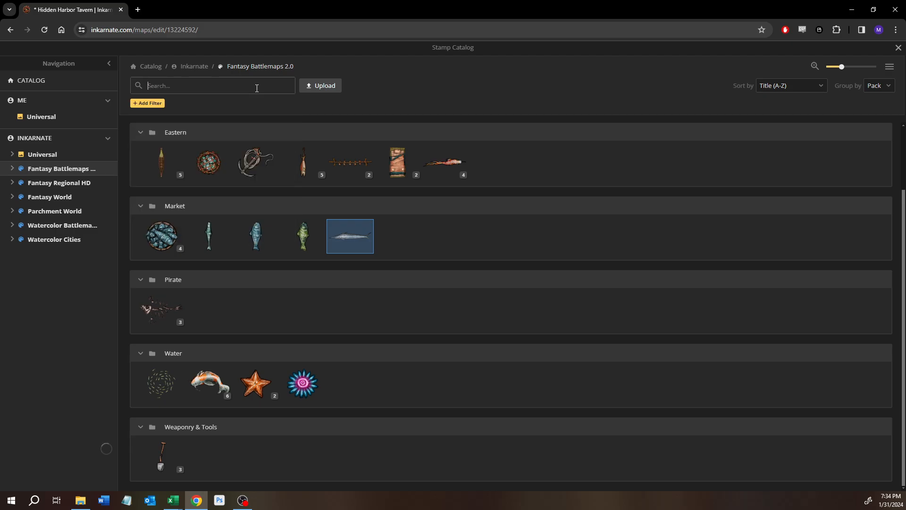
pyautogui.write('wooden')
pyautogui.press('Return')
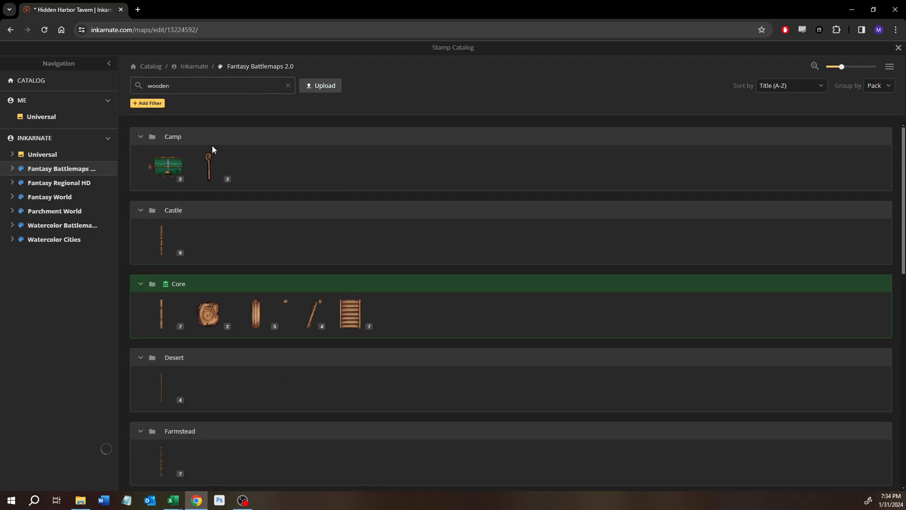
pyautogui.scroll(-6, 211, 178)
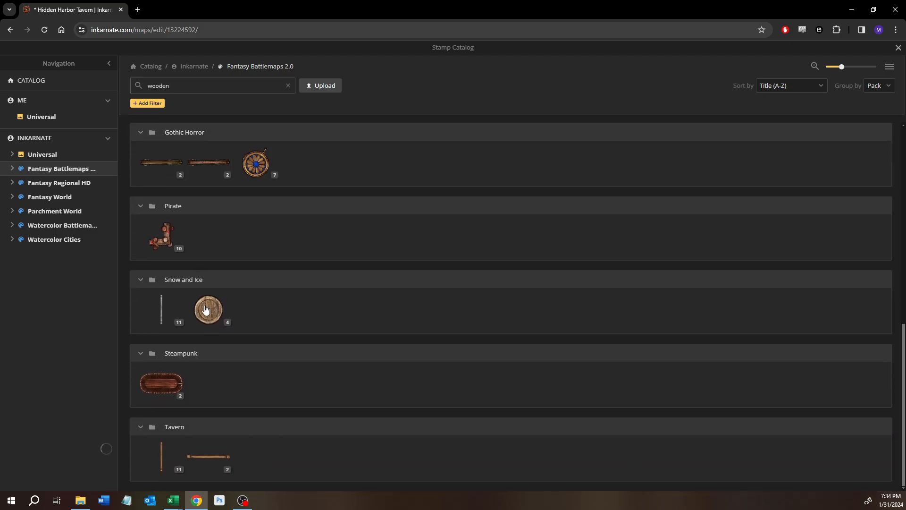
pyautogui.moveTo(205, 310)
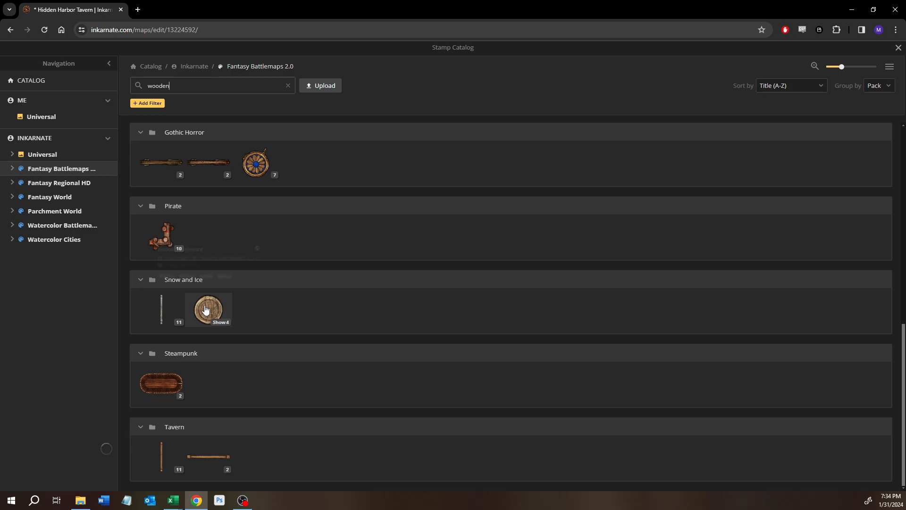
pyautogui.click(205, 309)
# Place a size 30 wooden plate over the swordfish's nose and set the plate to layer 2
pyautogui.scroll(5, 348, 142)
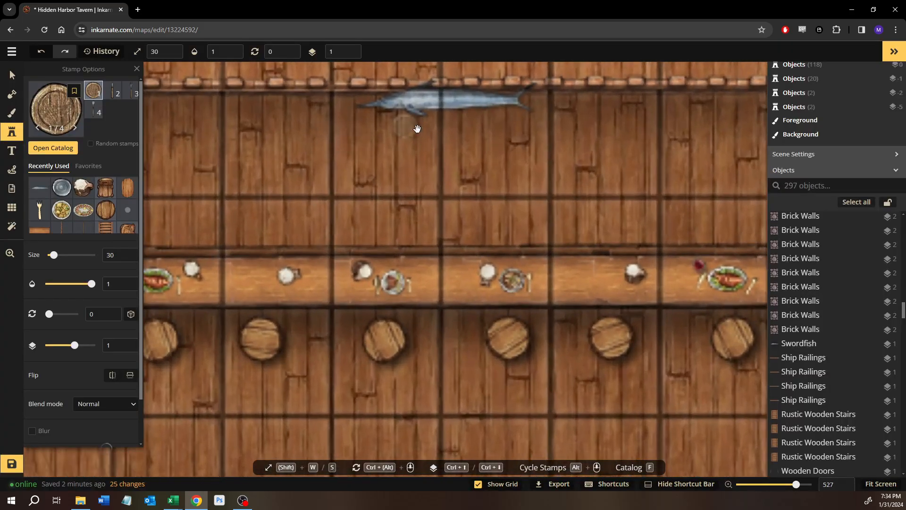
pyautogui.moveTo(417, 128); pyautogui.dragTo(293, 233)
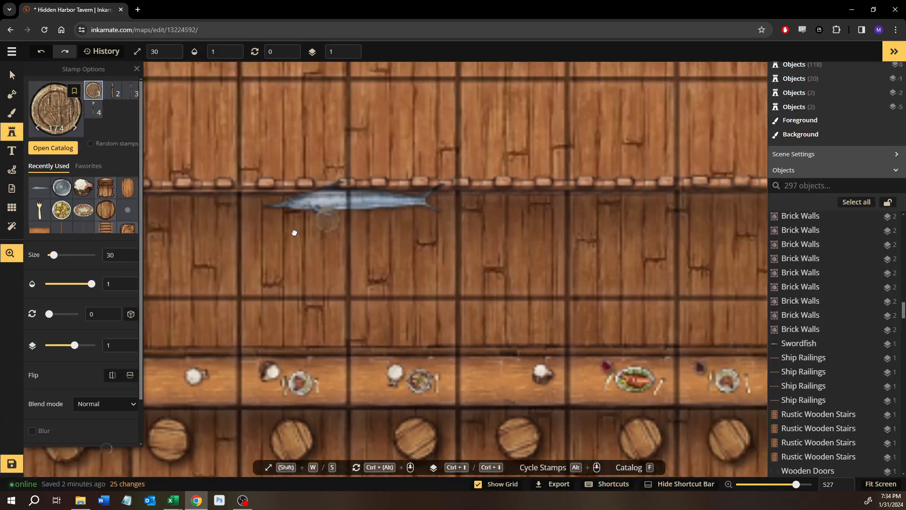
pyautogui.click(246, 209)
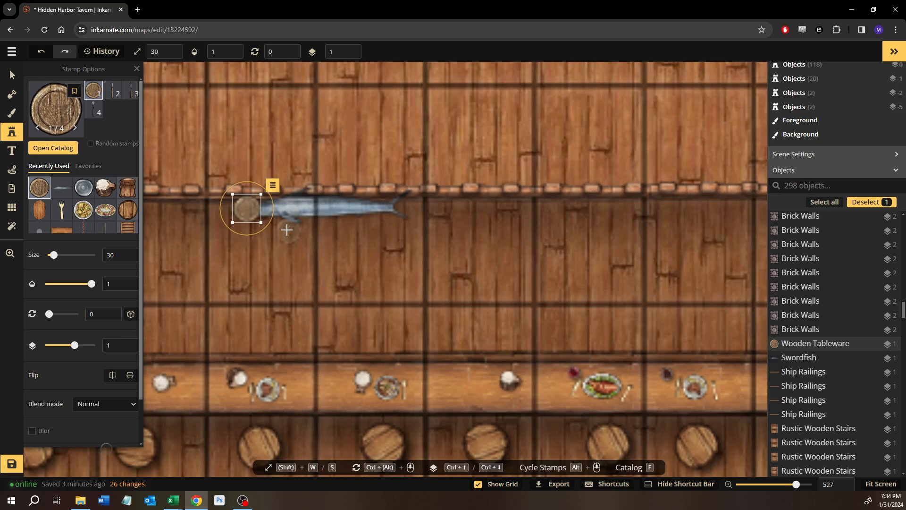
pyautogui.hotkey('ctrl', 'Down')
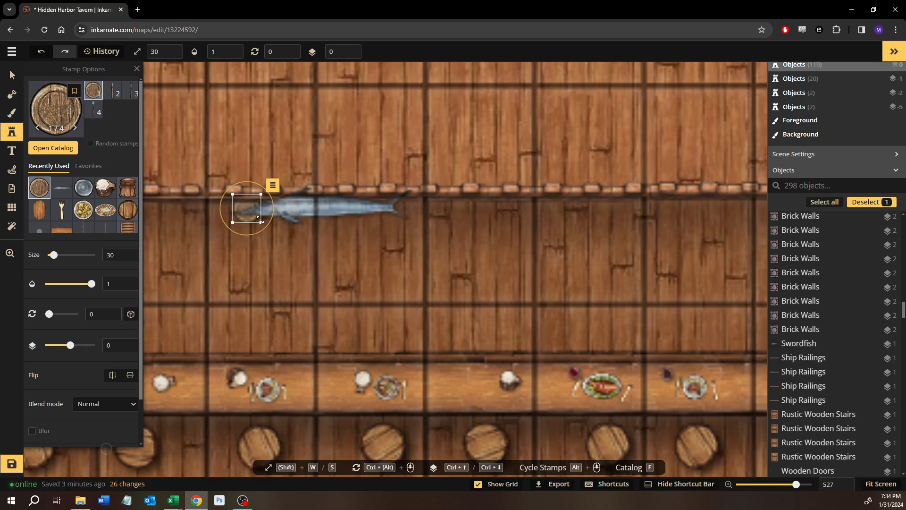
pyautogui.hotkey('ctrl', 'Up')
pyautogui.hotkey('ctrl', 'Up')
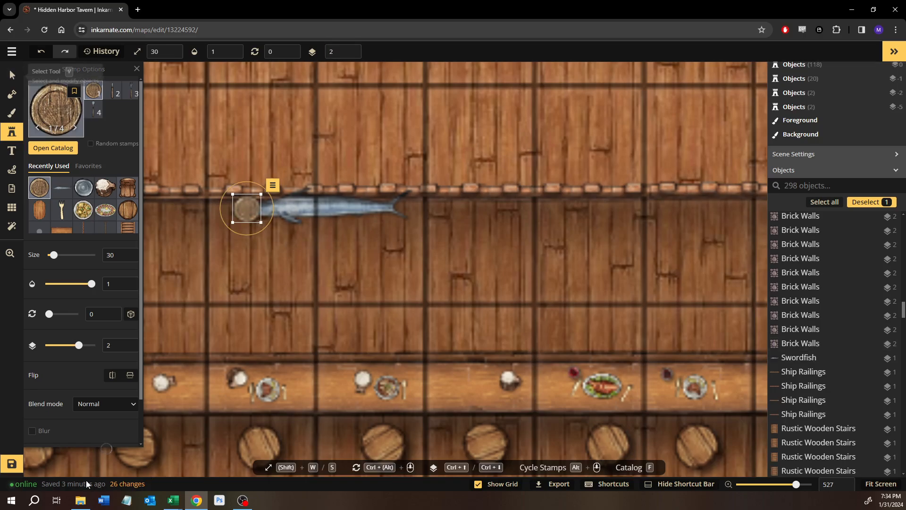
# Stretch the wooden plate into a long flat oval with width 269, size 55 and height 55
pyautogui.scroll(-1, 101, 423)
pyautogui.click(105, 434)
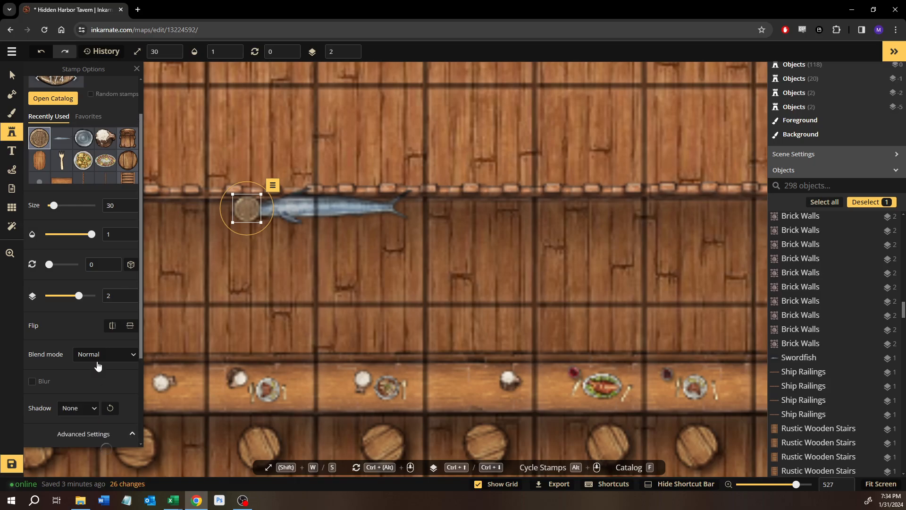
pyautogui.scroll(-3, 97, 361)
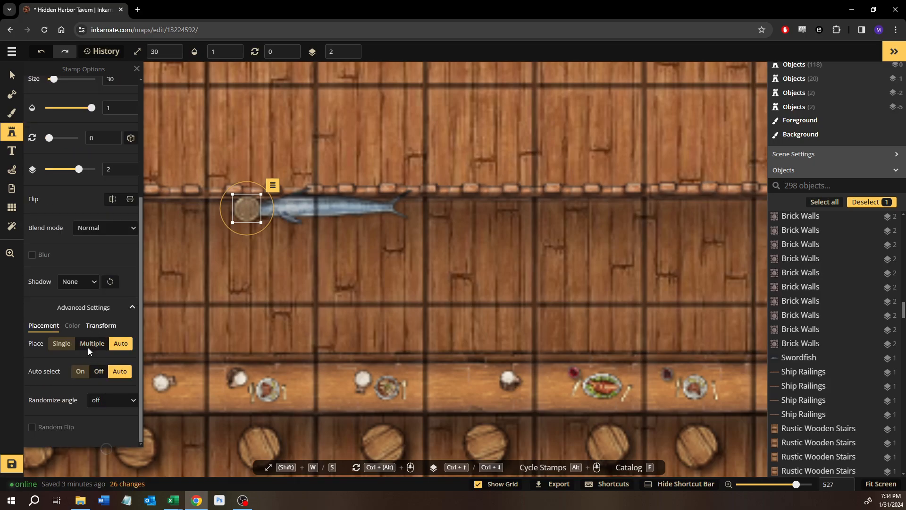
pyautogui.click(101, 325)
pyautogui.moveTo(78, 357); pyautogui.dragTo(86, 357)
pyautogui.moveTo(284, 222); pyautogui.dragTo(353, 221)
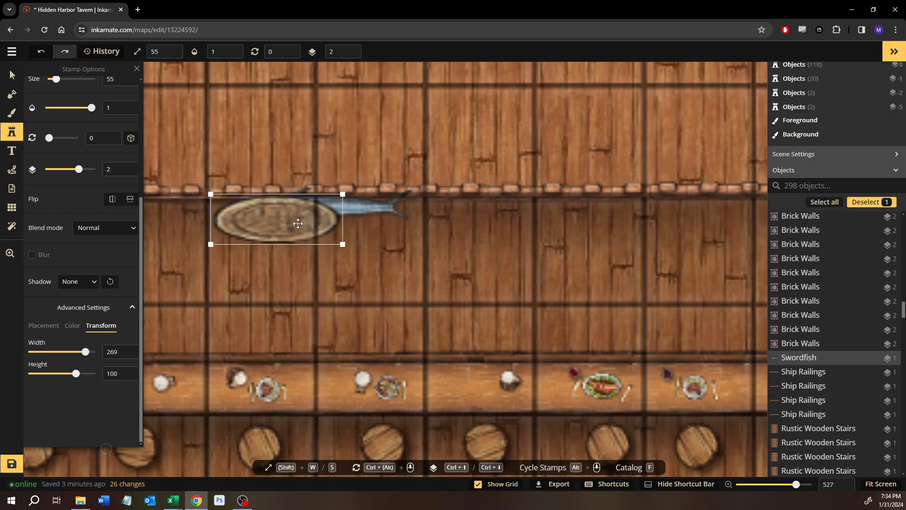
pyautogui.moveTo(79, 377)
pyautogui.mouseDown()
pyautogui.moveTo(64, 375)
pyautogui.moveTo(75, 374)
pyautogui.mouseUp()
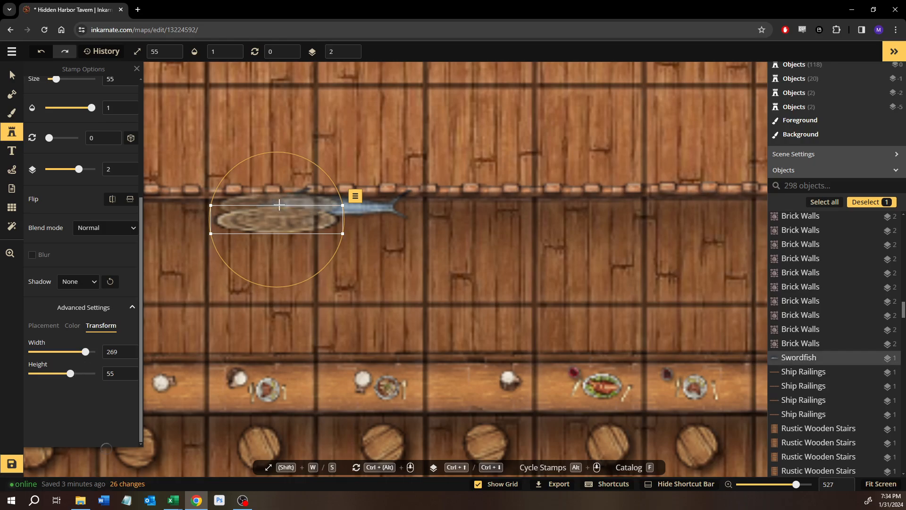
# Raise the swordfish to layer 2 and lower the wooden plate to layer 1 so the plate lies underneath
pyautogui.click(13, 75)
pyautogui.click(366, 219)
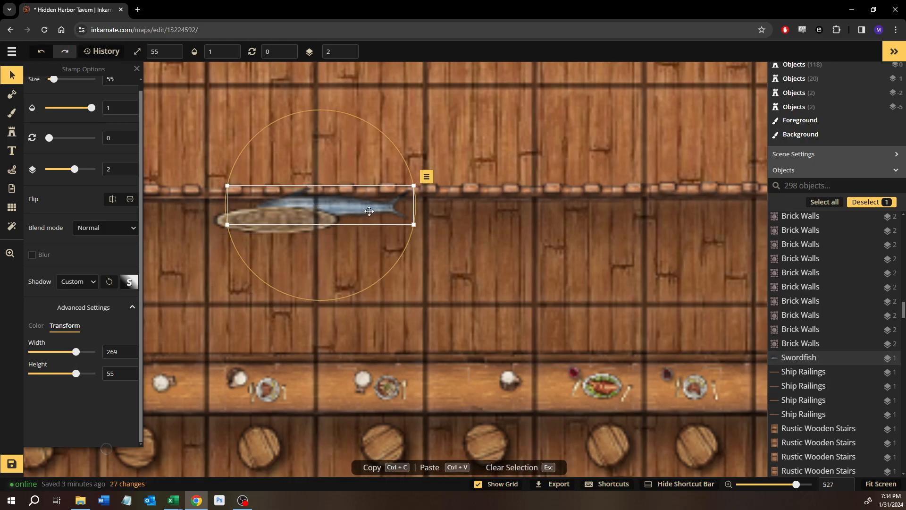
pyautogui.scroll(1, 369, 211)
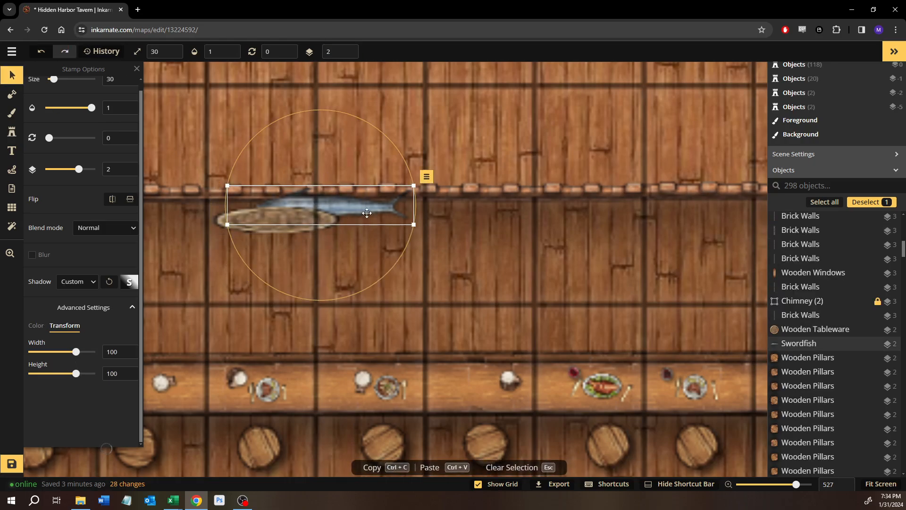
pyautogui.click(285, 232)
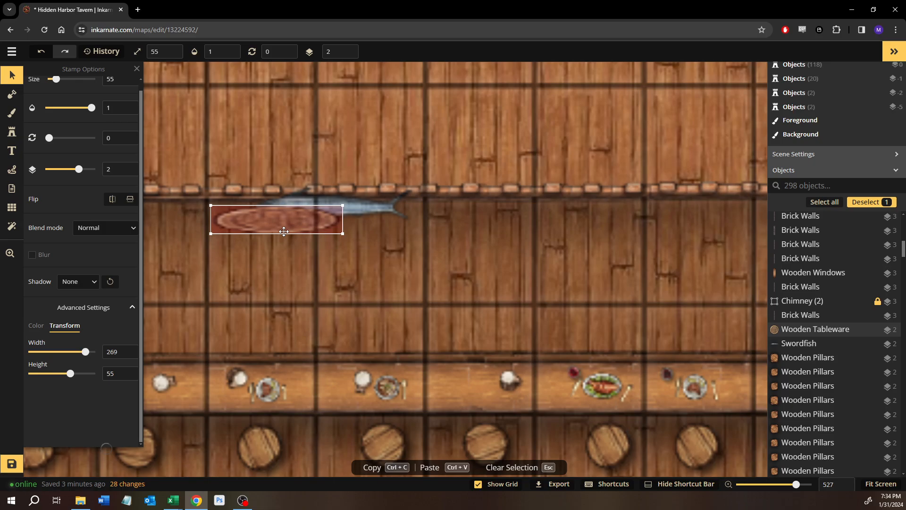
pyautogui.press('pagedown')
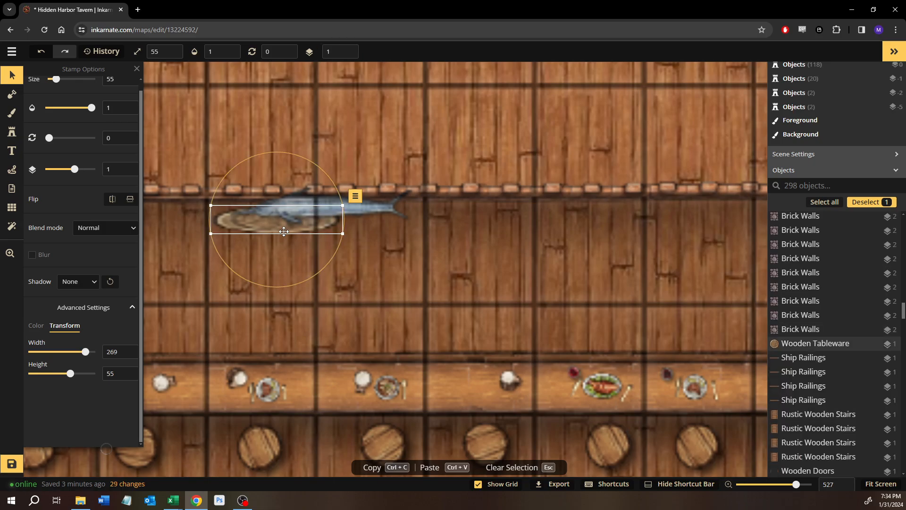
# Center the wooden plate behind the swordfish and enlarge the plate to size 68
pyautogui.moveTo(264, 226); pyautogui.dragTo(309, 211)
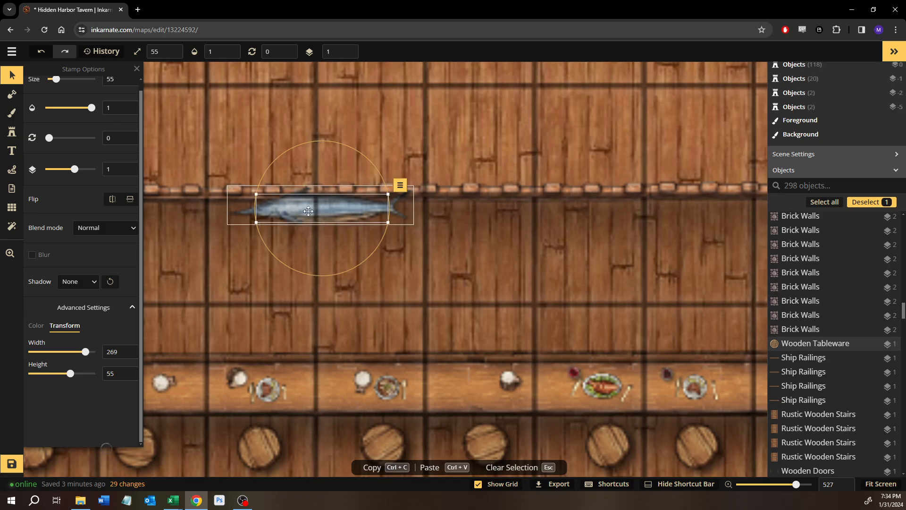
pyautogui.moveTo(388, 221); pyautogui.dragTo(354, 222)
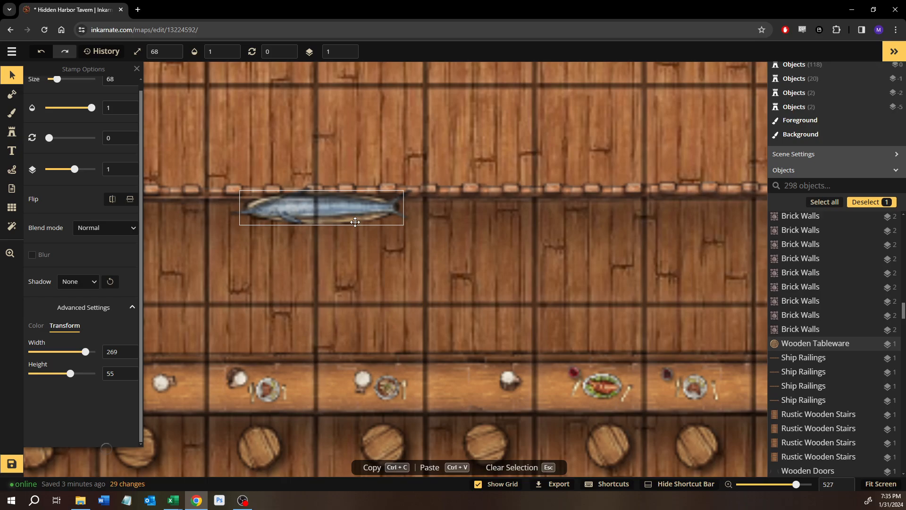
pyautogui.moveTo(354, 221); pyautogui.dragTo(354, 221)
# Try flattening the swordfish and plate together by reducing their shared height to 47, and undo it
pyautogui.moveTo(410, 248); pyautogui.dragTo(293, 218)
pyautogui.moveTo(233, 276); pyautogui.dragTo(233, 276)
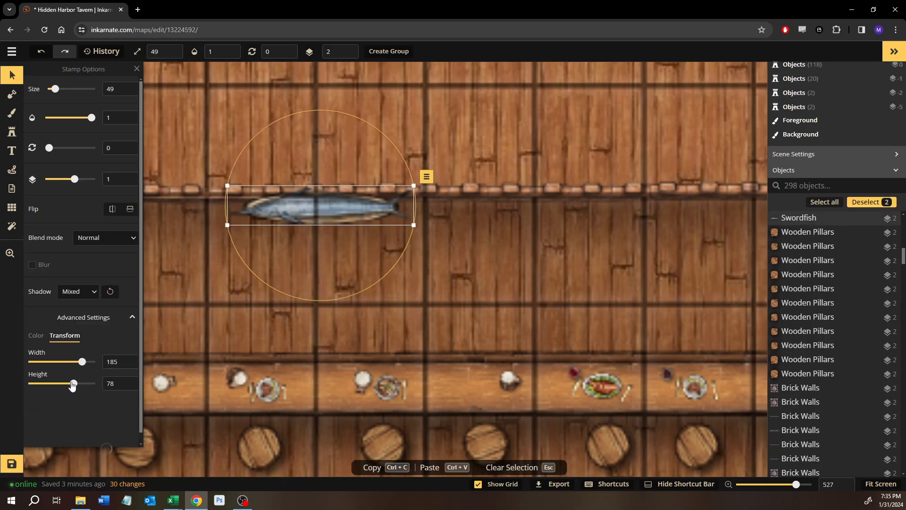
pyautogui.click(128, 387)
pyautogui.click(128, 387)
pyautogui.click(128, 387)
pyautogui.click(127, 387)
pyautogui.click(128, 387)
pyautogui.click(128, 387)
pyautogui.click(127, 387)
pyautogui.click(128, 387)
pyautogui.click(127, 387)
pyautogui.doubleClick(128, 387)
pyautogui.click(128, 387)
pyautogui.doubleClick(128, 387)
pyautogui.click(128, 387)
pyautogui.doubleClick(128, 387)
pyautogui.click(127, 387)
pyautogui.doubleClick(127, 387)
pyautogui.doubleClick(128, 387)
pyautogui.click(128, 387)
pyautogui.doubleClick(127, 387)
pyautogui.doubleClick(128, 387)
pyautogui.click(128, 387)
pyautogui.doubleClick(127, 387)
pyautogui.click(127, 387)
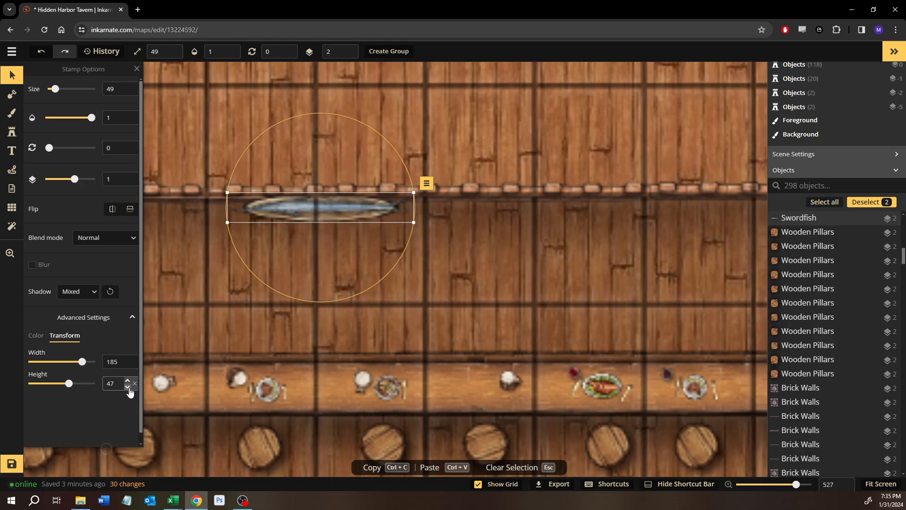
pyautogui.hotkey('ctrl', 'z')
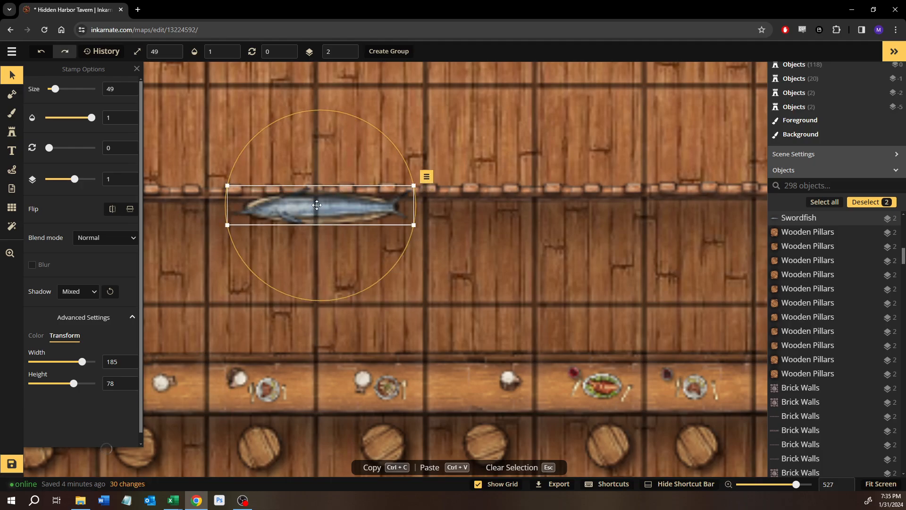
# Move the swordfish off the plate to the floor above the bar and set its height to 85
pyautogui.click(317, 205)
pyautogui.moveTo(317, 205); pyautogui.dragTo(368, 282)
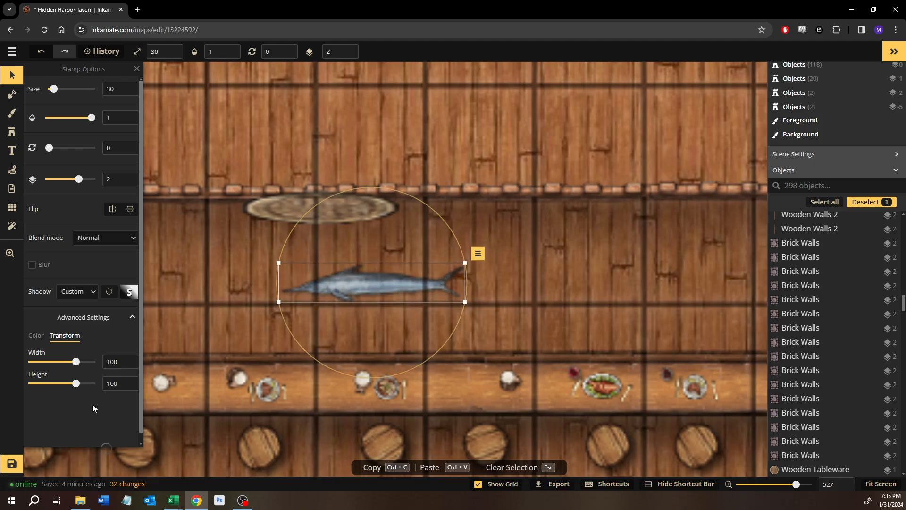
pyautogui.click(127, 387)
pyautogui.click(128, 387)
pyautogui.click(127, 387)
pyautogui.click(127, 387)
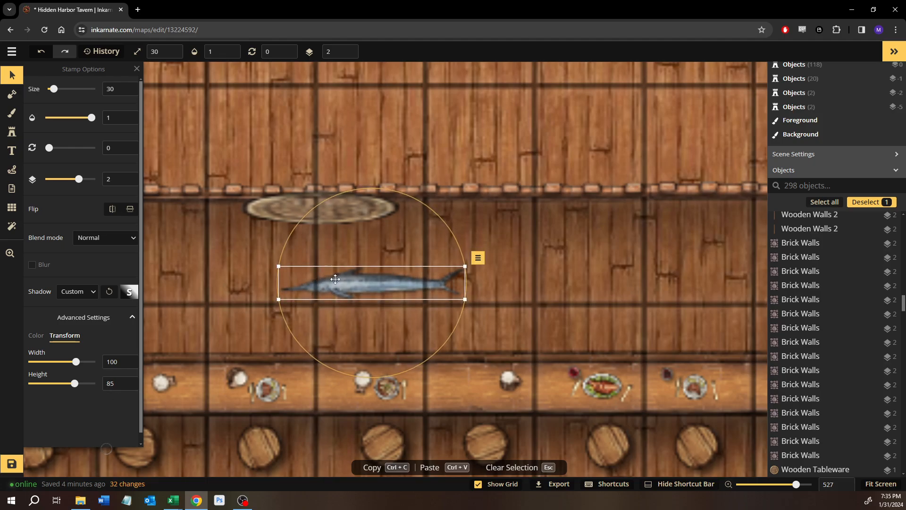
# Set the wooden plate's height to 35
pyautogui.click(293, 210)
pyautogui.click(127, 387)
pyautogui.click(128, 387)
pyautogui.click(127, 388)
pyautogui.click(127, 387)
pyautogui.click(127, 388)
pyautogui.click(128, 387)
pyautogui.click(127, 388)
pyautogui.click(127, 387)
pyautogui.click(128, 388)
pyautogui.click(127, 388)
pyautogui.click(128, 387)
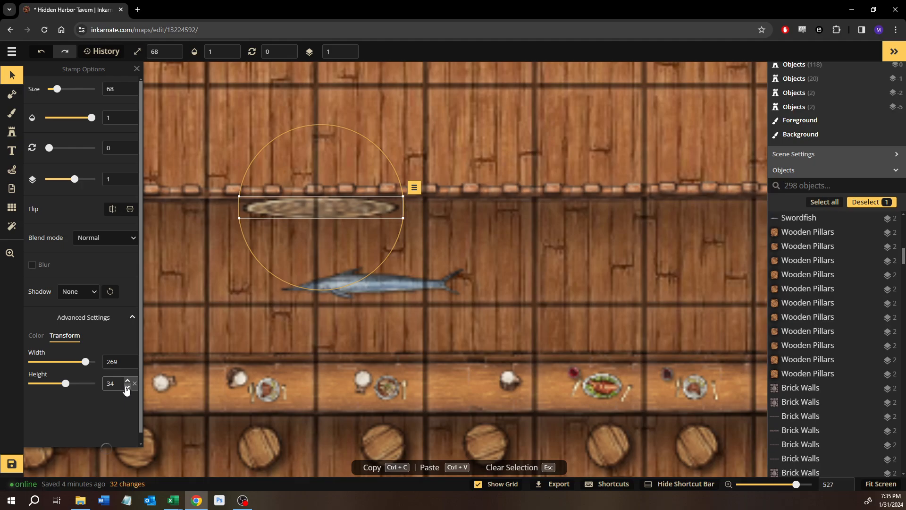
pyautogui.click(127, 380)
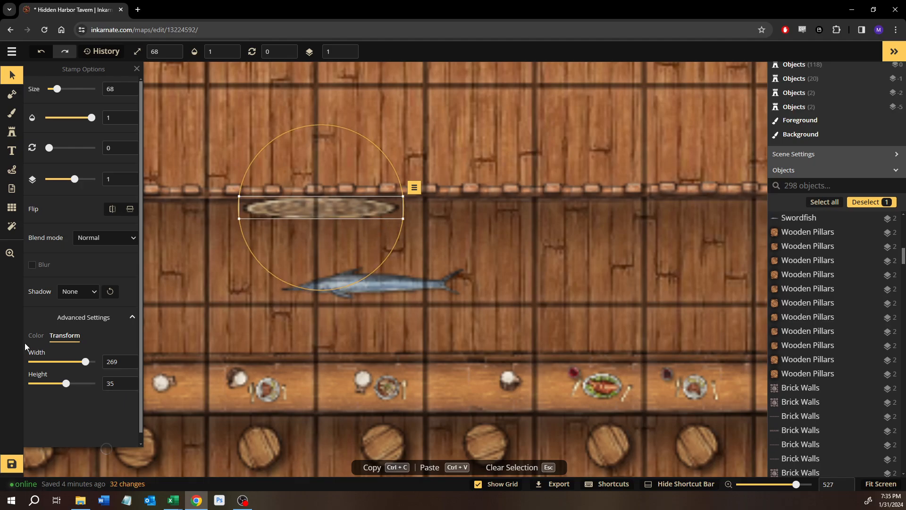
# Darken the wooden plate to brightness 71 and move the swordfish back onto it below the railing
pyautogui.click(35, 335)
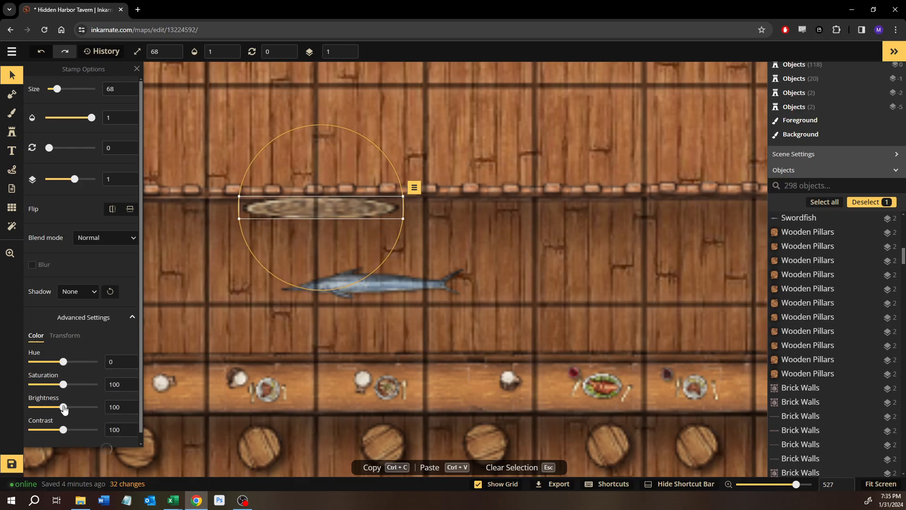
pyautogui.moveTo(64, 408); pyautogui.dragTo(57, 408)
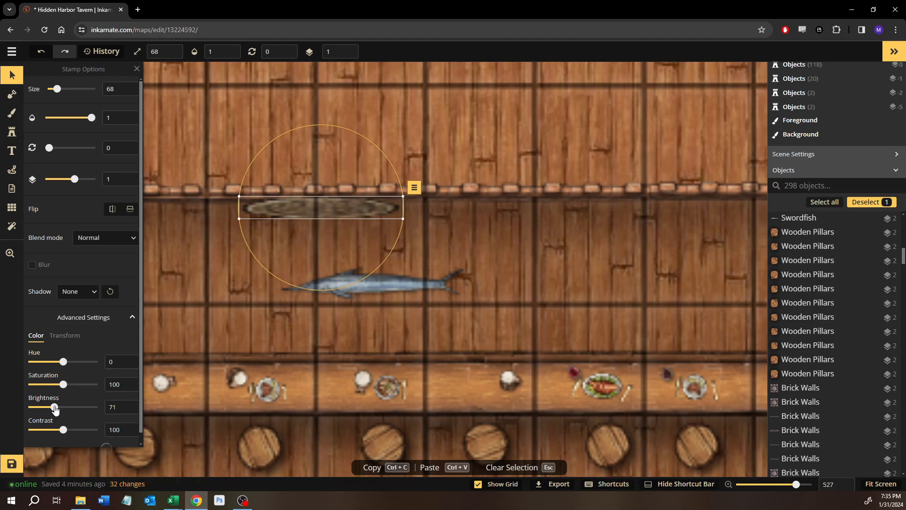
pyautogui.click(382, 290)
pyautogui.click(382, 290)
pyautogui.moveTo(382, 290); pyautogui.dragTo(329, 214)
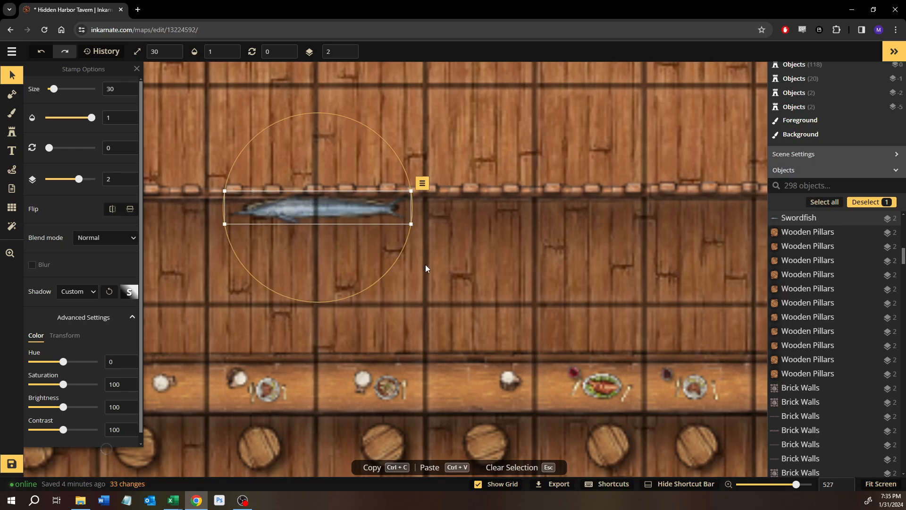
pyautogui.click(425, 266)
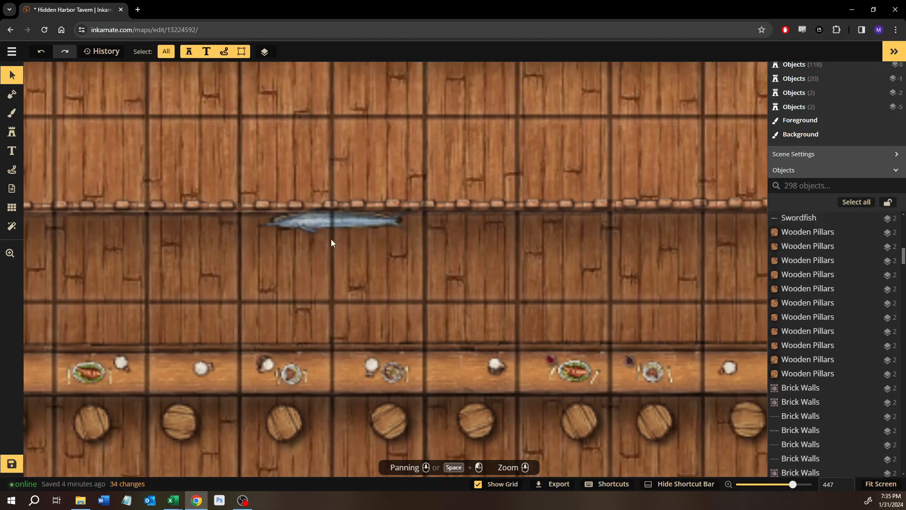
# Select the swordfish and its plate together and nudge them up so they overlap the railing
pyautogui.scroll(-5, 311, 289)
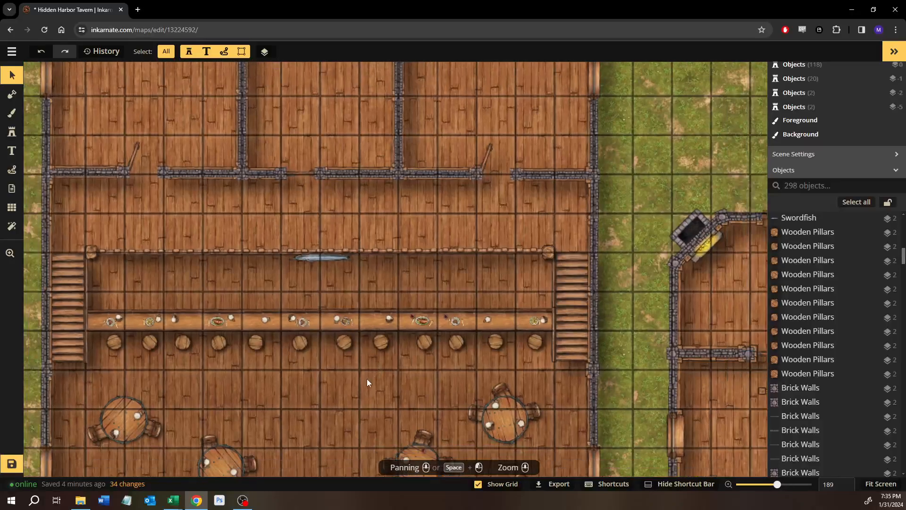
pyautogui.scroll(8, 345, 281)
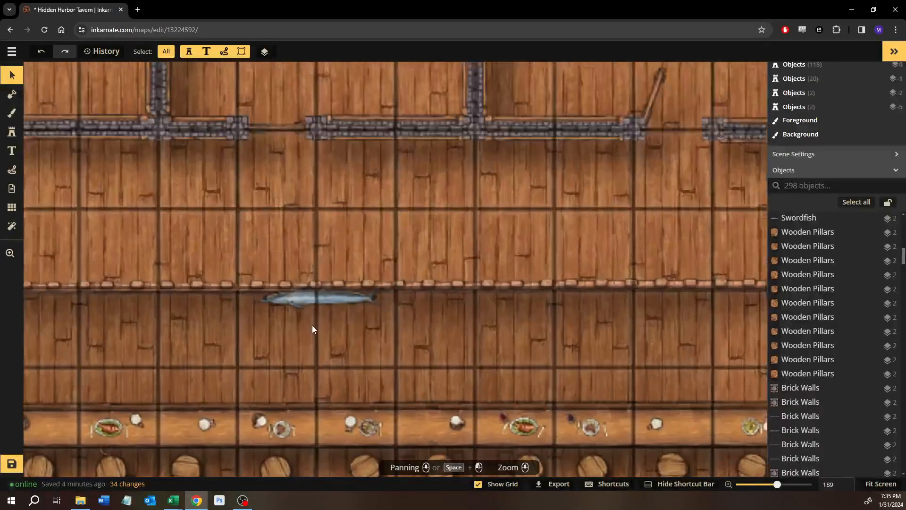
pyautogui.scroll(2, 312, 322)
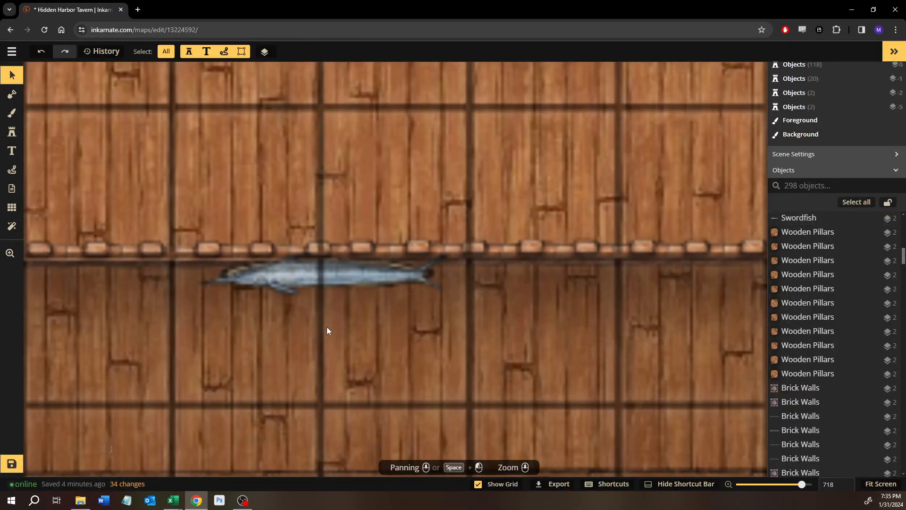
pyautogui.moveTo(369, 338); pyautogui.dragTo(298, 279)
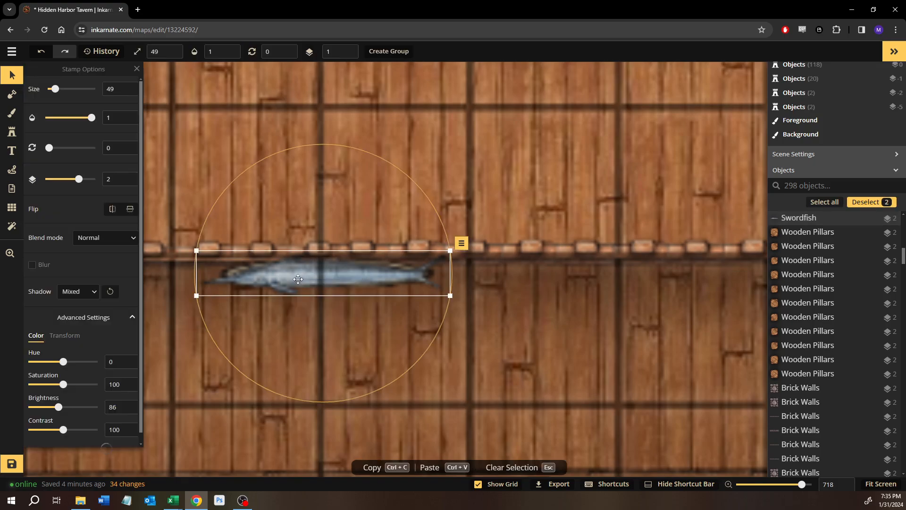
pyautogui.press('Up')
pyautogui.press('Up')
pyautogui.press('Up')
pyautogui.press('Up')
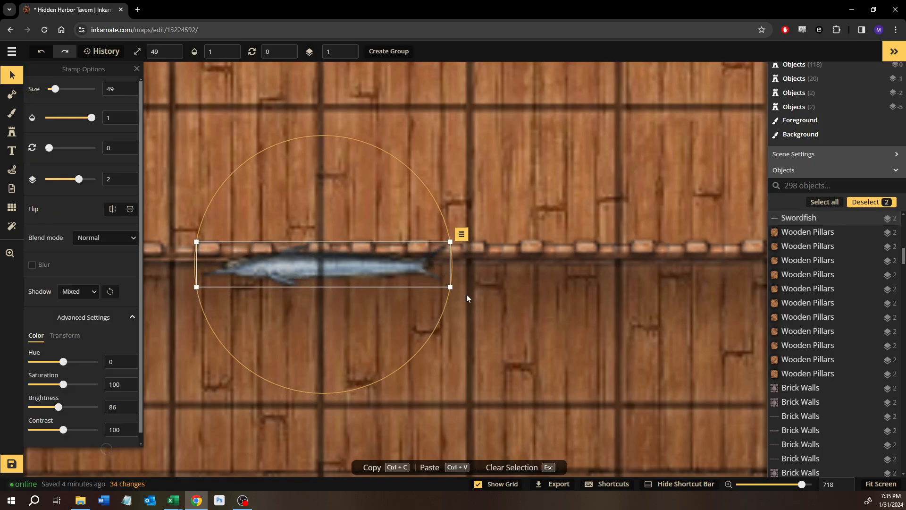
pyautogui.click(505, 339)
# Examine the mounted swordfish, the bar and tables of the hall, and the three rooms above the railing
pyautogui.moveTo(506, 262); pyautogui.dragTo(591, 145)
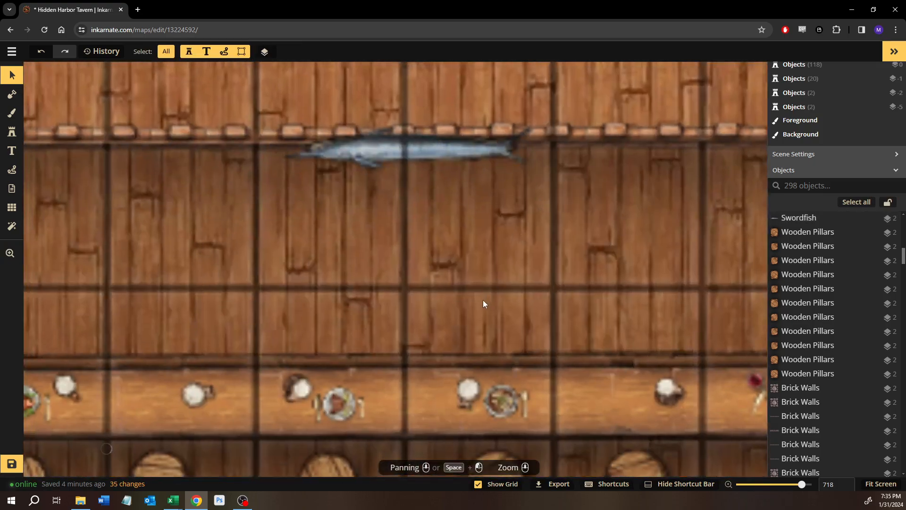
pyautogui.scroll(-10, 484, 304)
pyautogui.scroll(-5, 352, 294)
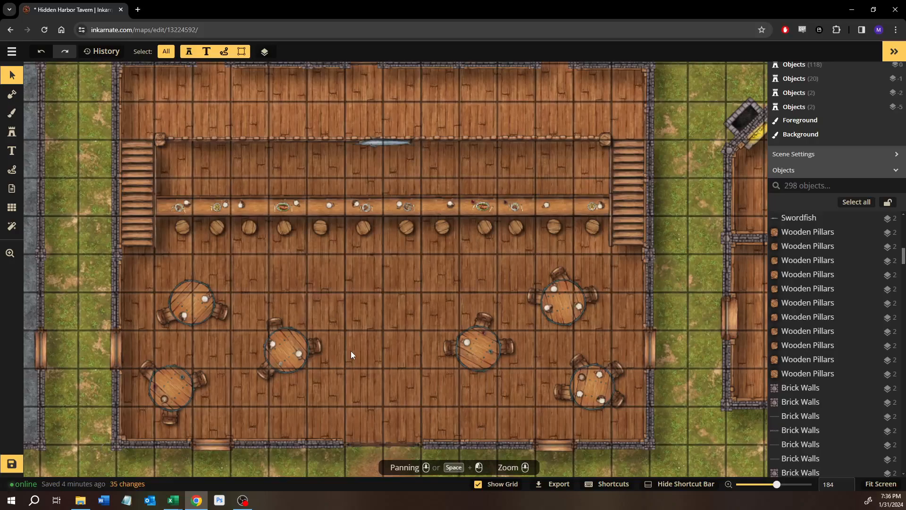
pyautogui.scroll(1, 351, 355)
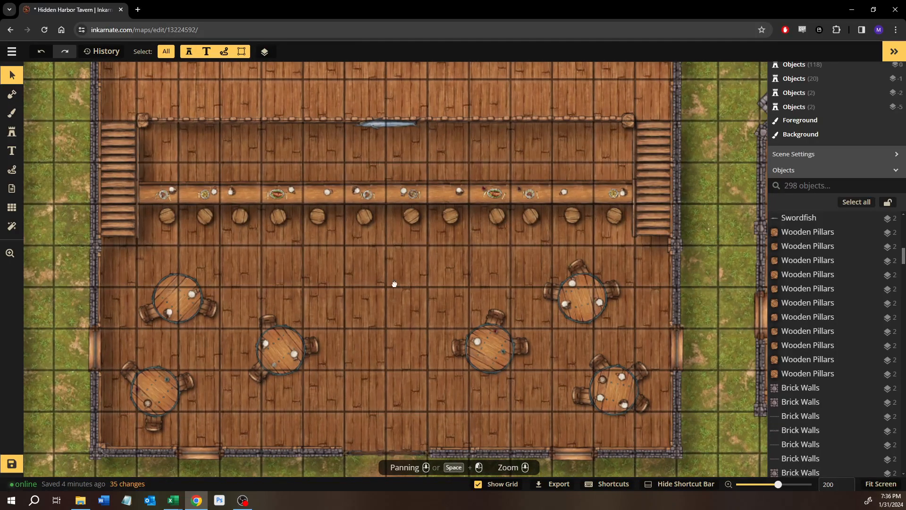
pyautogui.moveTo(385, 280); pyautogui.dragTo(423, 296)
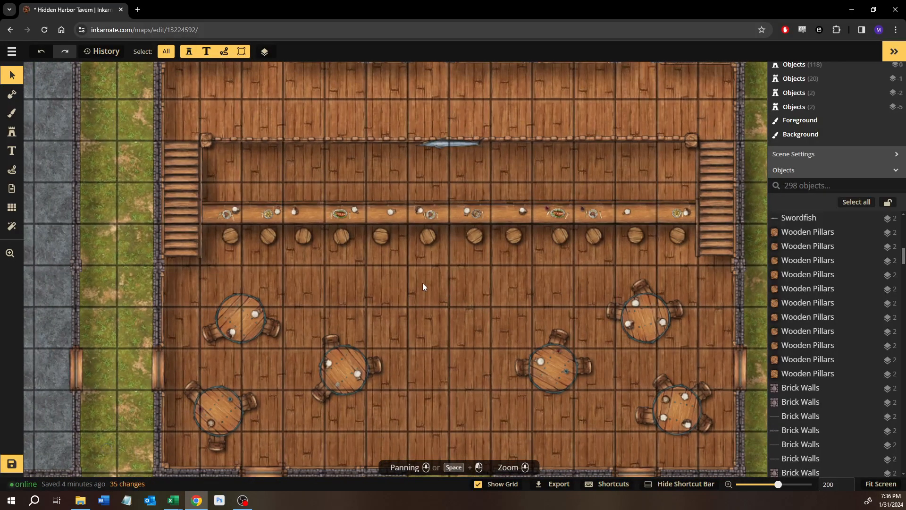
pyautogui.moveTo(424, 317); pyautogui.dragTo(305, 292)
pyautogui.moveTo(298, 351); pyautogui.dragTo(313, 422)
pyautogui.moveTo(300, 260); pyautogui.dragTo(387, 424)
pyautogui.moveTo(215, 201); pyautogui.dragTo(249, 226)
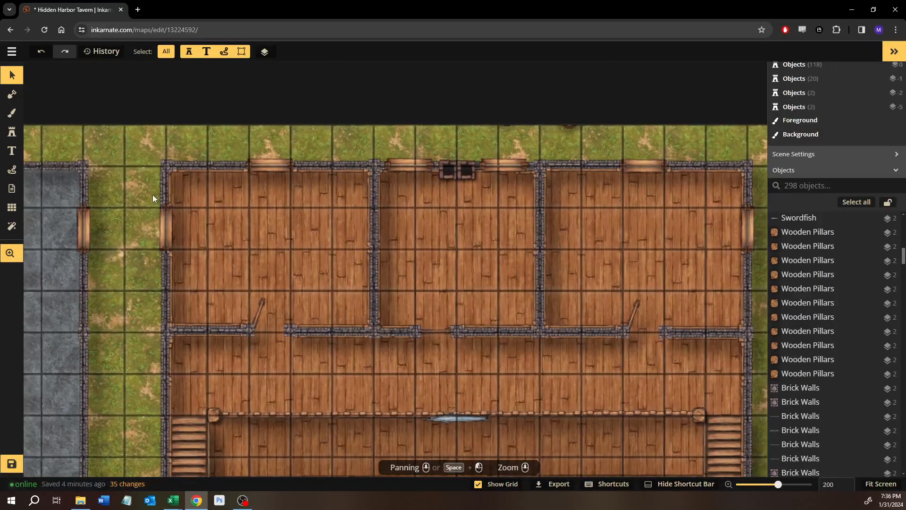
# Search the Fantasy Battlemaps 2.0 stamp catalog for "bed" and inspect the bed stamps in the Tavern pack
pyautogui.click(11, 132)
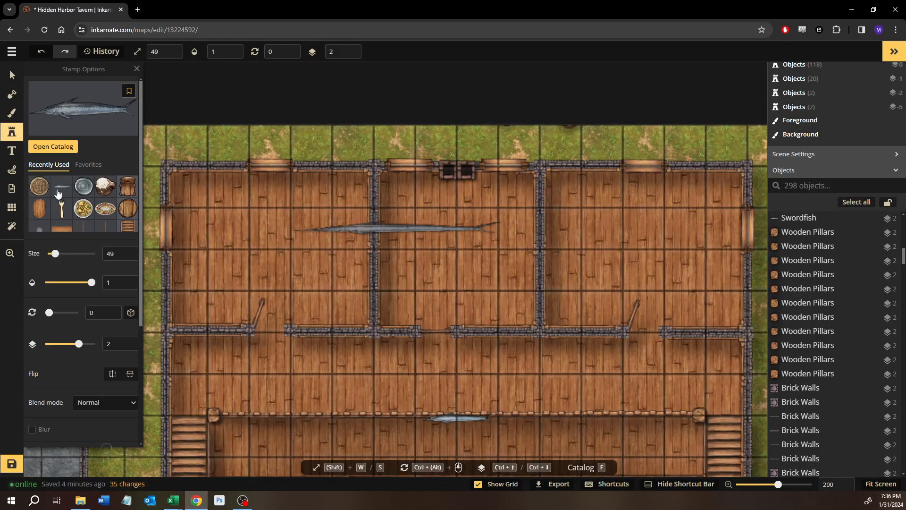
pyautogui.write('f')
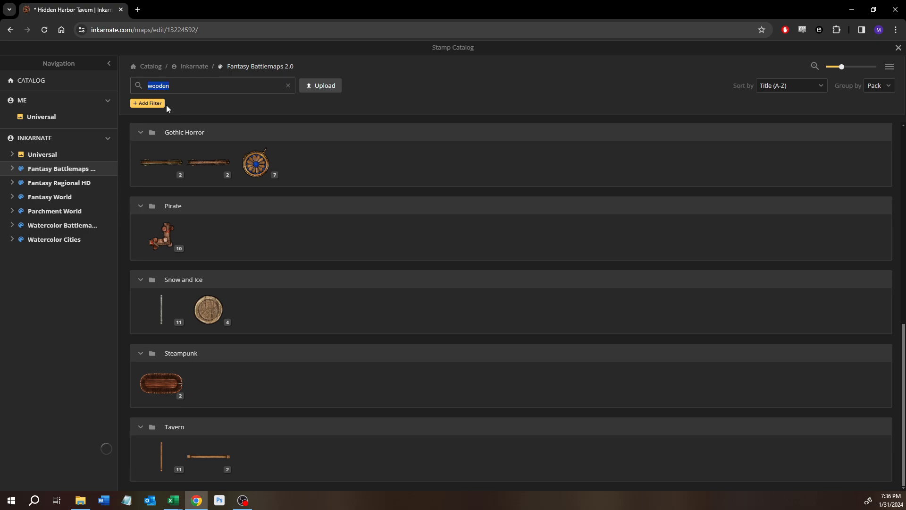
pyautogui.write('bed')
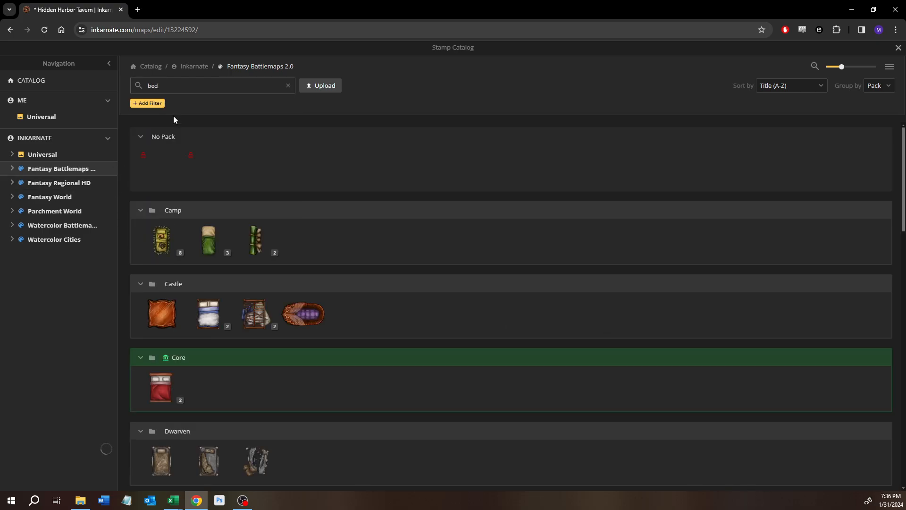
pyautogui.scroll(-5, 269, 321)
pyautogui.scroll(-11, 272, 332)
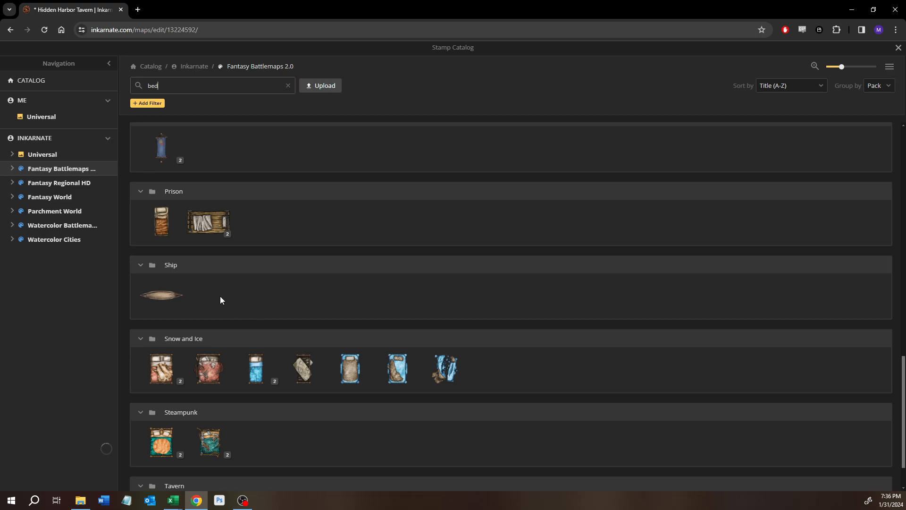
pyautogui.scroll(-1, 216, 308)
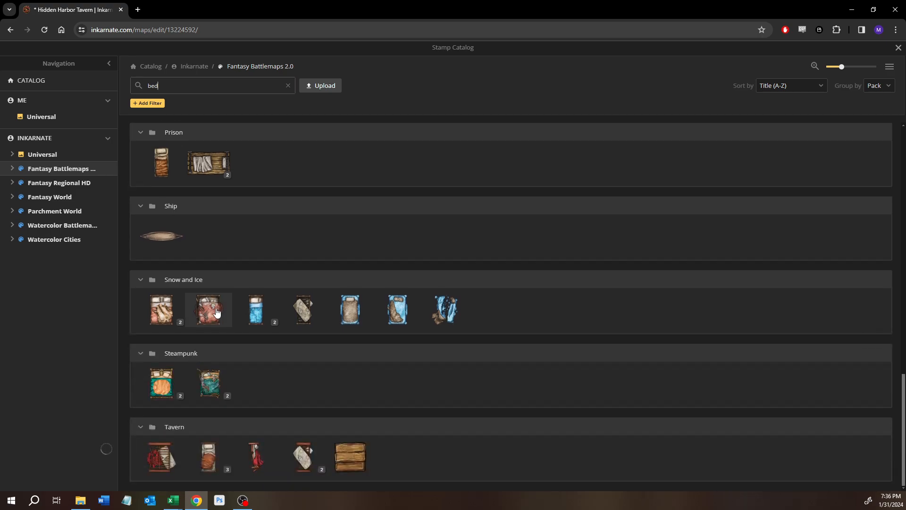
pyautogui.moveTo(153, 469)
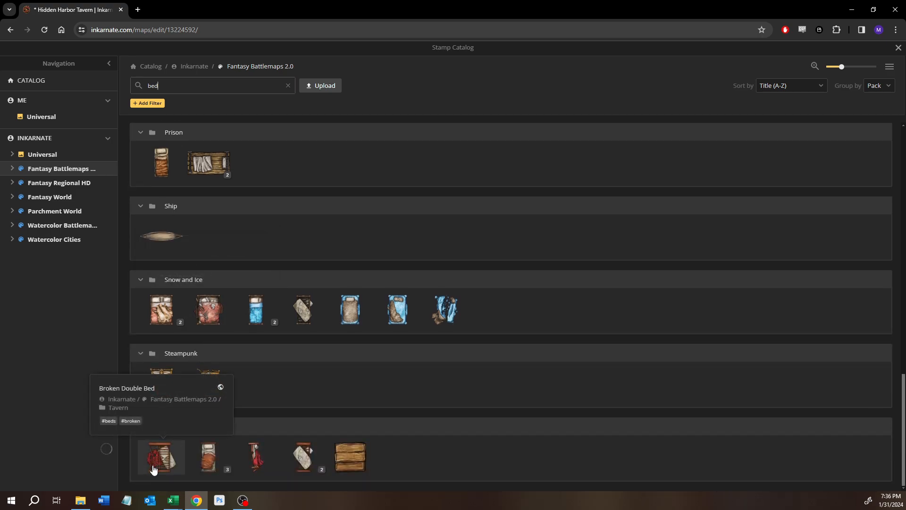
pyautogui.moveTo(197, 470)
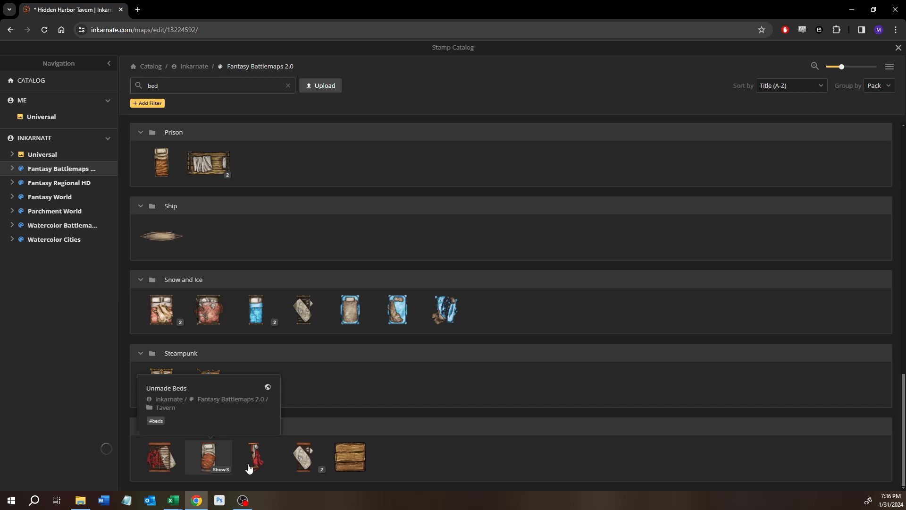
pyautogui.moveTo(250, 468)
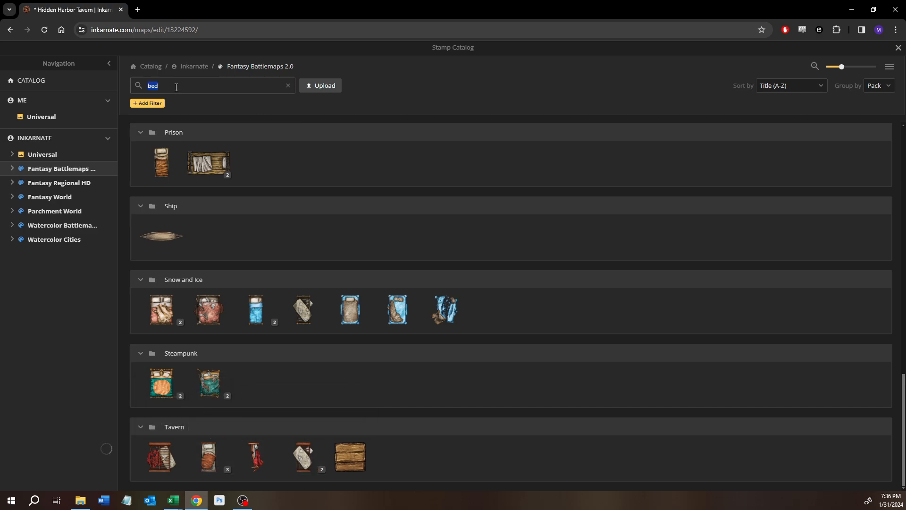
# Search the stamp catalog for "double" and choose the red Beds stamp from the Core pack
pyautogui.write('dou')
pyautogui.press('Return')
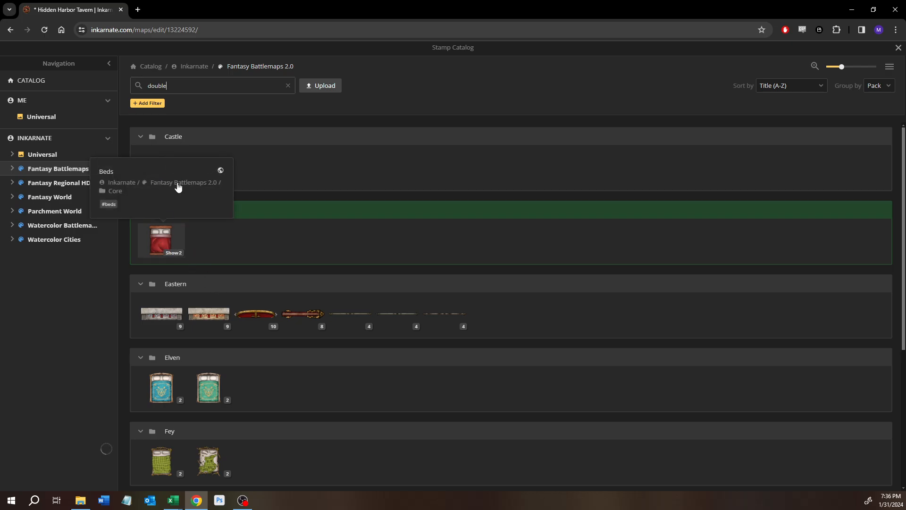
pyautogui.click(163, 241)
# Reduce the red double bed stamp to size 30 and place it near the east wall of the left bedroom
pyautogui.scroll(5, 229, 206)
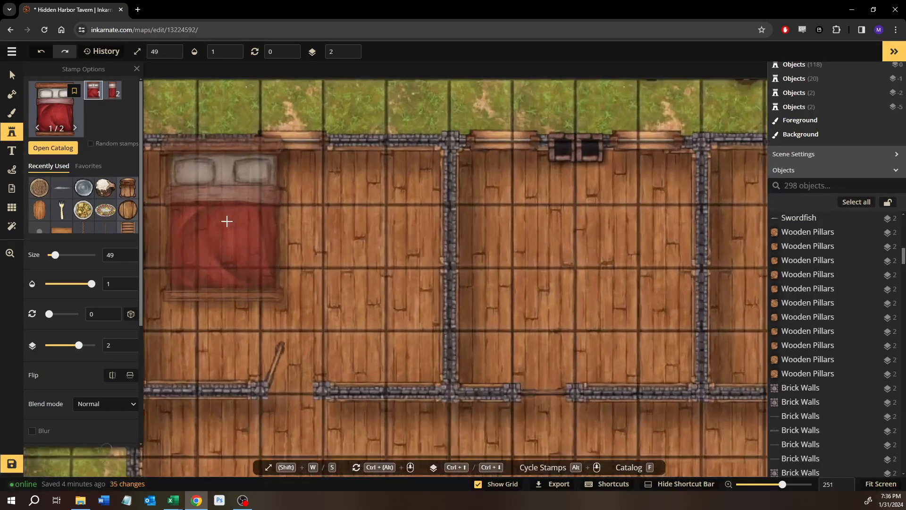
pyautogui.press('s')
pyautogui.press('s')
pyautogui.press('s')
pyautogui.press('s')
pyautogui.press('s')
pyautogui.press('s')
pyautogui.press('s')
pyautogui.press('s')
pyautogui.press('s')
pyautogui.press('s')
pyautogui.press('s')
pyautogui.press('s')
pyautogui.press('s')
pyautogui.press('s')
pyautogui.press('s')
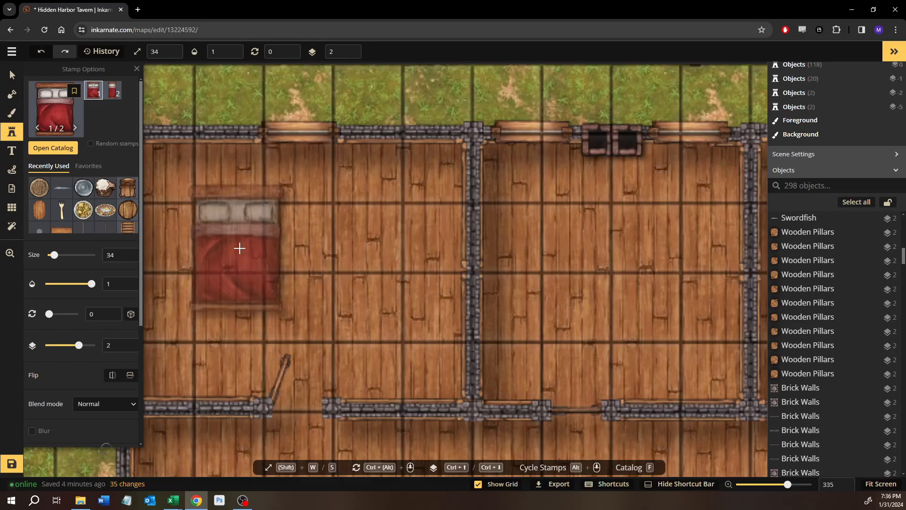
pyautogui.press('s')
pyautogui.moveTo(286, 251); pyautogui.dragTo(447, 251)
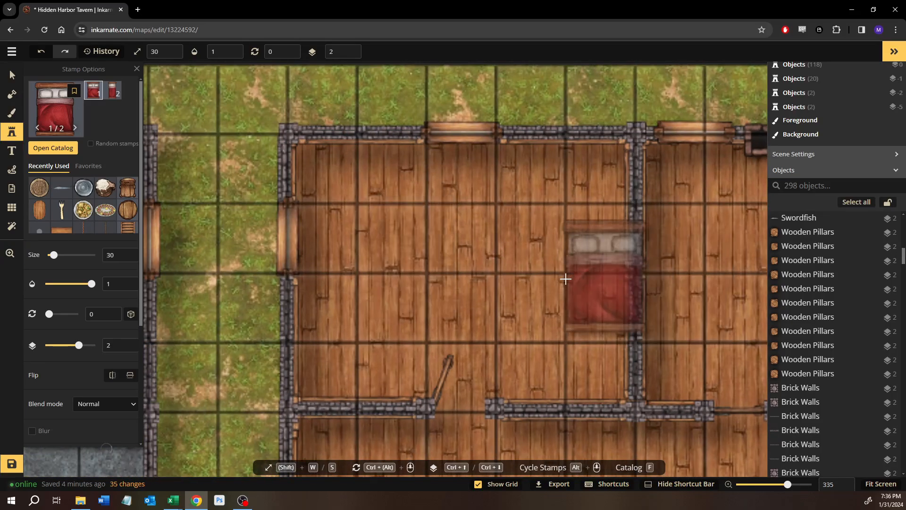
pyautogui.click(565, 278)
# Rotate the left bedroom's bed to 90 degrees with its headboard against the east wall and lower it to layer -1
pyautogui.moveTo(572, 220); pyautogui.dragTo(596, 268)
pyautogui.scroll(-5, 613, 249)
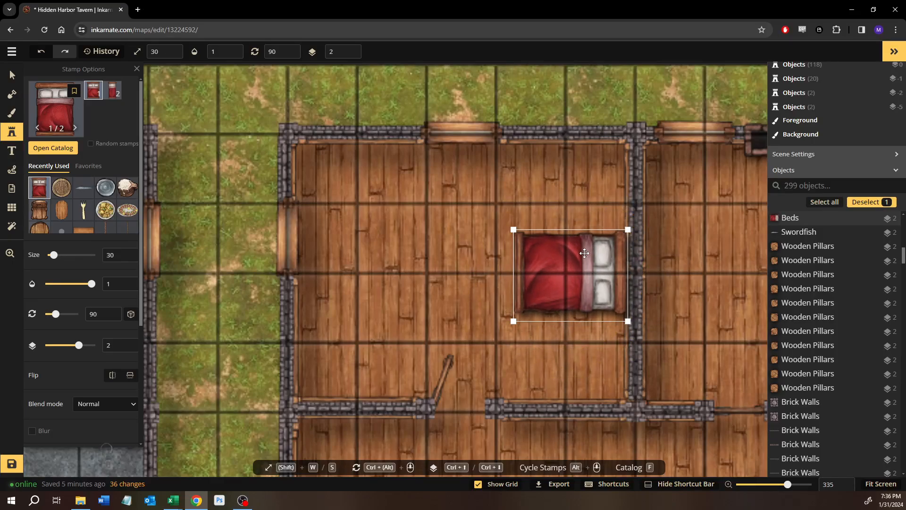
pyautogui.hotkey('ctrl', 'Down')
pyautogui.hotkey('ctrl', 'Down')
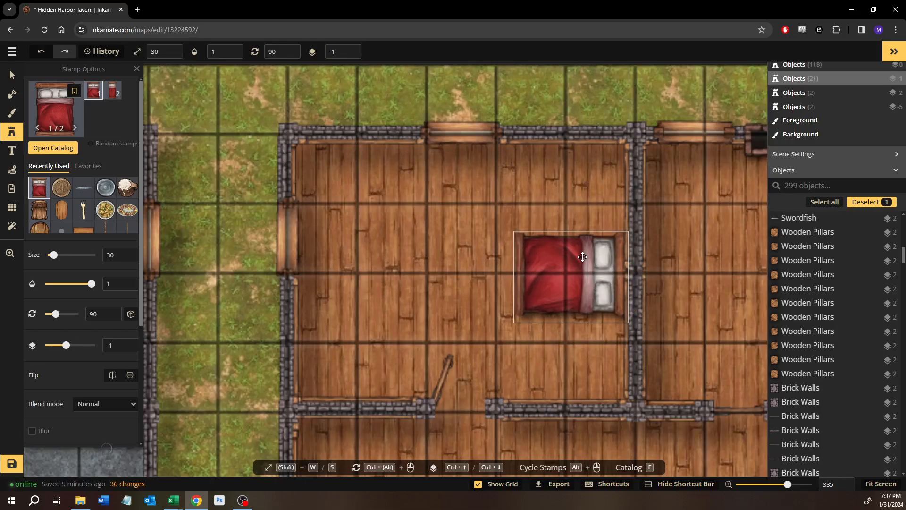
# Place a second red double bed in the right bedroom, rotated to 270 degrees with its headboard against the west wall
pyautogui.moveTo(690, 283); pyautogui.dragTo(182, 273)
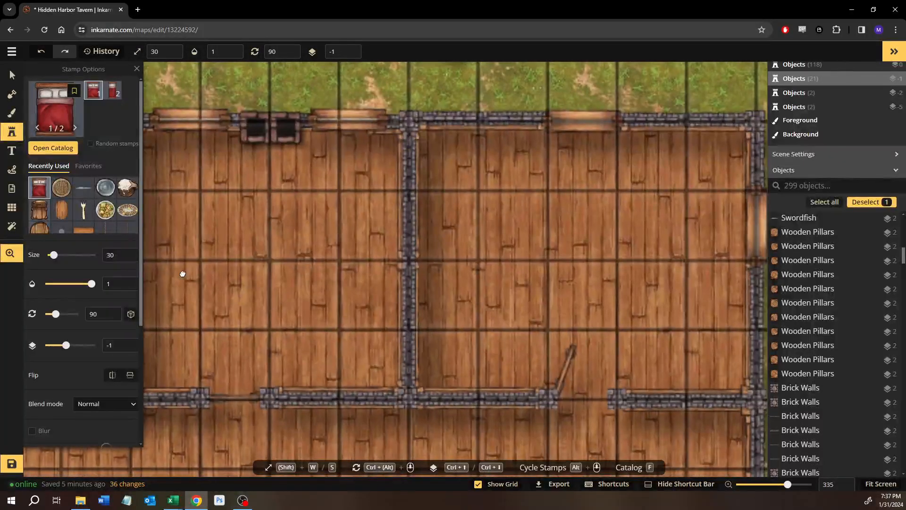
pyautogui.click(466, 271)
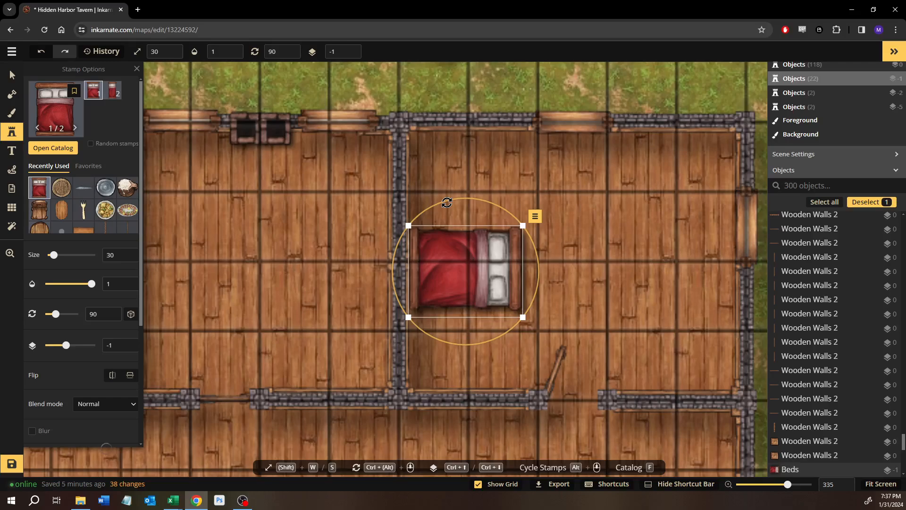
pyautogui.moveTo(447, 202); pyautogui.dragTo(490, 376)
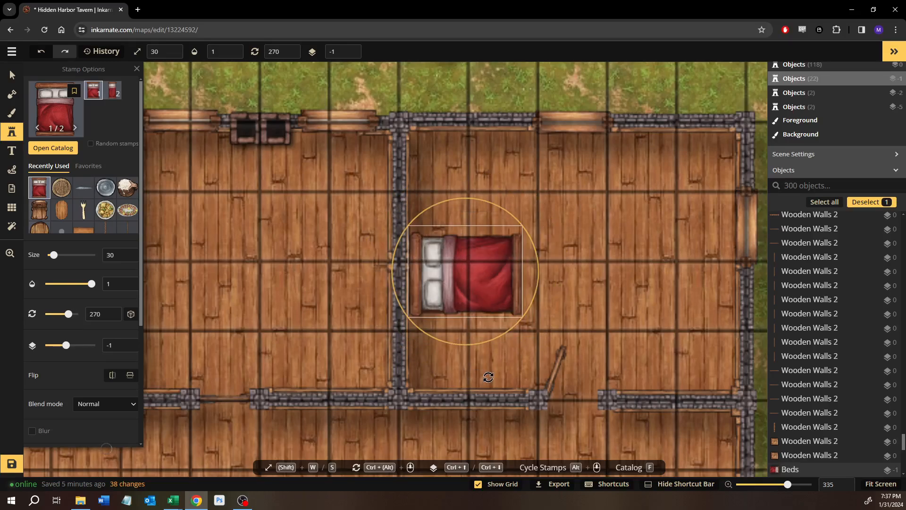
pyautogui.moveTo(459, 274); pyautogui.dragTo(459, 273)
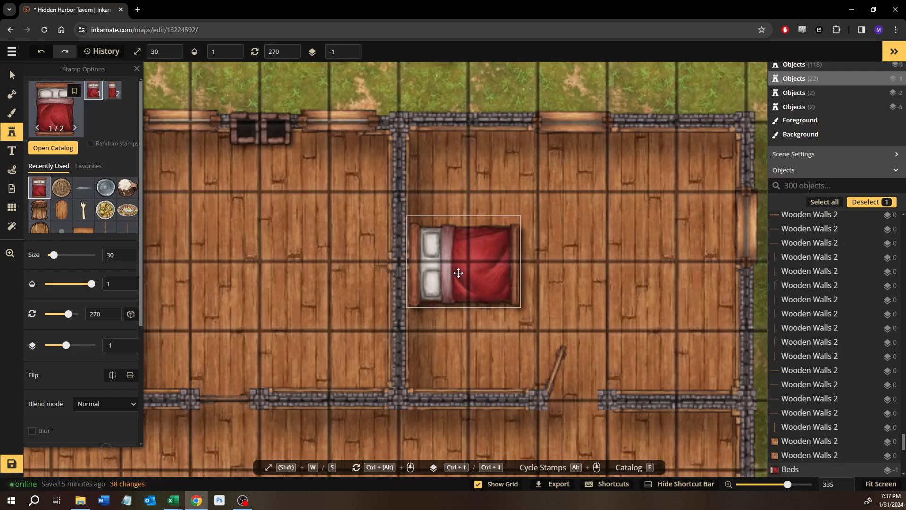
# Switch to the single bed variant and place one in the middle bedroom near its west wall
pyautogui.press('space')
pyautogui.moveTo(233, 212); pyautogui.dragTo(467, 233)
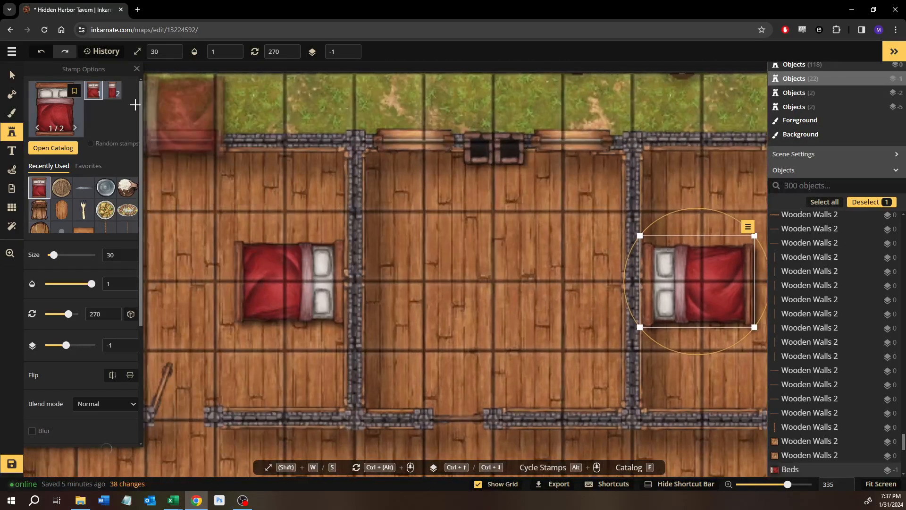
pyautogui.click(116, 97)
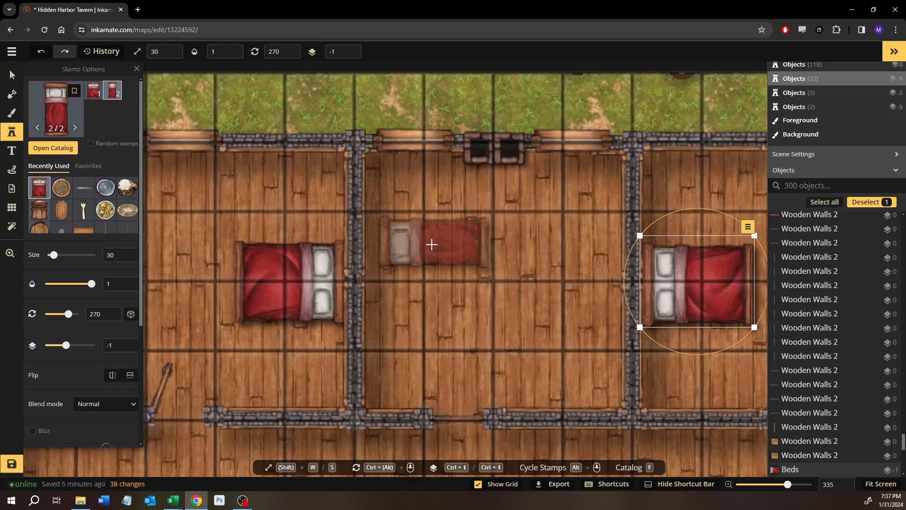
pyautogui.click(432, 244)
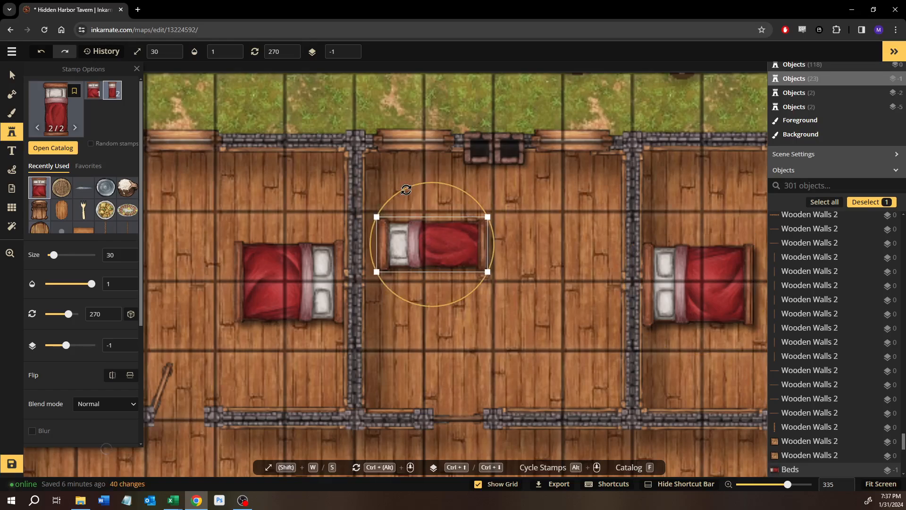
# Rotate the middle bedroom's single bed to 0 degrees beneath the northwest window and place a matching one beneath the northeast window
pyautogui.moveTo(479, 203); pyautogui.dragTo(482, 220)
pyautogui.moveTo(429, 234); pyautogui.dragTo(414, 195)
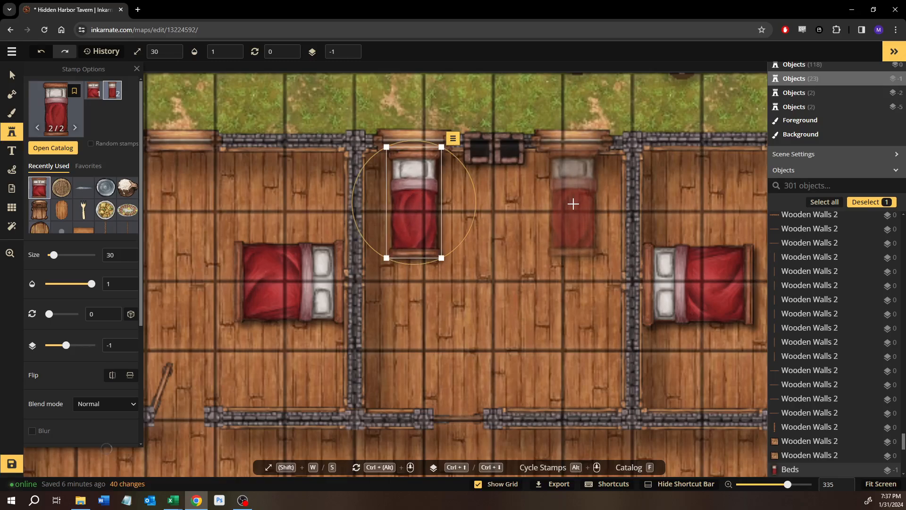
pyautogui.click(572, 204)
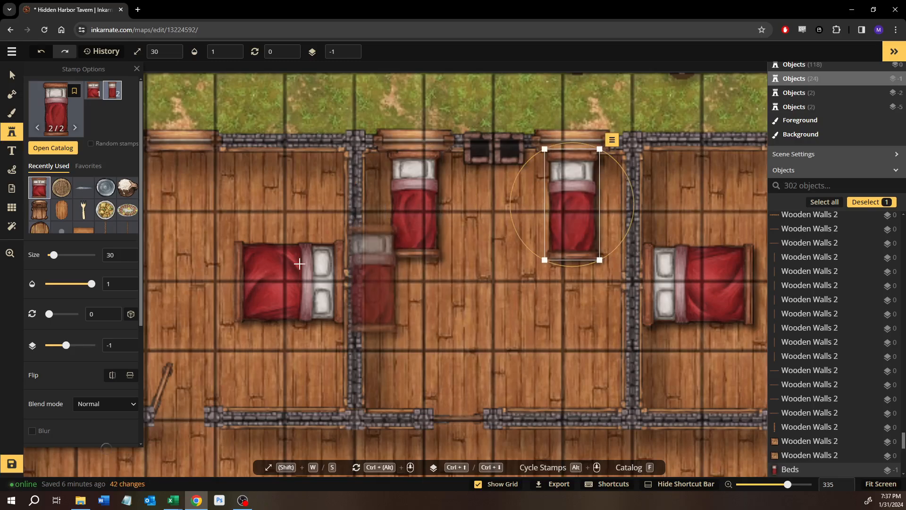
pyautogui.press('Up')
pyautogui.press('Up')
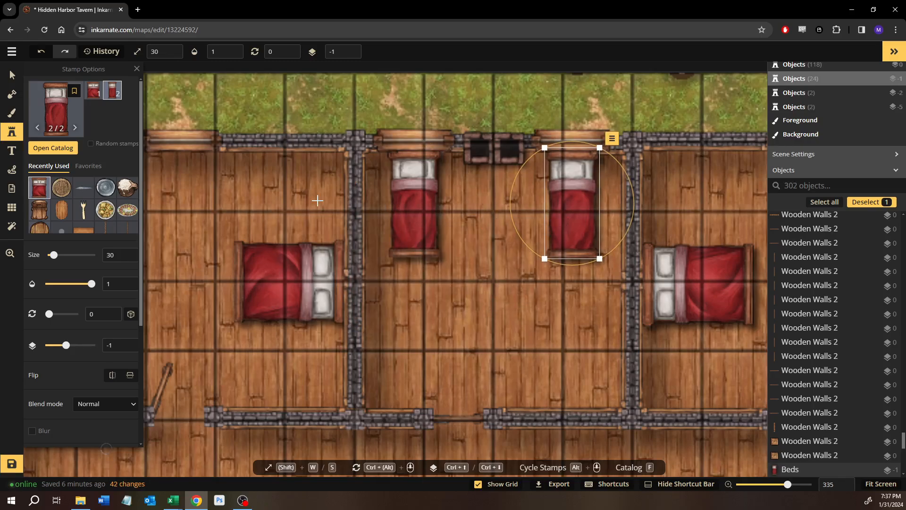
pyautogui.click(8, 81)
pyautogui.click(413, 330)
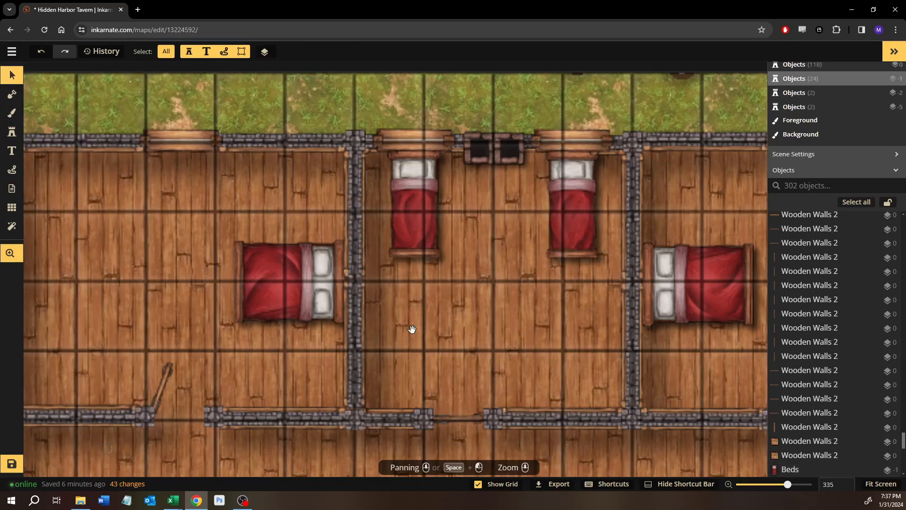
# Search the stamp catalog for footlocker and chest, and pick the closed wooden chest from the Core pack
pyautogui.click(12, 132)
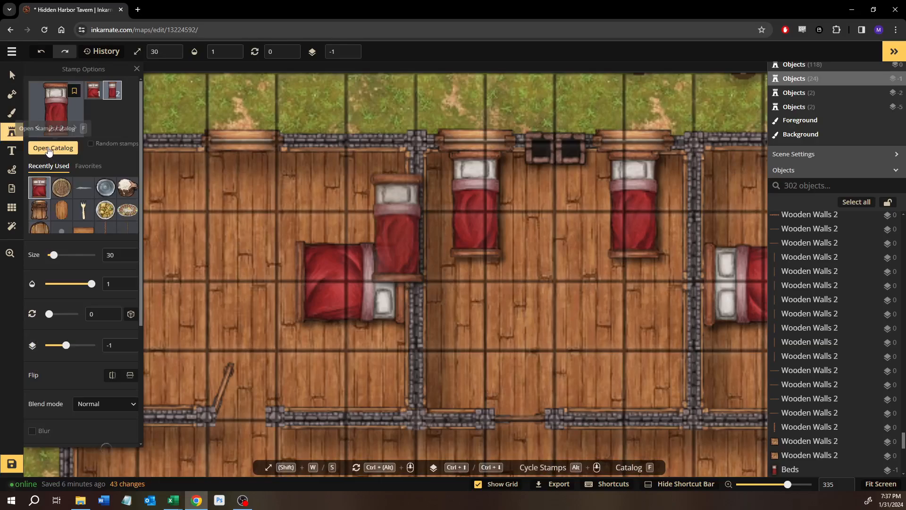
pyautogui.click(49, 149)
pyautogui.write('footlocker')
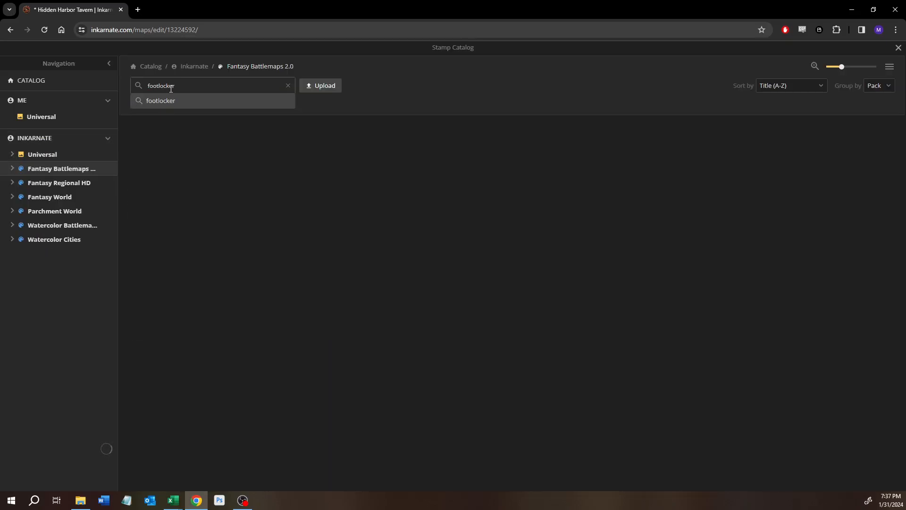
pyautogui.doubleClick(171, 88)
pyautogui.write('chest')
pyautogui.press('Return')
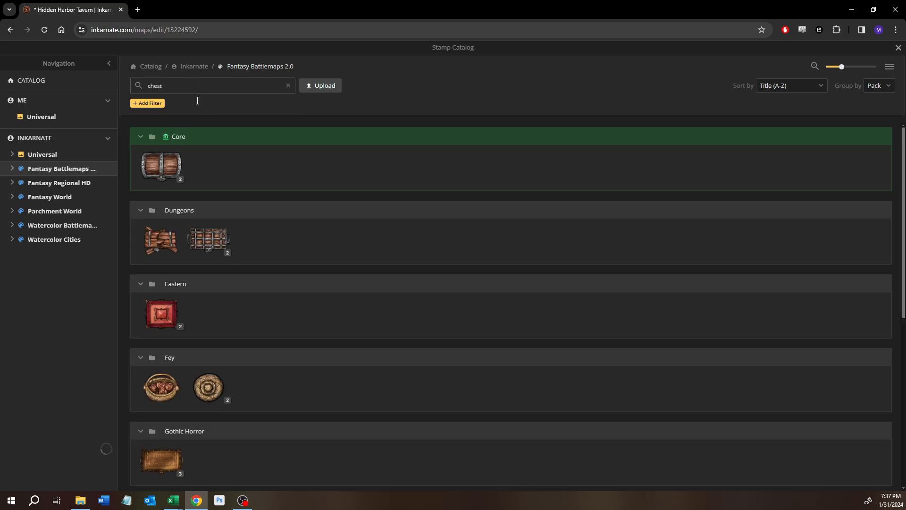
pyautogui.moveTo(210, 254)
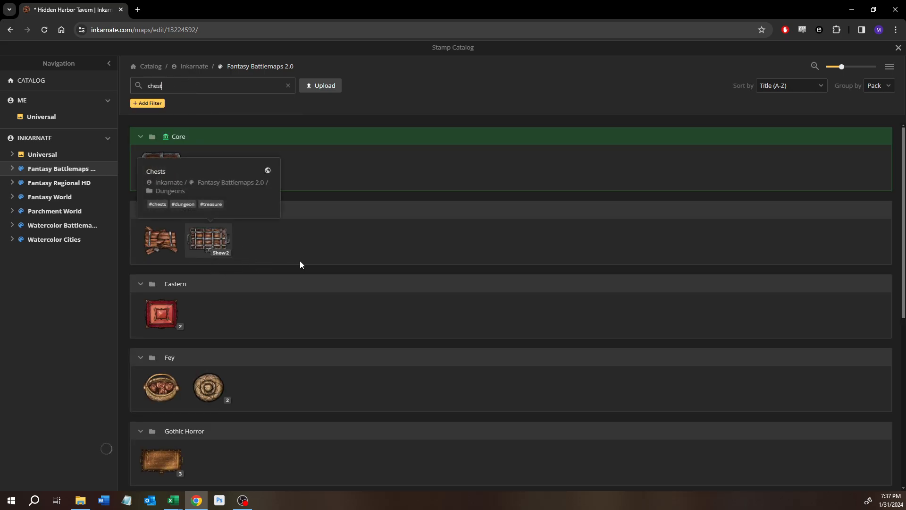
pyautogui.click(166, 180)
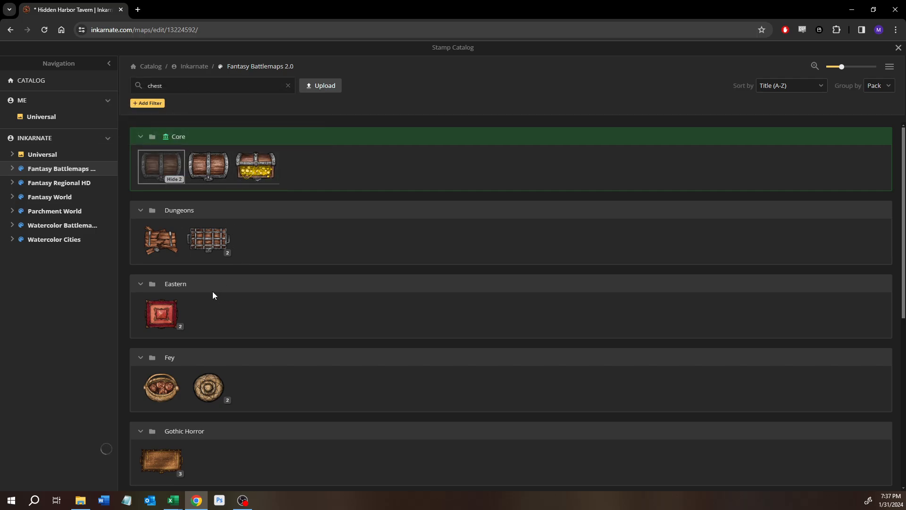
pyautogui.scroll(-6, 212, 290)
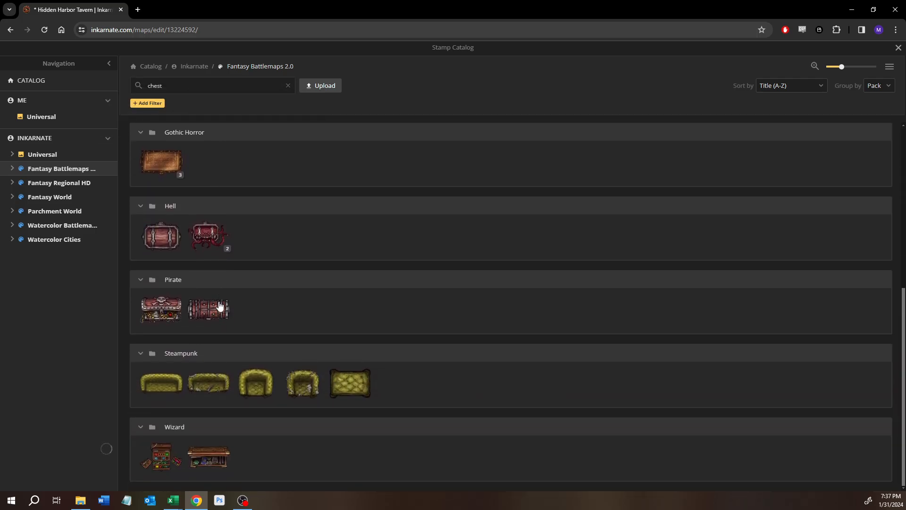
pyautogui.scroll(6, 217, 301)
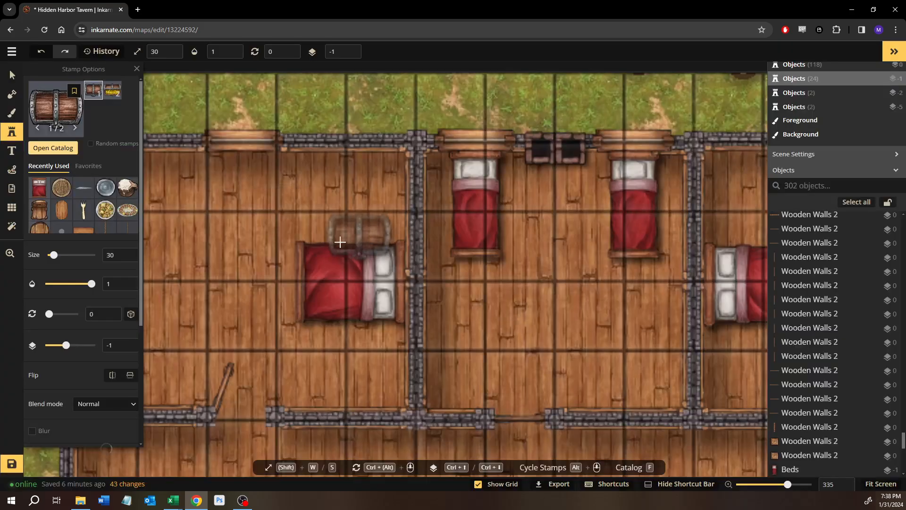
# Place the chest at the foot of the left bedroom's double bed, reduced to size 15 and rotated to 90 degrees
pyautogui.scroll(5, 277, 263)
pyautogui.click(248, 290)
pyautogui.press('s')
pyautogui.press('s')
pyautogui.press('s')
pyautogui.press('s')
pyautogui.press('s')
pyautogui.press('s')
pyautogui.press('s')
pyautogui.press('s')
pyautogui.press('s')
pyautogui.press('s')
pyautogui.press('s')
pyautogui.press('s')
pyautogui.press('s')
pyautogui.press('s')
pyautogui.press('s')
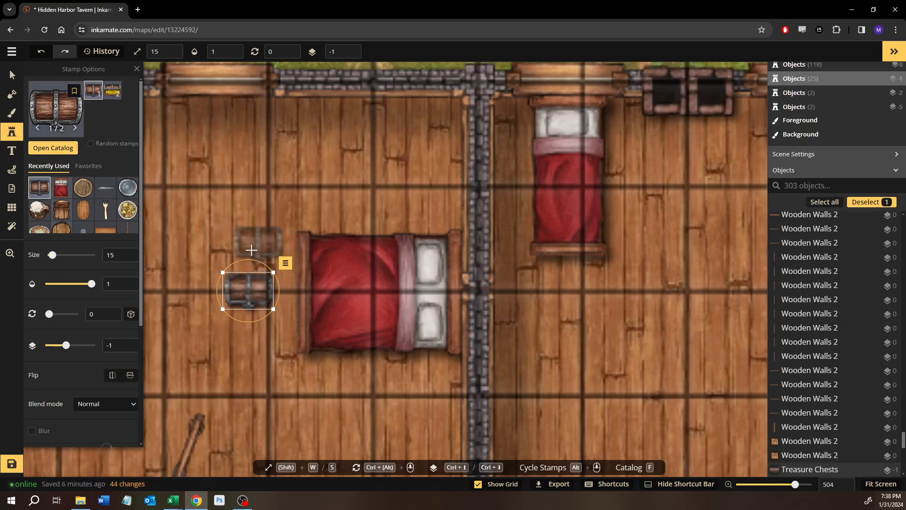
pyautogui.moveTo(283, 270); pyautogui.dragTo(280, 292)
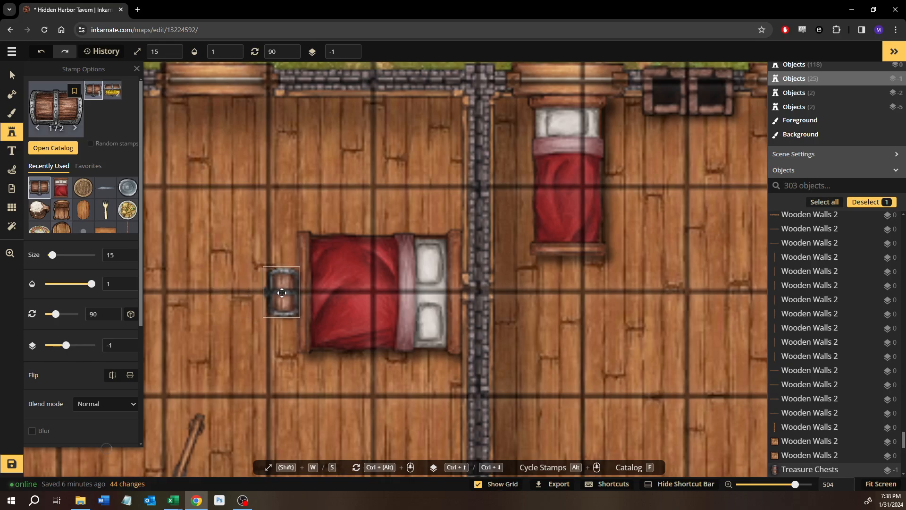
# Place a second chest at the foot of the right bedroom's double bed, turned to face away from the bed
pyautogui.press('space')
pyautogui.moveTo(608, 291); pyautogui.dragTo(96, 258)
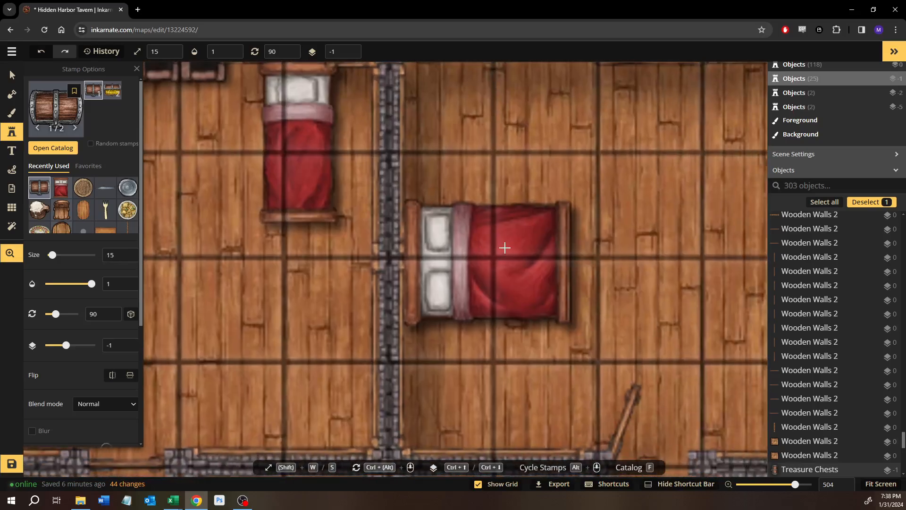
pyautogui.click(587, 256)
pyautogui.moveTo(587, 222); pyautogui.dragTo(587, 318)
pyautogui.moveTo(576, 255); pyautogui.dragTo(580, 260)
# Place a chest of size 12 at 0 degrees at the foot of each single bed in the middle bedroom
pyautogui.moveTo(309, 258); pyautogui.dragTo(524, 279)
pyautogui.click(519, 273)
pyautogui.moveTo(518, 240); pyautogui.dragTo(511, 260)
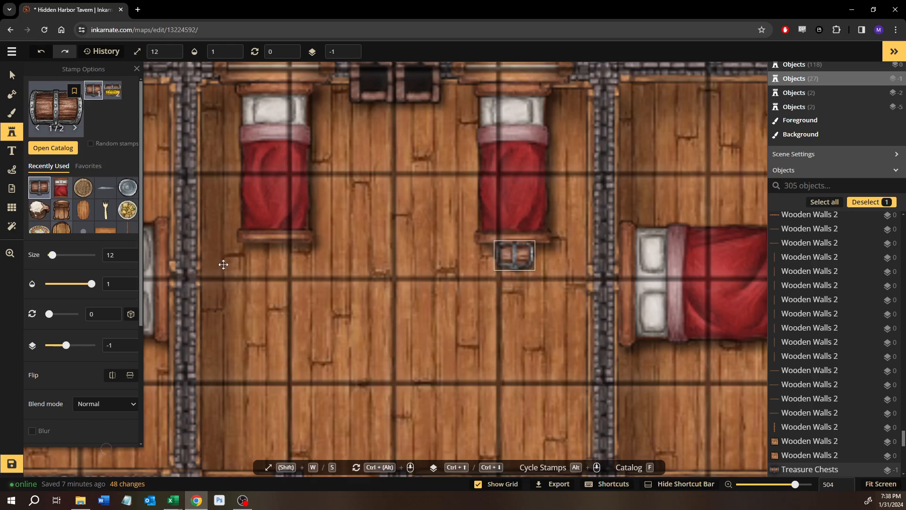
pyautogui.click(273, 255)
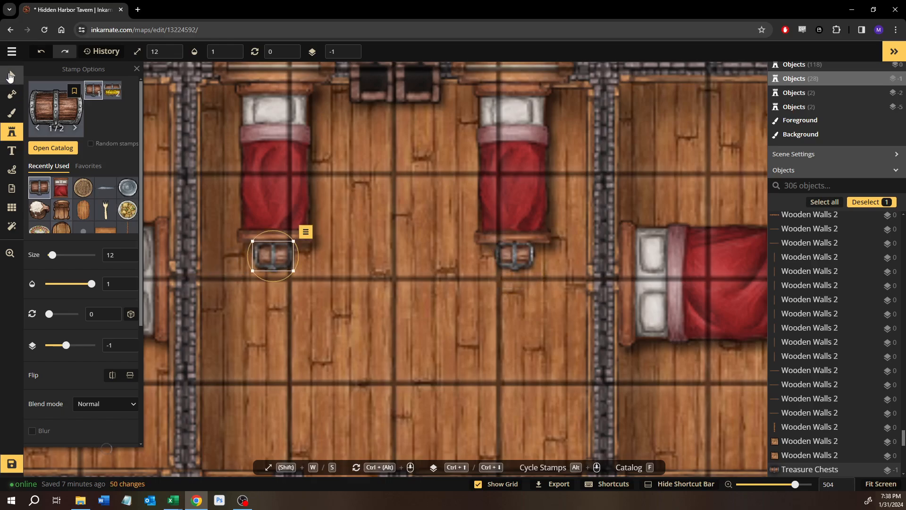
pyautogui.click(9, 76)
pyautogui.click(339, 306)
# Search the stamp catalog for chair and pick the Rocking Chair from the Castle pack
pyautogui.scroll(-5, 339, 306)
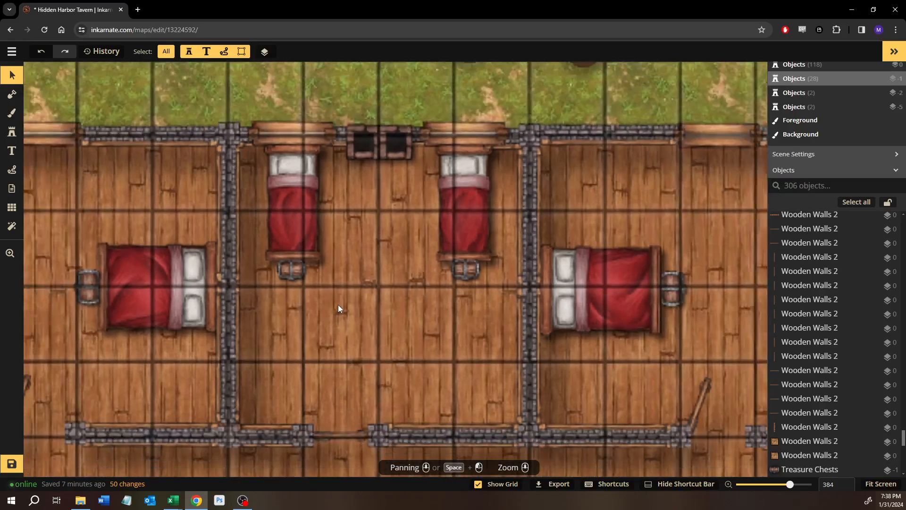
pyautogui.moveTo(378, 327); pyautogui.dragTo(443, 267)
pyautogui.moveTo(212, 241); pyautogui.dragTo(216, 268)
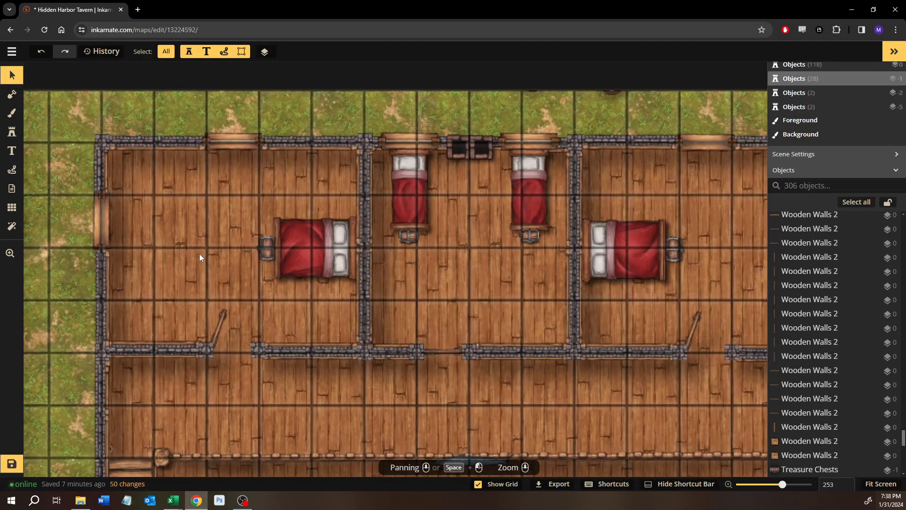
pyautogui.click(12, 133)
pyautogui.click(57, 146)
pyautogui.write('chair')
pyautogui.press('Return')
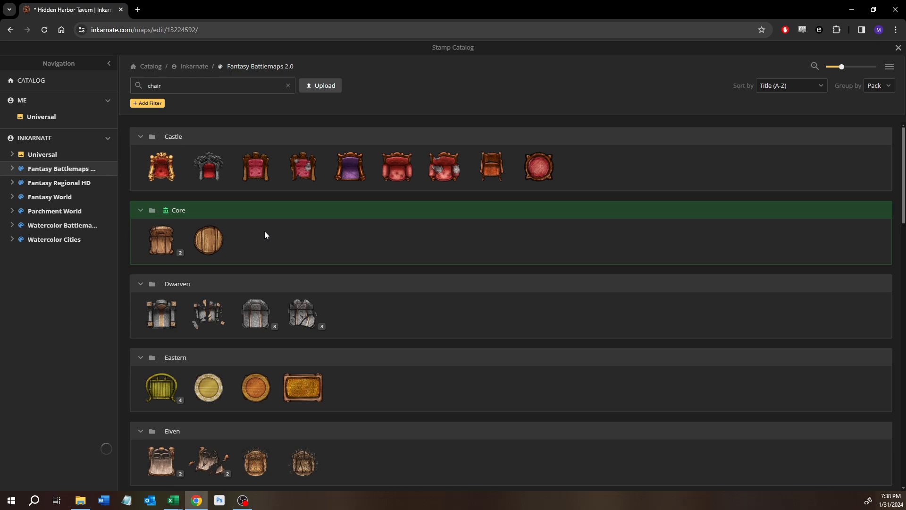
pyautogui.scroll(-5, 264, 275)
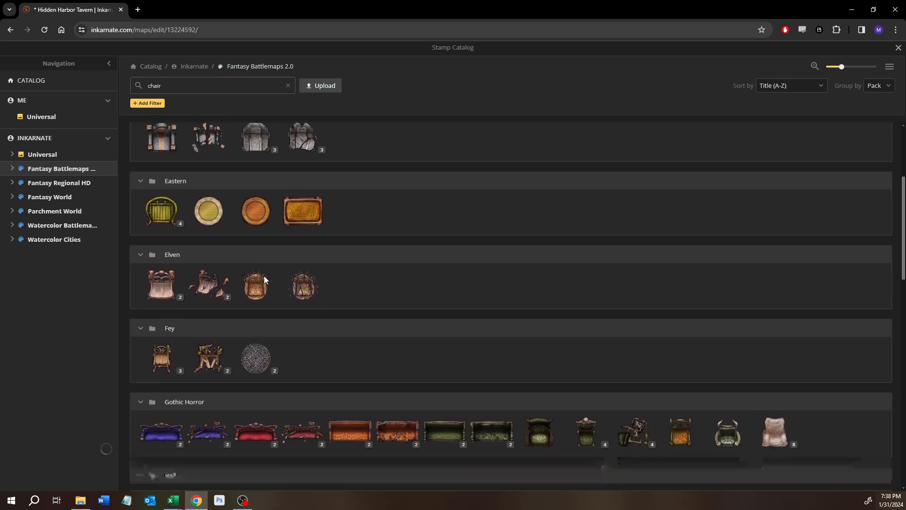
pyautogui.scroll(-6, 264, 278)
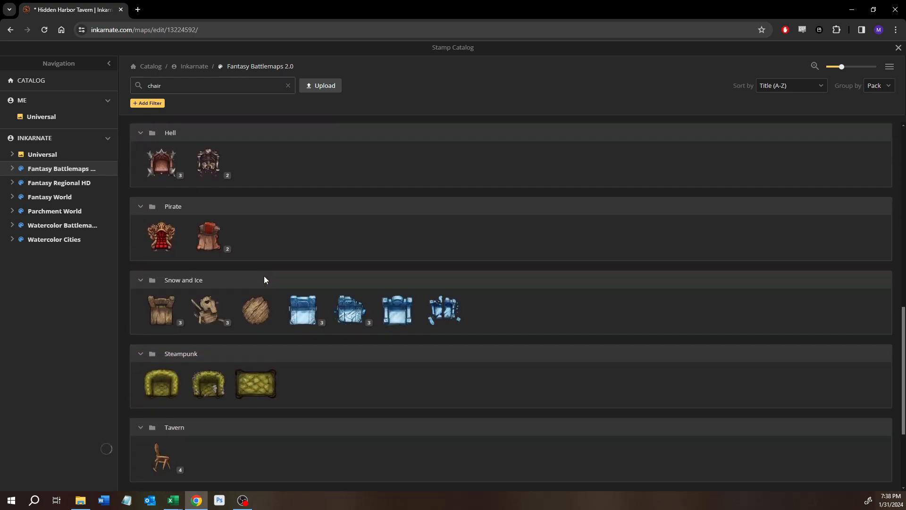
pyautogui.scroll(-3, 265, 279)
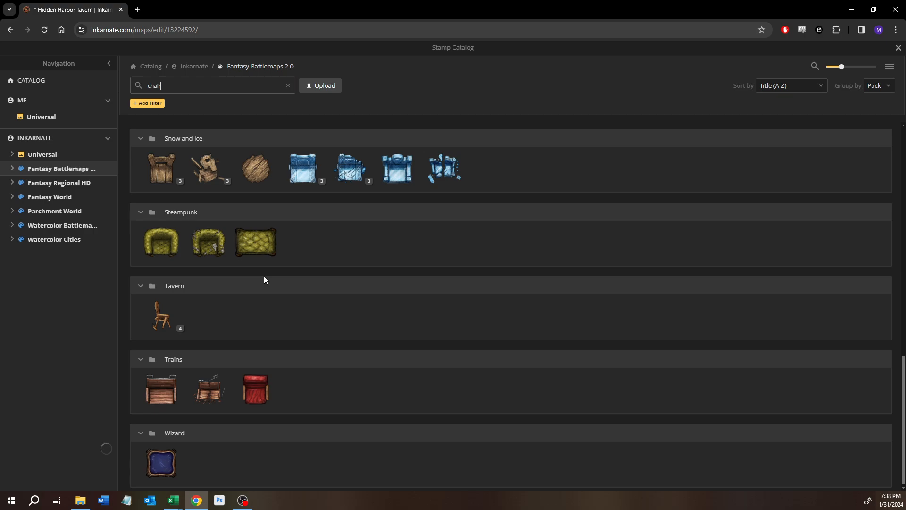
pyautogui.scroll(4, 264, 279)
pyautogui.scroll(10, 264, 276)
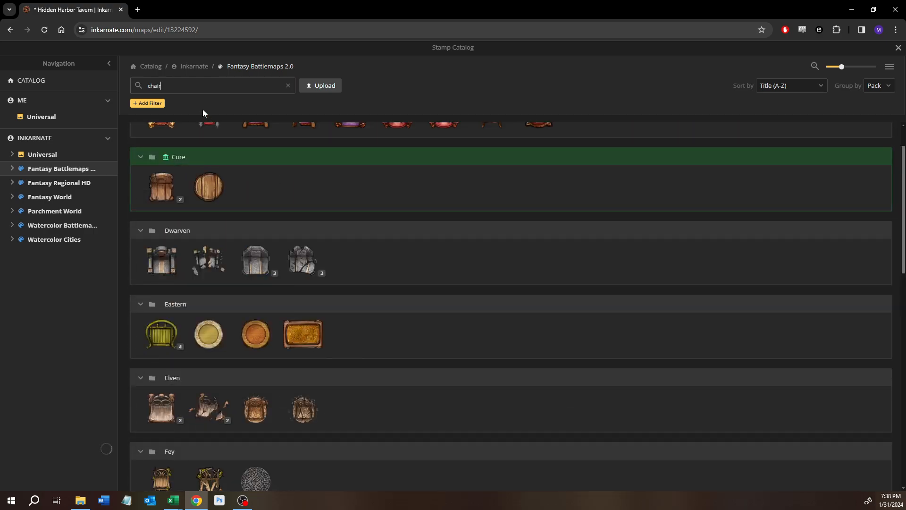
pyautogui.scroll(1, 203, 242)
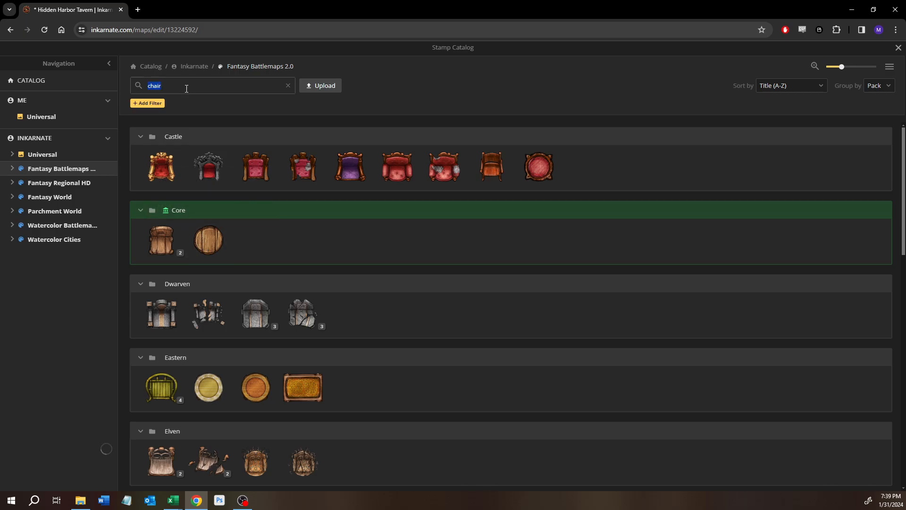
pyautogui.moveTo(486, 169)
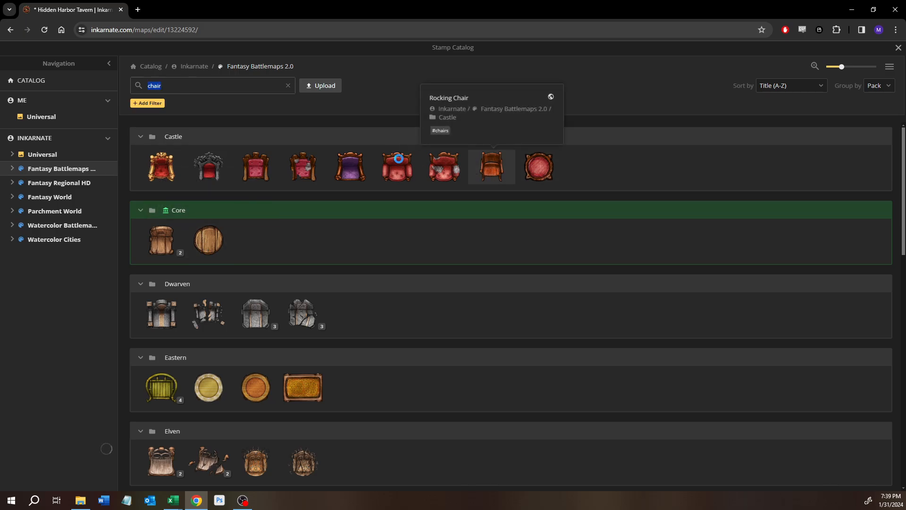
# Place the rocking chair at size 25 in the left bedroom's northwest corner, rotated to 311 degrees
pyautogui.scroll(4, 237, 192)
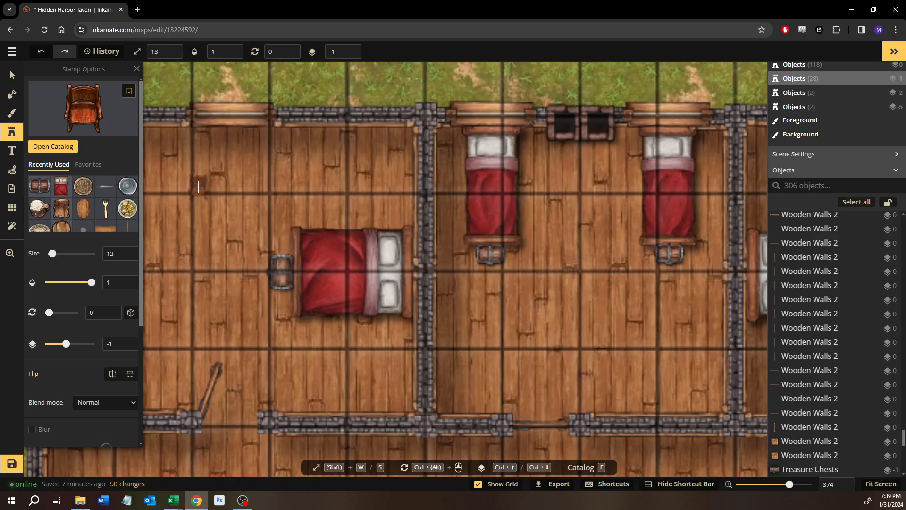
pyautogui.hotkey('shift', 'w')
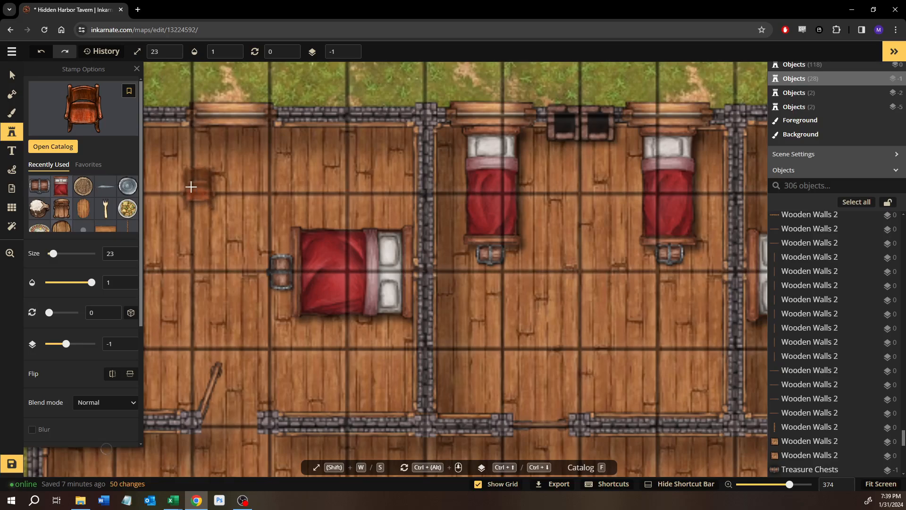
pyautogui.press('w')
pyautogui.press('w')
pyautogui.press('space')
pyautogui.moveTo(320, 216); pyautogui.dragTo(505, 251)
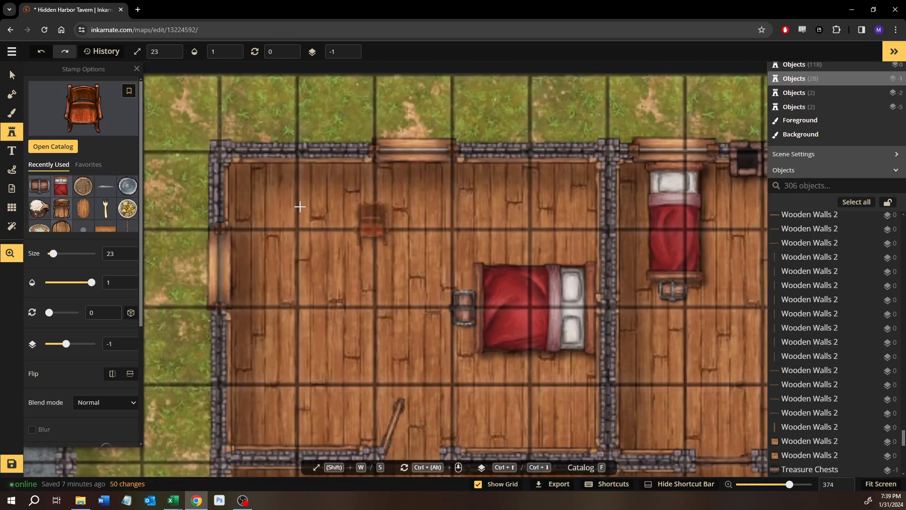
pyautogui.click(272, 209)
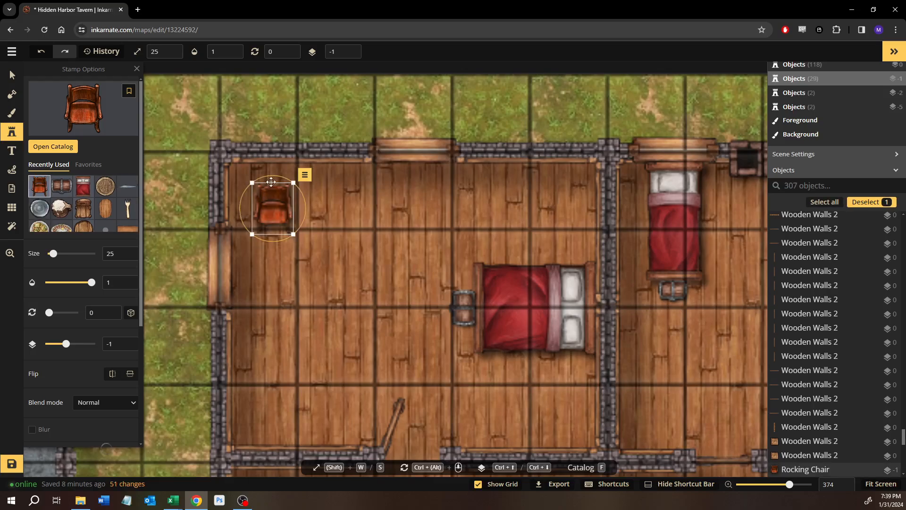
pyautogui.moveTo(271, 178); pyautogui.dragTo(239, 182)
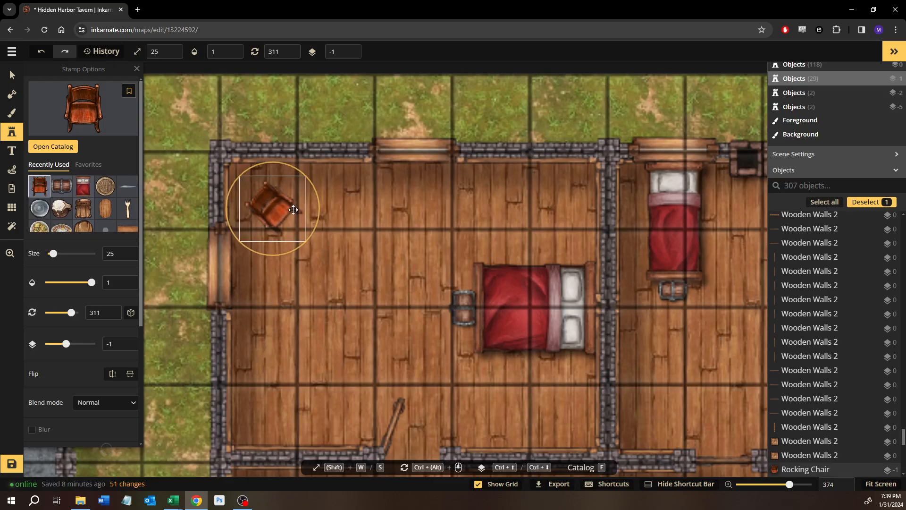
pyautogui.moveTo(279, 209); pyautogui.dragTo(276, 208)
# Place a second rocking chair in the right bedroom's northeast corner, rotated to 3 degrees
pyautogui.press('space')
pyautogui.moveTo(472, 239); pyautogui.dragTo(85, 214)
pyautogui.hscroll(6, 554, 221)
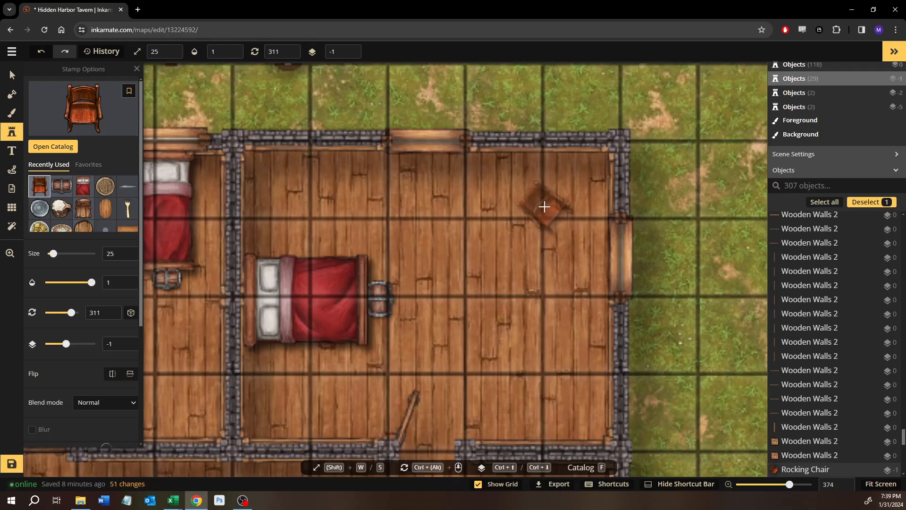
pyautogui.click(540, 206)
pyautogui.moveTo(538, 159); pyautogui.dragTo(578, 179)
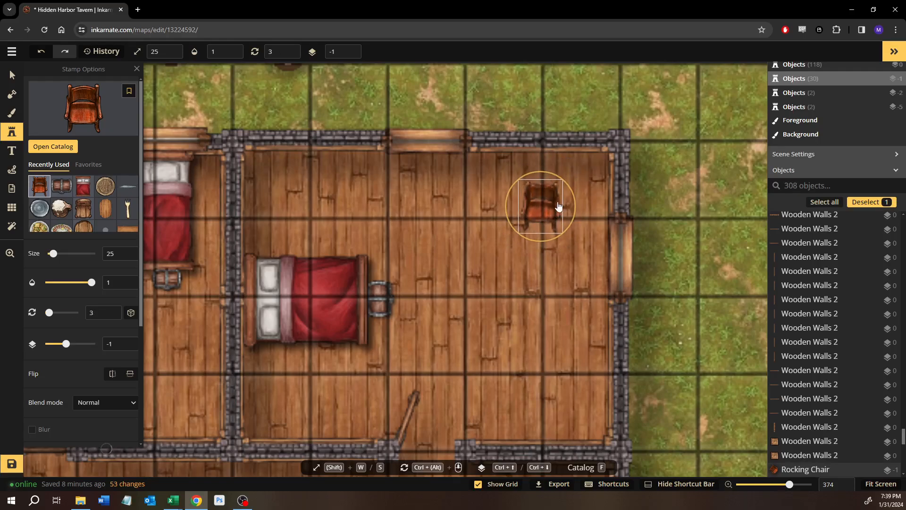
pyautogui.moveTo(542, 204); pyautogui.dragTo(573, 194)
pyautogui.click(21, 76)
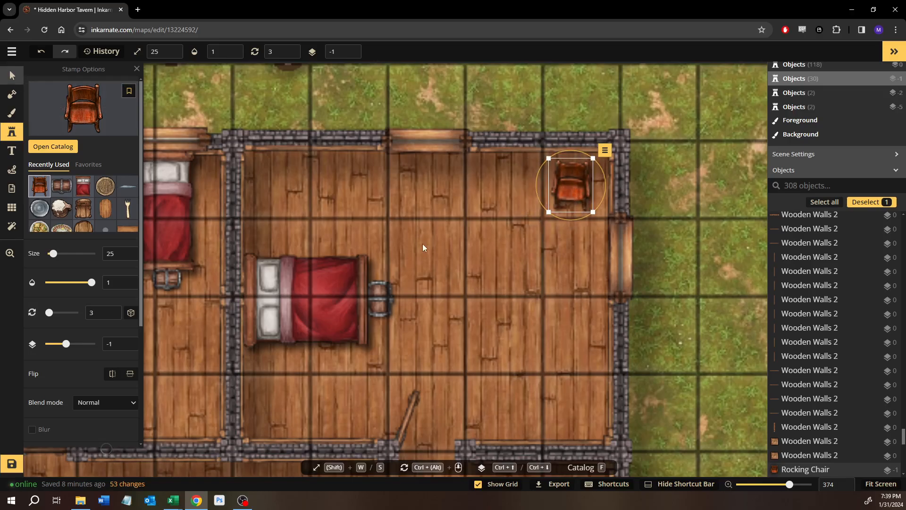
# Examine the furnished tavern as a whole and the unfurnished buildings east of it
pyautogui.scroll(-3, 439, 254)
pyautogui.scroll(-2, 439, 255)
pyautogui.moveTo(326, 288); pyautogui.dragTo(665, 231)
pyautogui.moveTo(257, 292); pyautogui.dragTo(391, 267)
pyautogui.scroll(-3, 391, 263)
pyautogui.moveTo(466, 229); pyautogui.dragTo(532, 113)
pyautogui.moveTo(419, 263); pyautogui.dragTo(216, 274)
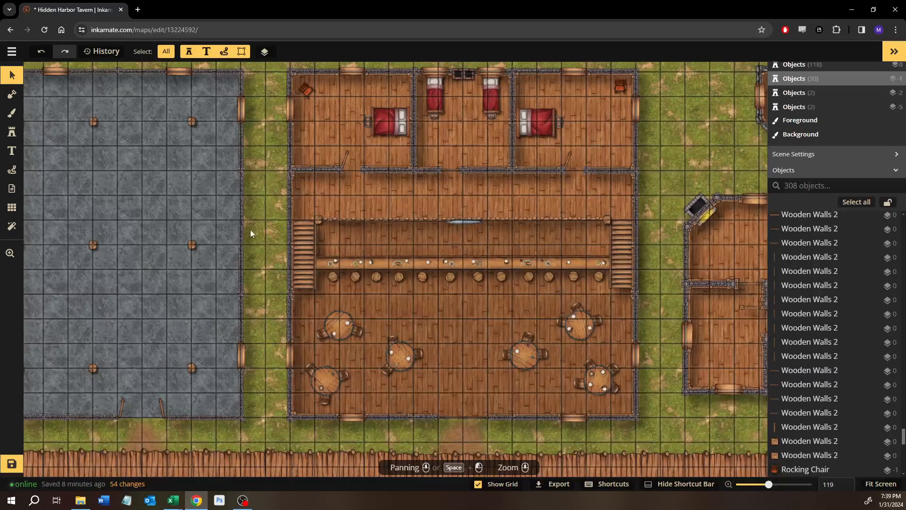
pyautogui.moveTo(502, 322); pyautogui.dragTo(333, 329)
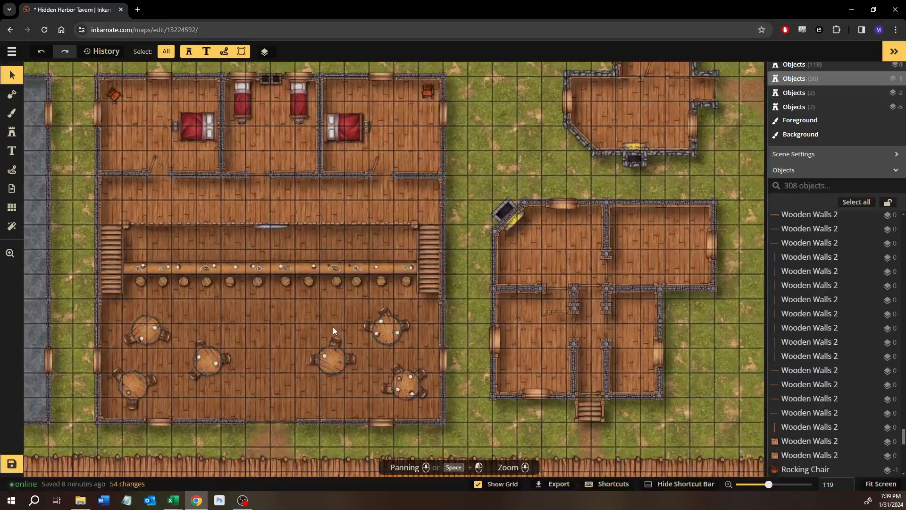
# Copy the tavern's right-bedroom double bed into the southeast house's northeast room, rotated to 0 degrees with its headboard against the north wall
pyautogui.moveTo(573, 326); pyautogui.dragTo(510, 334)
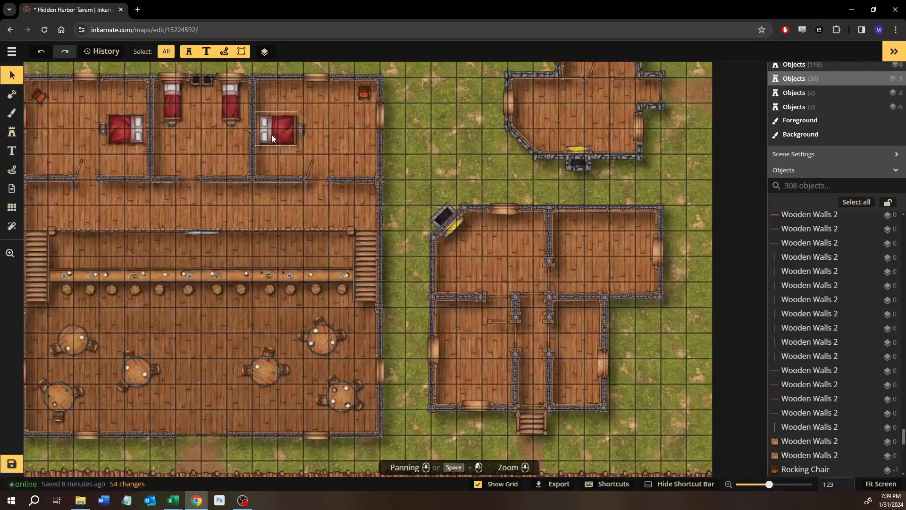
pyautogui.click(272, 137)
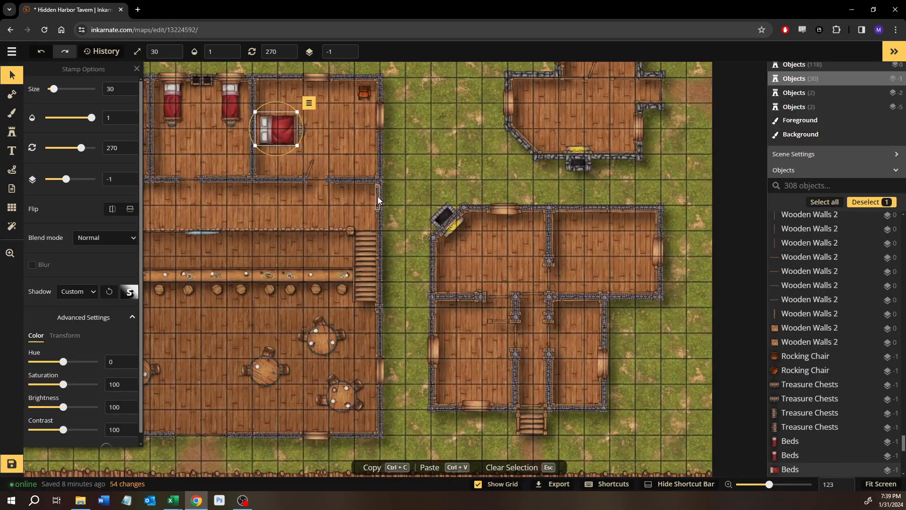
pyautogui.click(625, 263)
pyautogui.scroll(5, 624, 262)
pyautogui.hotkey('ctrl', 'v')
pyautogui.scroll(10, 582, 220)
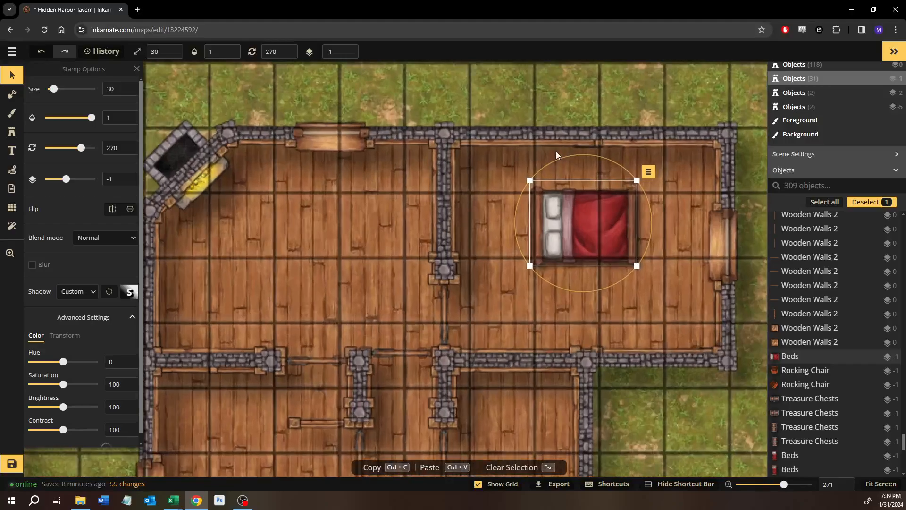
pyautogui.moveTo(650, 190); pyautogui.dragTo(632, 278)
pyautogui.moveTo(596, 207); pyautogui.dragTo(579, 183)
pyautogui.scroll(-3, 579, 182)
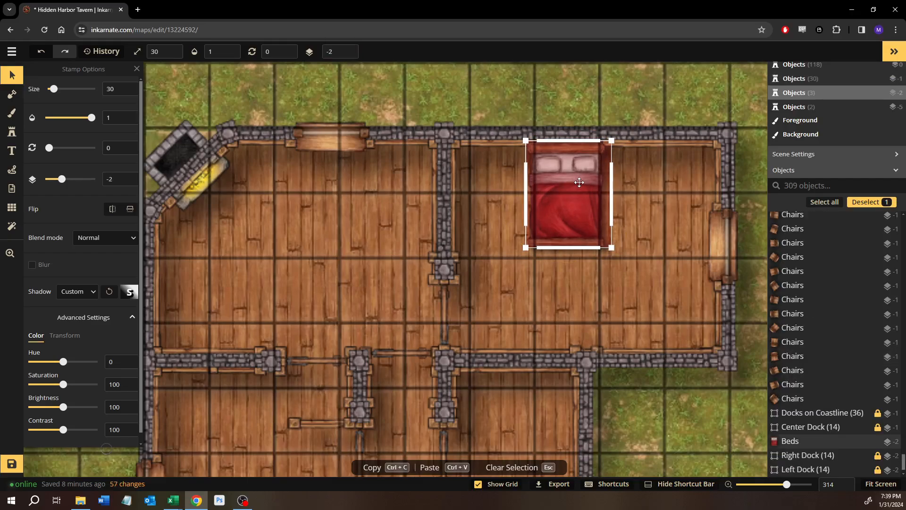
# Move the pasted double bed in the southeast house to layer -3
pyautogui.press('pagedown')
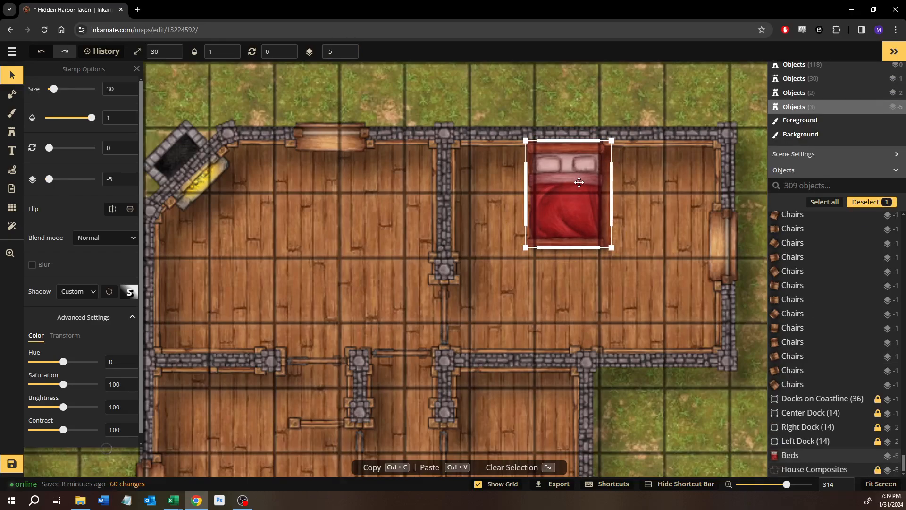
pyautogui.press('pageup')
pyautogui.press('pageup')
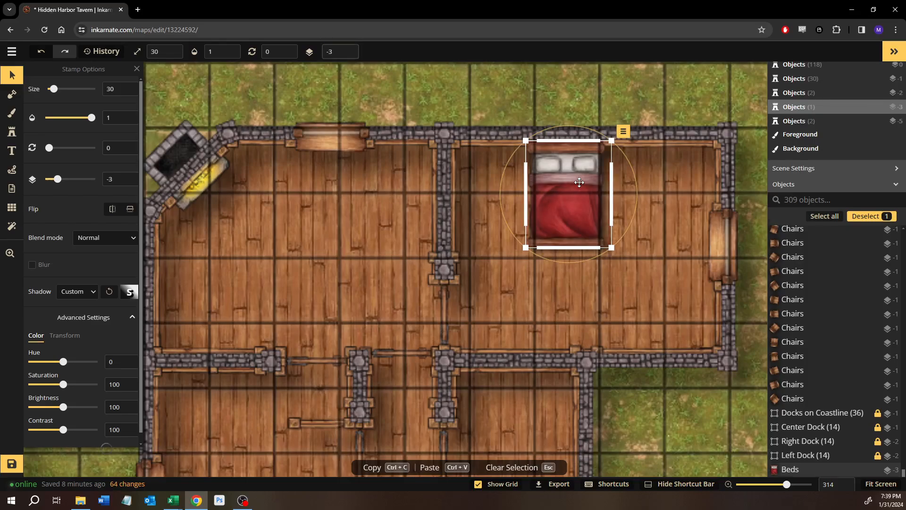
pyautogui.click(418, 223)
pyautogui.scroll(-1, 839, 457)
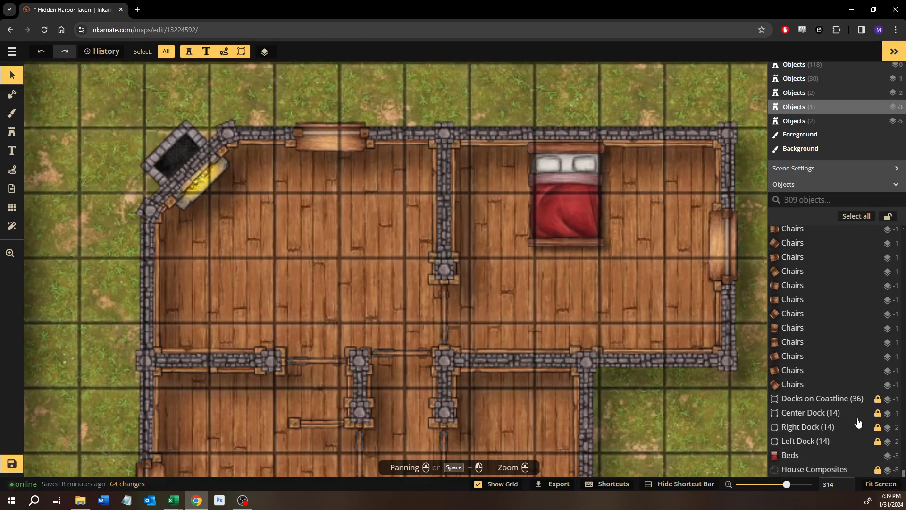
pyautogui.scroll(-1, 833, 462)
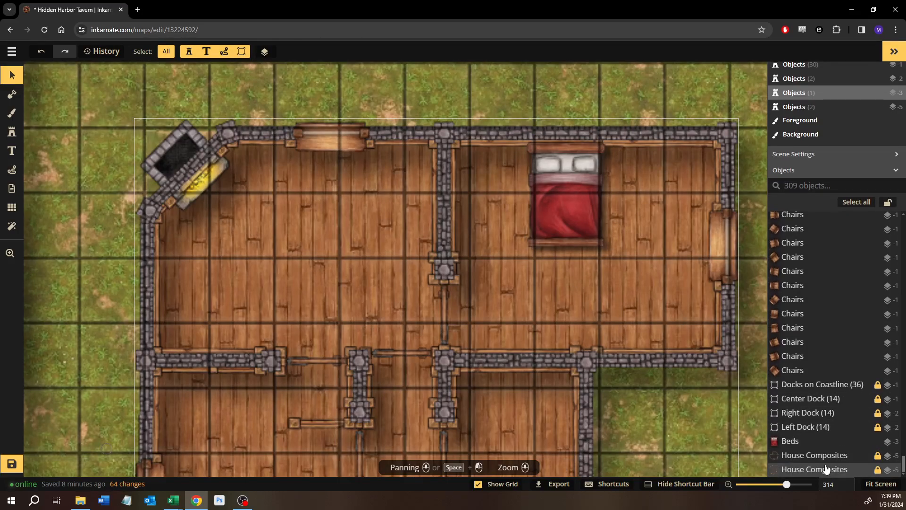
# Raise the locked House Composites object of the southeast house to layer -3
pyautogui.click(825, 469)
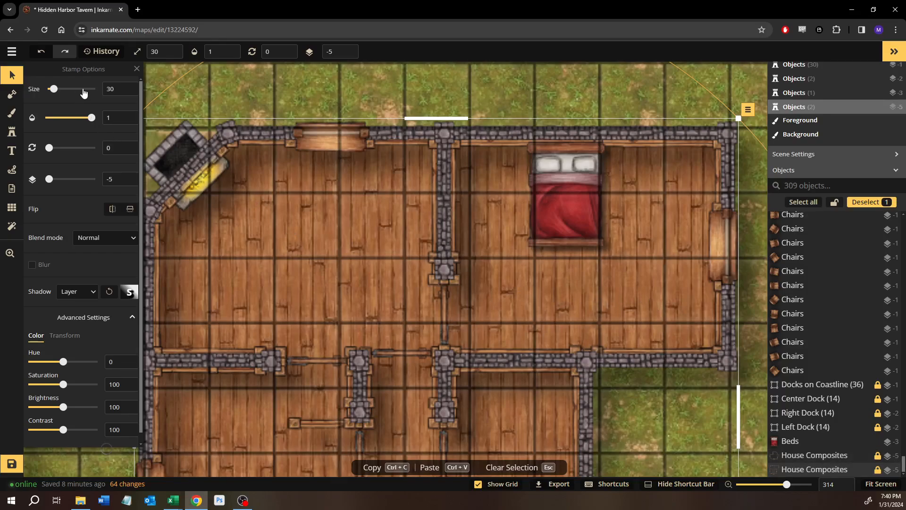
pyautogui.click(127, 177)
pyautogui.click(126, 177)
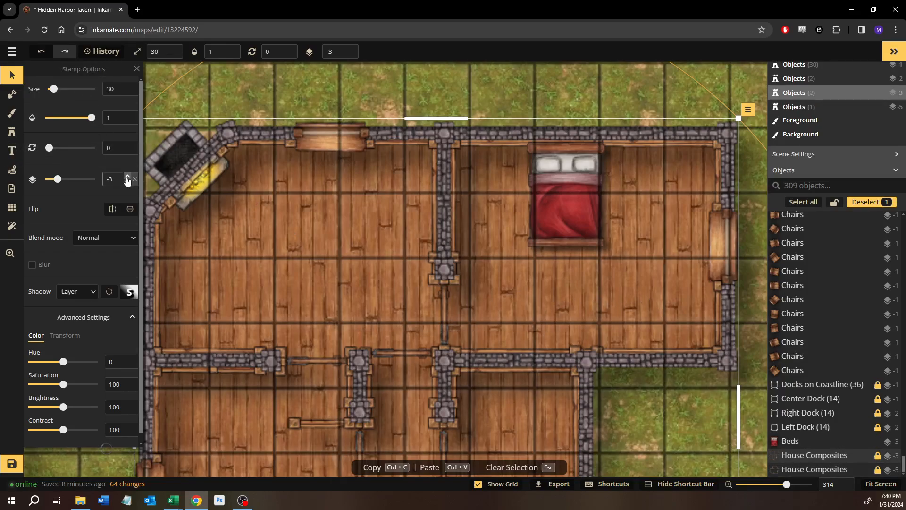
# Lower the southeast house's double bed to layer -4 so it sits beneath the house walls
pyautogui.click(556, 187)
pyautogui.scroll(-1, 555, 188)
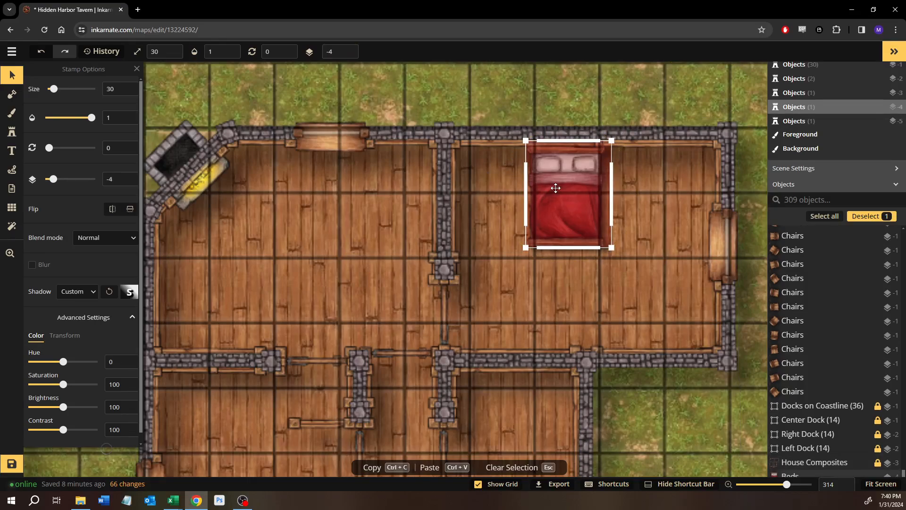
pyautogui.click(561, 323)
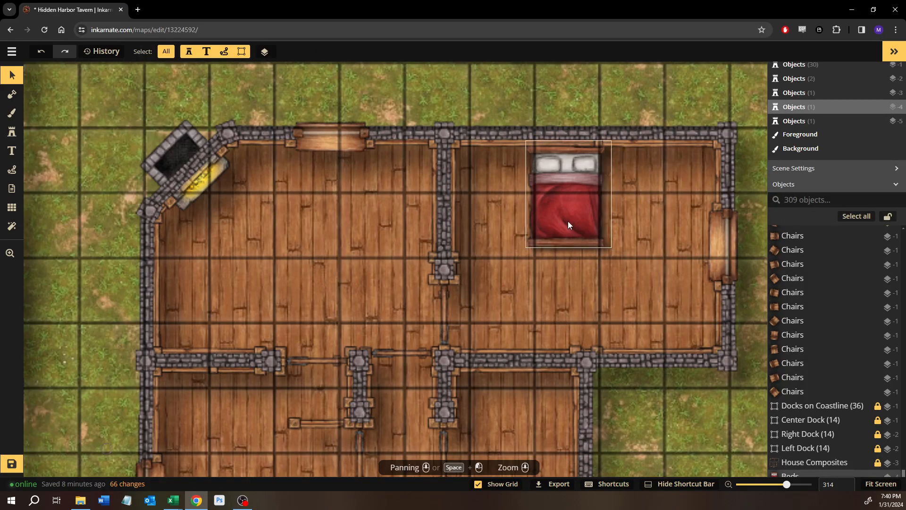
pyautogui.click(555, 226)
pyautogui.click(497, 278)
# Raise the locked House Composites object of the northeast house to layer -3
pyautogui.scroll(-3, 498, 284)
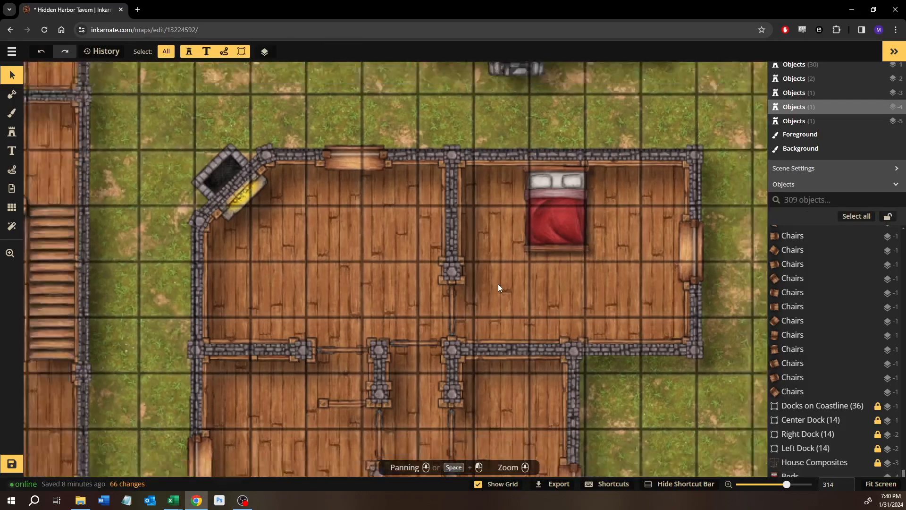
pyautogui.scroll(-2, 830, 447)
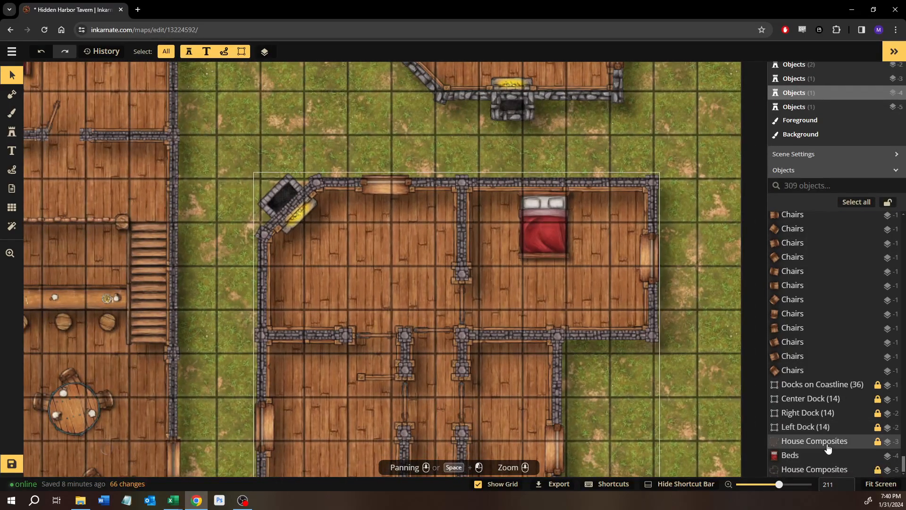
pyautogui.click(824, 469)
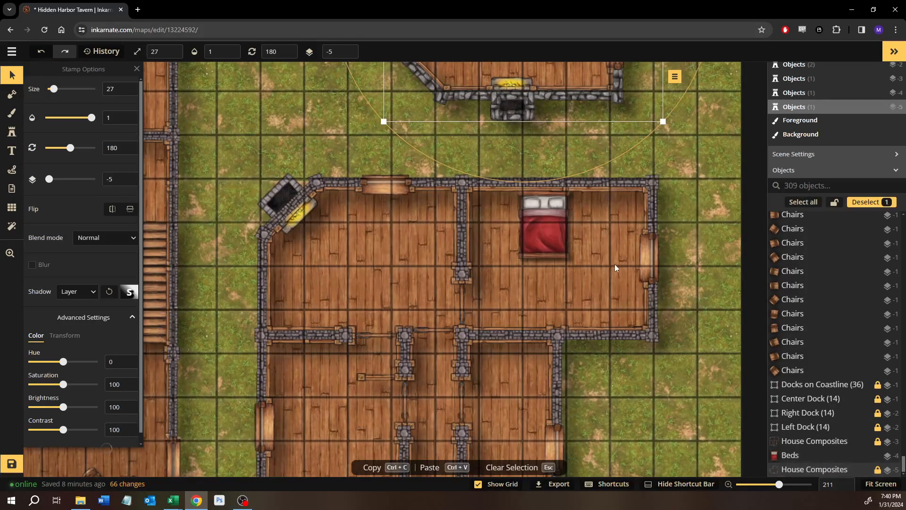
pyautogui.click(127, 176)
pyautogui.click(127, 176)
# Place the single red bed variant at size 30, rotation 270 and layer -4 against the northeast house's west window
pyautogui.click(559, 222)
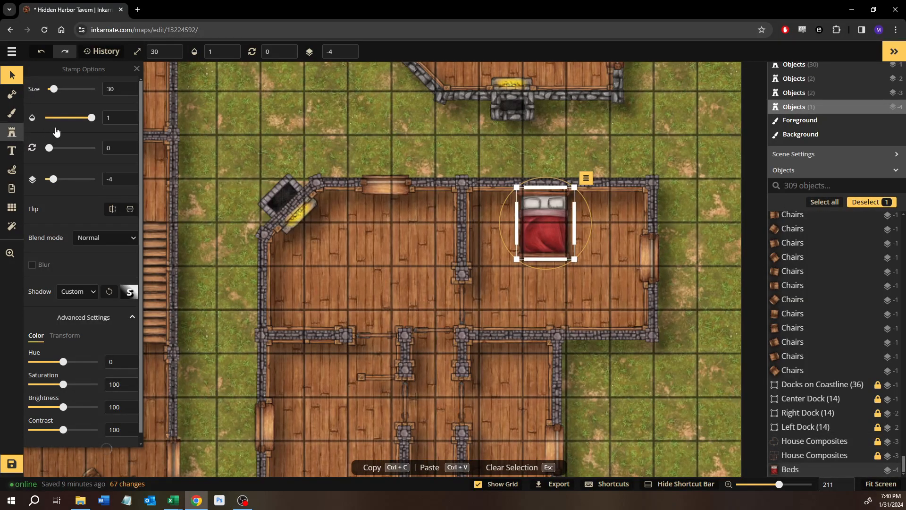
pyautogui.click(12, 131)
pyautogui.click(112, 90)
pyautogui.moveTo(631, 360); pyautogui.dragTo(634, 431)
pyautogui.moveTo(437, 272)
pyautogui.mouseDown()
pyautogui.moveTo(467, 236)
pyautogui.moveTo(525, 269)
pyautogui.moveTo(479, 279)
pyautogui.moveTo(439, 270)
pyautogui.moveTo(452, 273)
pyautogui.mouseUp()
pyautogui.click(12, 75)
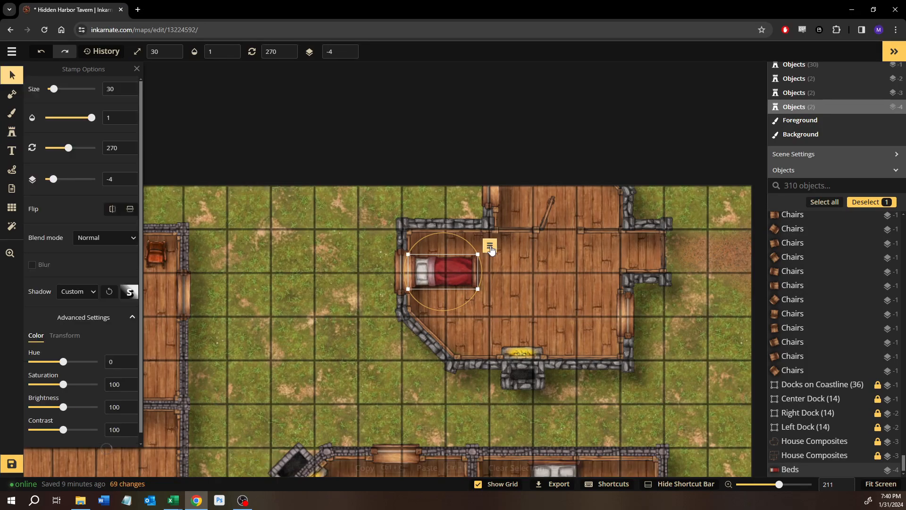
pyautogui.click(489, 245)
pyautogui.click(696, 231)
pyautogui.scroll(-4, 680, 328)
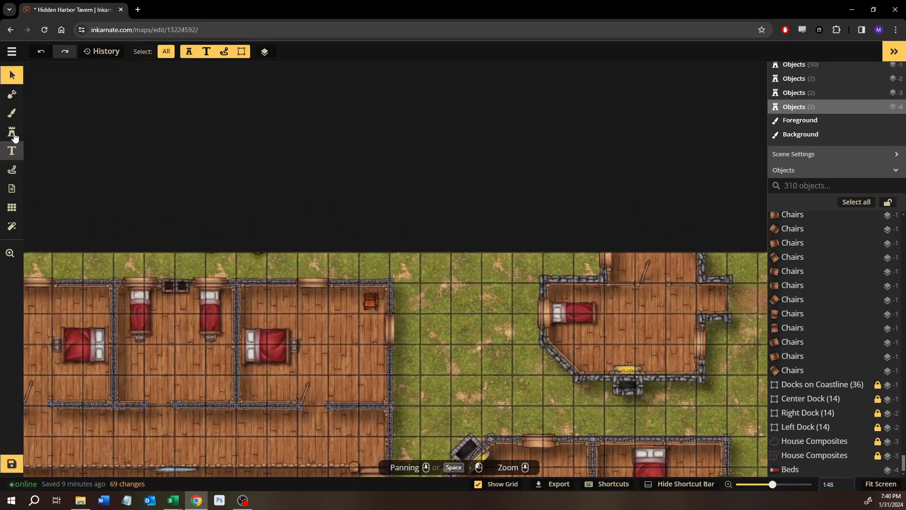
# Search the stamp catalog for tree and pick the Summer Trees stamp
pyautogui.click(12, 132)
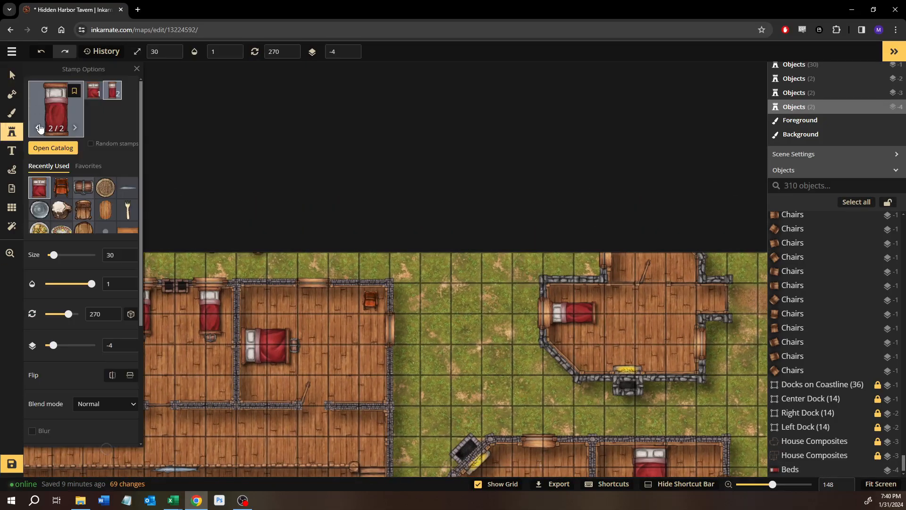
pyautogui.click(46, 147)
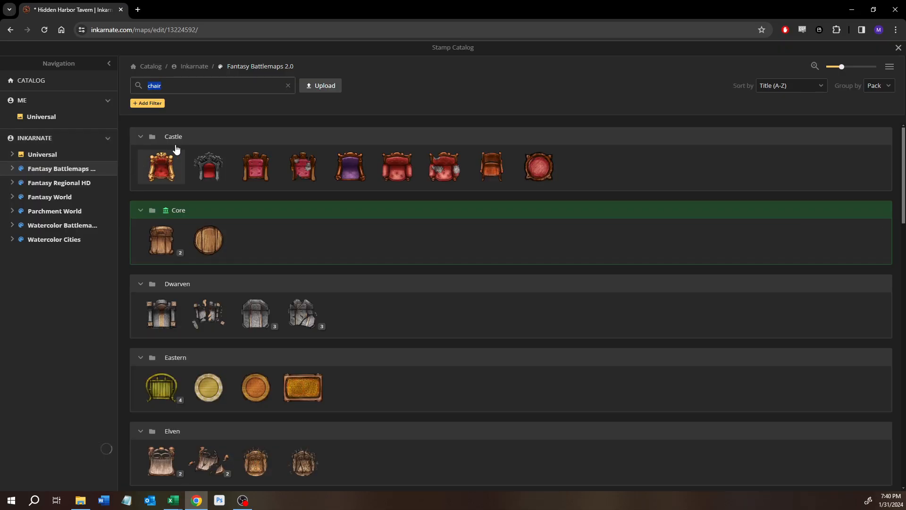
pyautogui.write('tree')
pyautogui.press('Return')
pyautogui.click(161, 165)
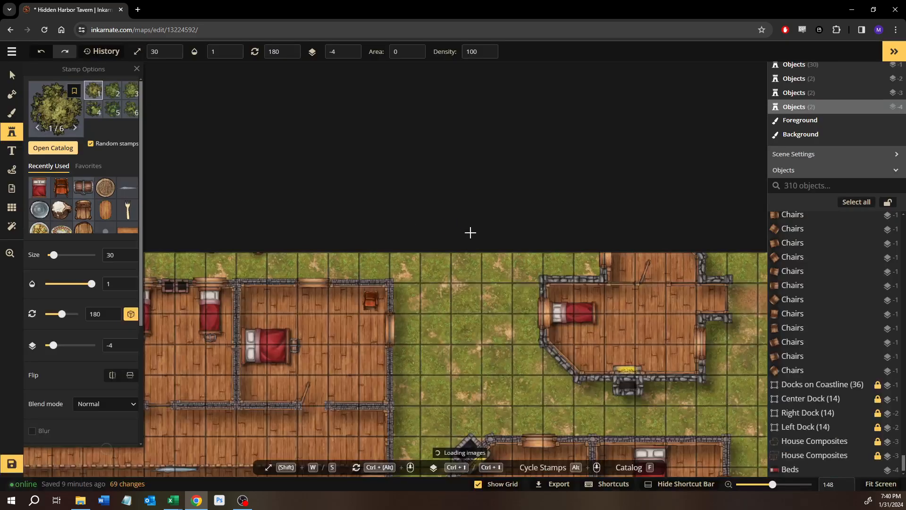
# Enlarge the tree stamp to size 75 and place one at the map's north edge between the tavern and the northeast house
pyautogui.press('w')
pyautogui.press('w')
pyautogui.press('w')
pyautogui.press('w')
pyautogui.press('w')
pyautogui.press('w')
pyautogui.press('w')
pyautogui.press('w')
pyautogui.press('w')
pyautogui.press('w')
pyautogui.press('w')
pyautogui.press('w')
pyautogui.press('w')
pyautogui.press('w')
pyautogui.press('w')
pyautogui.press('w')
pyautogui.press('w')
pyautogui.press('w')
pyautogui.press('w')
pyautogui.press('w')
pyautogui.press('w')
pyautogui.press('w')
pyautogui.press('w')
pyautogui.press('w')
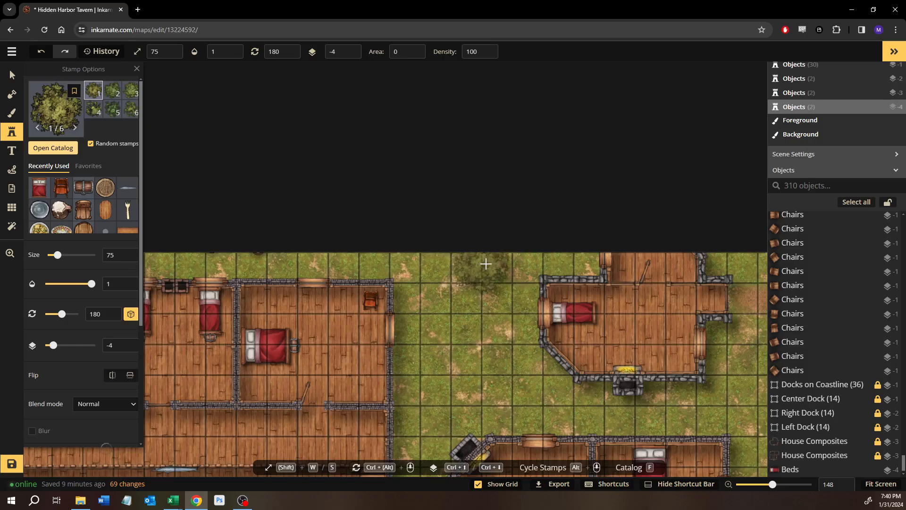
pyautogui.click(480, 259)
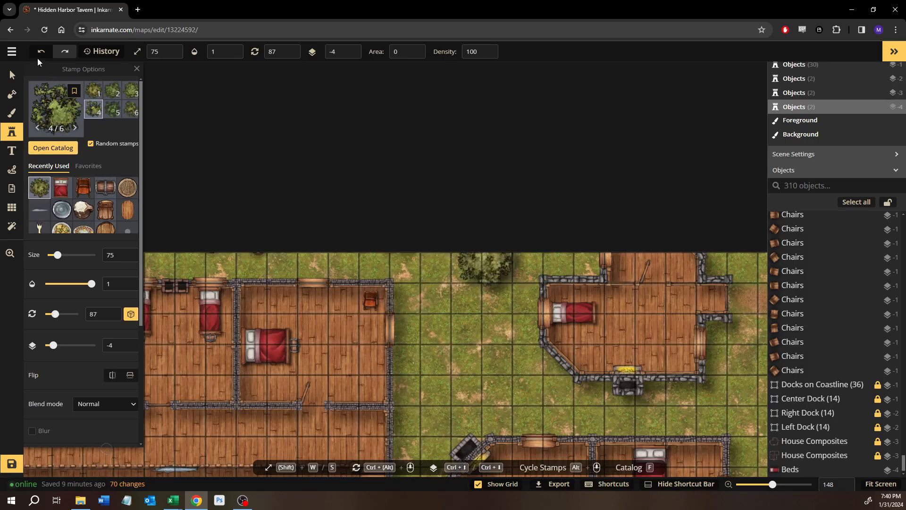
# Cover the dark gaps along the map's north edge above the tavern using the Mask tool's Add brush at size 100
pyautogui.click(12, 75)
pyautogui.click(259, 256)
pyautogui.moveTo(258, 256); pyautogui.dragTo(419, 265)
pyautogui.scroll(3, 395, 264)
pyautogui.scroll(2, 386, 267)
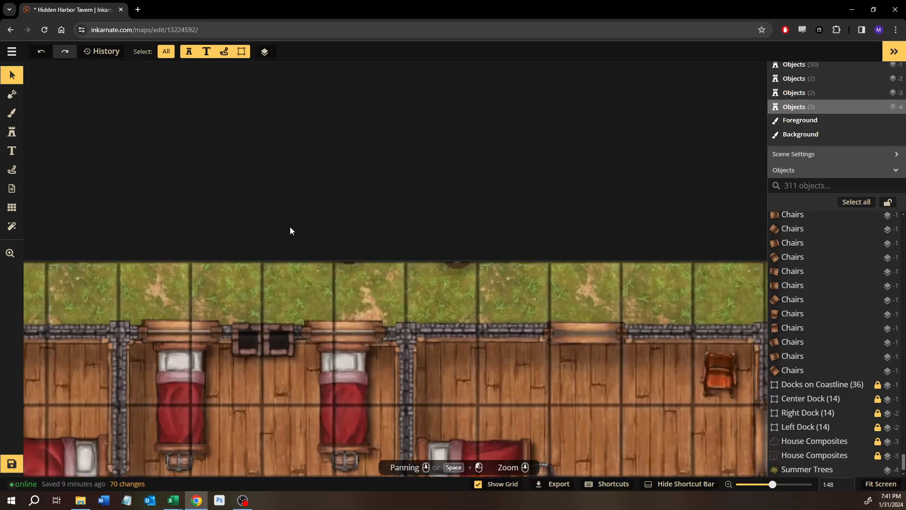
pyautogui.click(12, 93)
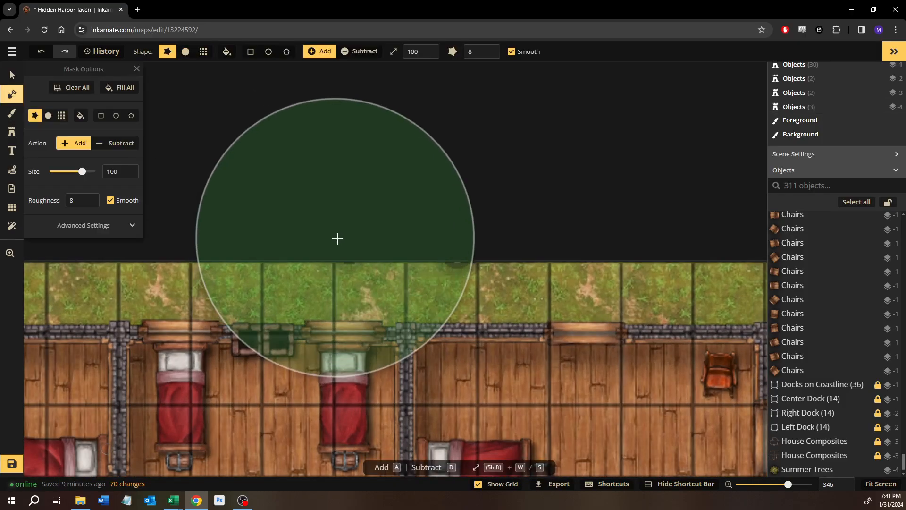
pyautogui.moveTo(262, 198); pyautogui.dragTo(500, 201)
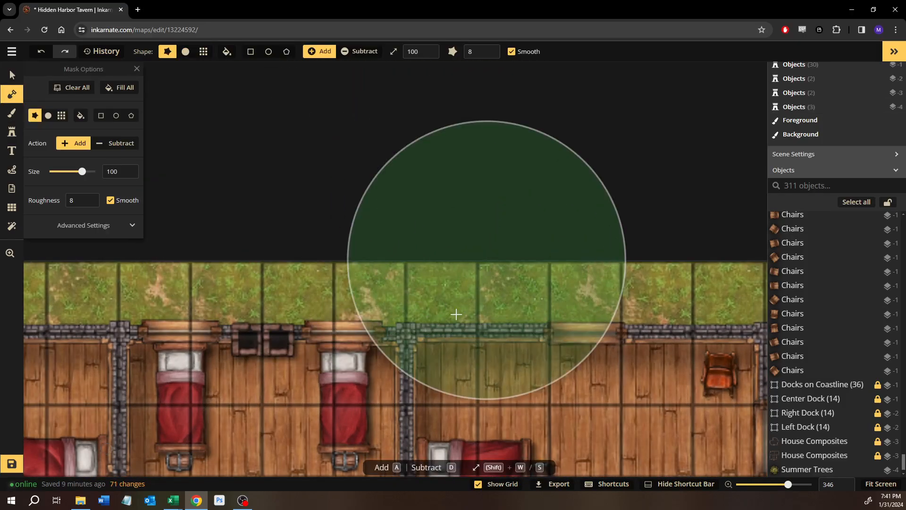
# Place another summer tree at size 75 on the grass between the tavern and the northeast house's southwest corner
pyautogui.scroll(-1, 397, 325)
pyautogui.scroll(-2, 395, 322)
pyautogui.press('space')
pyautogui.moveTo(252, 307); pyautogui.dragTo(589, 285)
pyautogui.moveTo(330, 288); pyautogui.dragTo(141, 171)
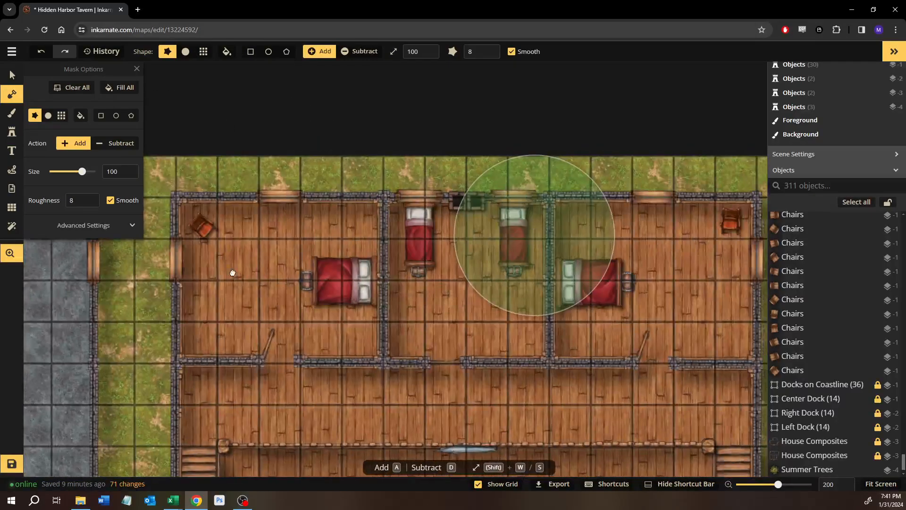
pyautogui.moveTo(537, 228); pyautogui.dragTo(62, 224)
pyautogui.moveTo(497, 318); pyautogui.dragTo(419, 292)
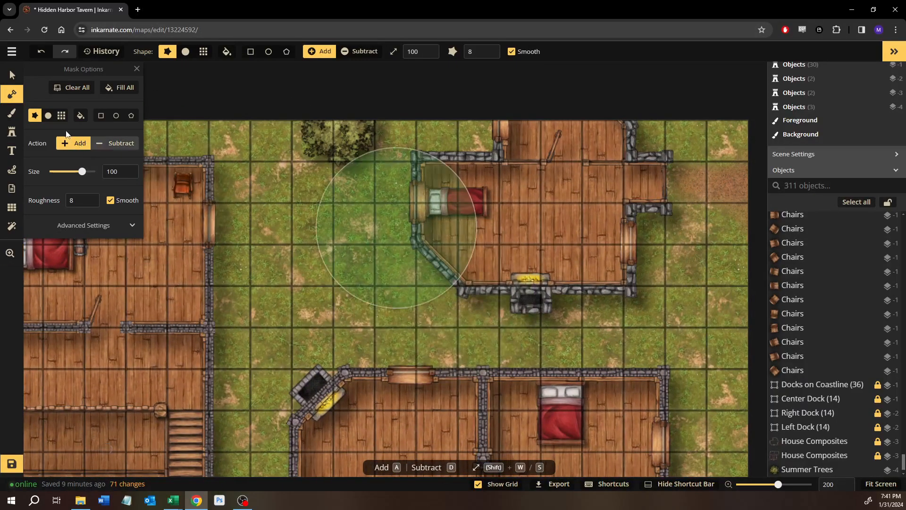
pyautogui.press('o')
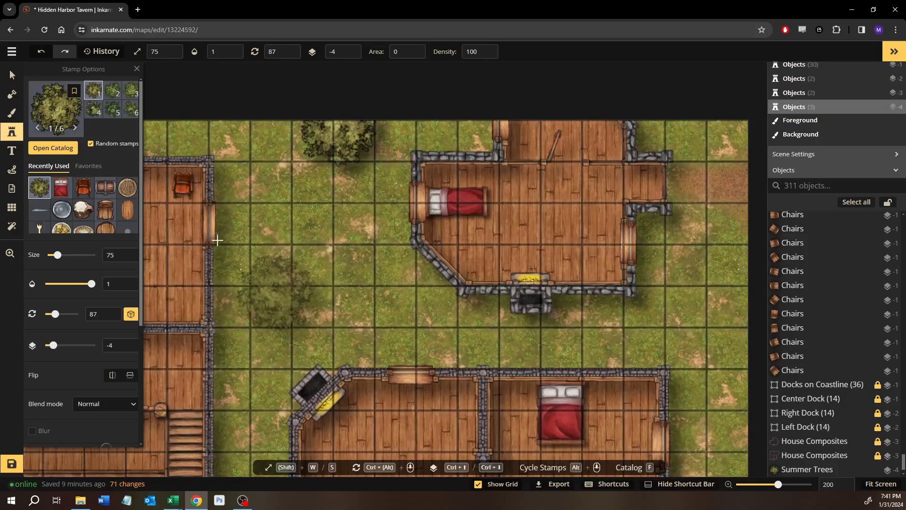
pyautogui.scroll(-1, 401, 241)
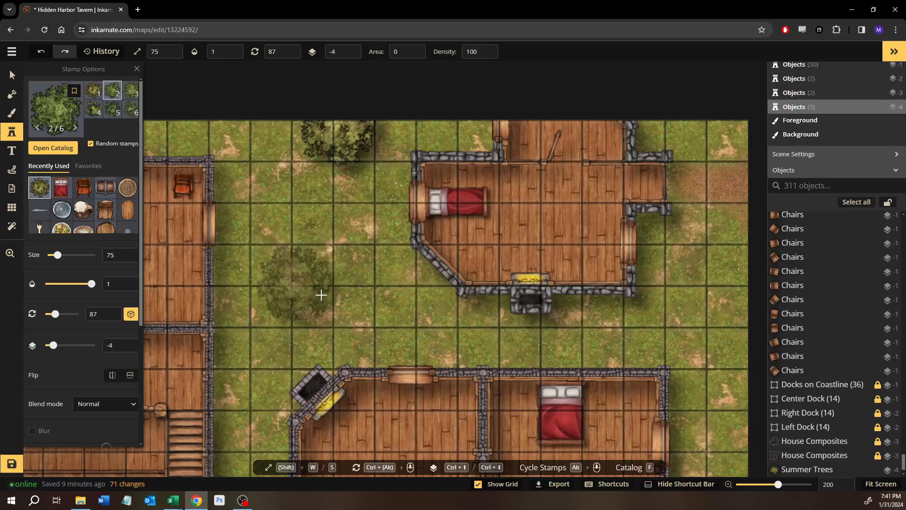
pyautogui.click(297, 284)
# Place three more size 75 summer trees on the grass along the east and south sides of the southeast house
pyautogui.hscroll(7, 330, 188)
pyautogui.scroll(-3, 331, 189)
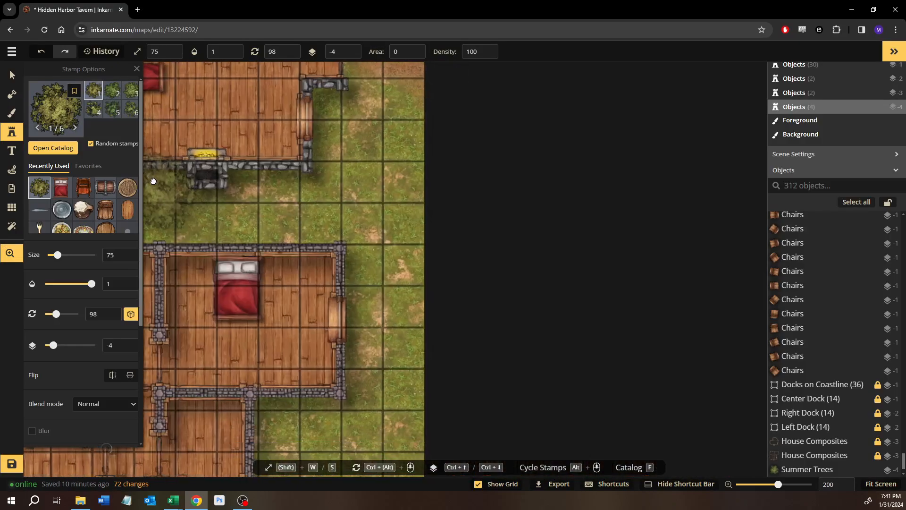
pyautogui.click(359, 160)
pyautogui.scroll(-4, 455, 147)
pyautogui.hscroll(-1, 404, 232)
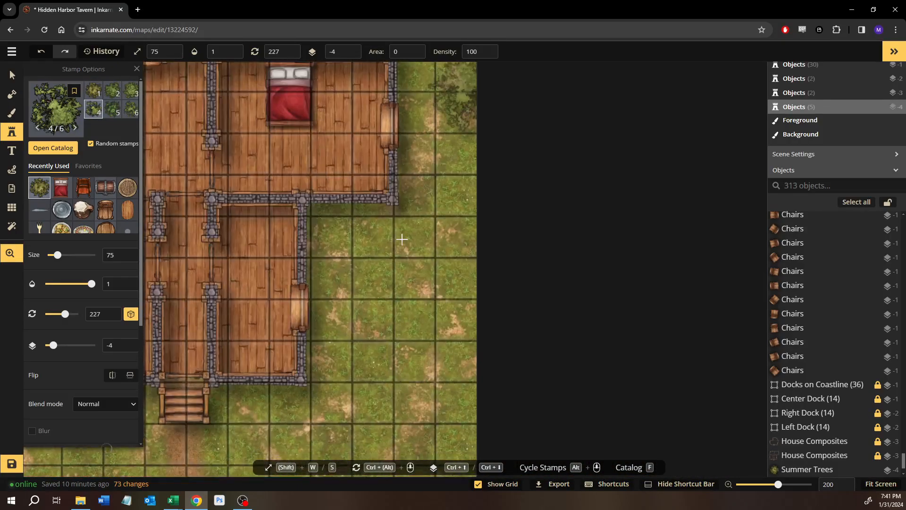
pyautogui.click(379, 254)
pyautogui.scroll(-4, 415, 226)
pyautogui.hscroll(-1, 415, 227)
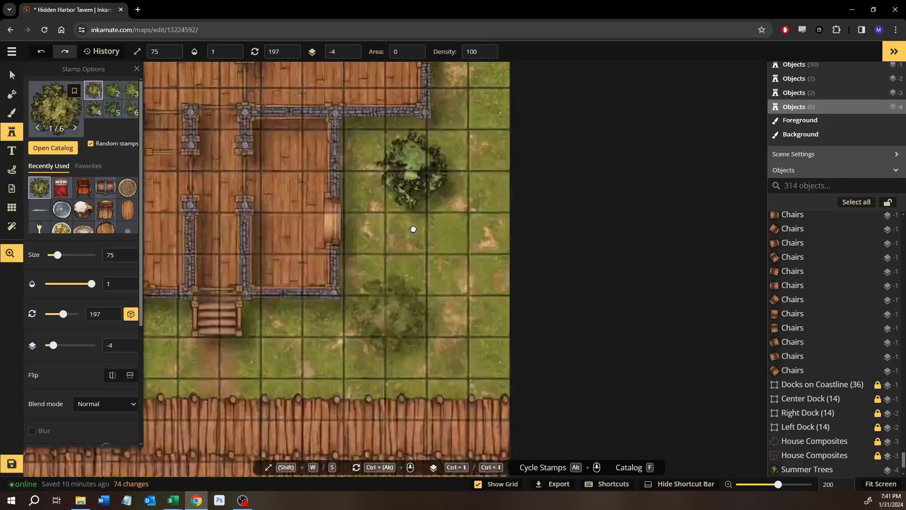
pyautogui.click(427, 240)
# Look over the stone-floored building, tavern, houses and boardwalk for areas that still need decoration
pyautogui.moveTo(259, 263); pyautogui.dragTo(719, 284)
pyautogui.moveTo(285, 273); pyautogui.dragTo(673, 254)
pyautogui.hscroll(-10, 661, 283)
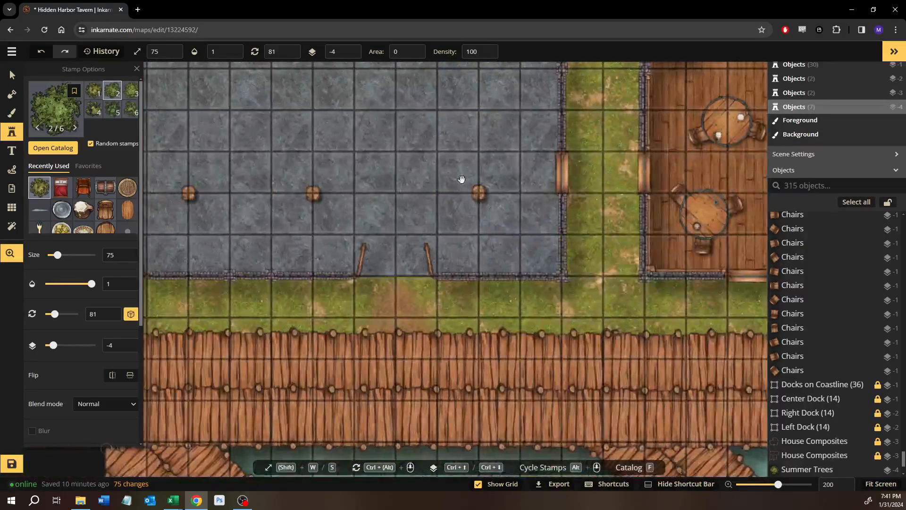
pyautogui.scroll(4, 613, 307)
pyautogui.scroll(2, 429, 378)
pyautogui.hscroll(10, 430, 377)
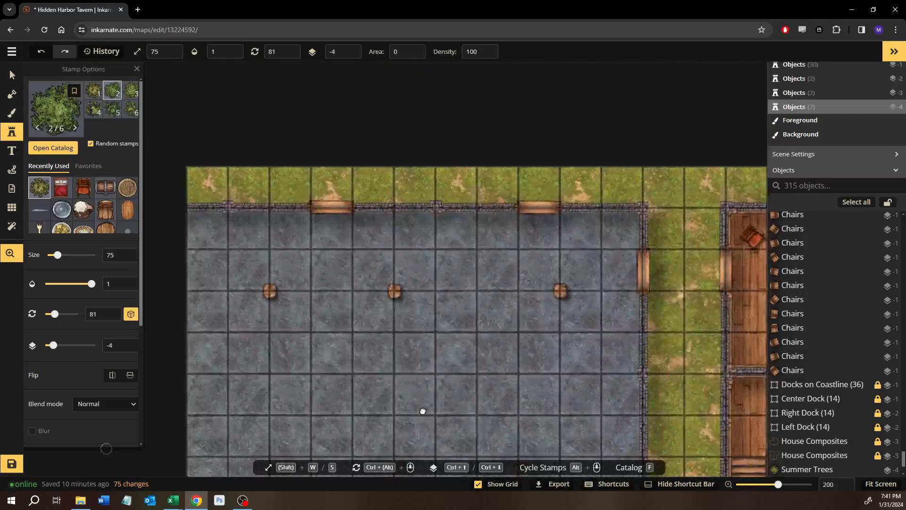
pyautogui.scroll(-2, 429, 378)
pyautogui.scroll(-5, 428, 376)
pyautogui.moveTo(600, 287); pyautogui.dragTo(183, 190)
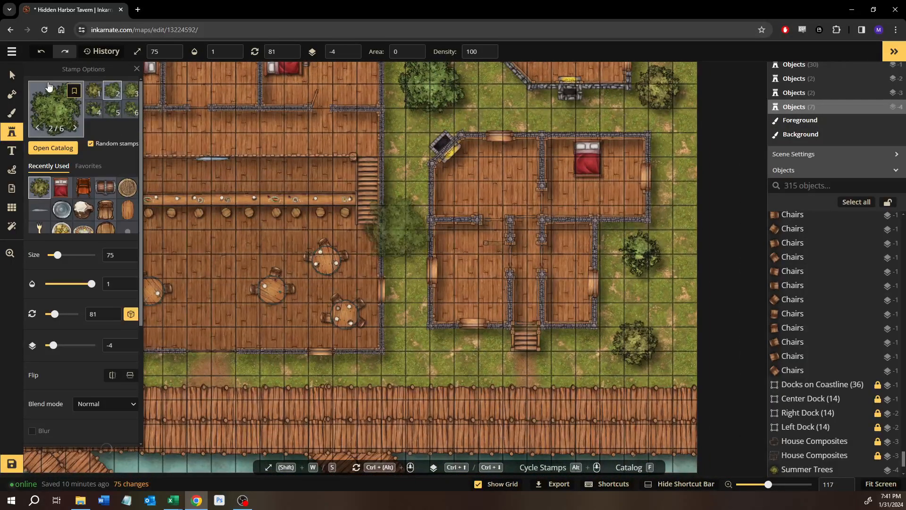
pyautogui.click(12, 74)
pyautogui.click(404, 353)
pyautogui.scroll(-2, 404, 353)
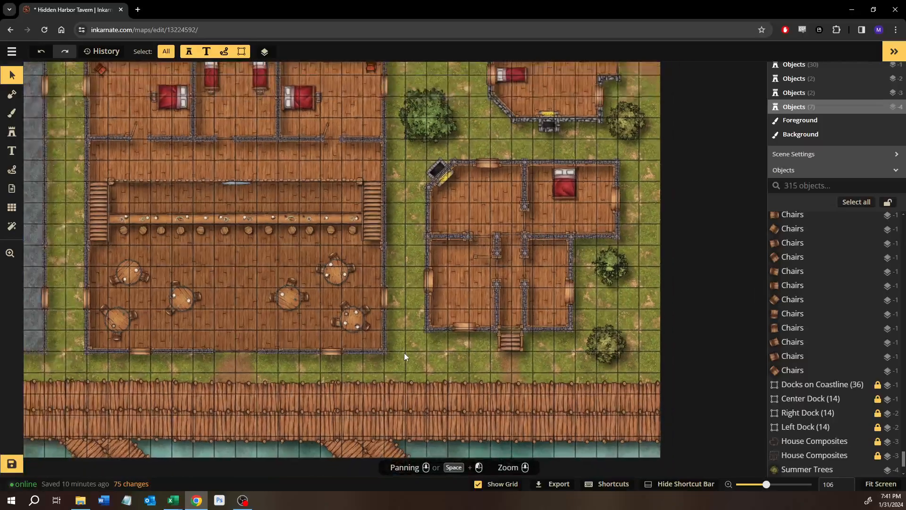
pyautogui.moveTo(372, 358); pyautogui.dragTo(465, 256)
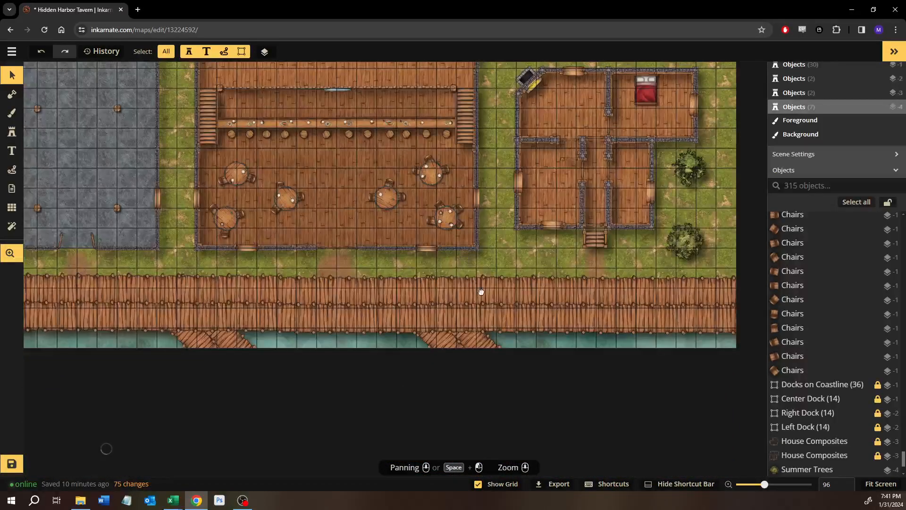
pyautogui.moveTo(481, 292); pyautogui.dragTo(505, 331)
# Search the stamp catalog for "blood" and choose the Blood Splatters stamp
pyautogui.click(12, 131)
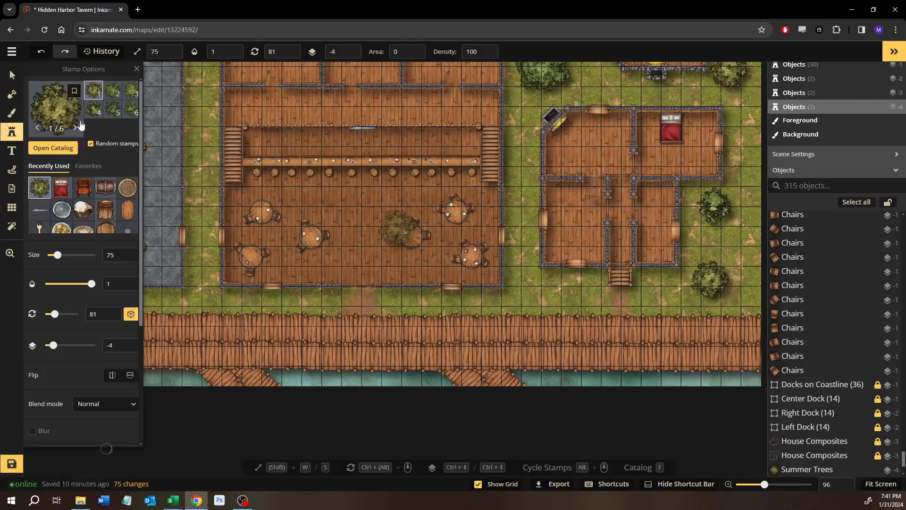
pyautogui.click(66, 148)
pyautogui.write('blood')
pyautogui.click(152, 240)
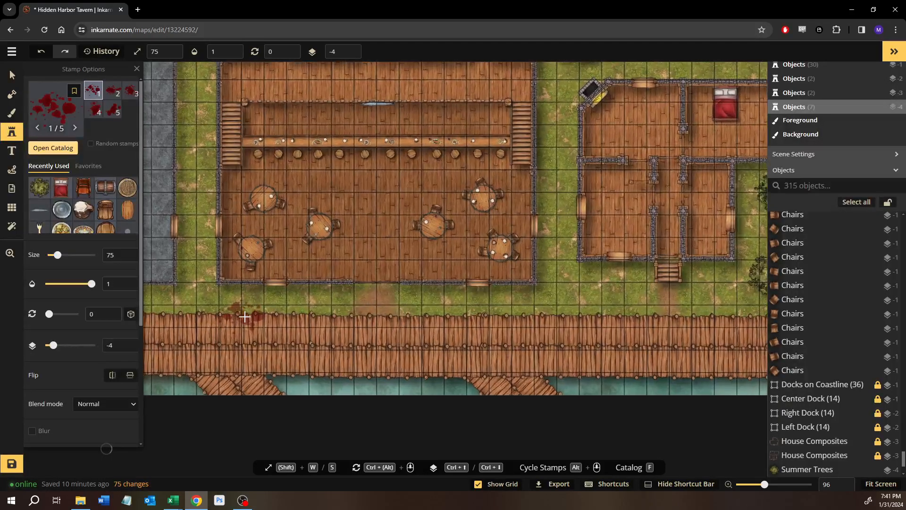
# Shrink the blood splatter stamp to size 30 and place one on the boardwalk south of the stone-floored building's doorway
pyautogui.scroll(8, 244, 316)
pyautogui.press('s')
pyautogui.press('s')
pyautogui.press('s')
pyautogui.press('s')
pyautogui.press('s')
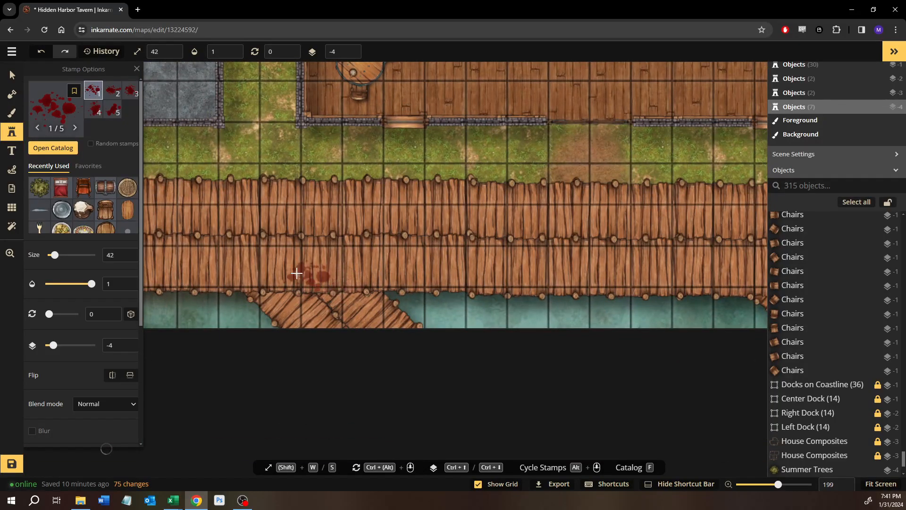
pyautogui.press('s')
pyautogui.press('s')
pyautogui.press('s')
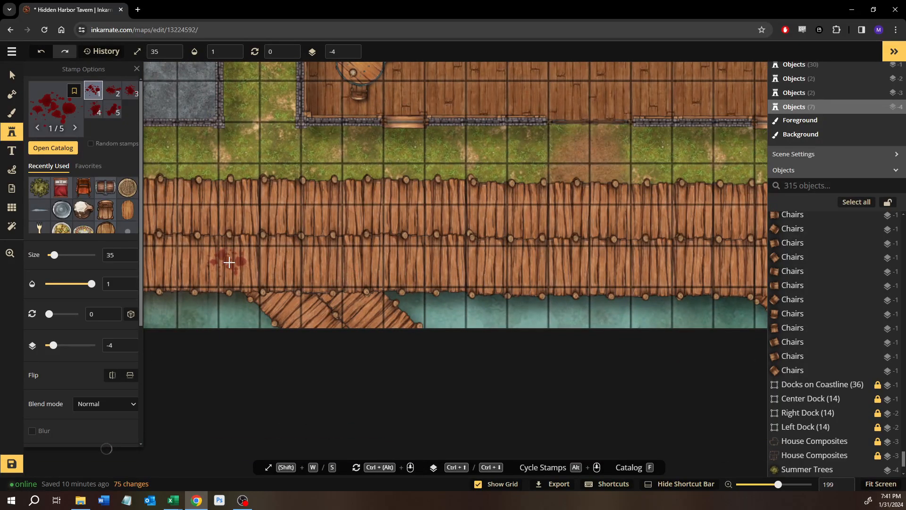
pyautogui.moveTo(256, 264); pyautogui.dragTo(462, 239)
pyautogui.click(287, 245)
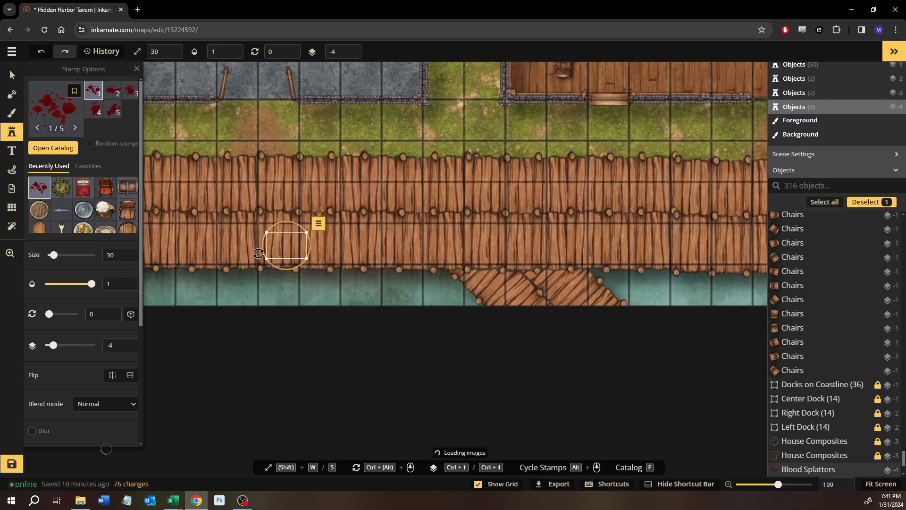
# Raise the placed blood splatter to layer 0, above the dock planks
pyautogui.hotkey('ctrl', 'Up')
pyautogui.hotkey('ctrl', 'Up')
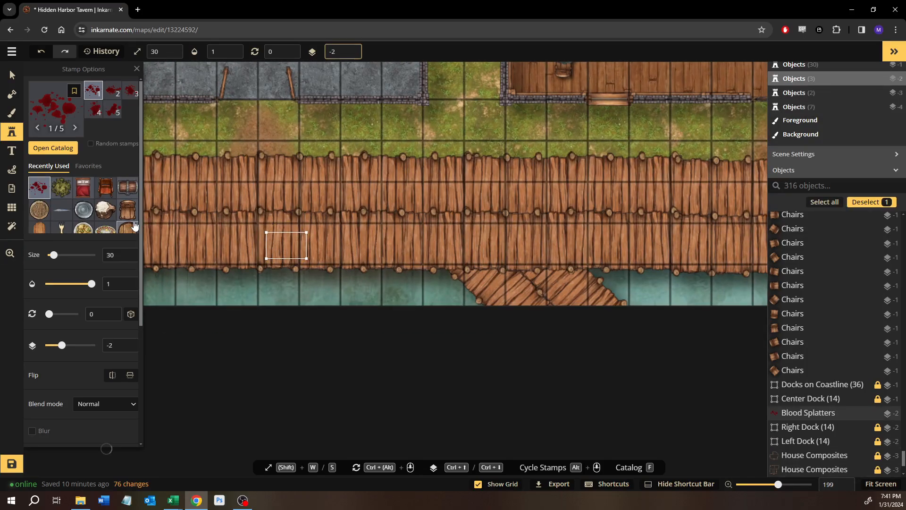
pyautogui.hotkey('ctrl', 'Up')
pyautogui.hotkey('ctrl', 'Up')
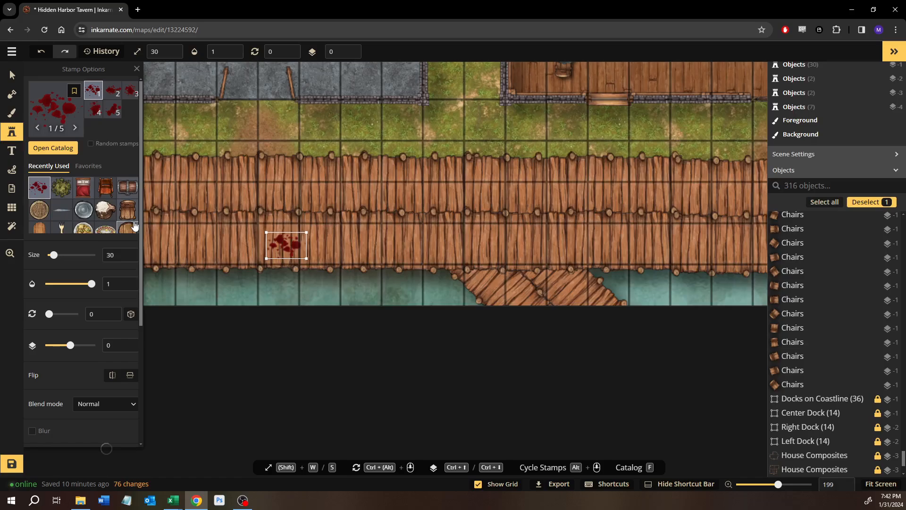
# Recolor the splatter as white droppings with brightness 200, saturation 200 and contrast 0, and lower its opacity to 0.47
pyautogui.scroll(-4, 84, 414)
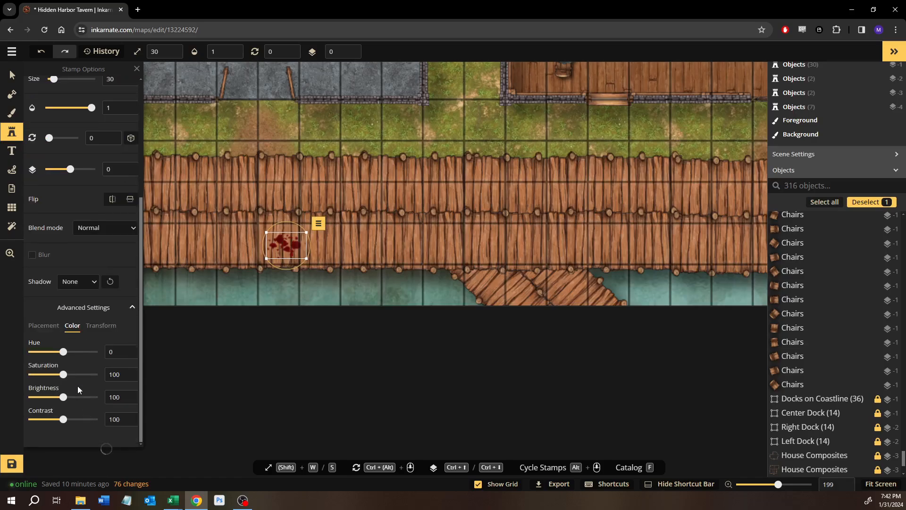
pyautogui.moveTo(69, 398); pyautogui.dragTo(124, 394)
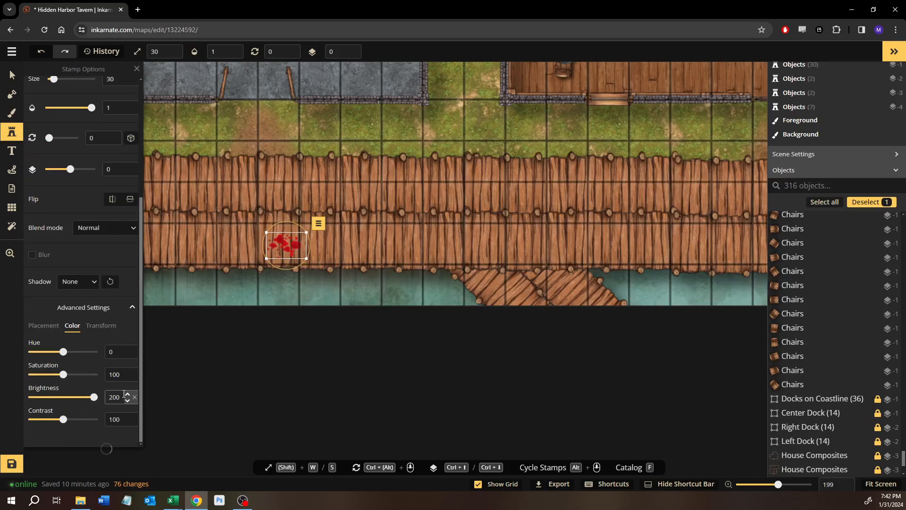
pyautogui.moveTo(75, 378); pyautogui.dragTo(126, 377)
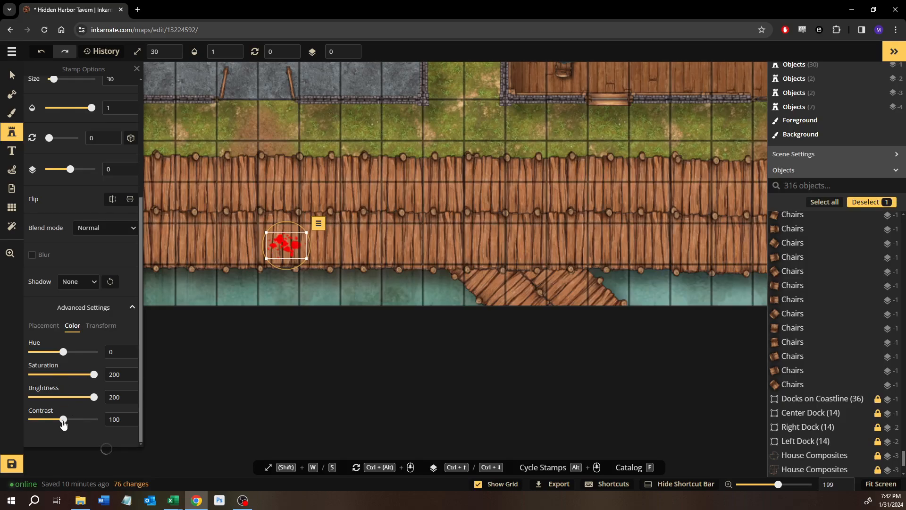
pyautogui.moveTo(63, 419); pyautogui.dragTo(17, 417)
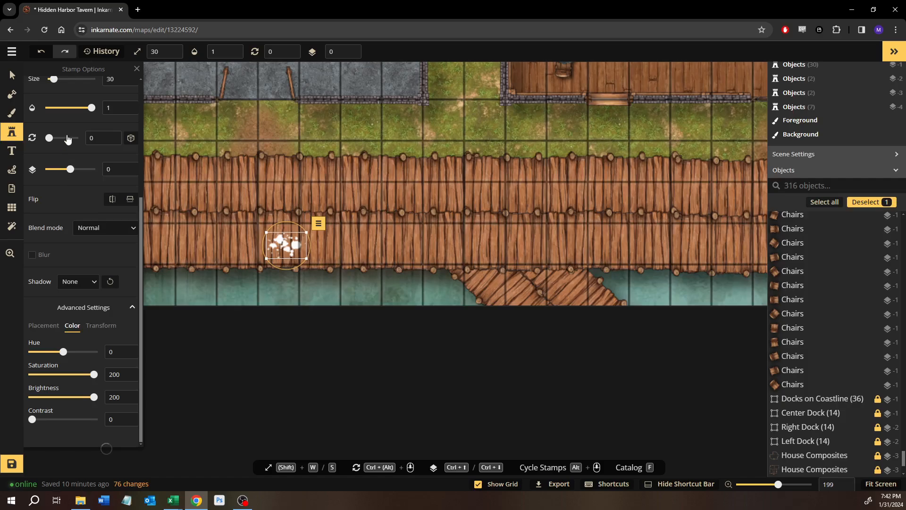
pyautogui.moveTo(81, 108); pyautogui.dragTo(79, 108)
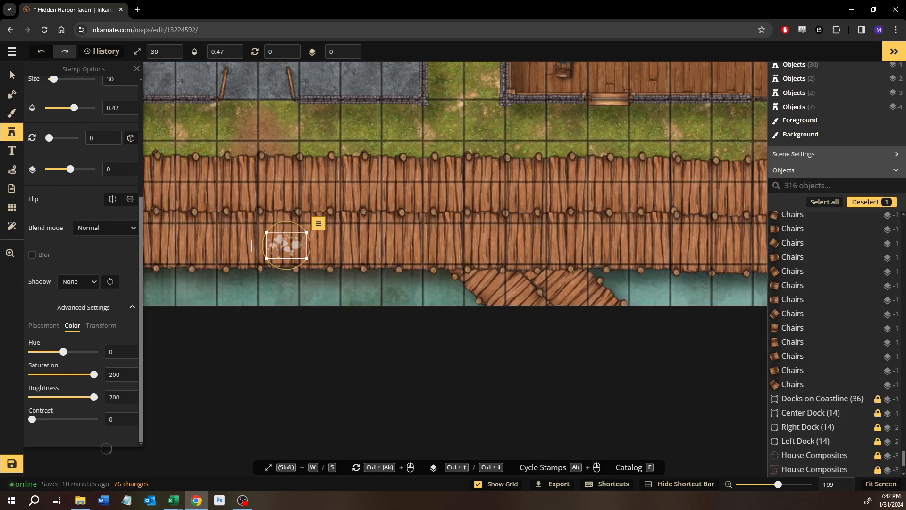
# Resize the white splatter to 25, rotate it to 26 degrees and set its opacity to 0.59
pyautogui.moveTo(305, 257); pyautogui.dragTo(292, 255)
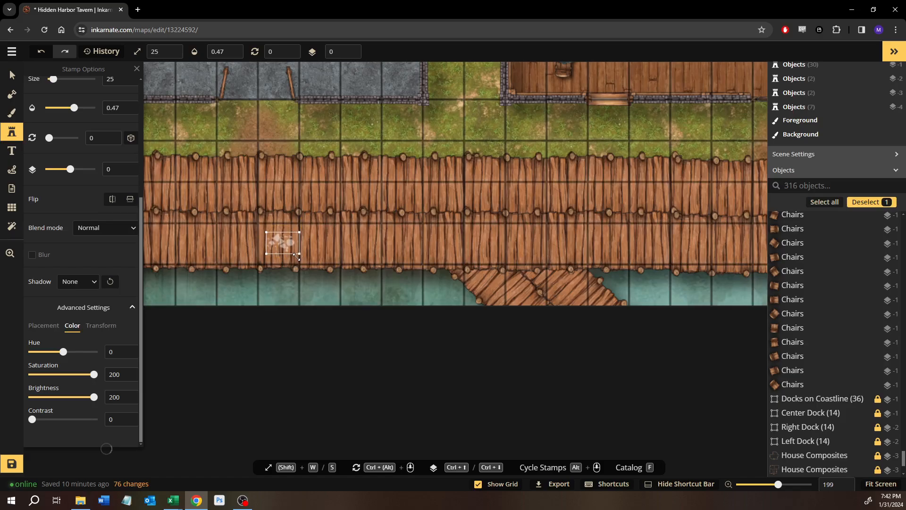
pyautogui.moveTo(267, 229); pyautogui.dragTo(281, 252)
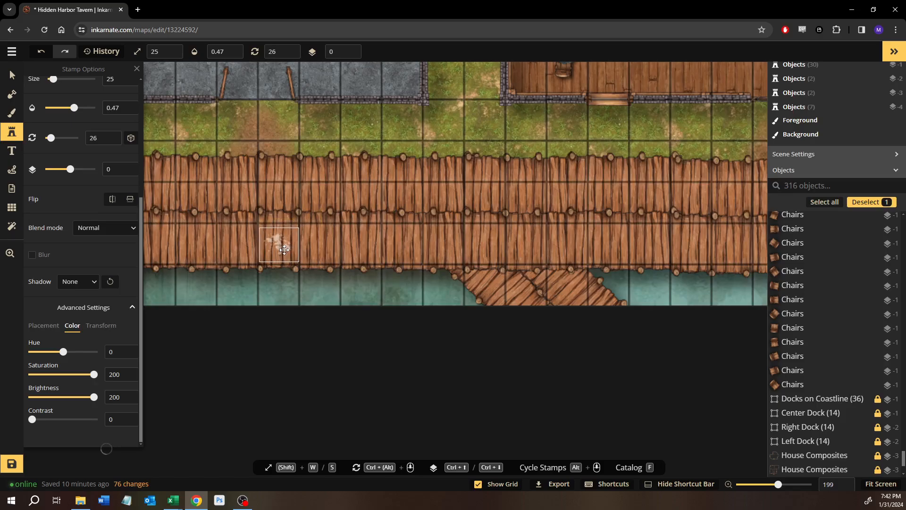
pyautogui.moveTo(75, 109); pyautogui.dragTo(81, 110)
# Place the second splatter variant near the boardwalk's east end, south of the corner tree, shrink it to size 17 and deselect it
pyautogui.press('space')
pyautogui.moveTo(540, 224); pyautogui.dragTo(172, 305)
pyautogui.moveTo(491, 296); pyautogui.dragTo(322, 301)
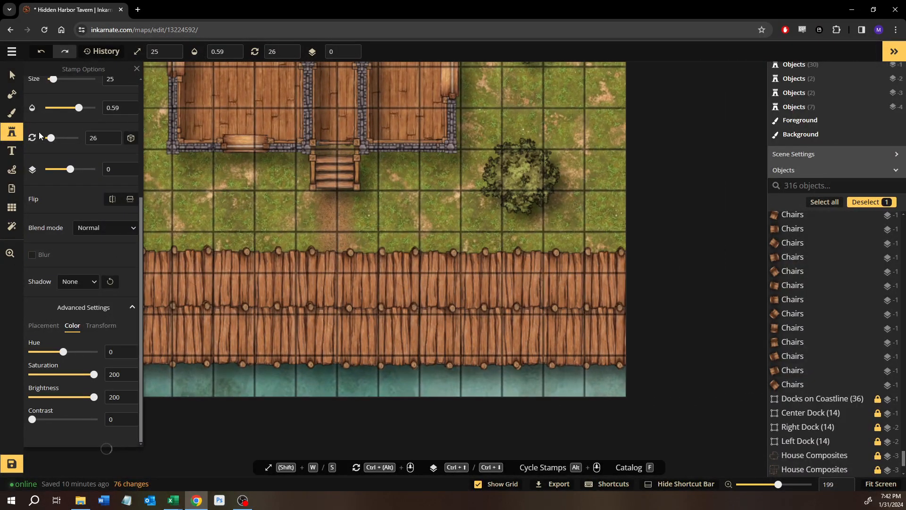
pyautogui.scroll(4, 55, 137)
pyautogui.click(116, 99)
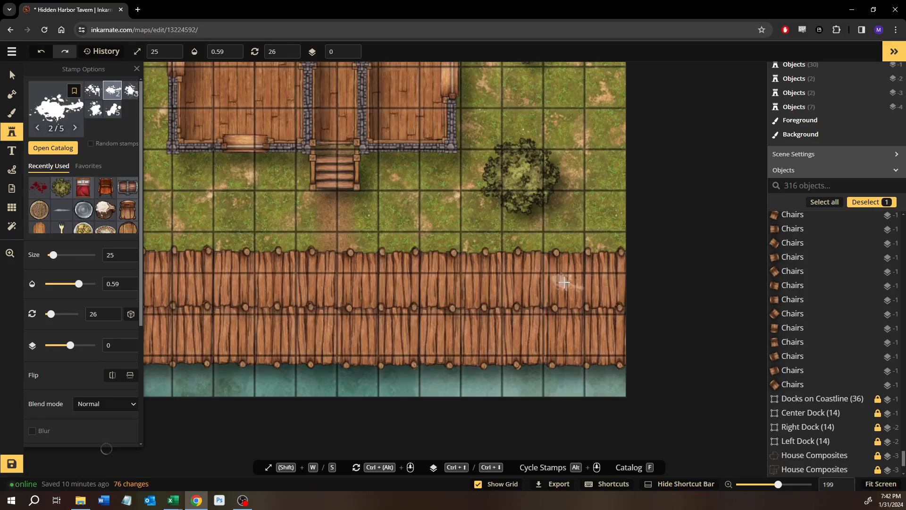
pyautogui.click(524, 277)
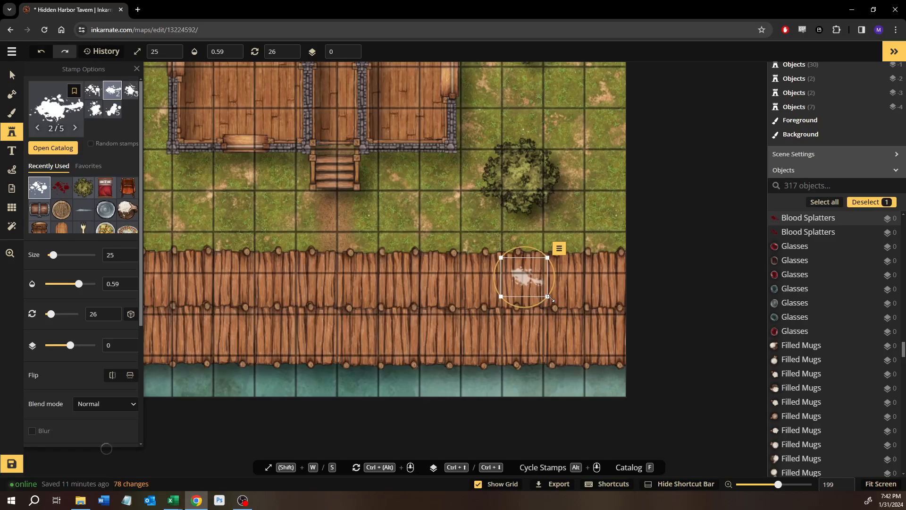
pyautogui.moveTo(546, 297); pyautogui.dragTo(495, 270)
pyautogui.click(10, 71)
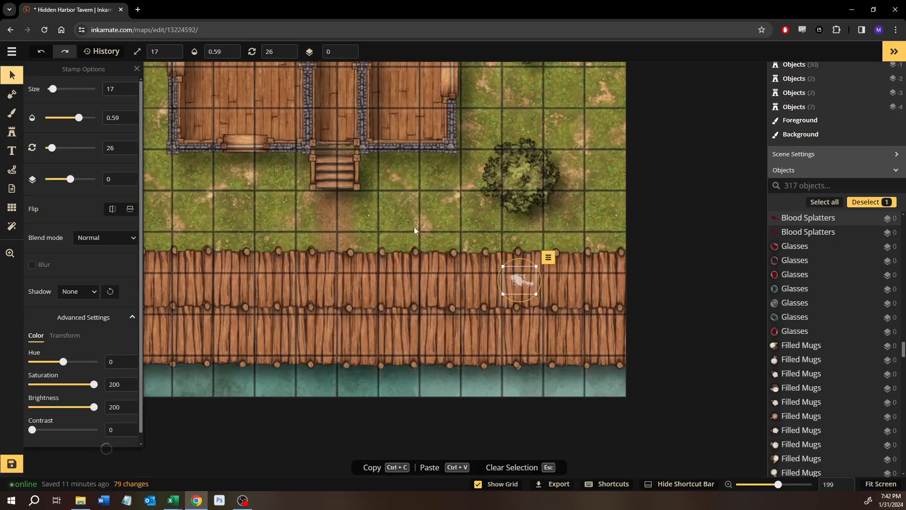
pyautogui.click(392, 224)
# Review both white splatters on the boardwalk and save the map
pyautogui.scroll(-8, 373, 259)
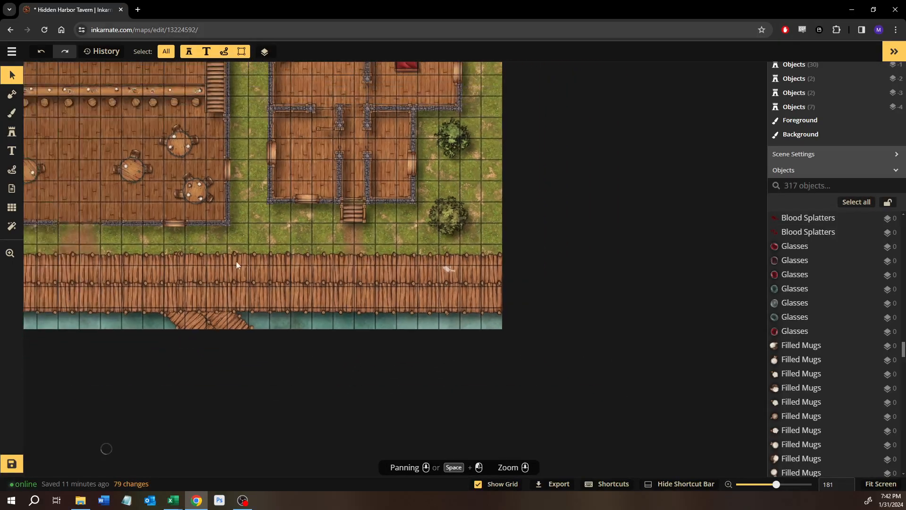
pyautogui.moveTo(423, 271); pyautogui.dragTo(721, 283)
pyautogui.moveTo(377, 273); pyautogui.dragTo(373, 295)
pyautogui.scroll(-2, 428, 291)
pyautogui.scroll(1, 392, 304)
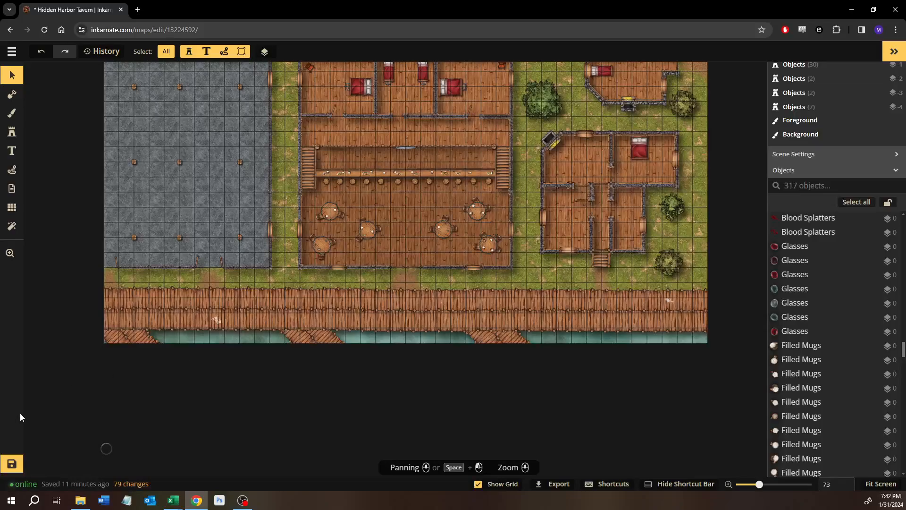
pyautogui.click(12, 462)
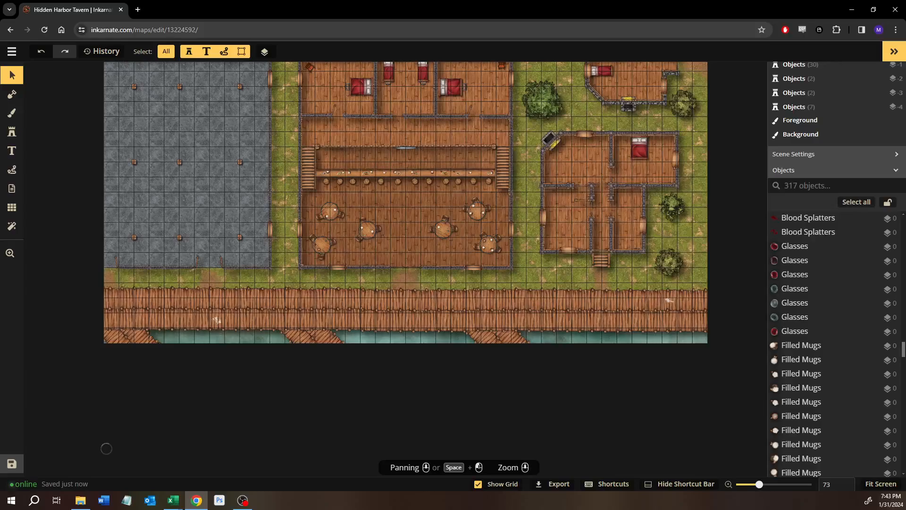
pyautogui.scroll(-4, 140, 407)
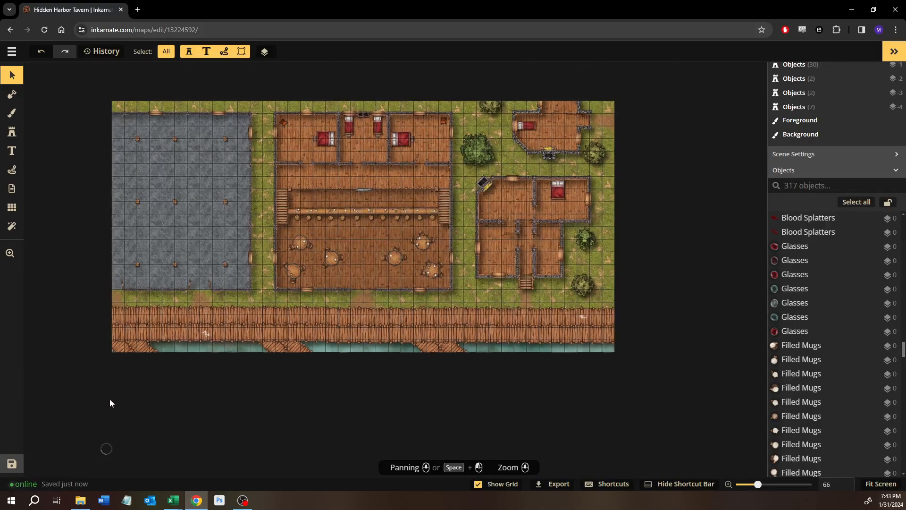
pyautogui.moveTo(109, 400); pyautogui.dragTo(240, 308)
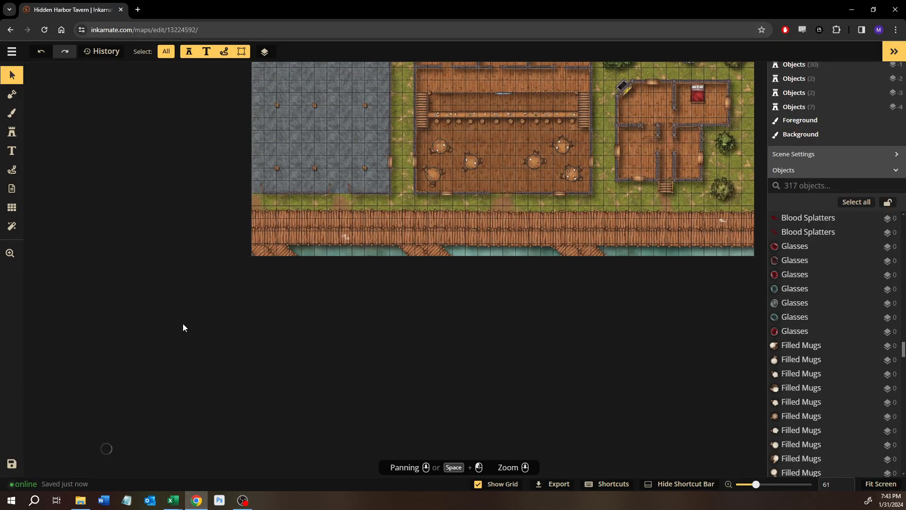